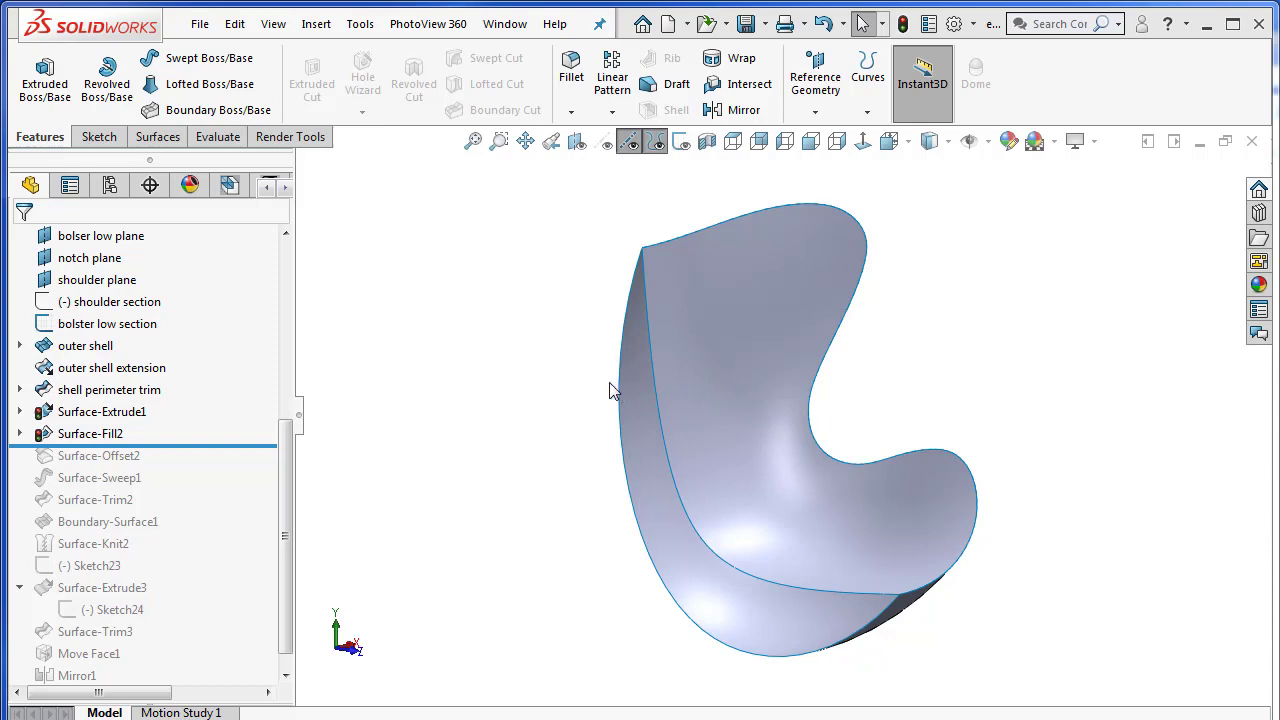
# Measure between the Right Plane and the outer shell's centerline edge.
pyautogui.scroll(4, 285, 460)
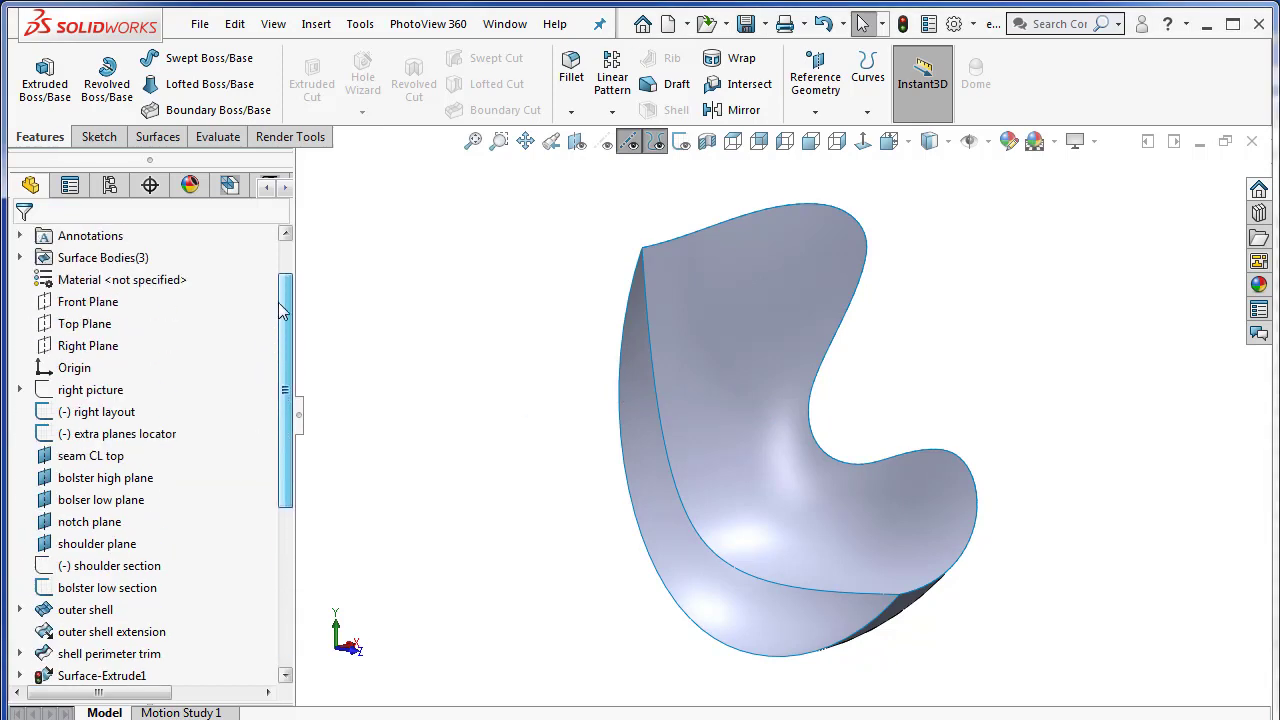
pyautogui.click(88, 345)
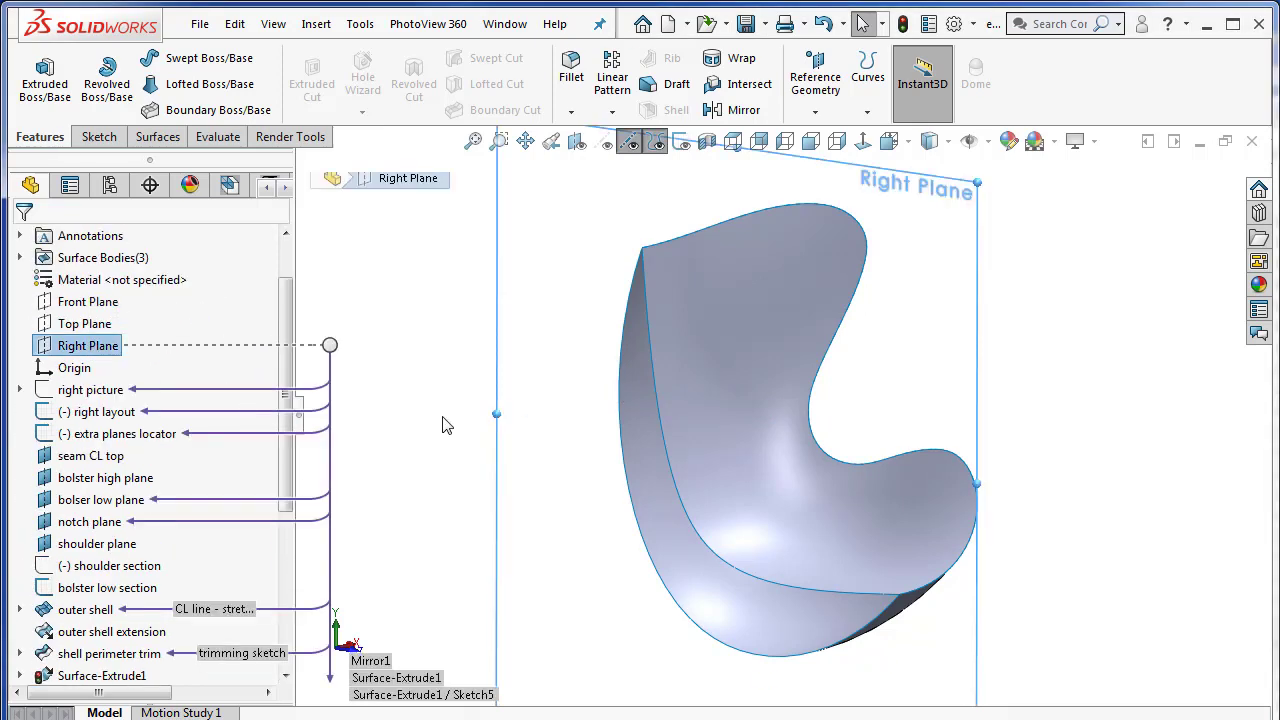
pyautogui.click(446, 425)
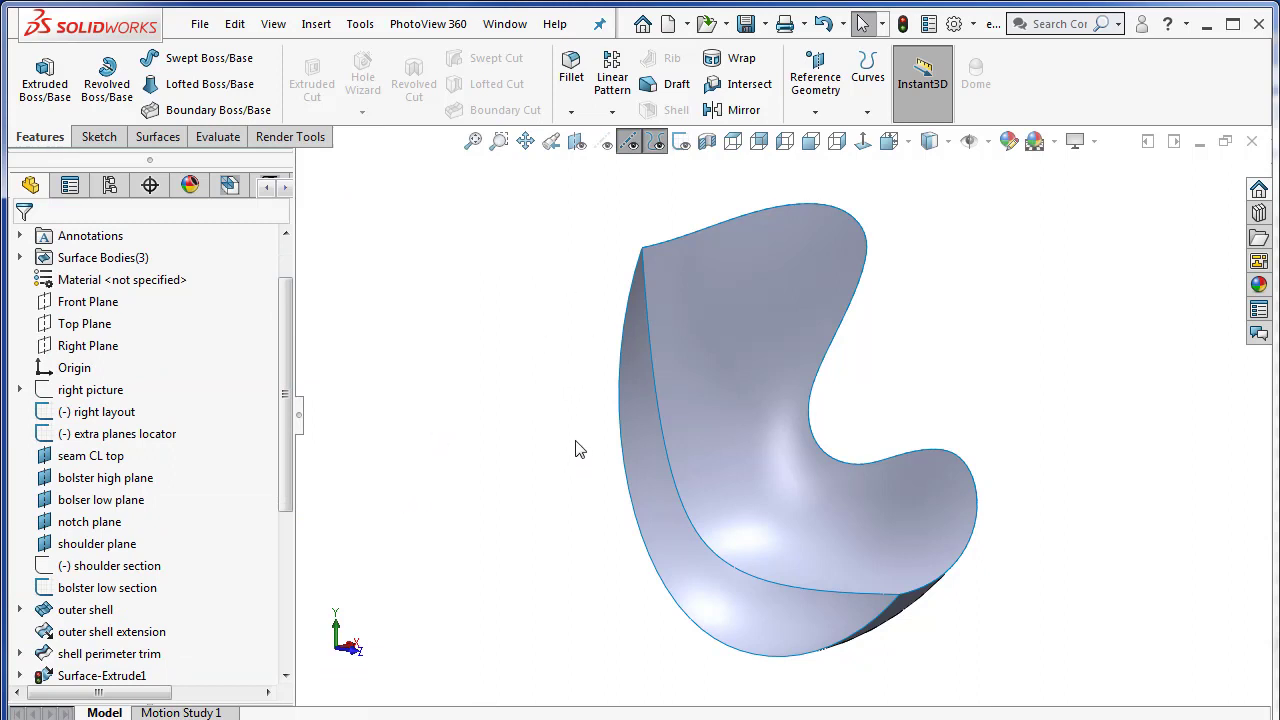
pyautogui.click(80, 346)
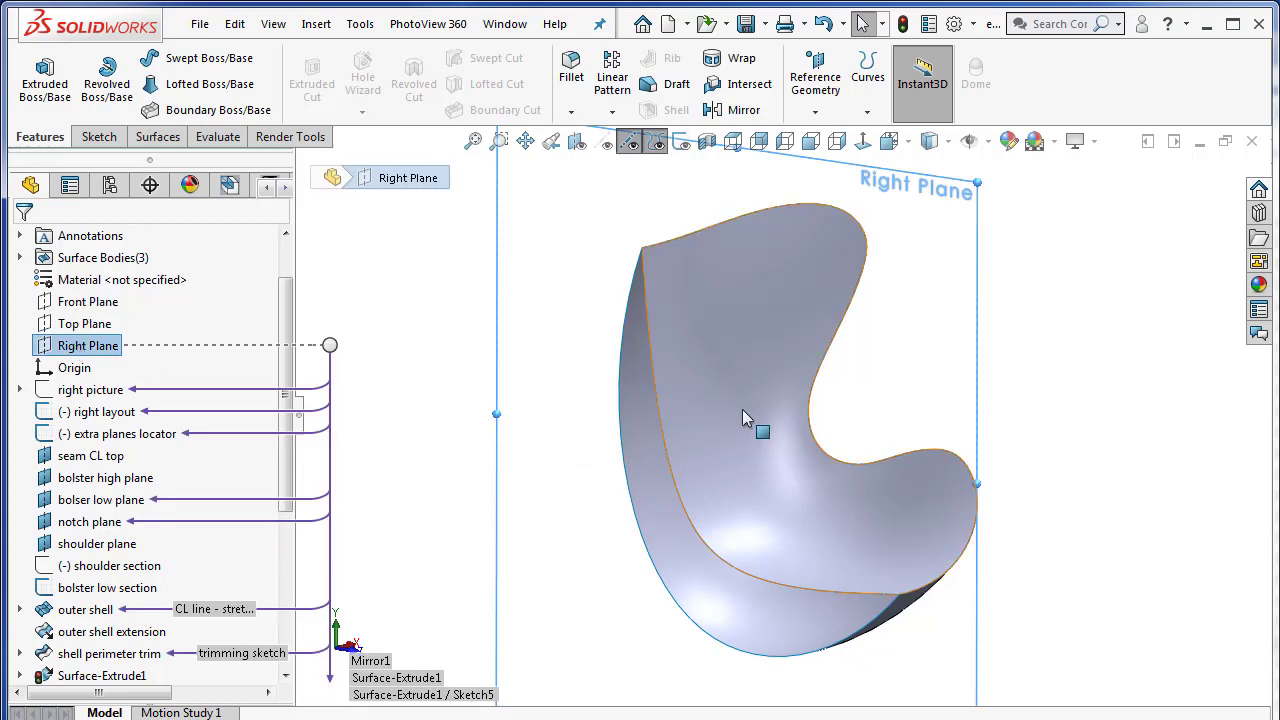
pyautogui.keyDown('ctrl'); pyautogui.click(621, 405); pyautogui.keyUp('ctrl')
pyautogui.press('m')
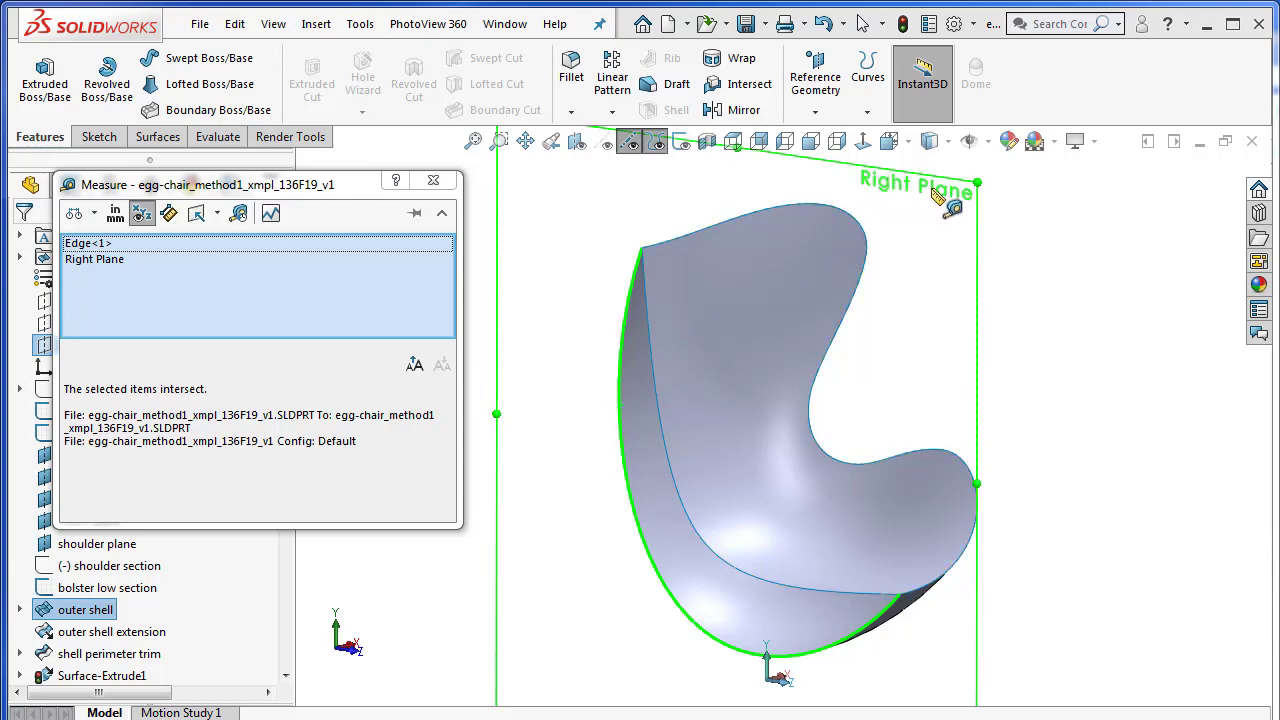
pyautogui.click(433, 180)
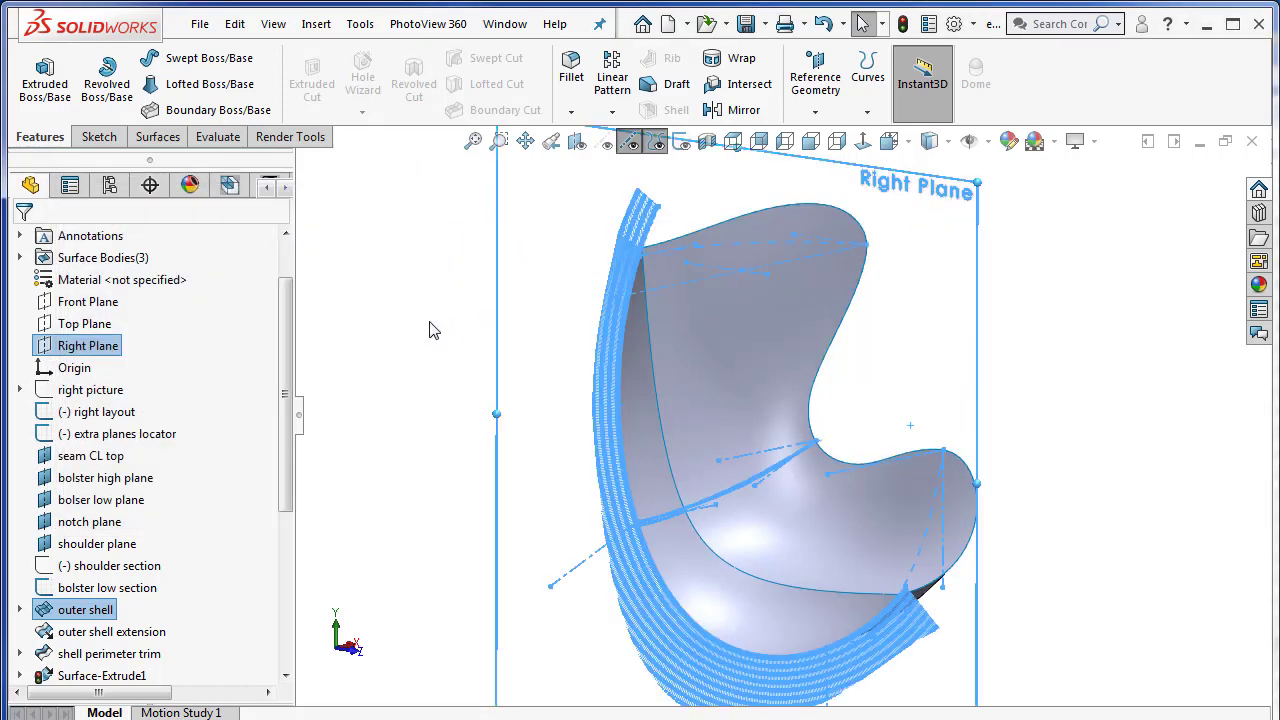
pyautogui.click(431, 328)
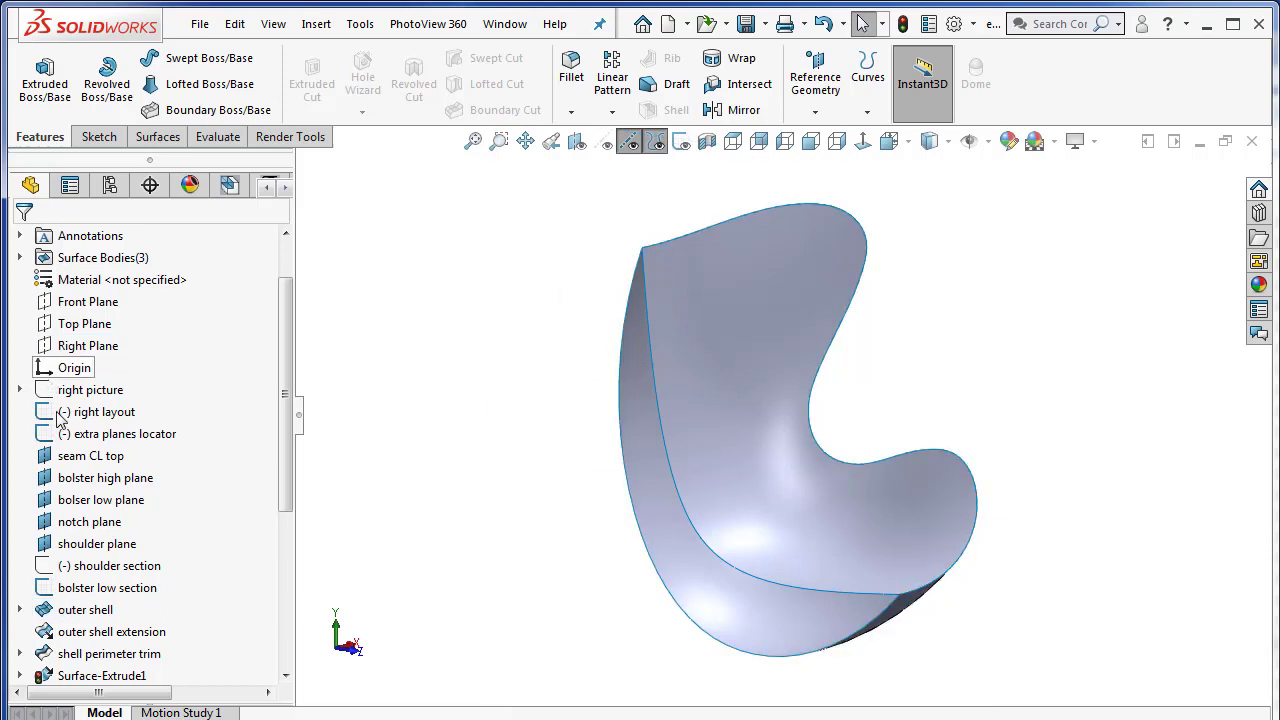
# Measure between the Right Plane and the centerline edge of the inner Surface-Fill2 face.
pyautogui.click(72, 350)
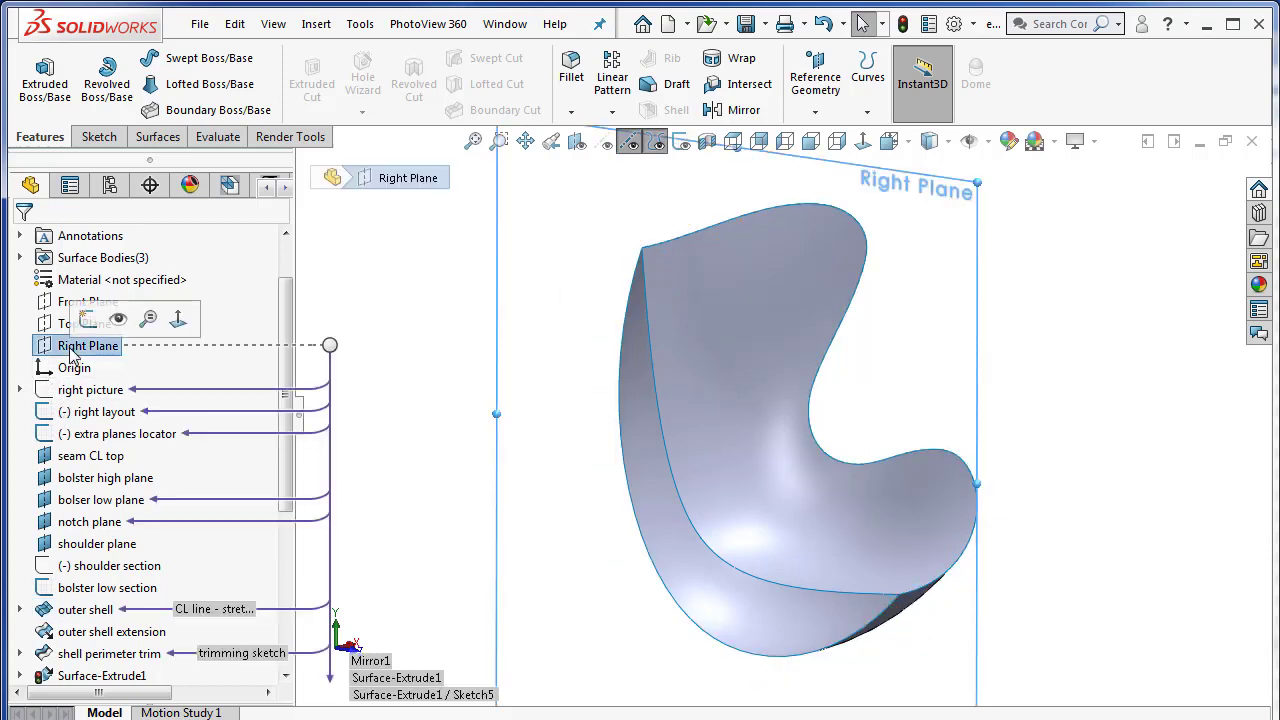
pyautogui.keyDown('ctrl'); pyautogui.click(651, 360); pyautogui.keyUp('ctrl')
pyautogui.press('m')
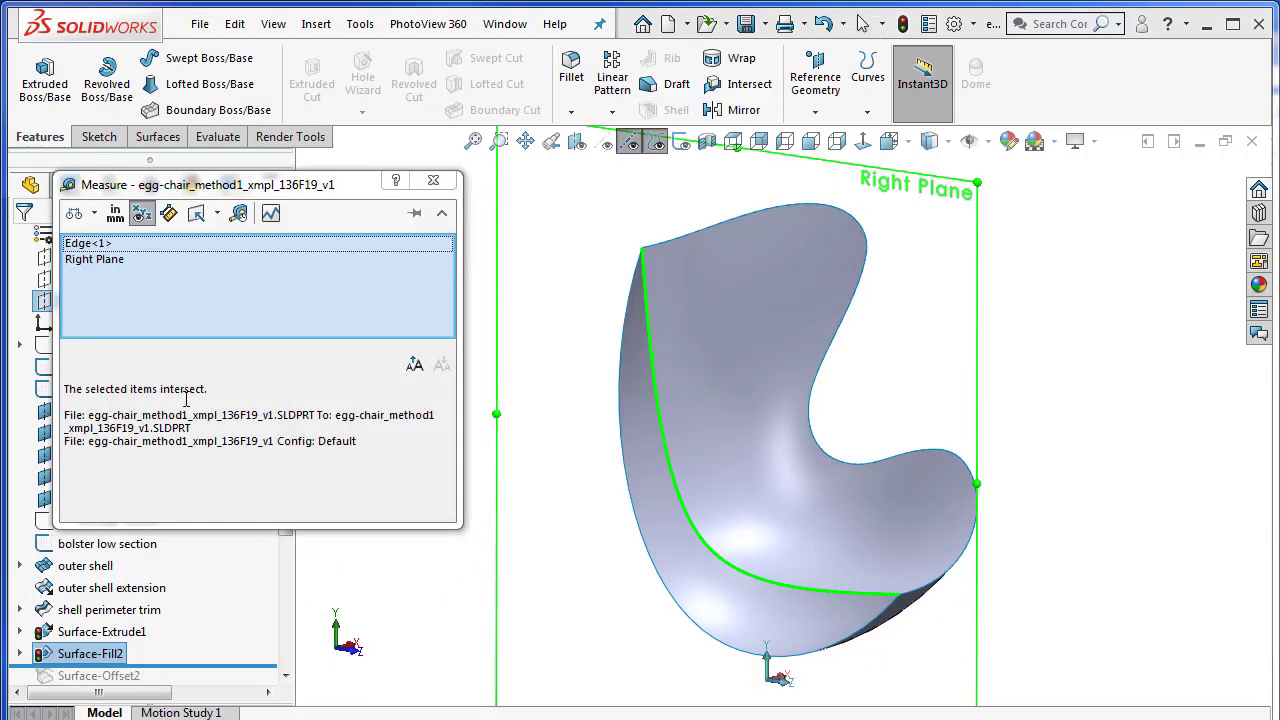
pyautogui.click(433, 180)
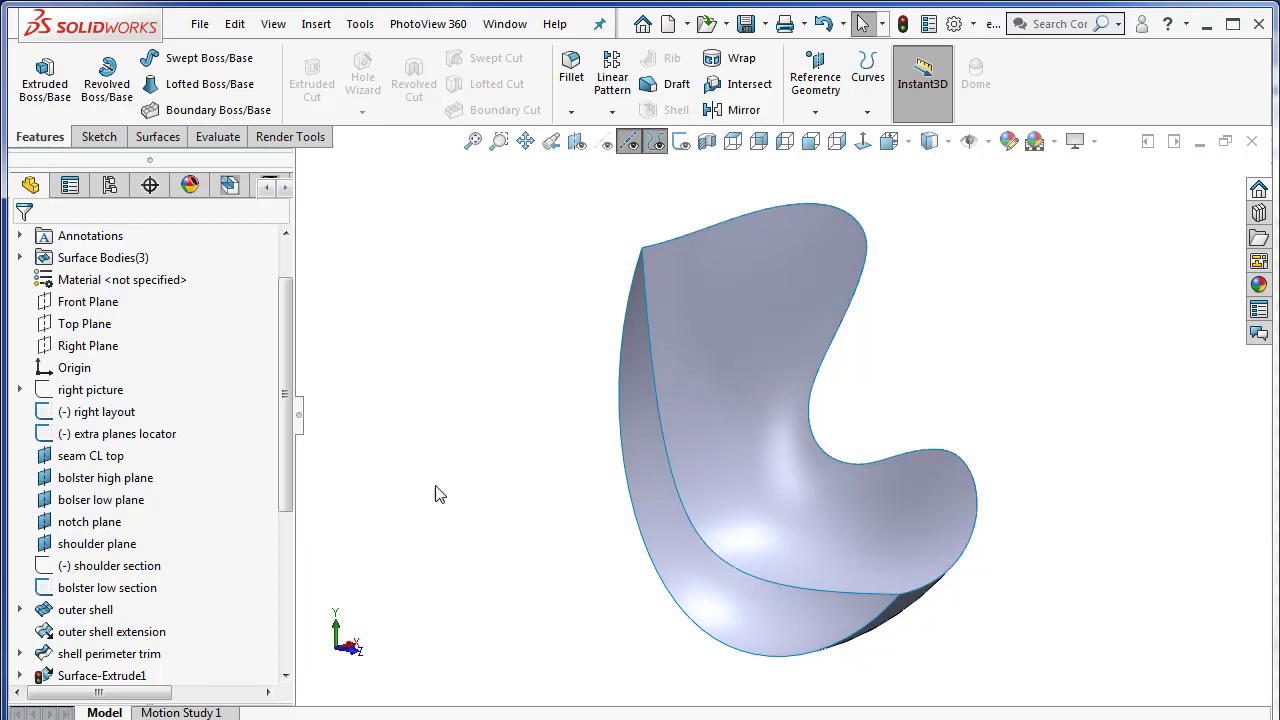
pyautogui.click(697, 350)
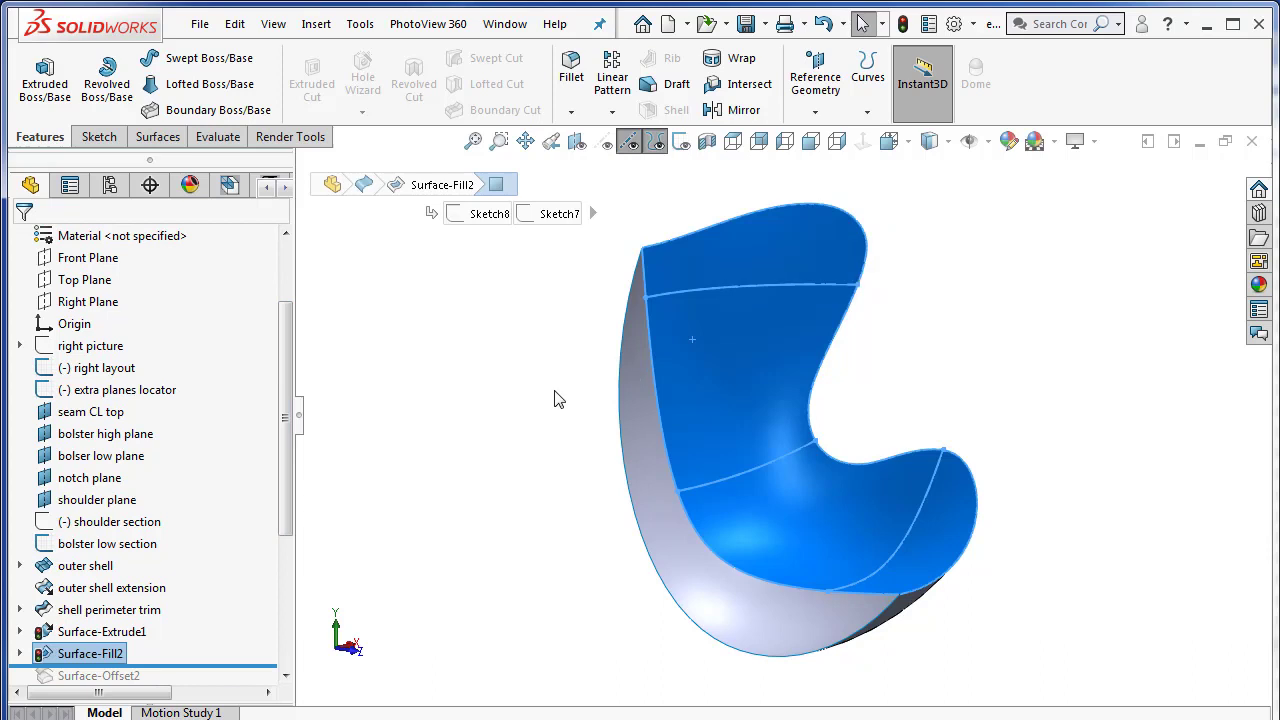
pyautogui.click(557, 398)
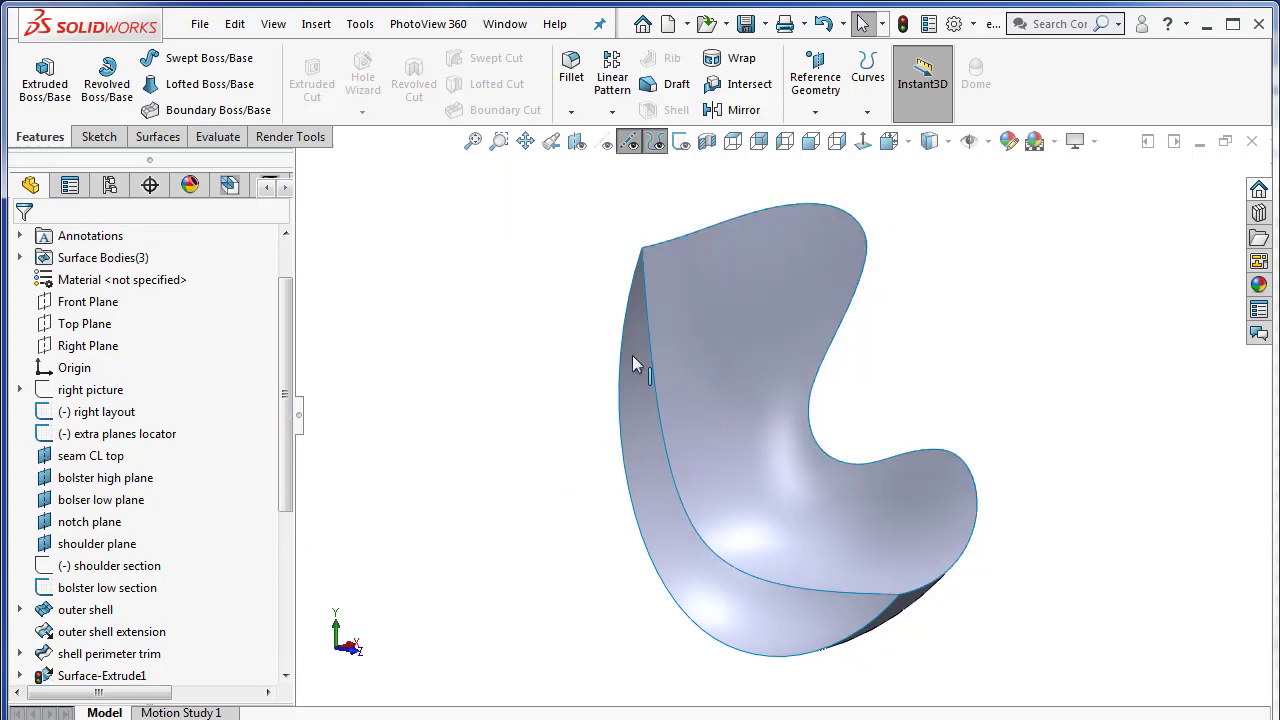
# Roll the feature history forward to include Surface-Offset2.
pyautogui.scroll(-3, 260, 520)
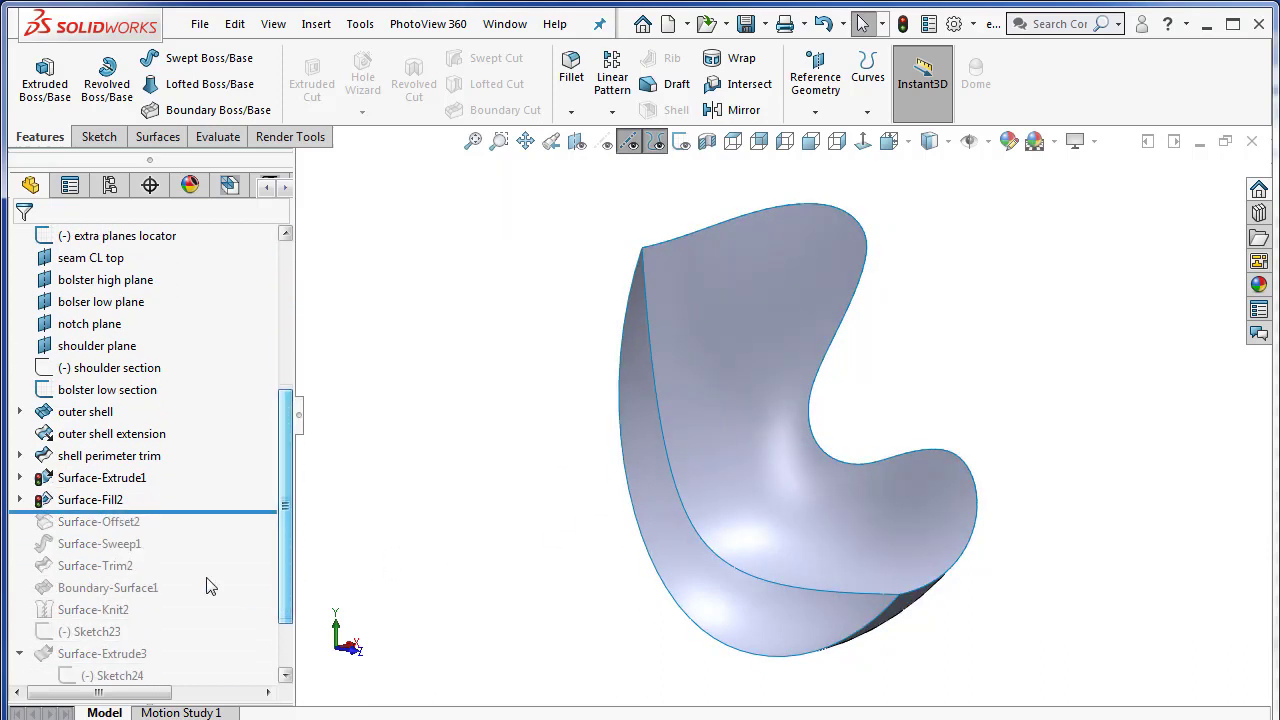
pyautogui.moveTo(193, 512); pyautogui.dragTo(198, 533)
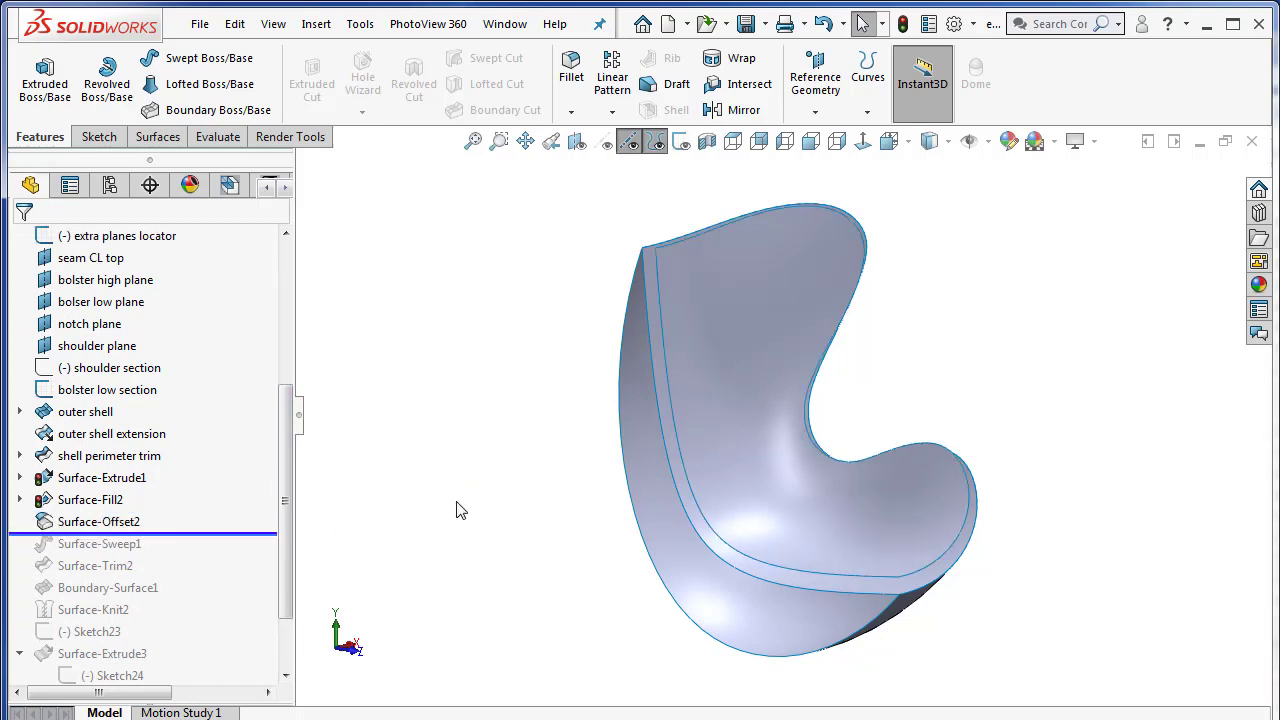
pyautogui.click(668, 418)
pyautogui.click(482, 446)
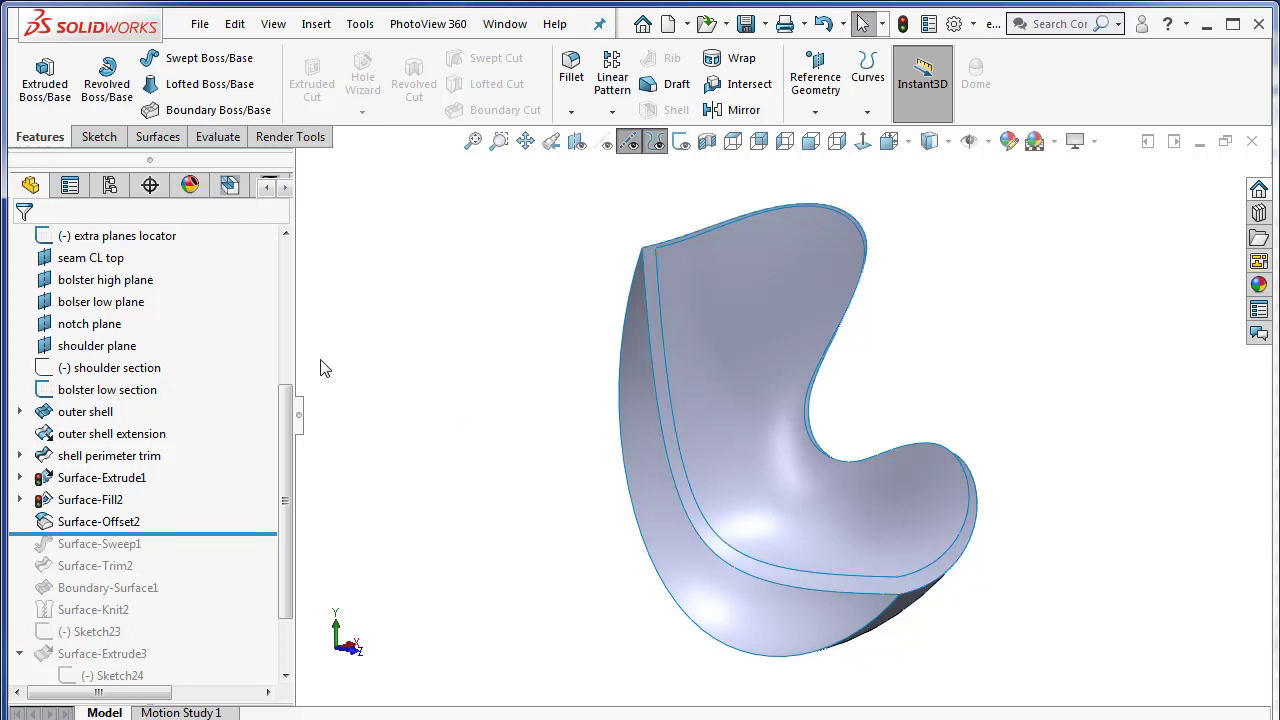
# Measure the distance between the Right Plane and the centerline edge of the offset surface.
pyautogui.moveTo(288, 399); pyautogui.dragTo(289, 281)
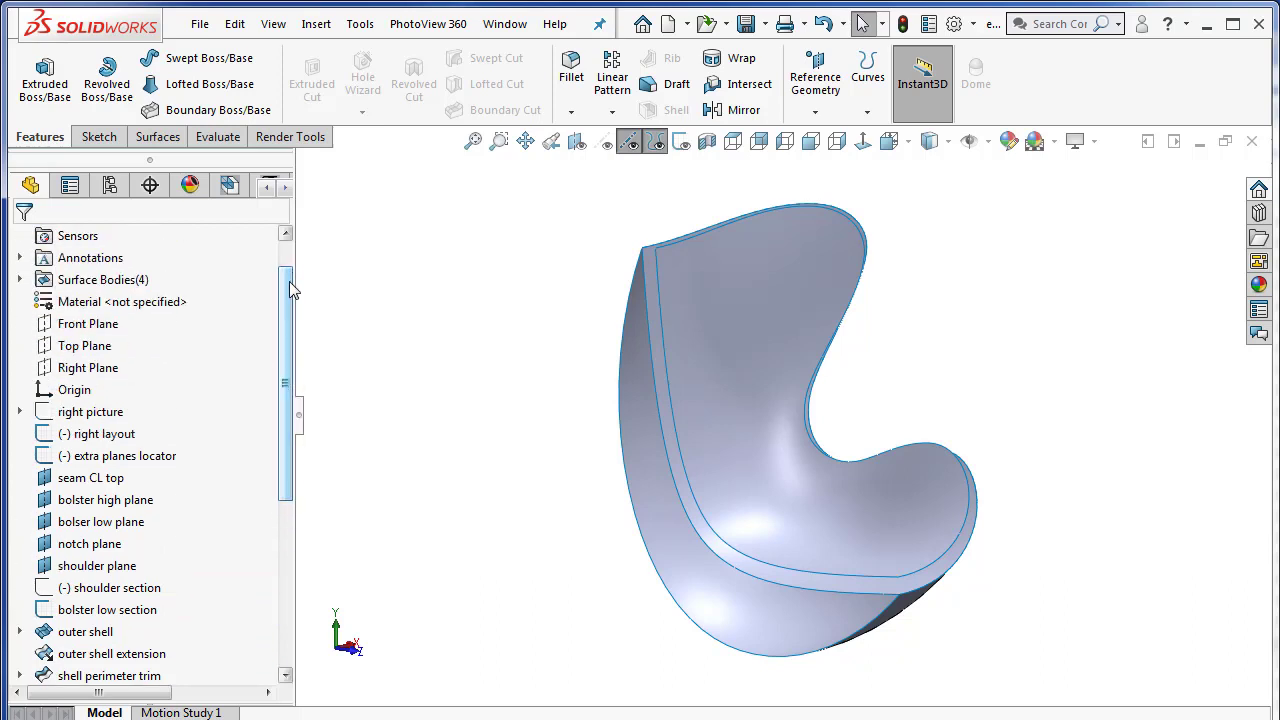
pyautogui.click(88, 367)
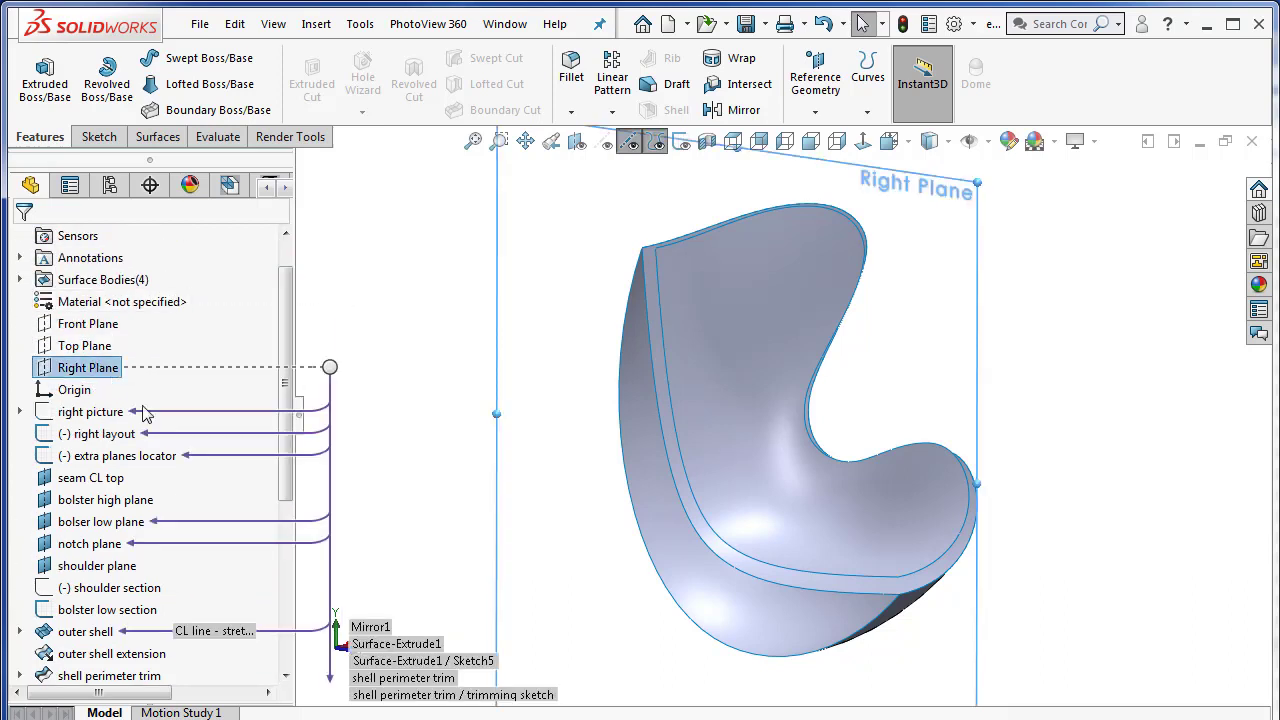
pyautogui.keyDown('ctrl'); pyautogui.click(669, 373); pyautogui.keyUp('ctrl')
pyautogui.press('m')
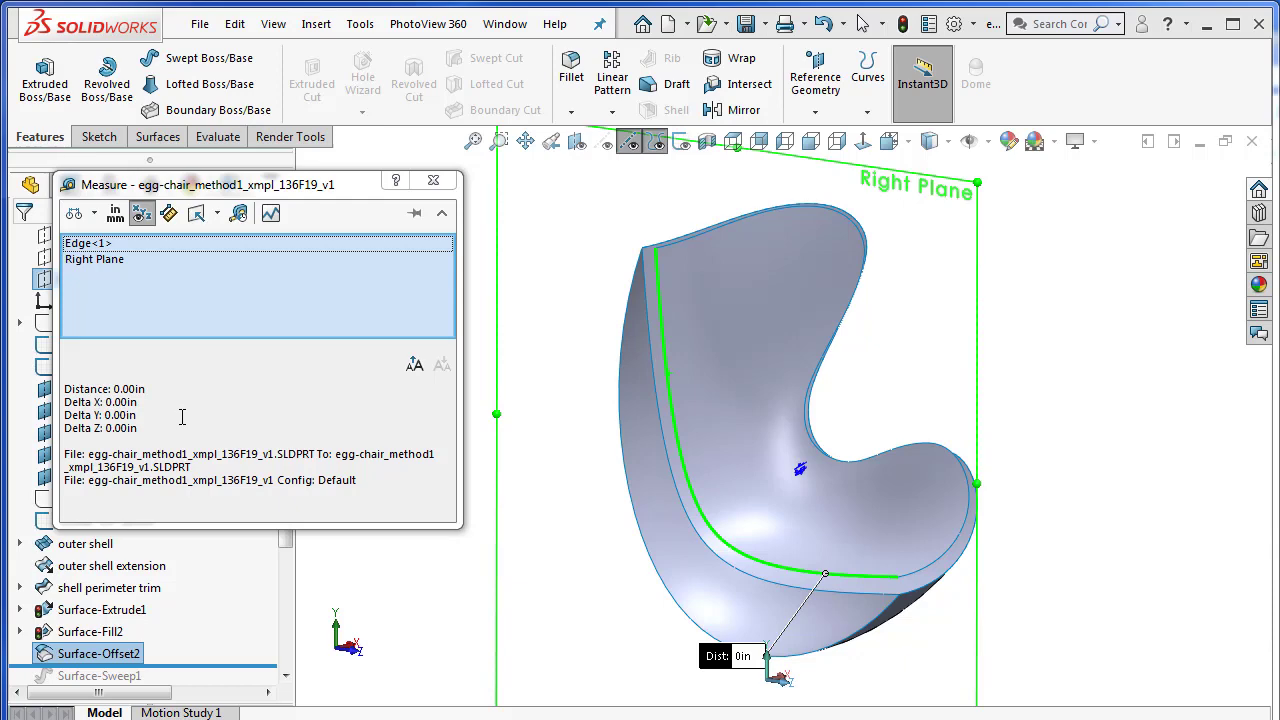
# Switch the measurement to custom units in millimeters with 6 decimal places and recheck the offset edge's distance.
pyautogui.click(116, 216)
pyautogui.moveTo(252, 237); pyautogui.dragTo(598, 213)
pyautogui.click(517, 263)
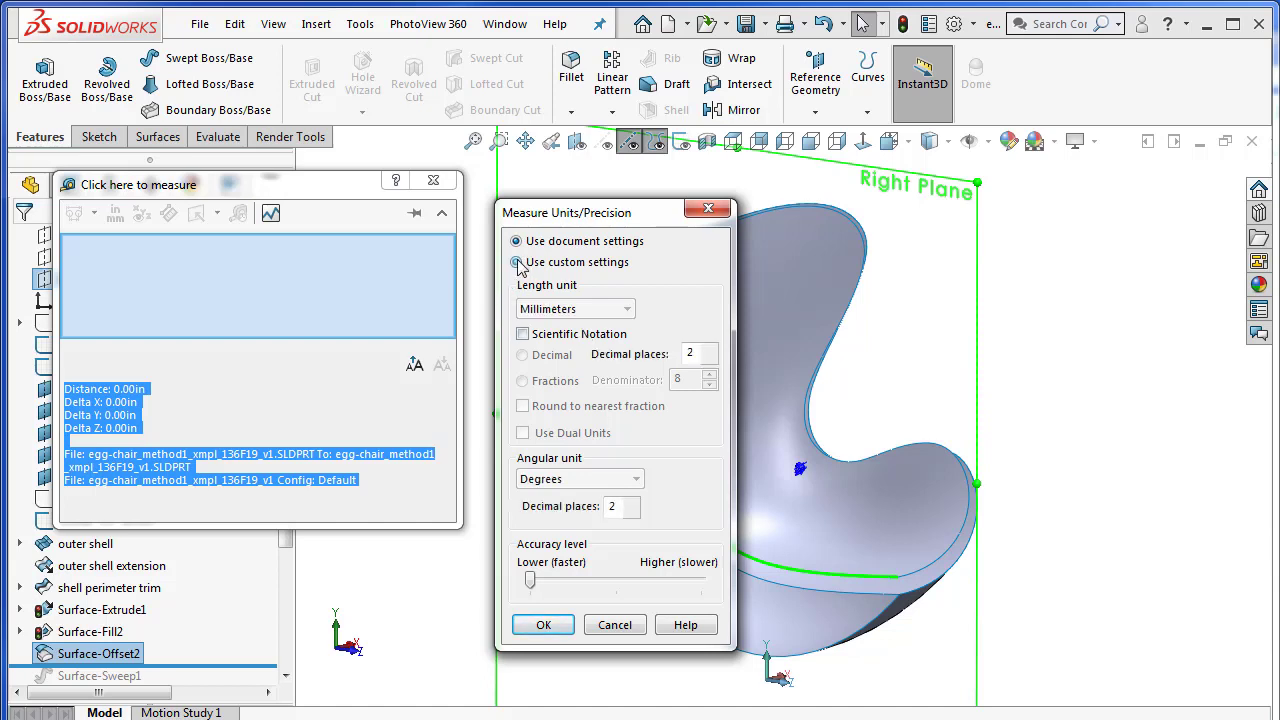
pyautogui.click(709, 348)
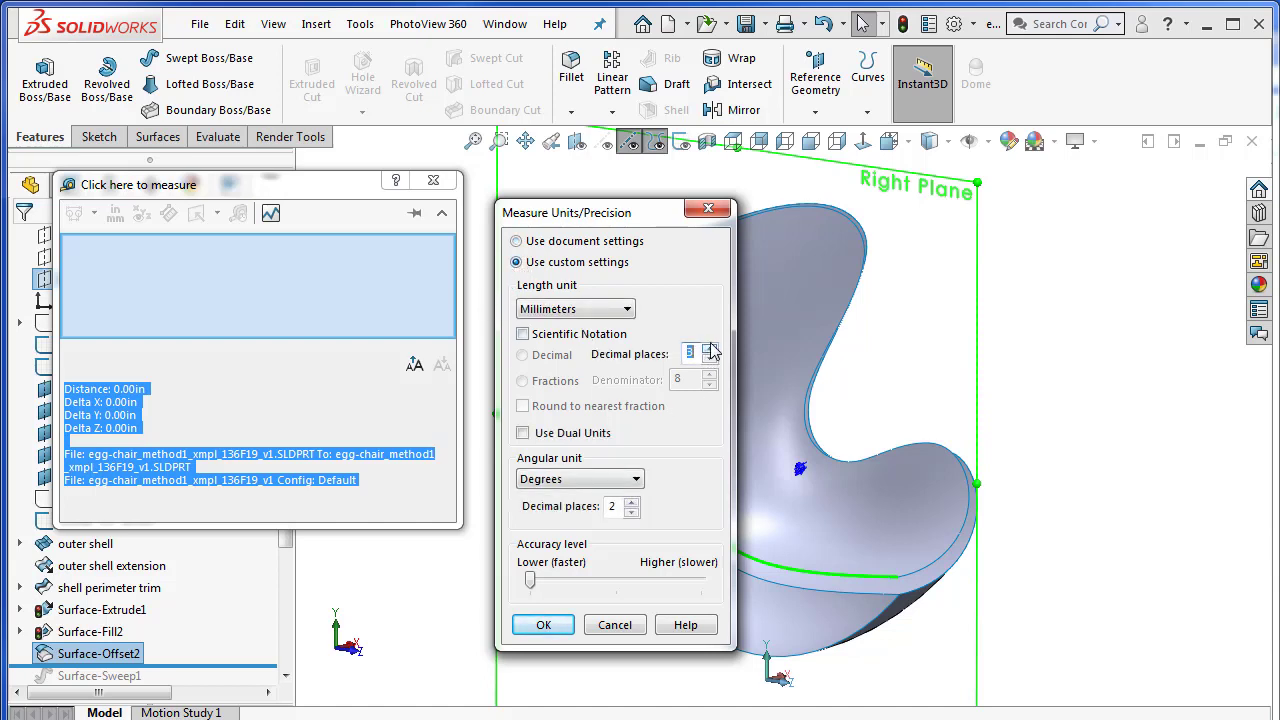
pyautogui.click(710, 349)
pyautogui.click(710, 349)
pyautogui.click(710, 349)
pyautogui.click(545, 625)
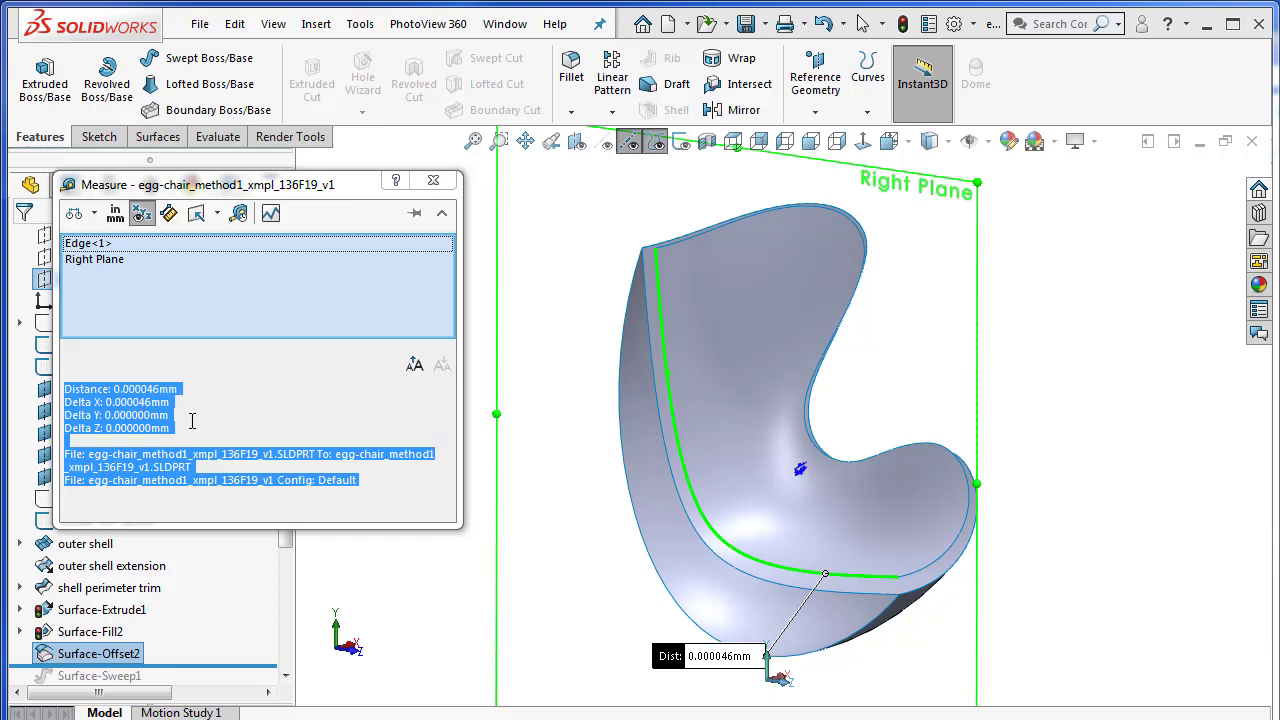
pyautogui.click(435, 183)
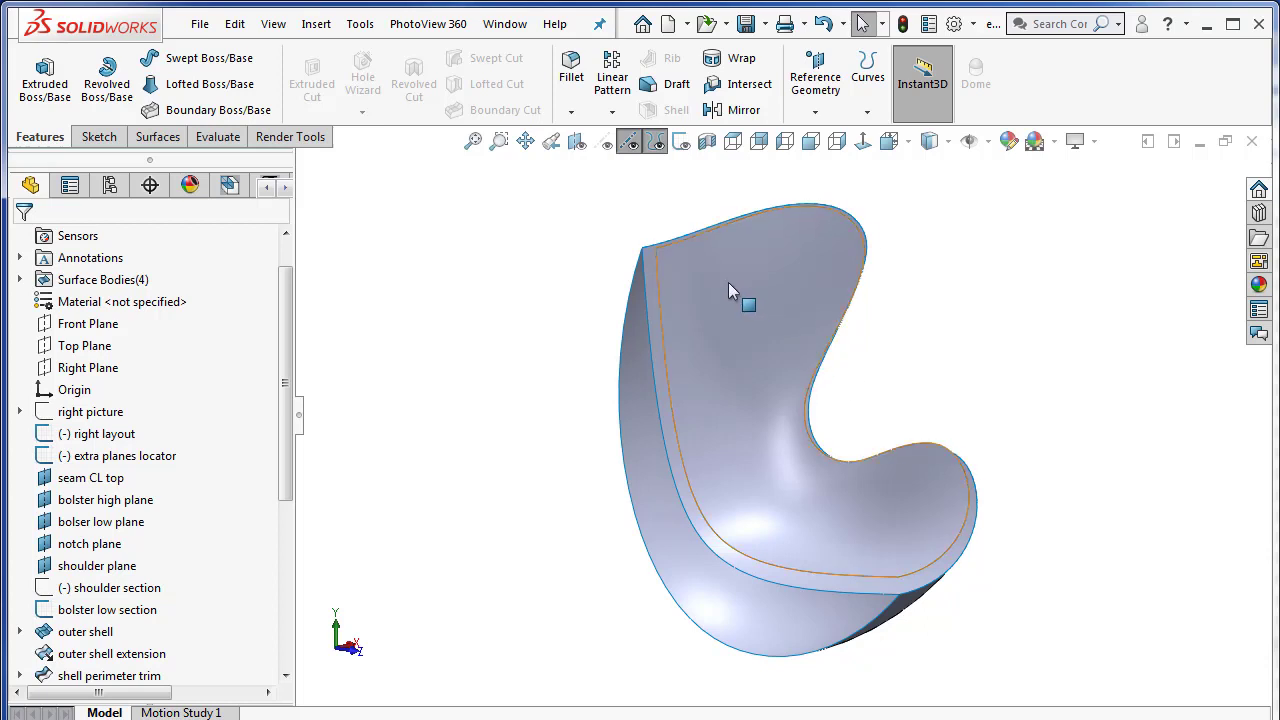
# Roll the feature history forward to include Surface-Sweep1 and show its swept tube surface.
pyautogui.scroll(-3, 703, 230)
pyautogui.scroll(-1, 700, 236)
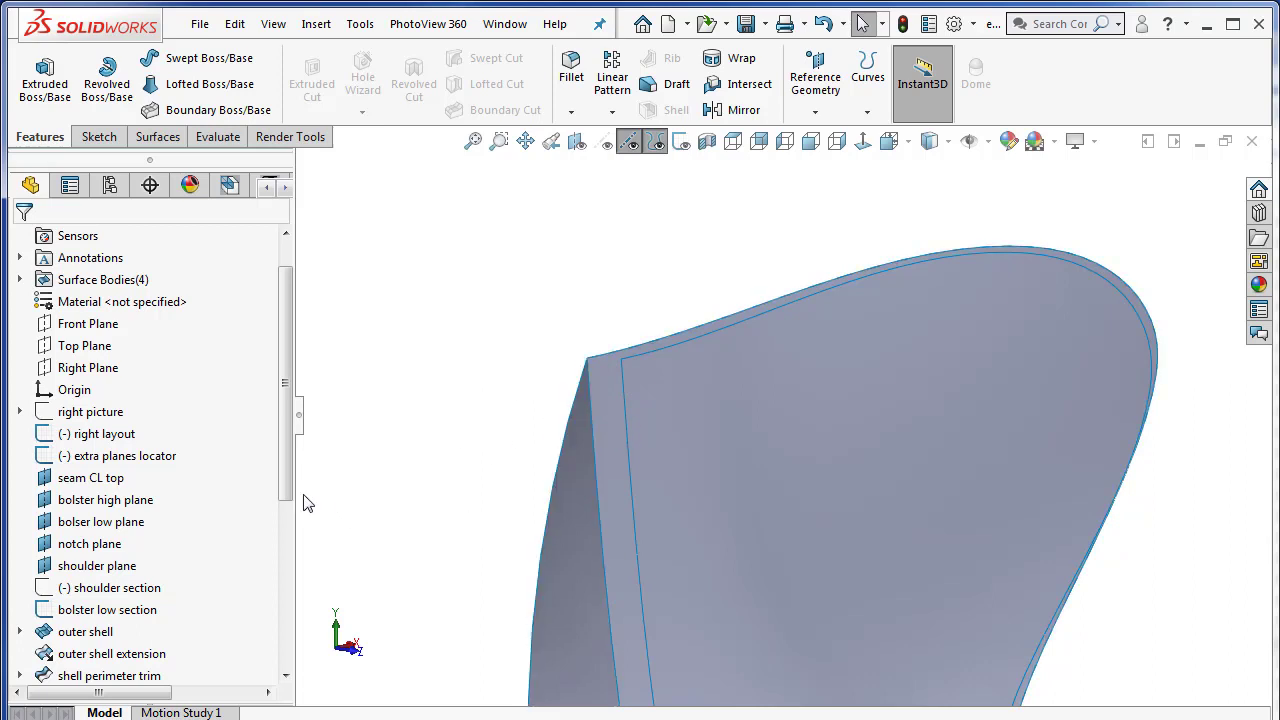
pyautogui.moveTo(286, 488); pyautogui.dragTo(300, 616)
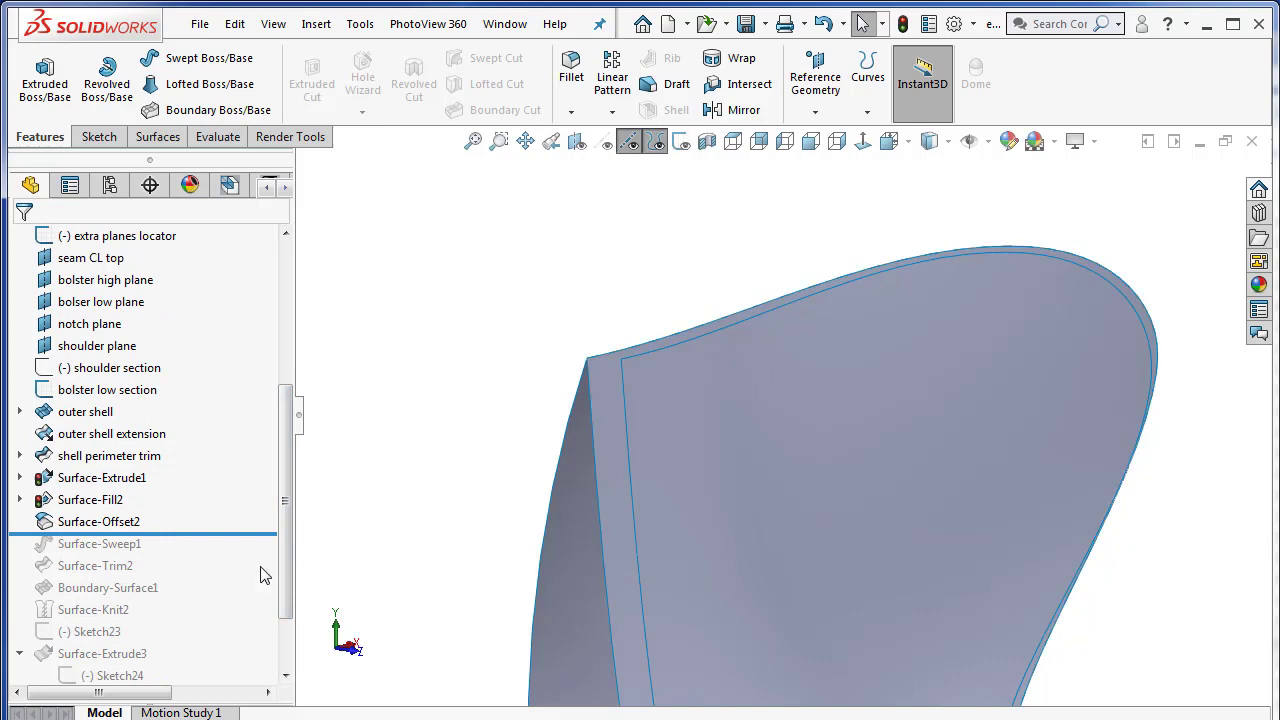
pyautogui.moveTo(256, 536); pyautogui.dragTo(260, 554)
pyautogui.rightClick(80, 544)
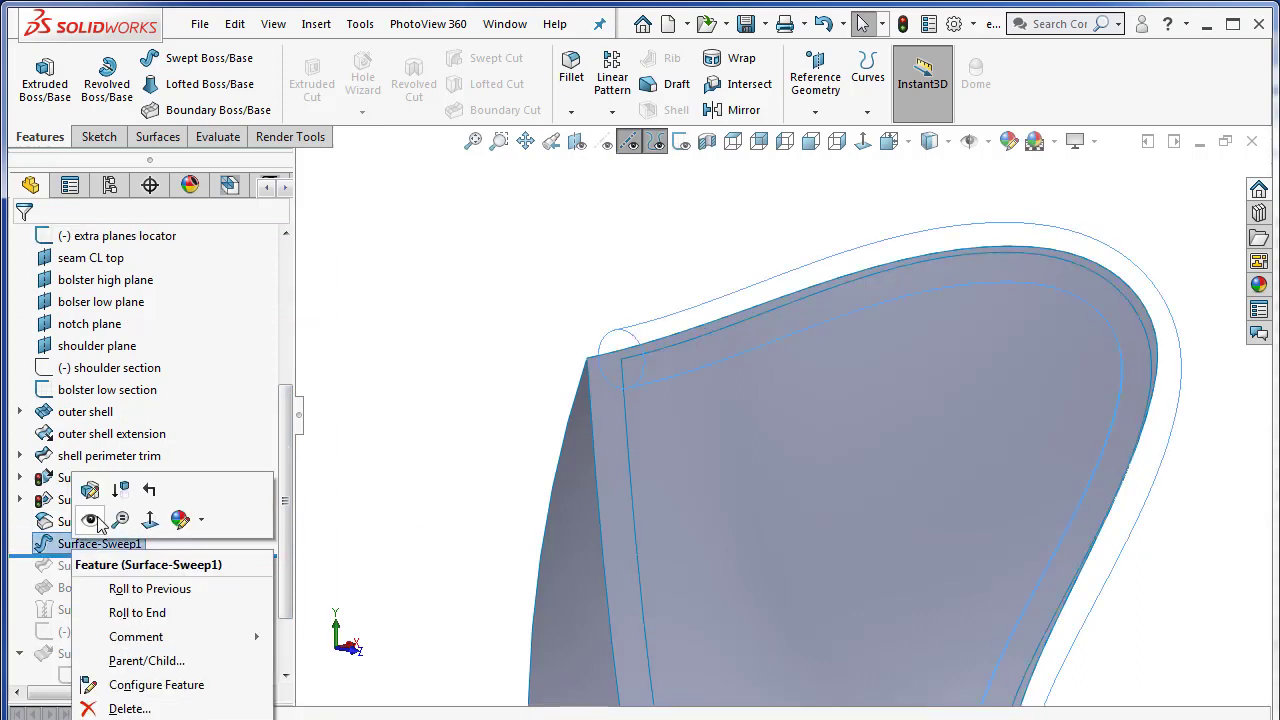
pyautogui.click(505, 207)
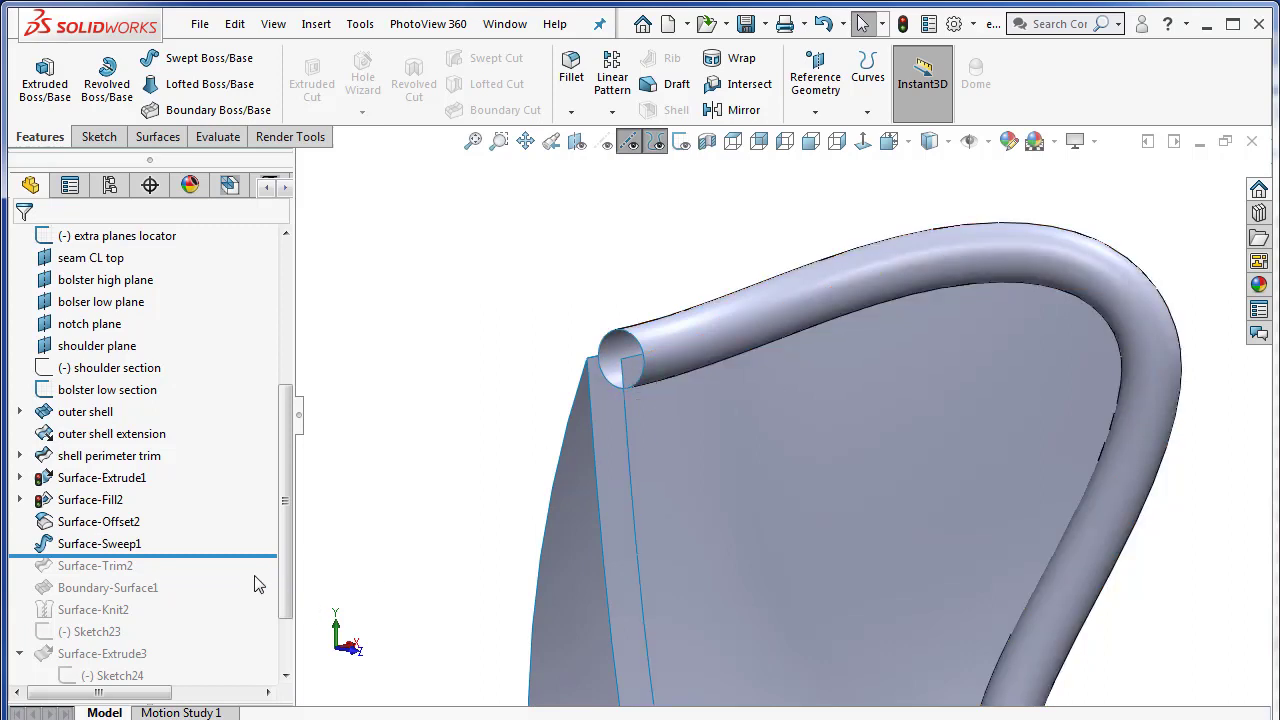
# Roll the feature history forward to include Surface-Trim2 and hide the swept tube surface.
pyautogui.moveTo(260, 556); pyautogui.dragTo(259, 566)
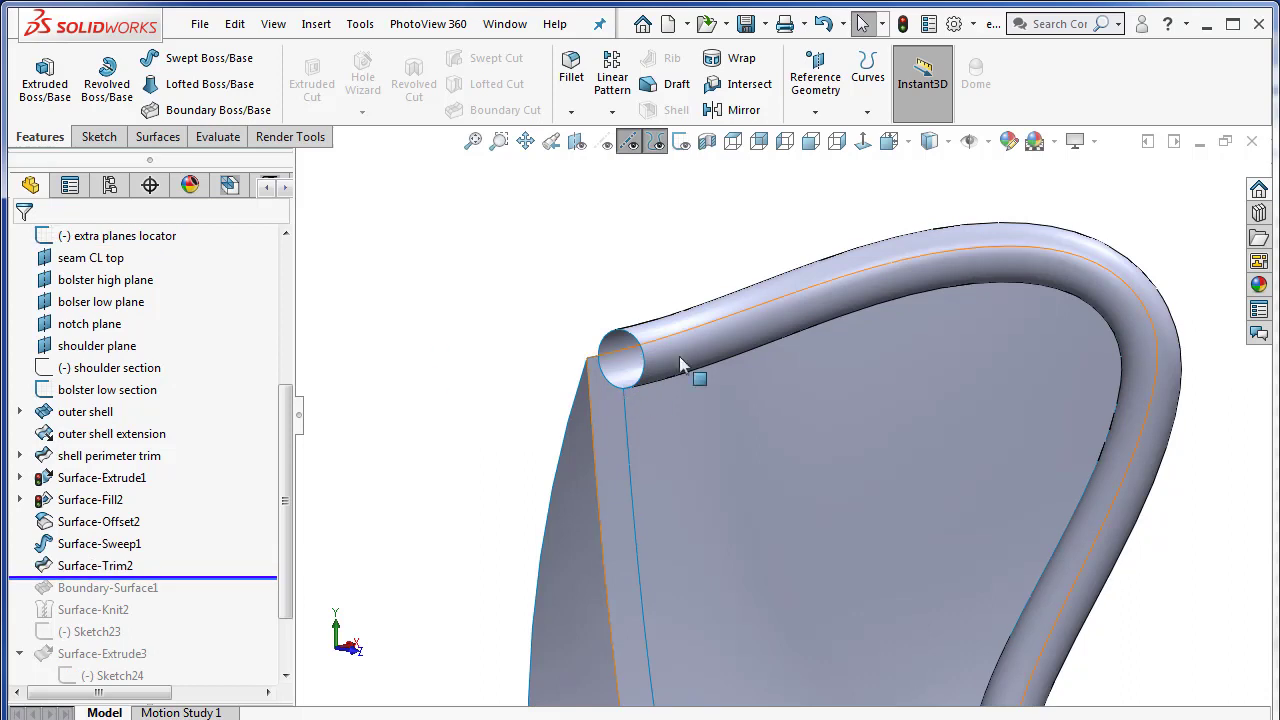
pyautogui.rightClick(680, 322)
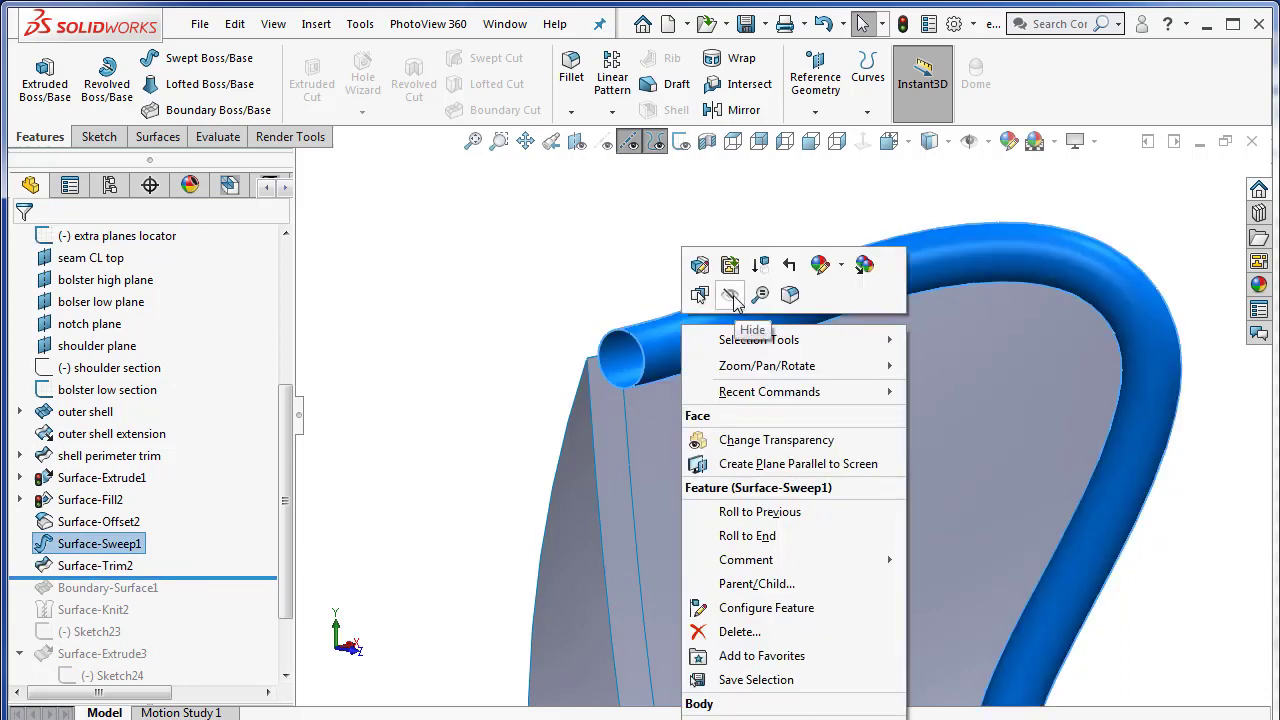
pyautogui.click(733, 297)
# Sketch a short two-point spline on the Right Plane across the gap at the shell's upper corner.
pyautogui.moveTo(750, 408); pyautogui.dragTo(744, 443, button='middle')
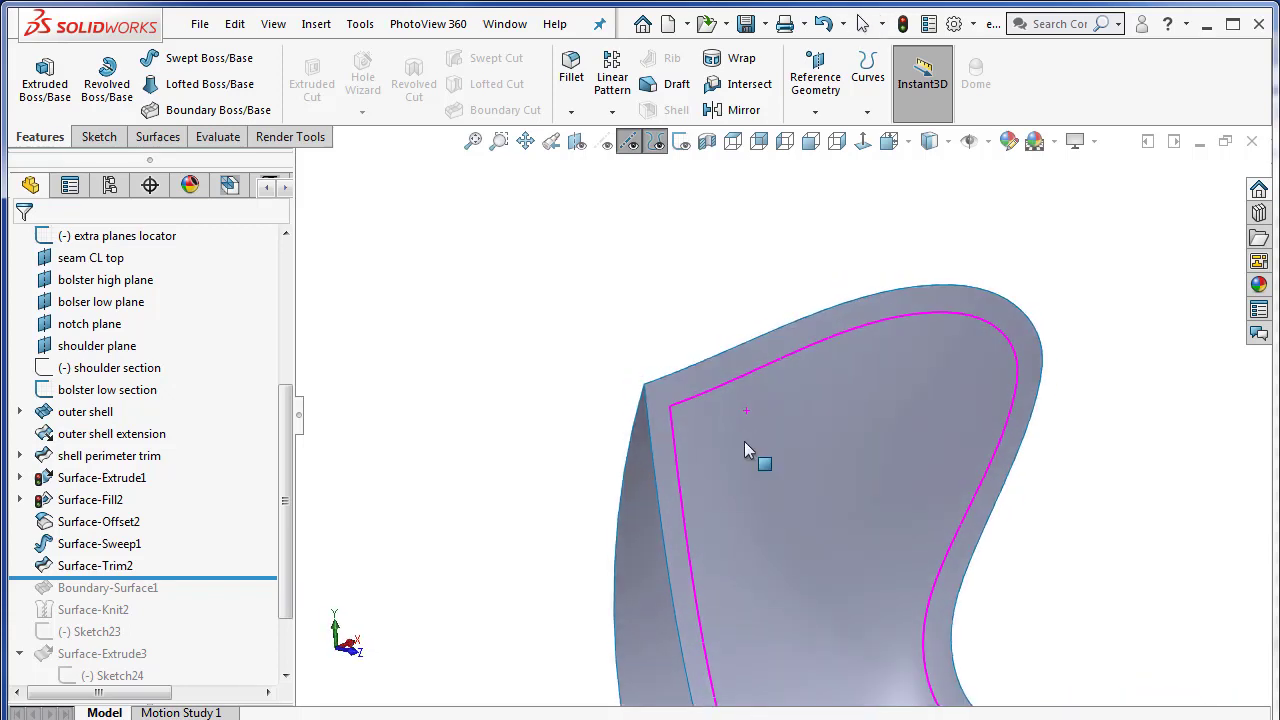
pyautogui.scroll(-3, 731, 410)
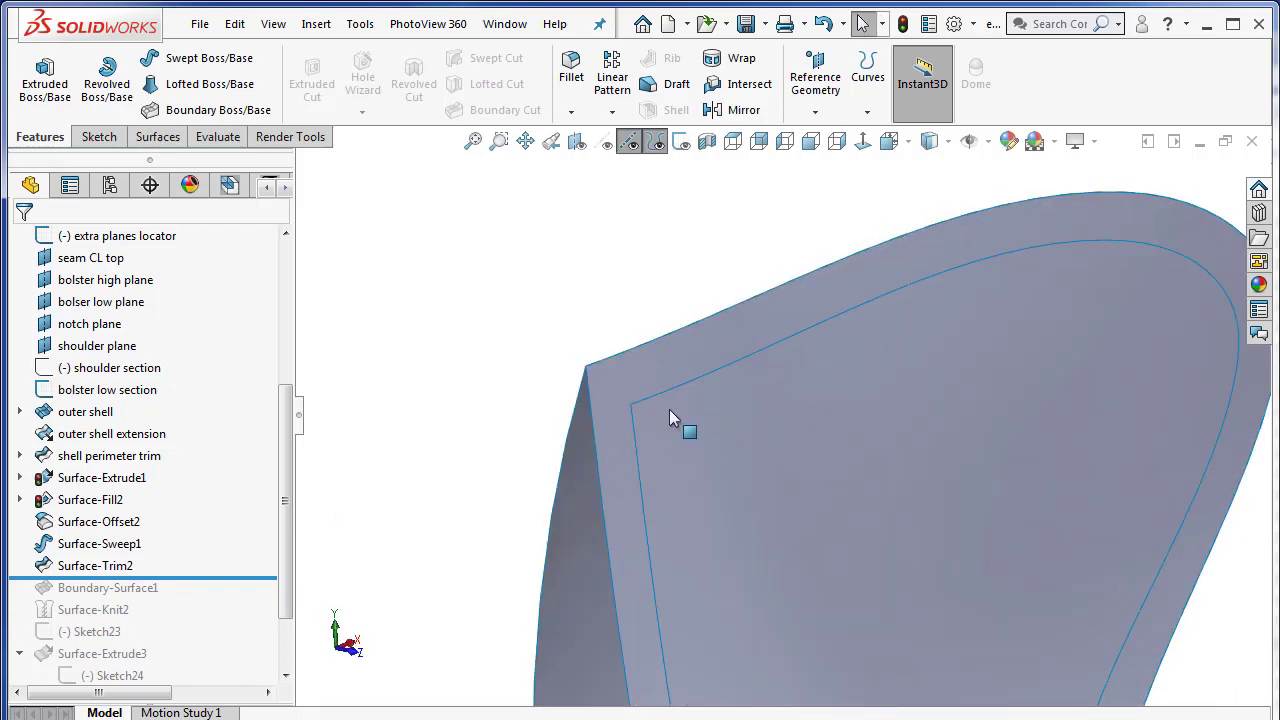
pyautogui.moveTo(650, 394); pyautogui.dragTo(718, 425, button='middle')
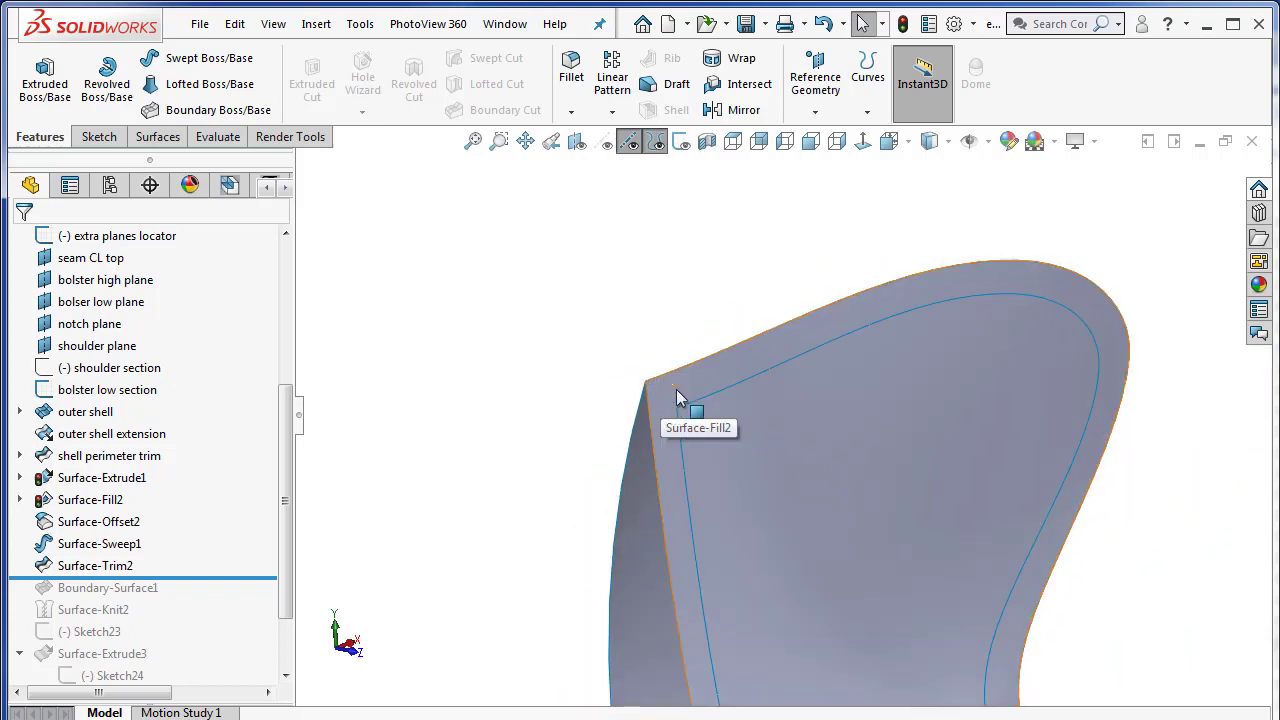
pyautogui.scroll(-3, 690, 420)
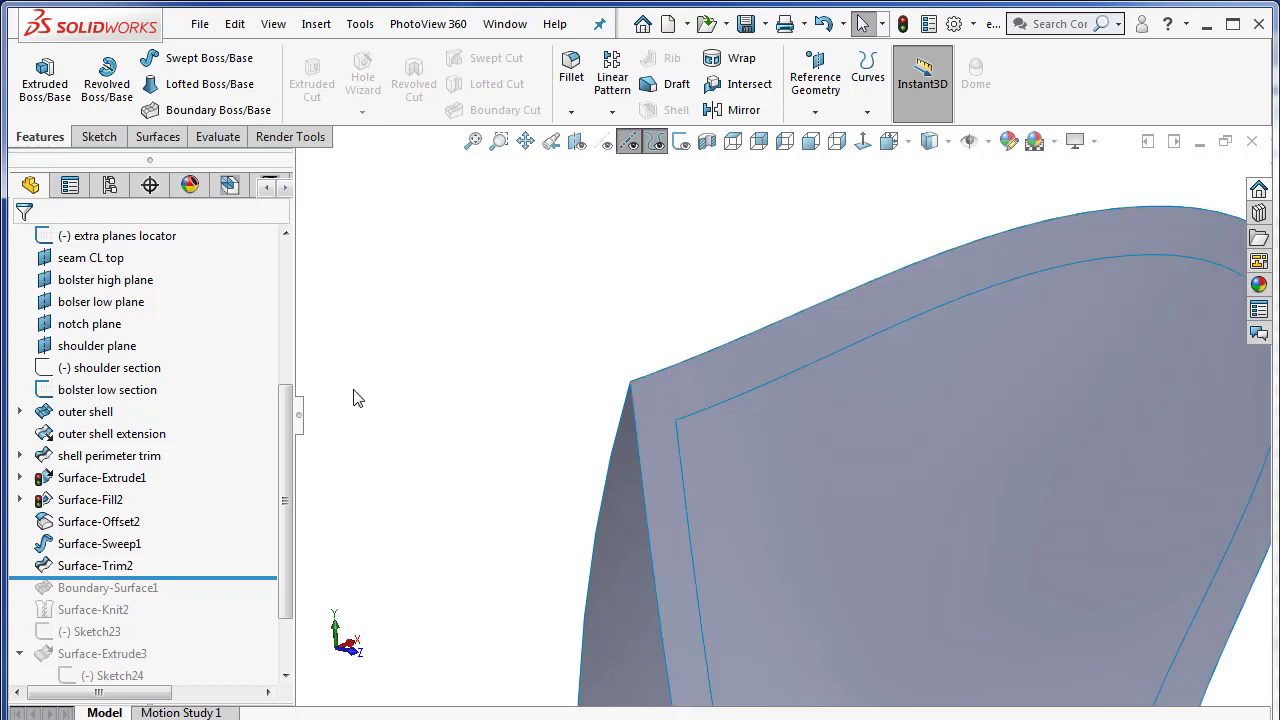
pyautogui.moveTo(286, 388); pyautogui.dragTo(286, 268)
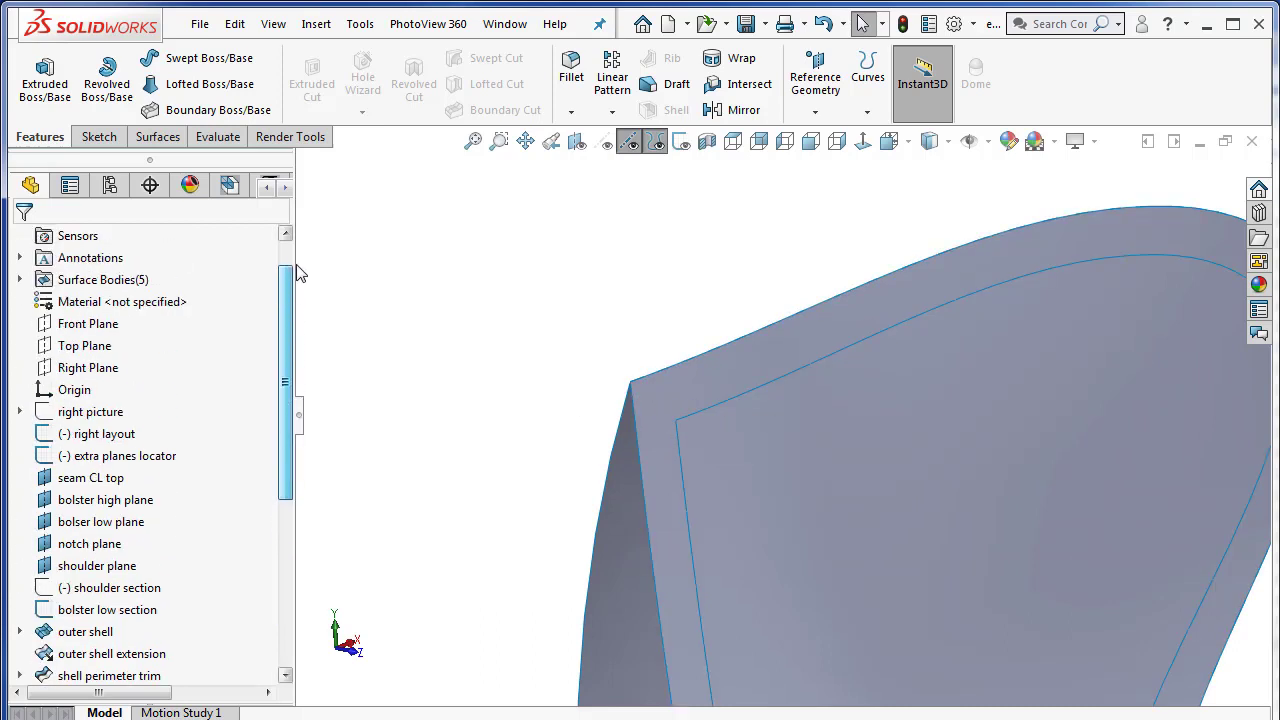
pyautogui.rightClick(92, 368)
pyautogui.click(103, 337)
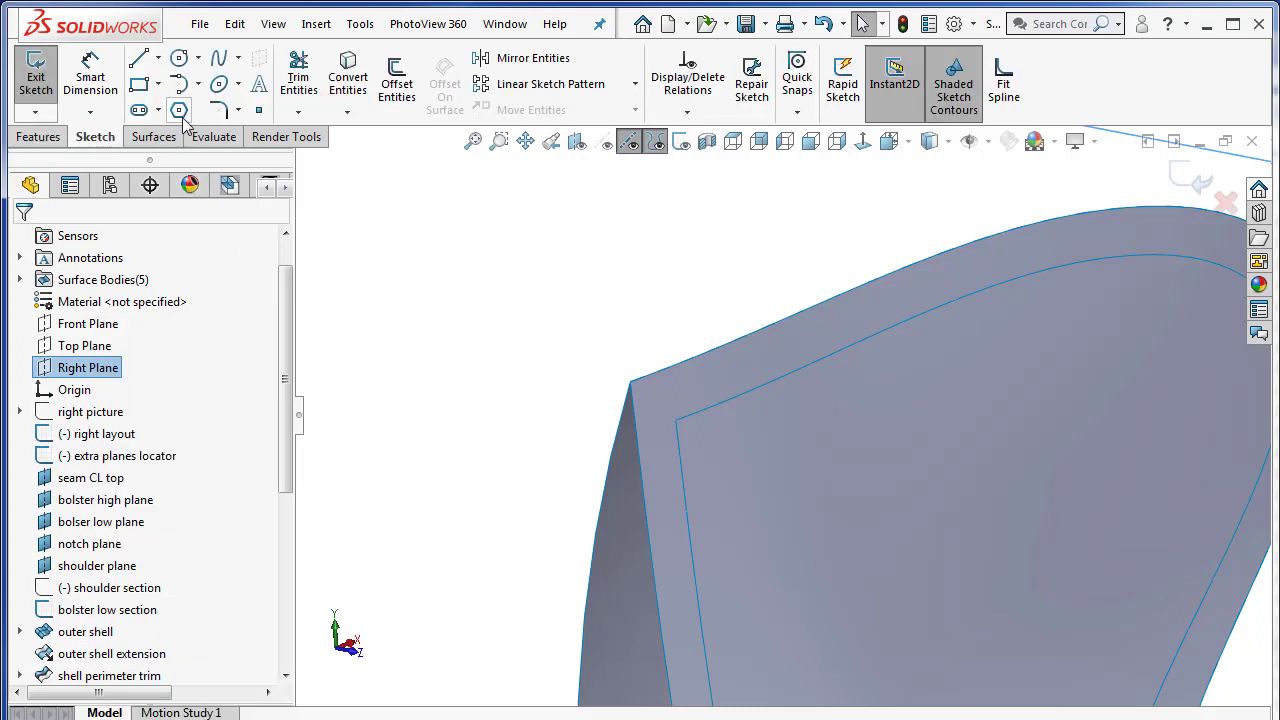
pyautogui.click(219, 57)
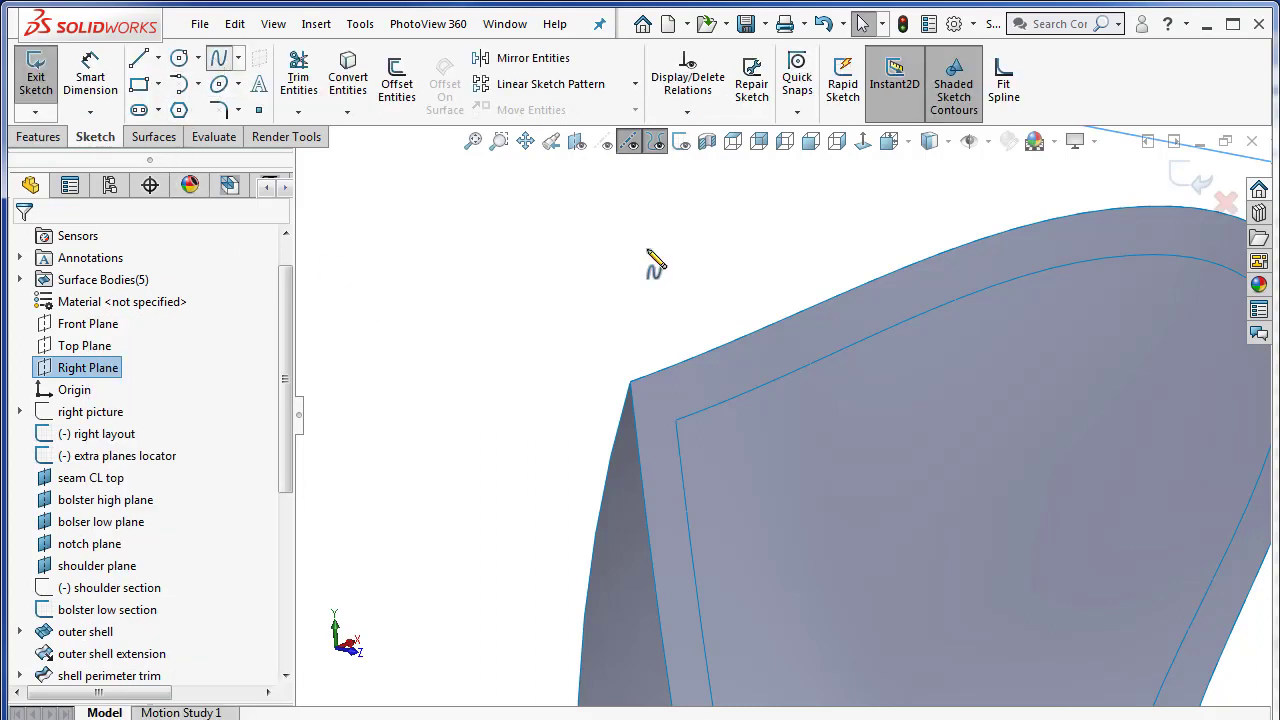
pyautogui.click(617, 364)
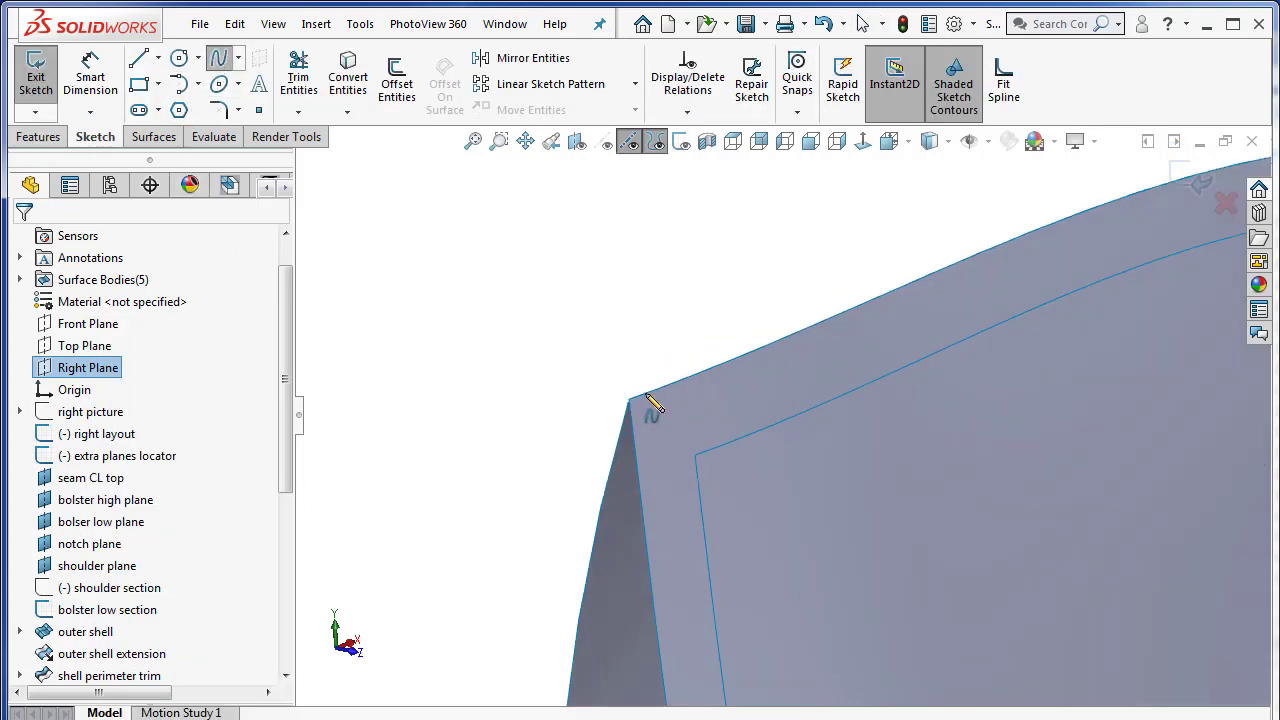
pyautogui.doubleClick(694, 436)
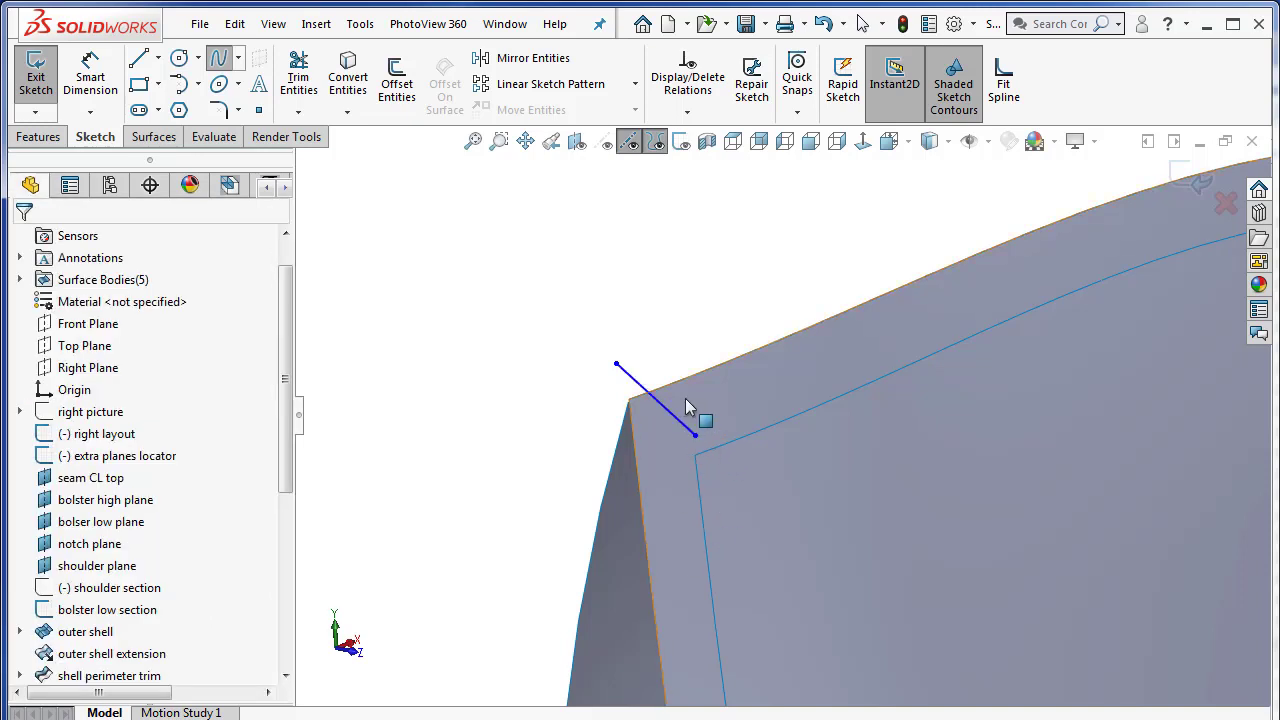
pyautogui.press('Escape')
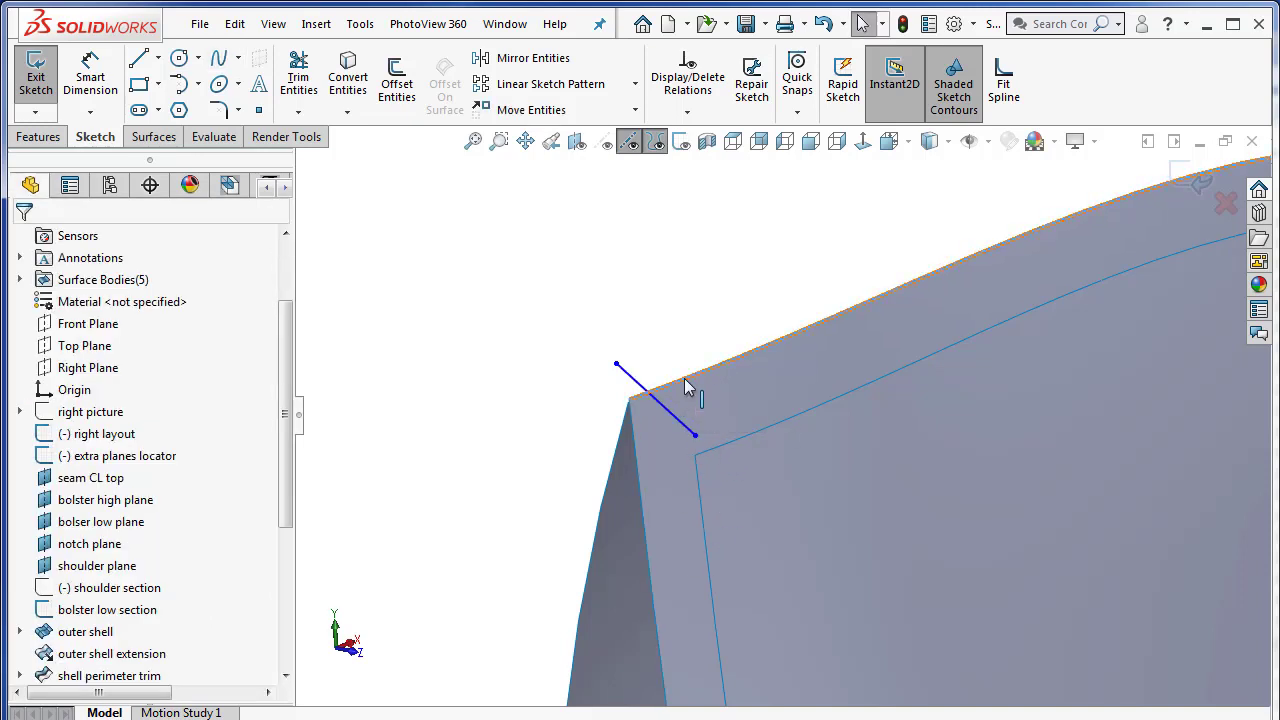
# Add a Pierce relation between the spline's outer endpoint and the upper edge of Surface-Fill2.
pyautogui.click(686, 383)
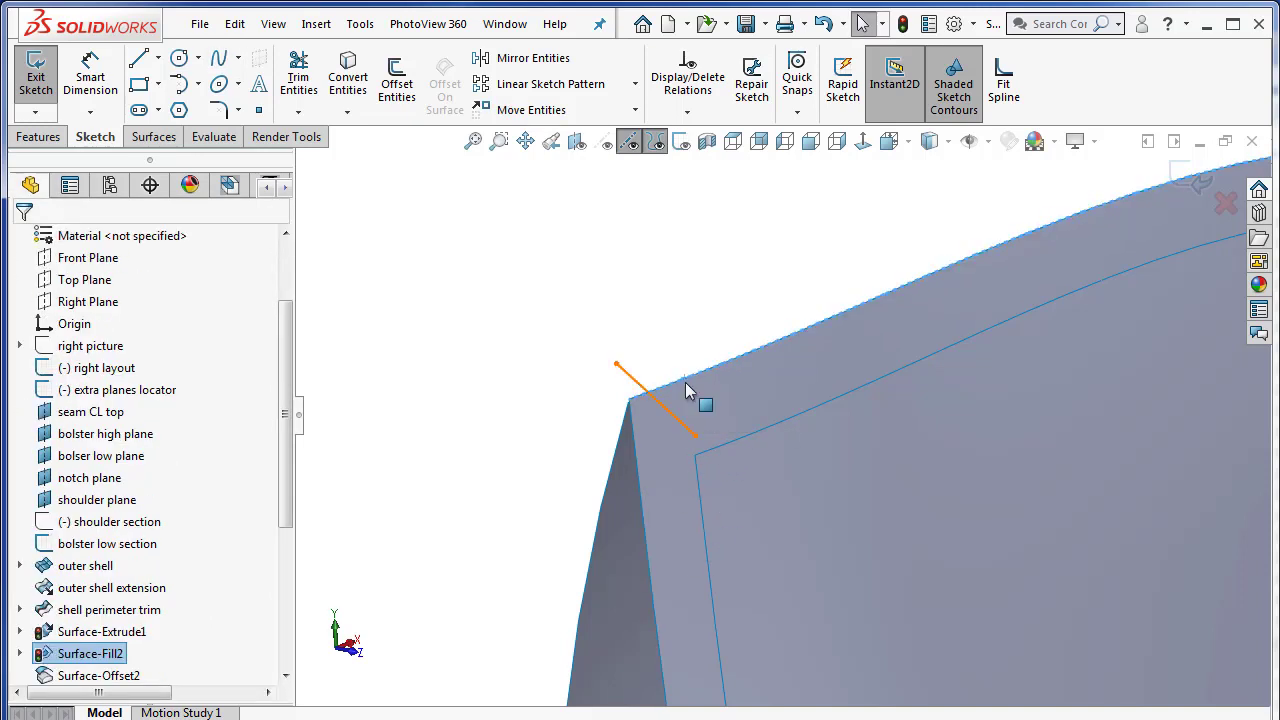
pyautogui.keyDown('ctrl'); pyautogui.click(615, 364); pyautogui.keyUp('ctrl')
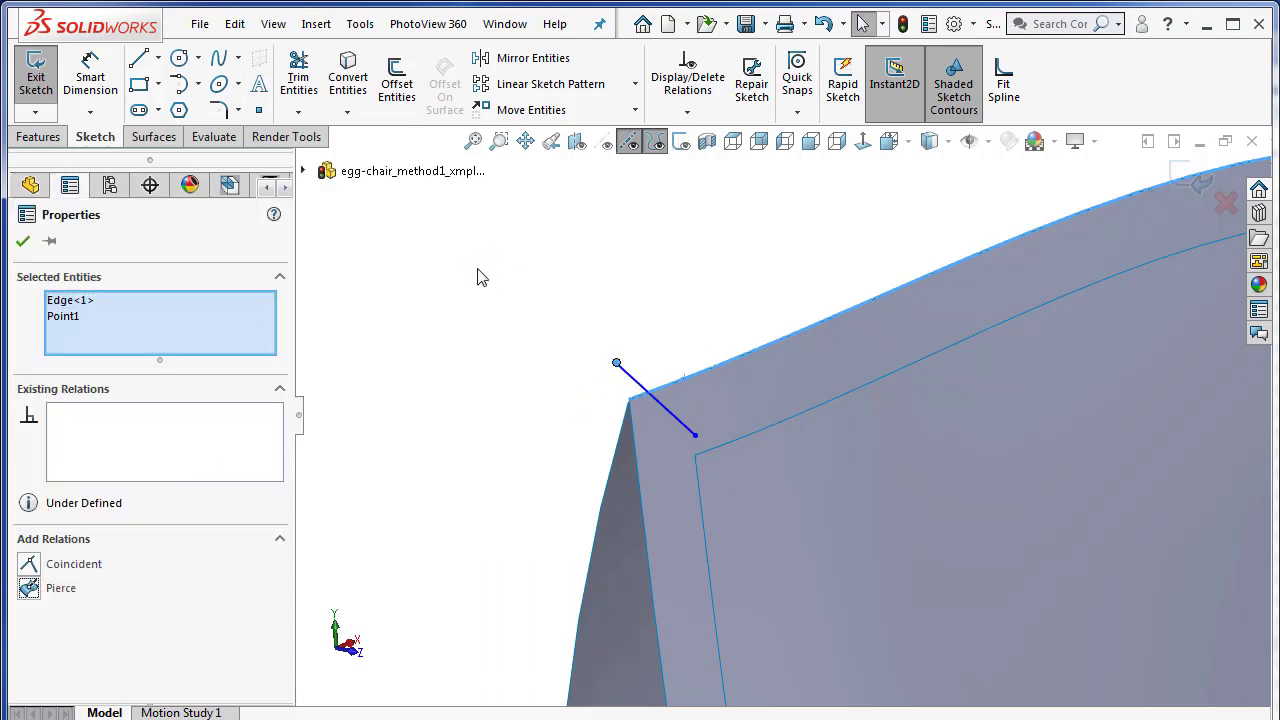
pyautogui.click(443, 326)
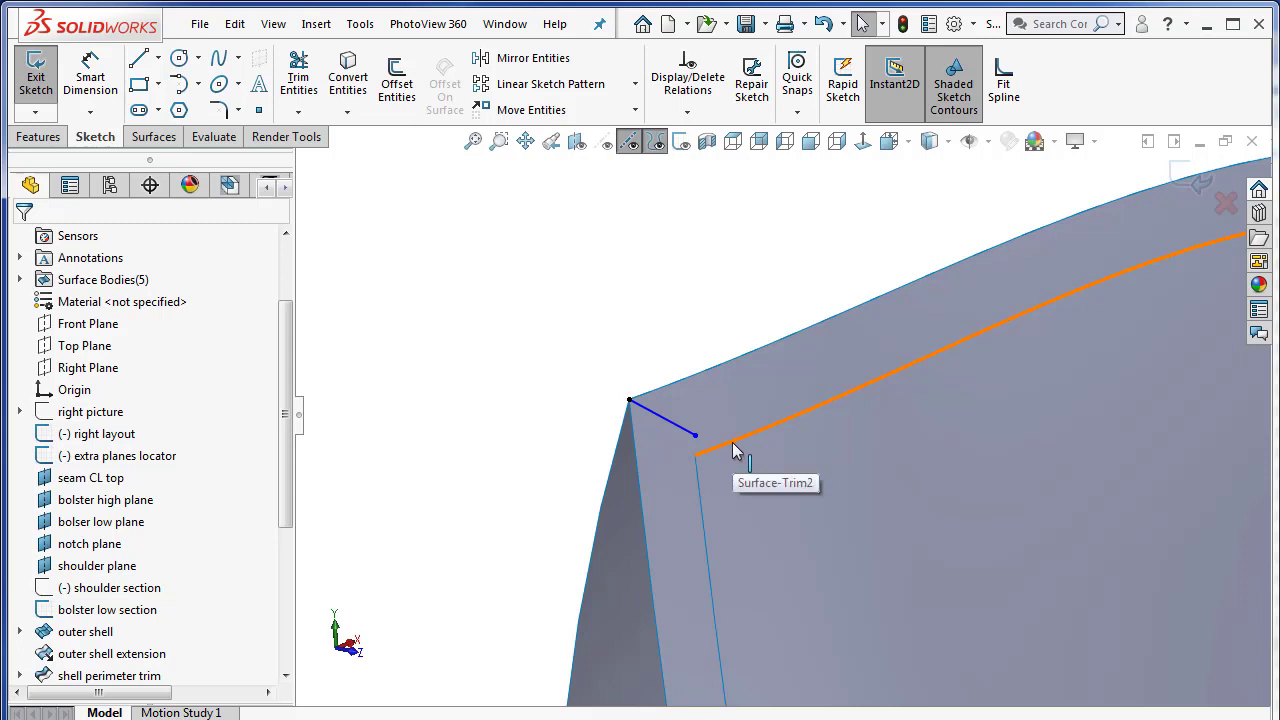
# Try to add a Pierce relation between the spline's inner endpoint and the upper edge of the trimmed offset surface.
pyautogui.click(697, 438)
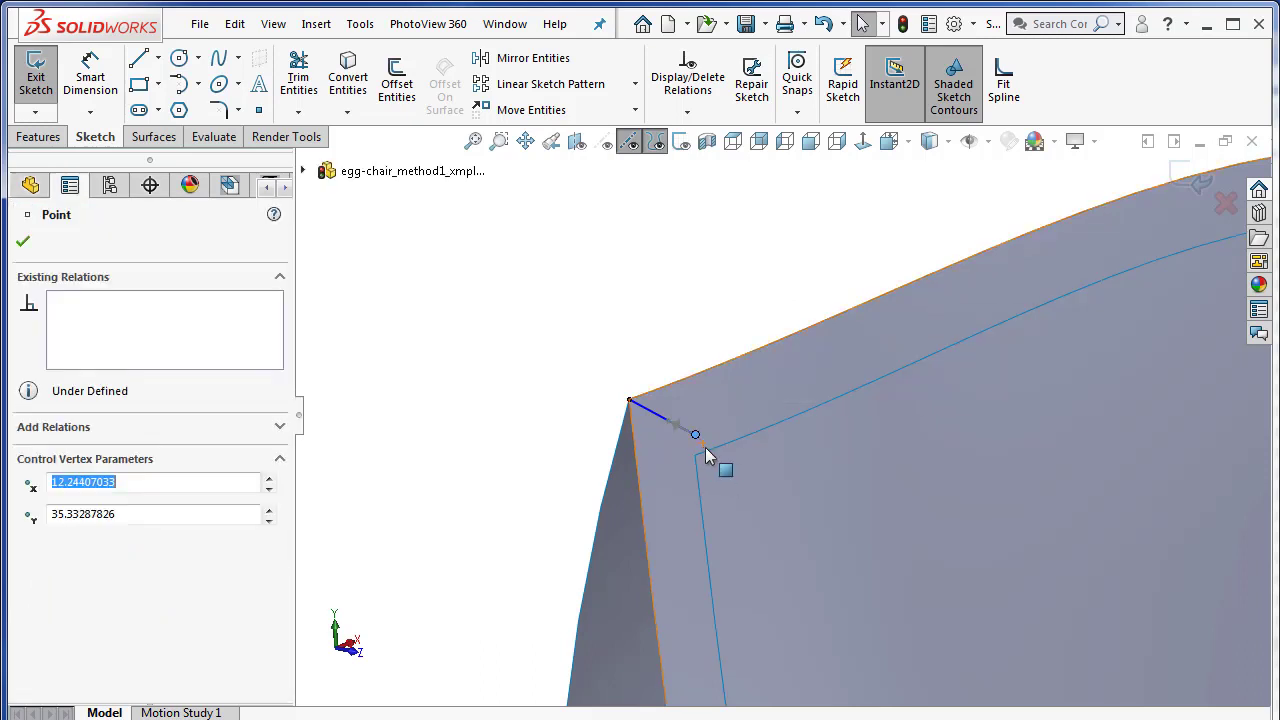
pyautogui.keyDown('ctrl'); pyautogui.click(732, 440); pyautogui.keyUp('ctrl')
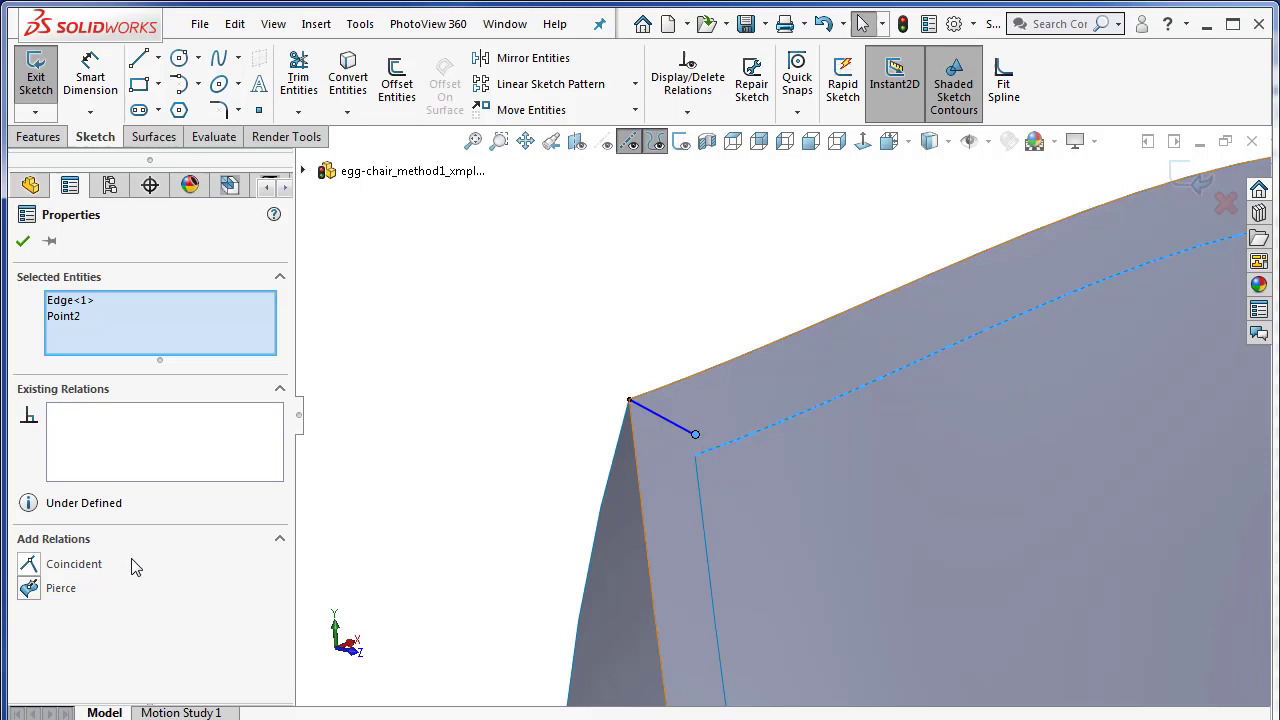
pyautogui.click(30, 589)
pyautogui.moveTo(669, 358); pyautogui.dragTo(399, 355)
pyautogui.click(609, 348)
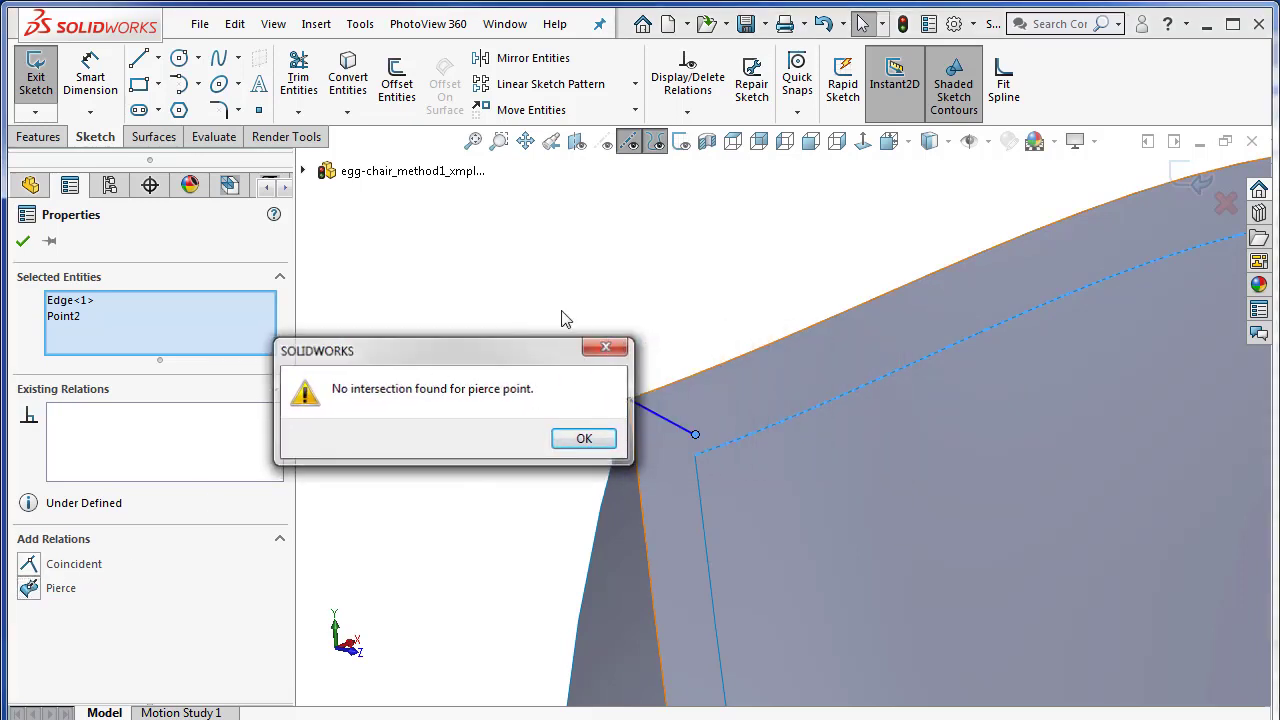
pyautogui.click(514, 286)
# Exit the spline sketch and discard its changes.
pyautogui.scroll(-3, 747, 440)
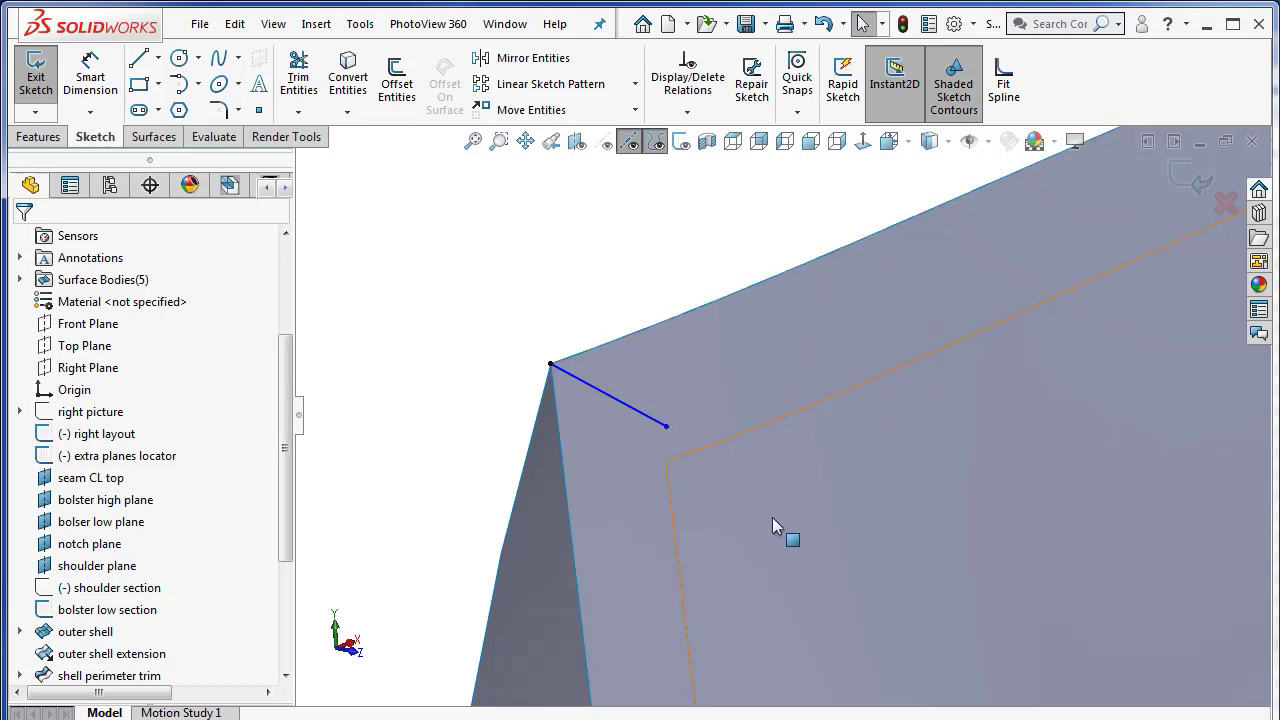
pyautogui.scroll(1, 772, 517)
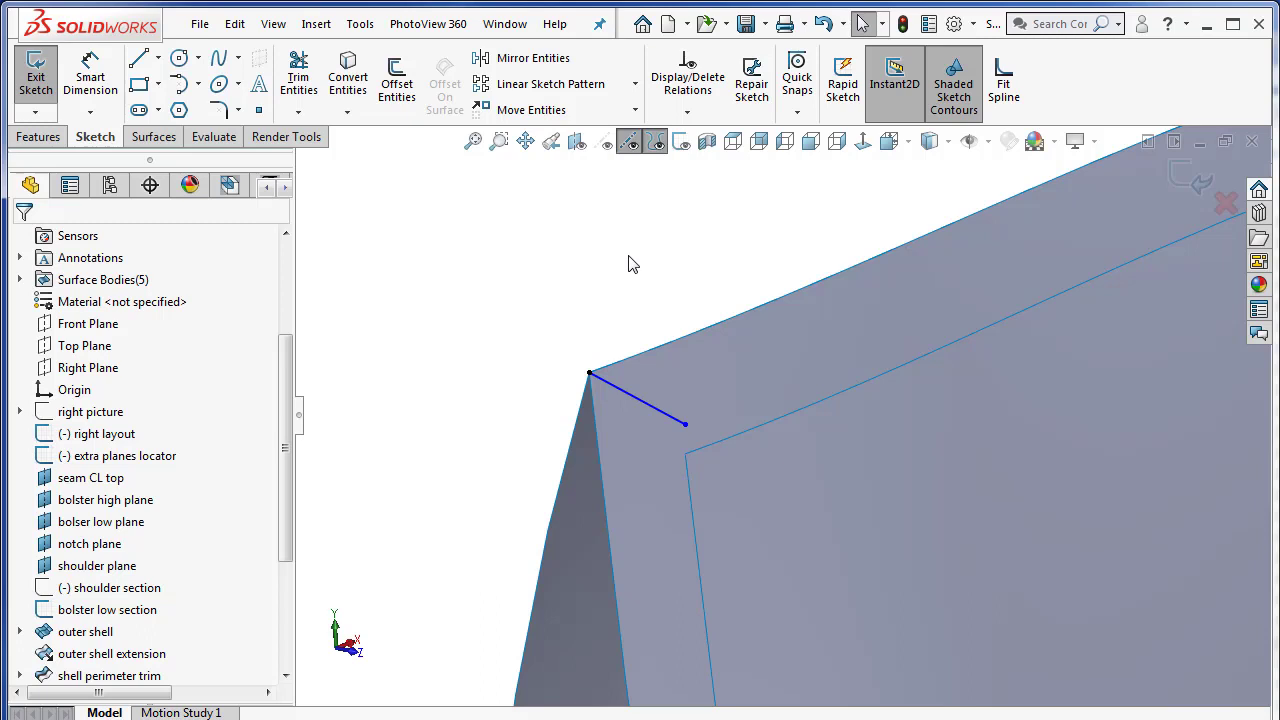
pyautogui.scroll(3, 1142, 568)
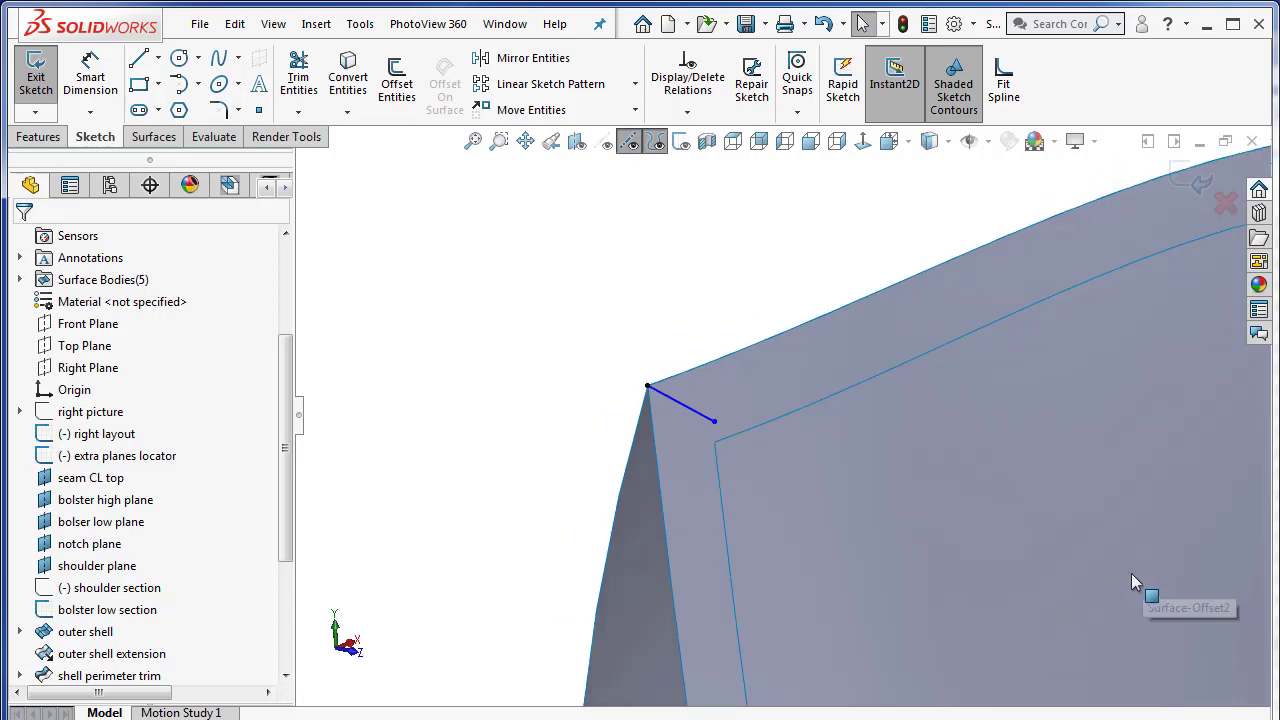
pyautogui.click(1227, 206)
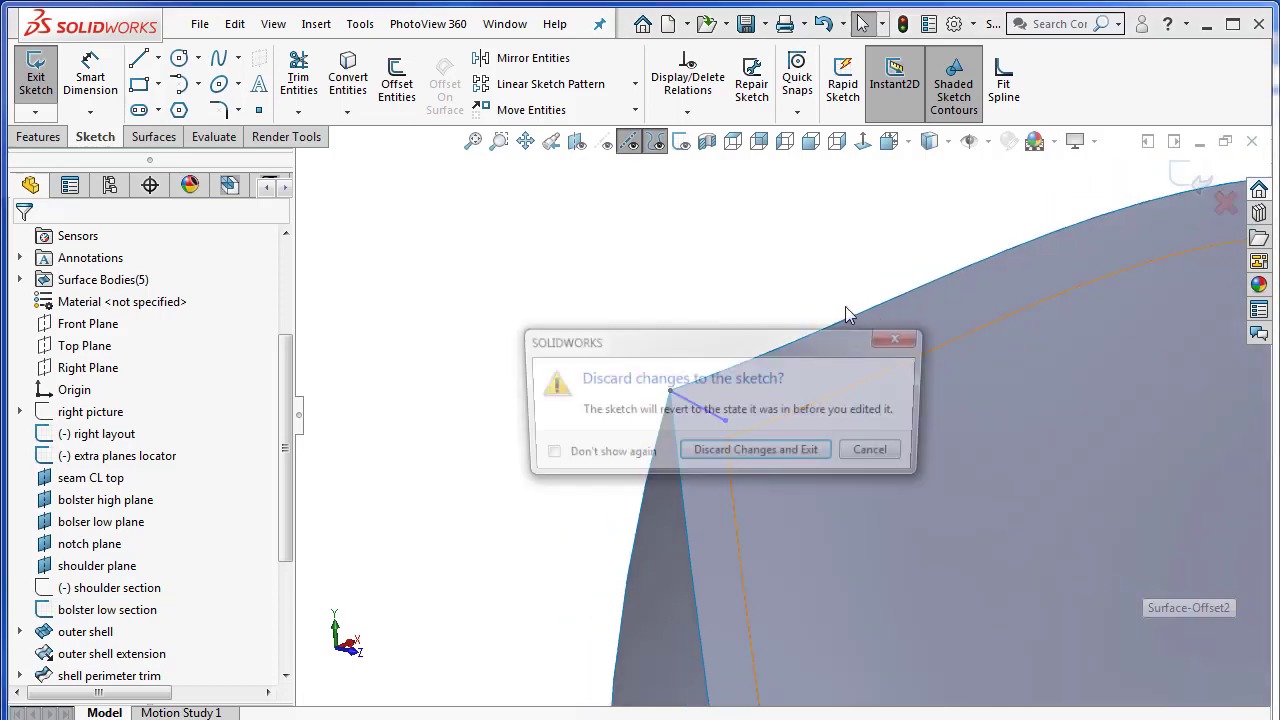
pyautogui.click(757, 457)
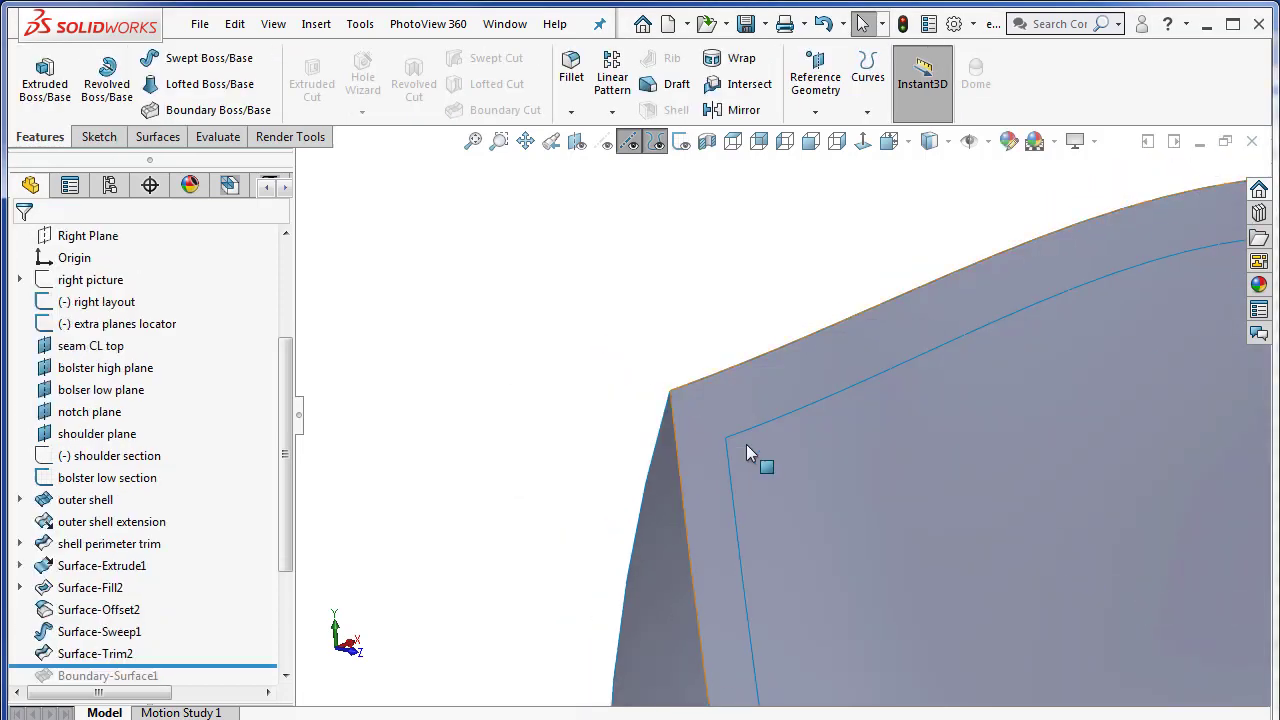
# Extend the trimmed offset surface's centerline edge by a distance of 1.00 in, using the Same surface extension type.
pyautogui.scroll(3, 1061, 578)
pyautogui.scroll(2, 1062, 585)
pyautogui.scroll(-3, 669, 483)
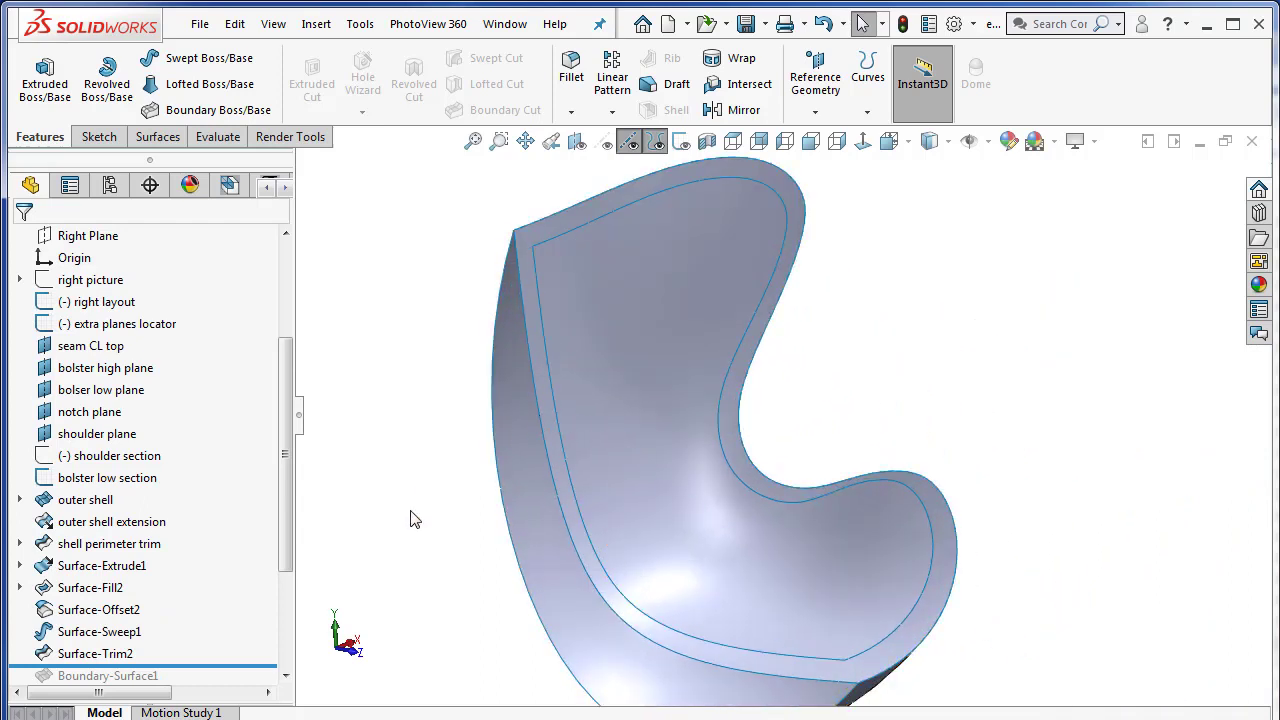
pyautogui.click(158, 137)
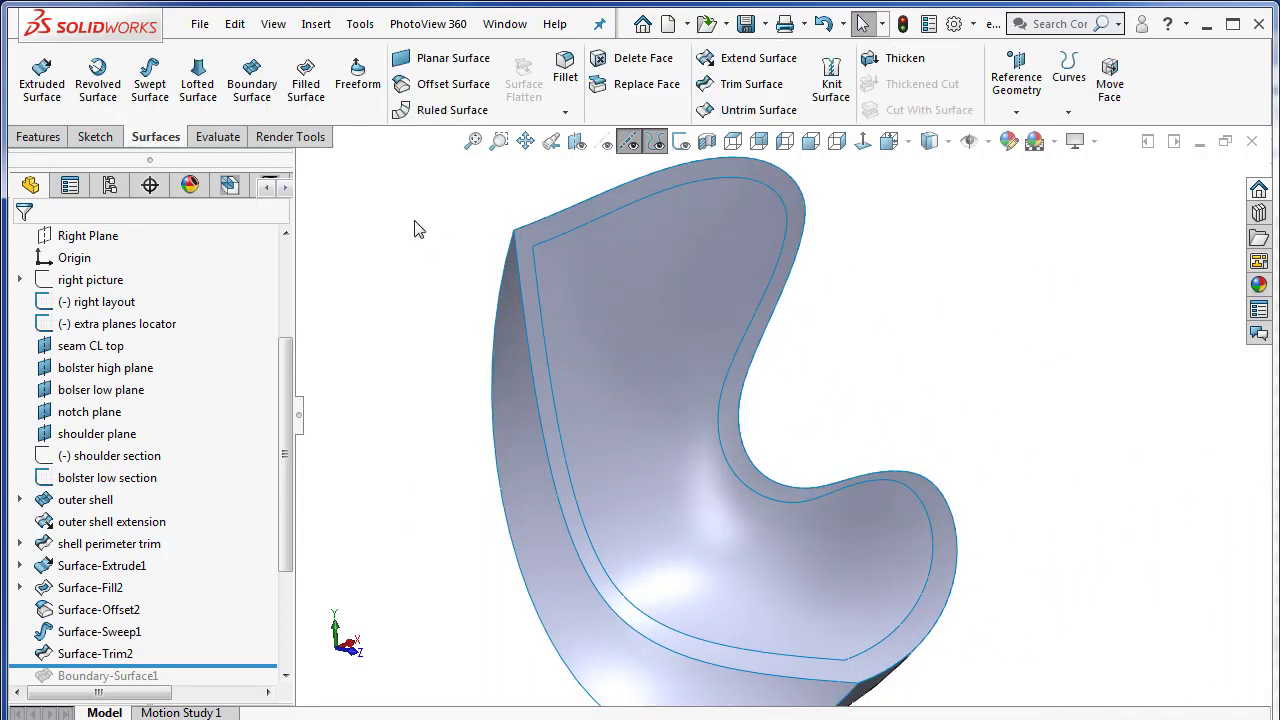
pyautogui.click(730, 58)
pyautogui.scroll(-5, 563, 271)
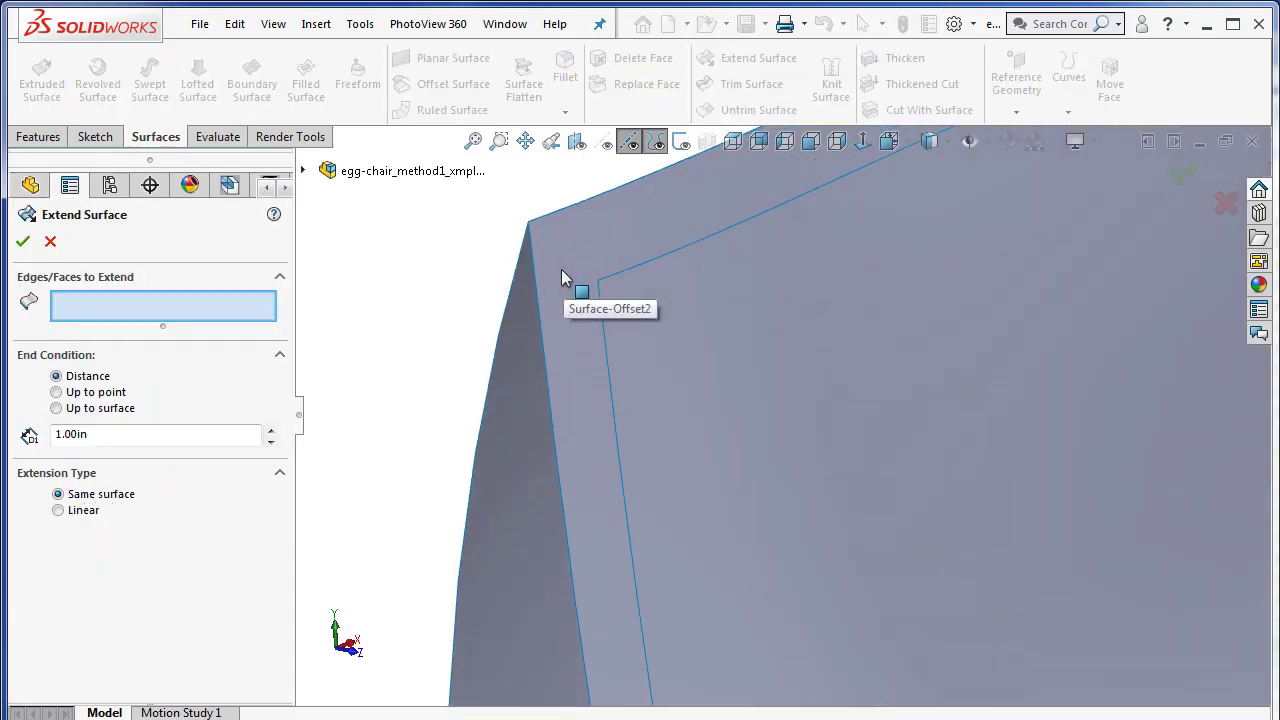
pyautogui.click(623, 352)
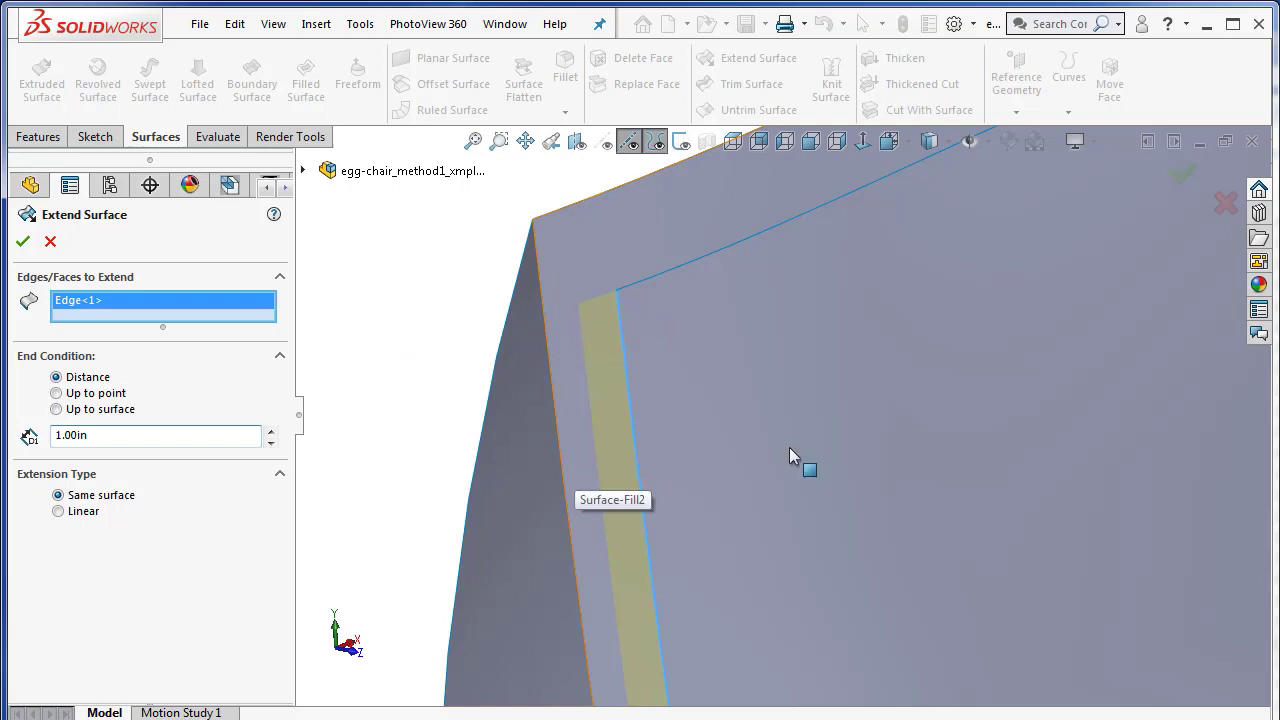
pyautogui.scroll(10, 949, 574)
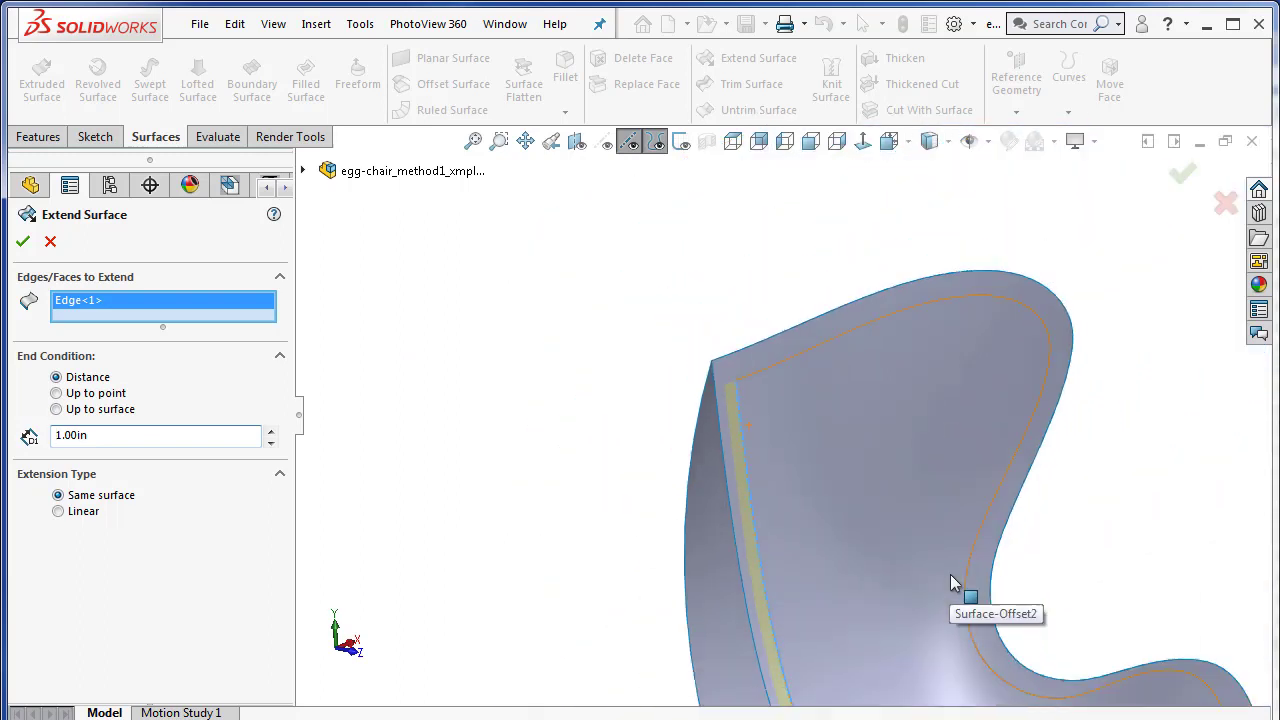
pyautogui.scroll(-2, 943, 576)
pyautogui.scroll(2, 938, 581)
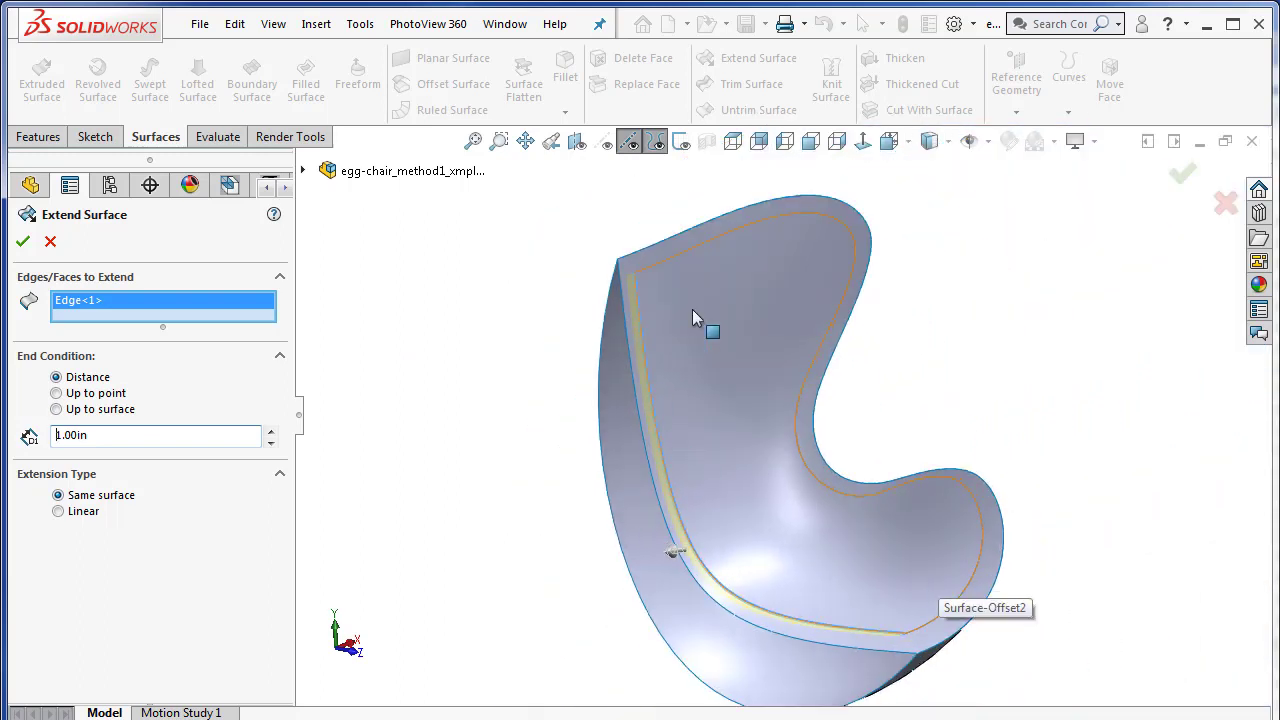
pyautogui.moveTo(692, 309); pyautogui.dragTo(696, 337, button='middle')
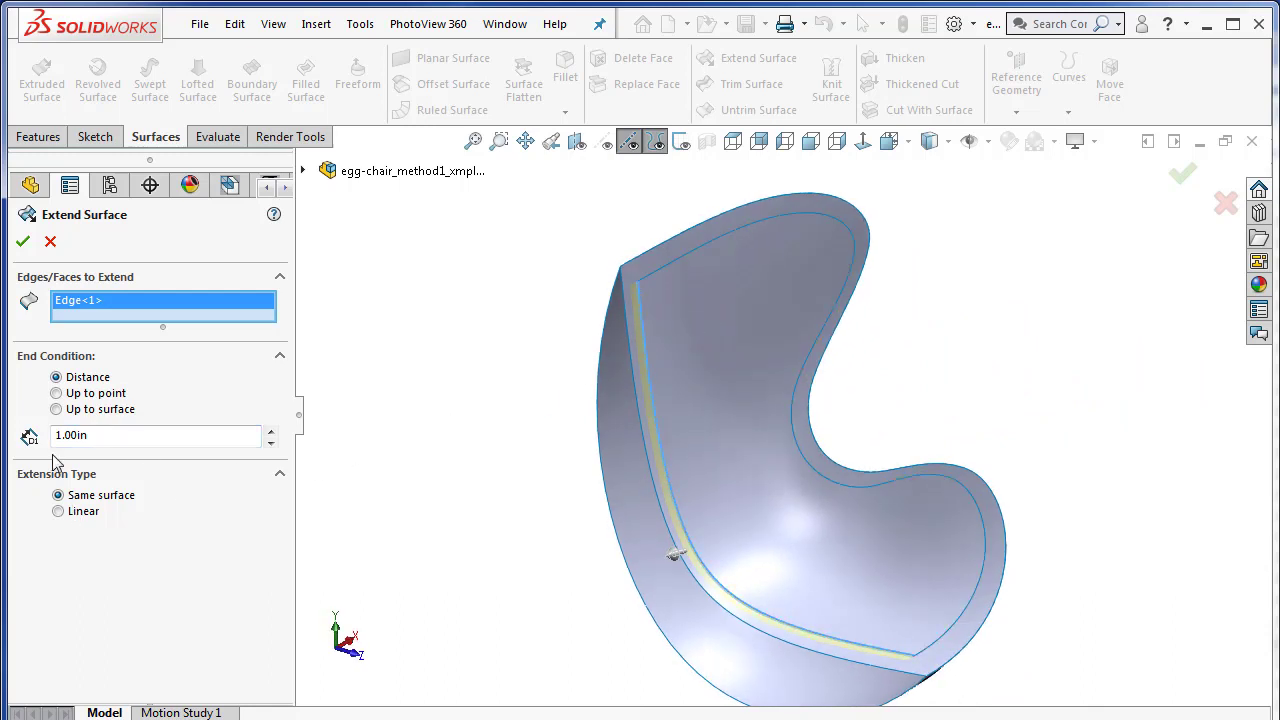
pyautogui.click(24, 244)
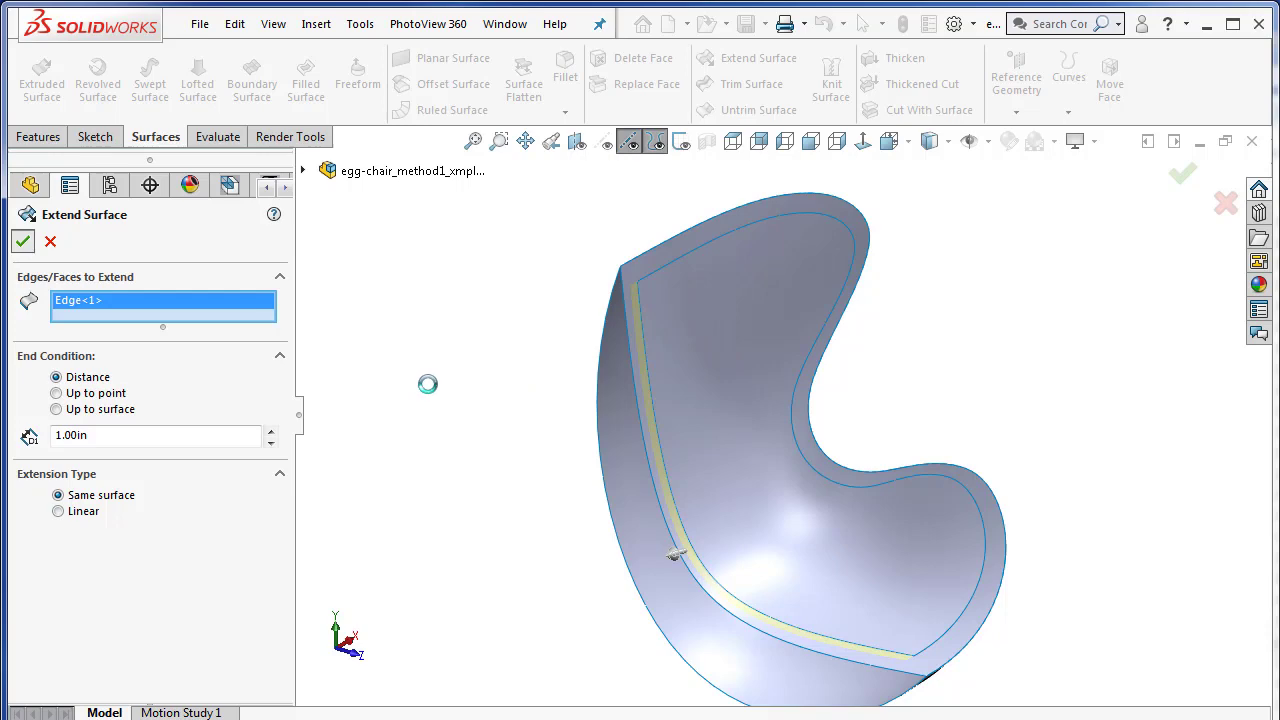
# Inspect the extended surface edge against the Right Plane in a close-up Top view.
pyautogui.click(889, 141)
pyautogui.click(912, 194)
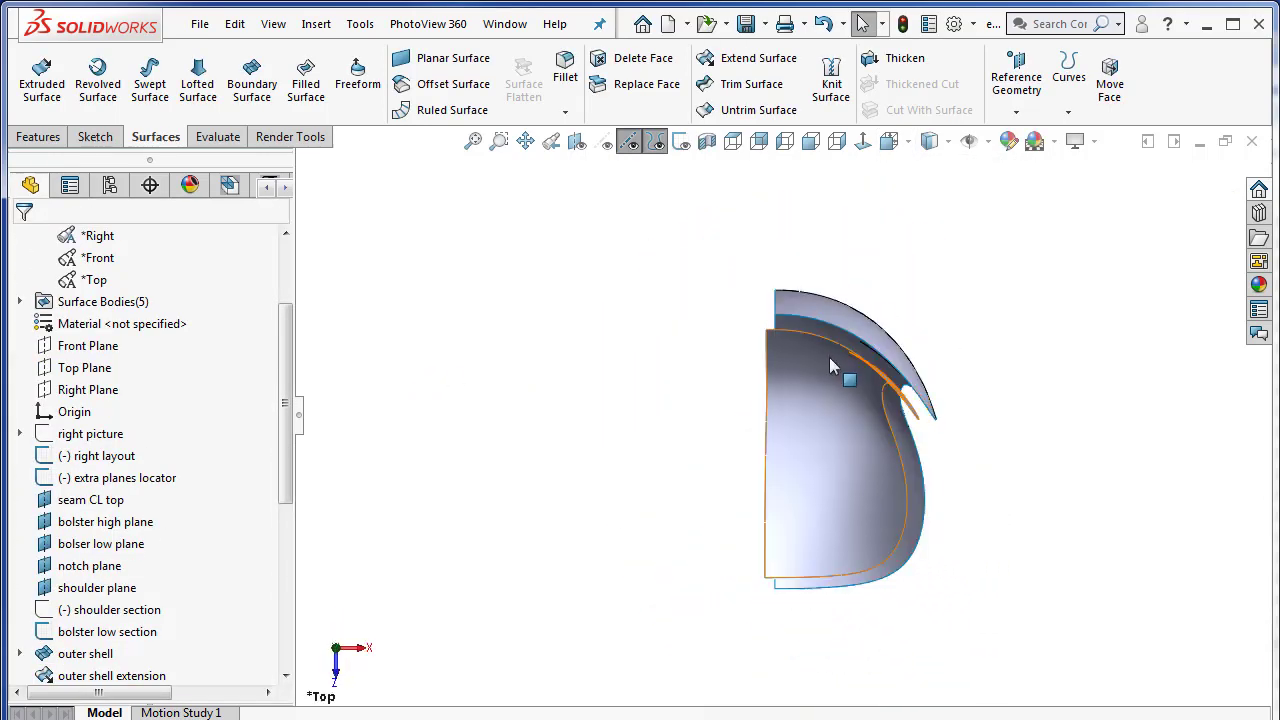
pyautogui.scroll(-6, 794, 341)
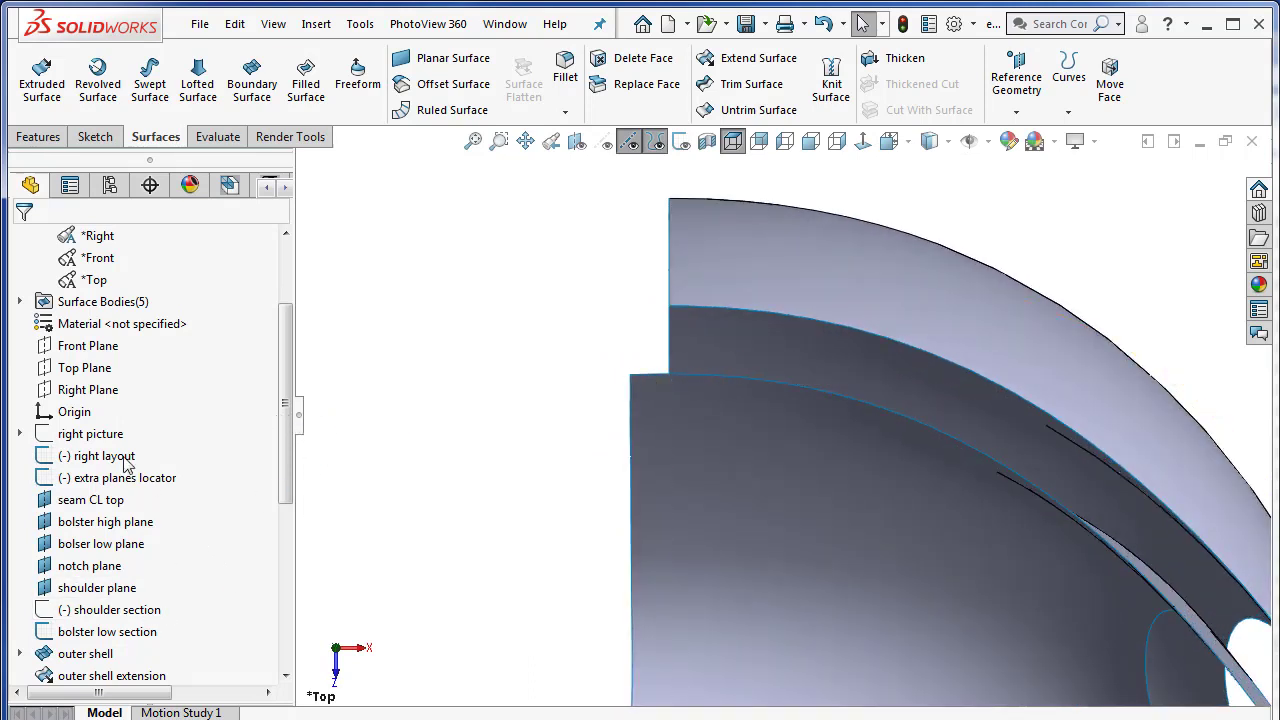
pyautogui.click(88, 390)
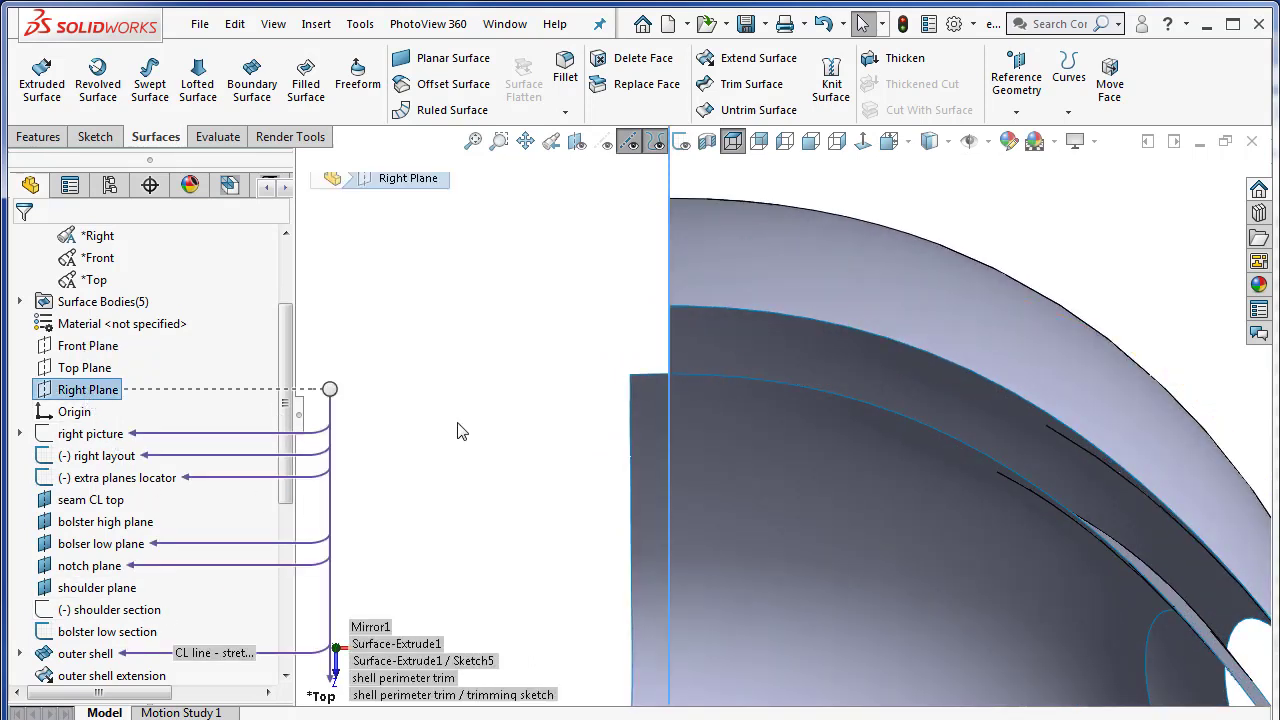
pyautogui.click(382, 441)
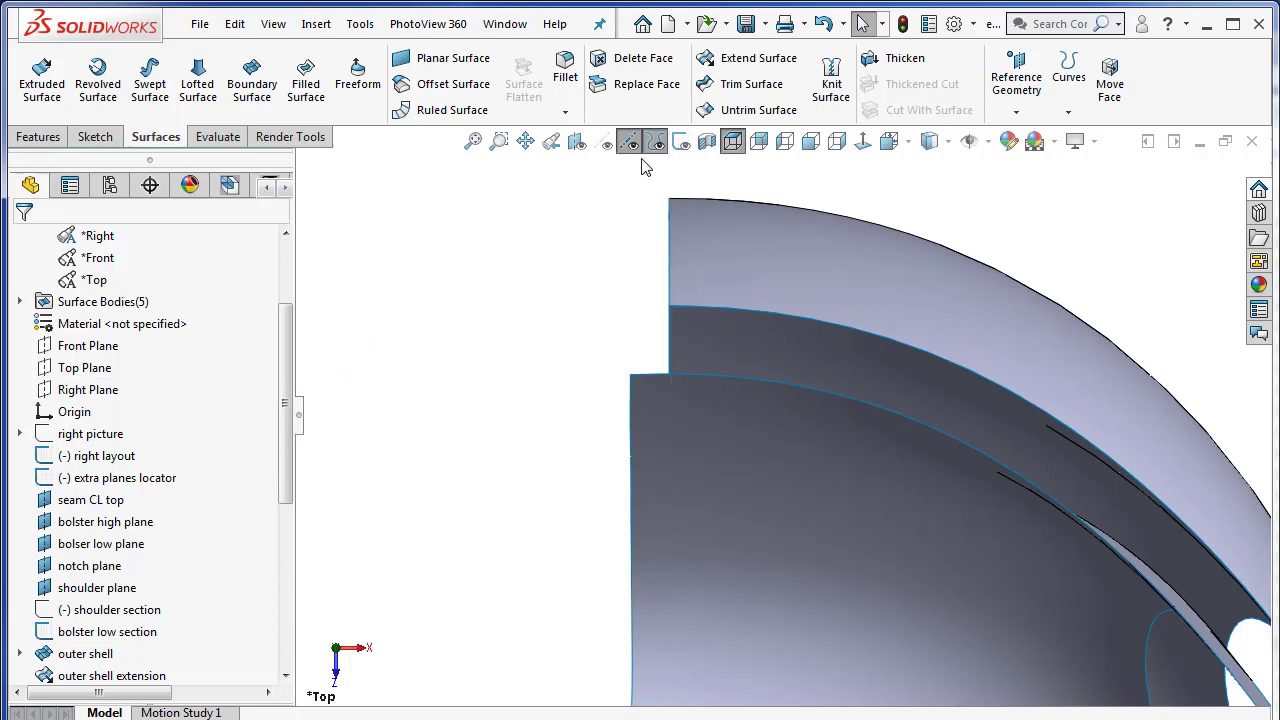
# Trim the extended offset surface at the Right Plane with a Standard trim, keeping the side inside the shell.
pyautogui.click(740, 85)
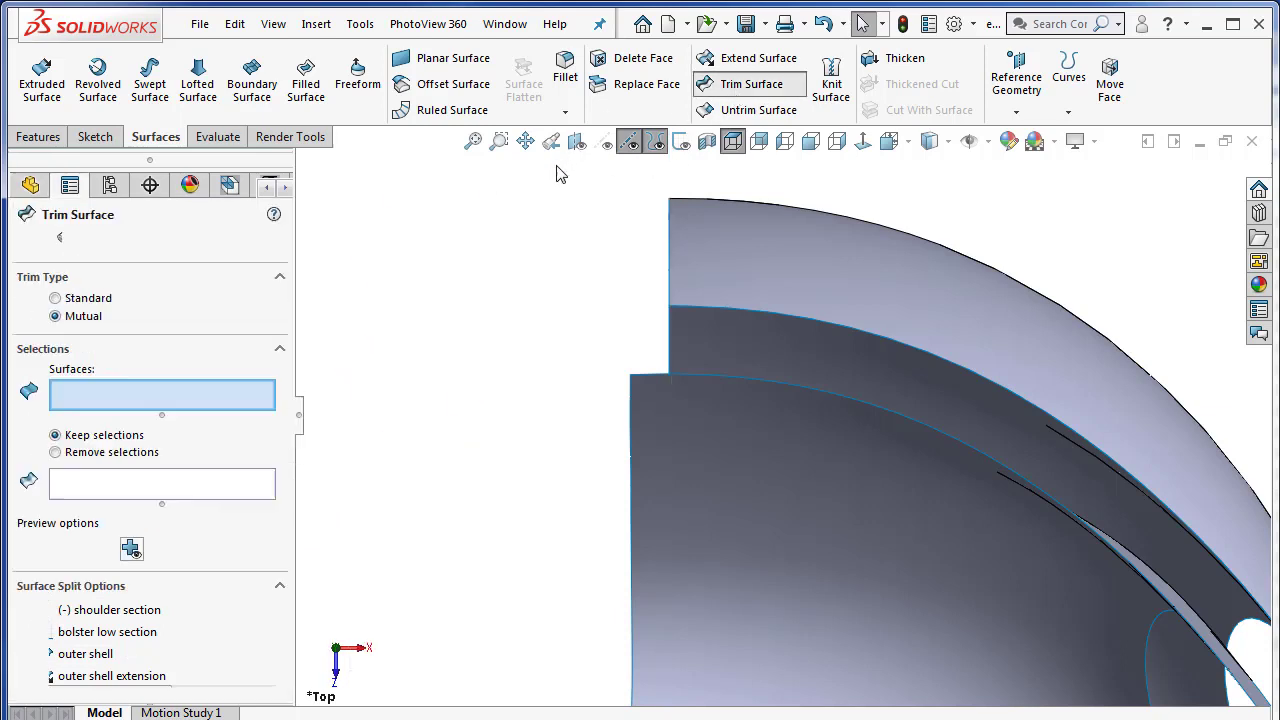
pyautogui.click(55, 298)
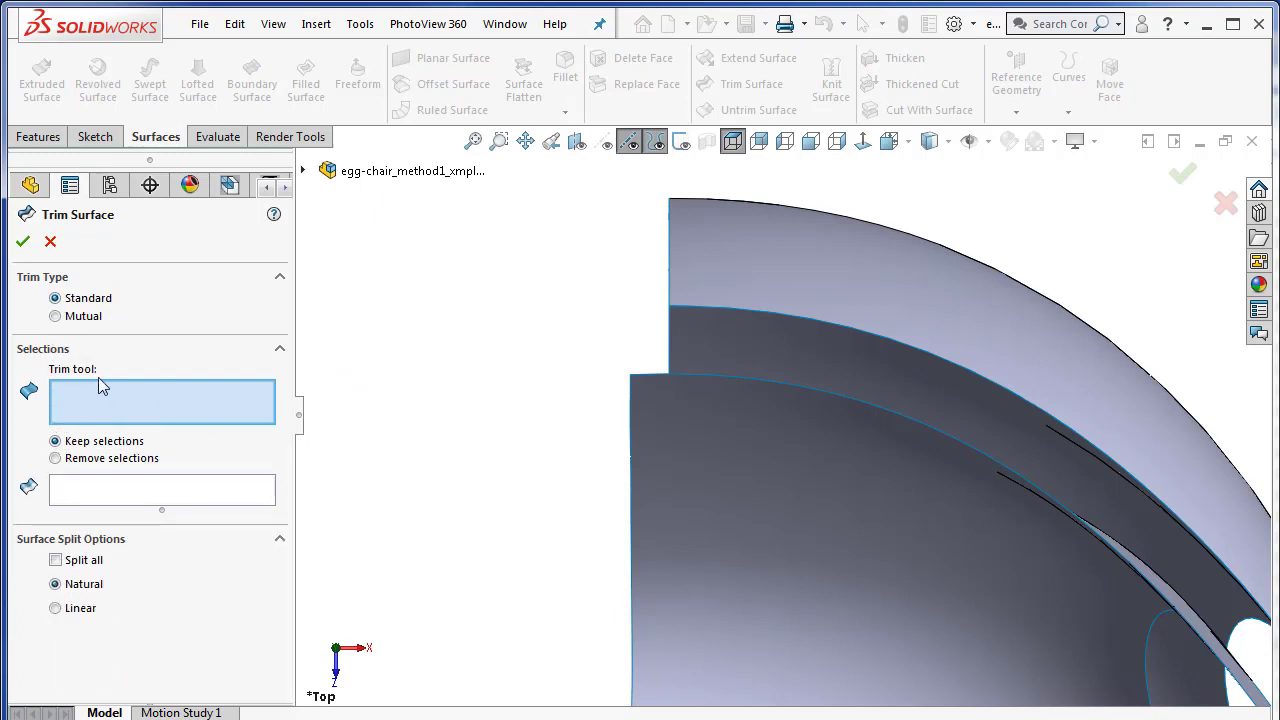
pyautogui.click(319, 171)
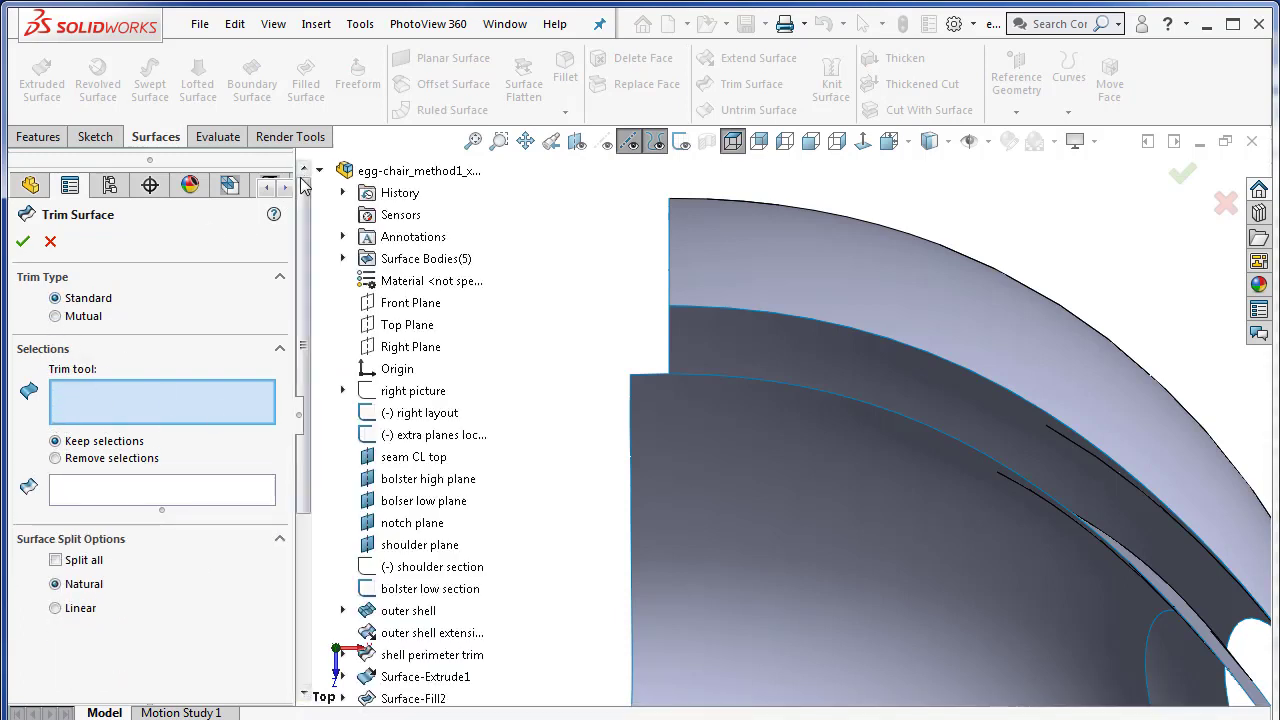
pyautogui.click(393, 347)
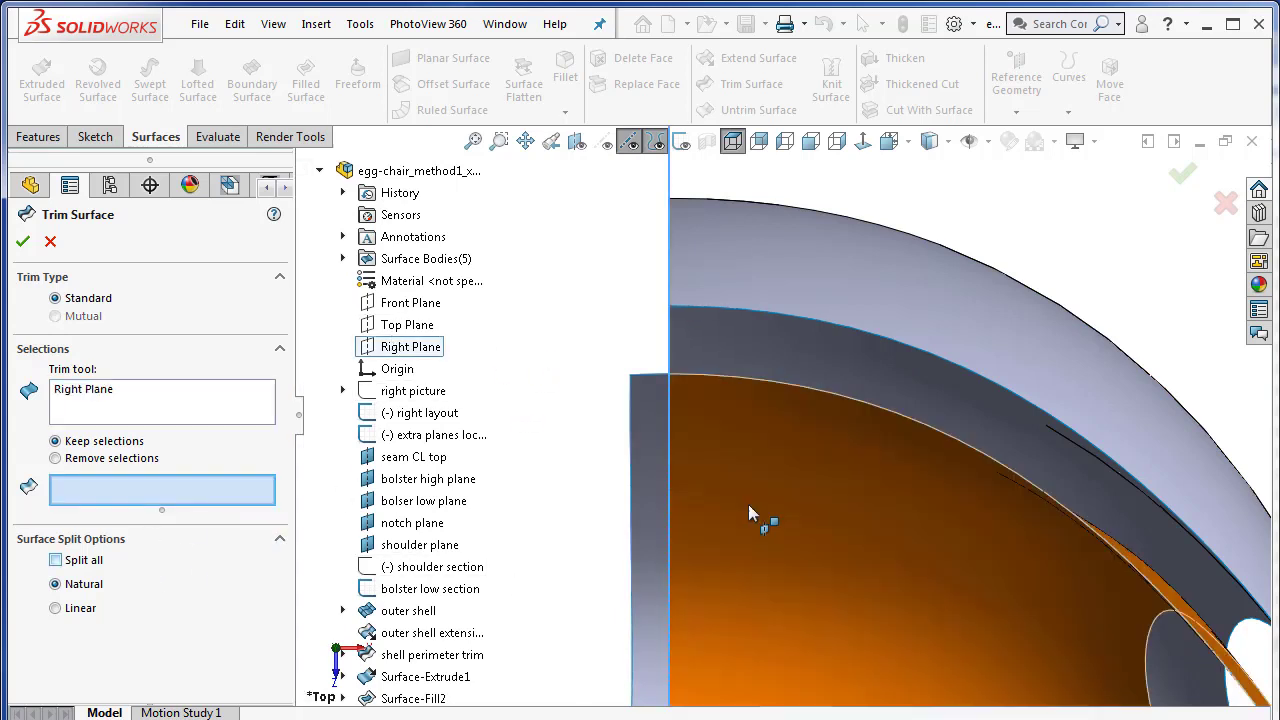
pyautogui.click(750, 502)
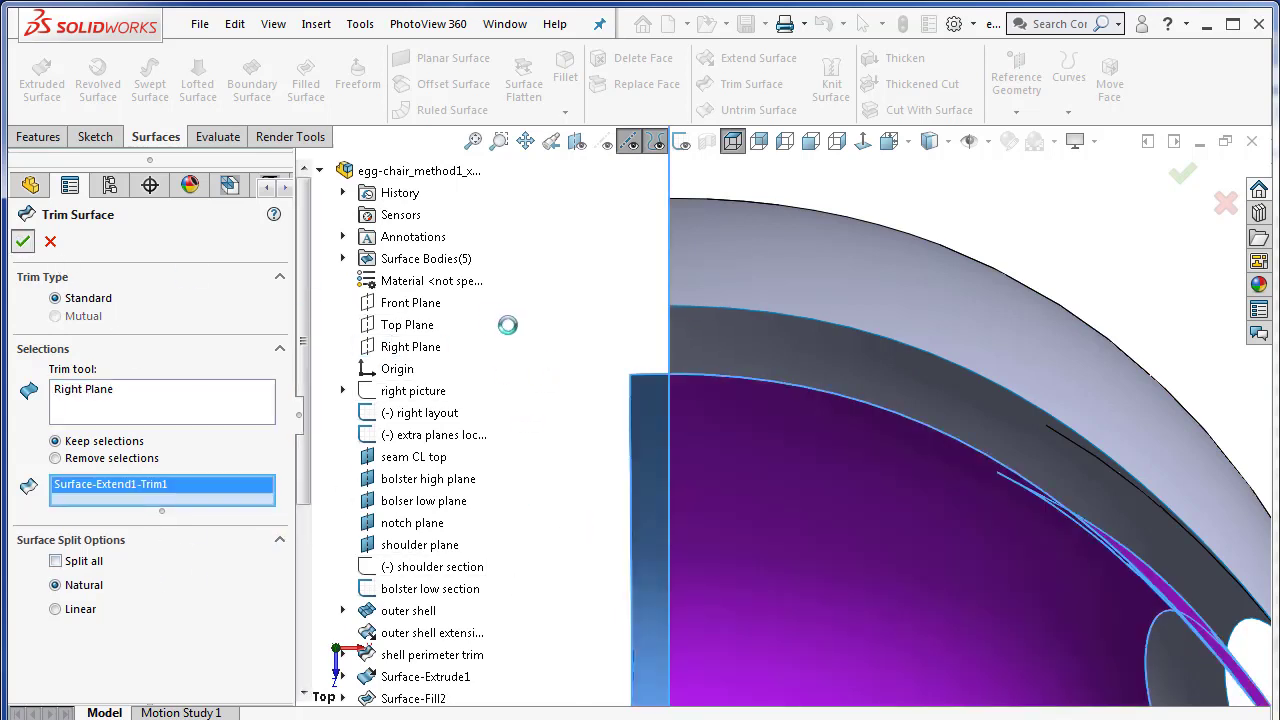
pyautogui.click(22, 241)
# Measure the trimmed surface's centerline edge against the Right Plane.
pyautogui.scroll(3, 803, 560)
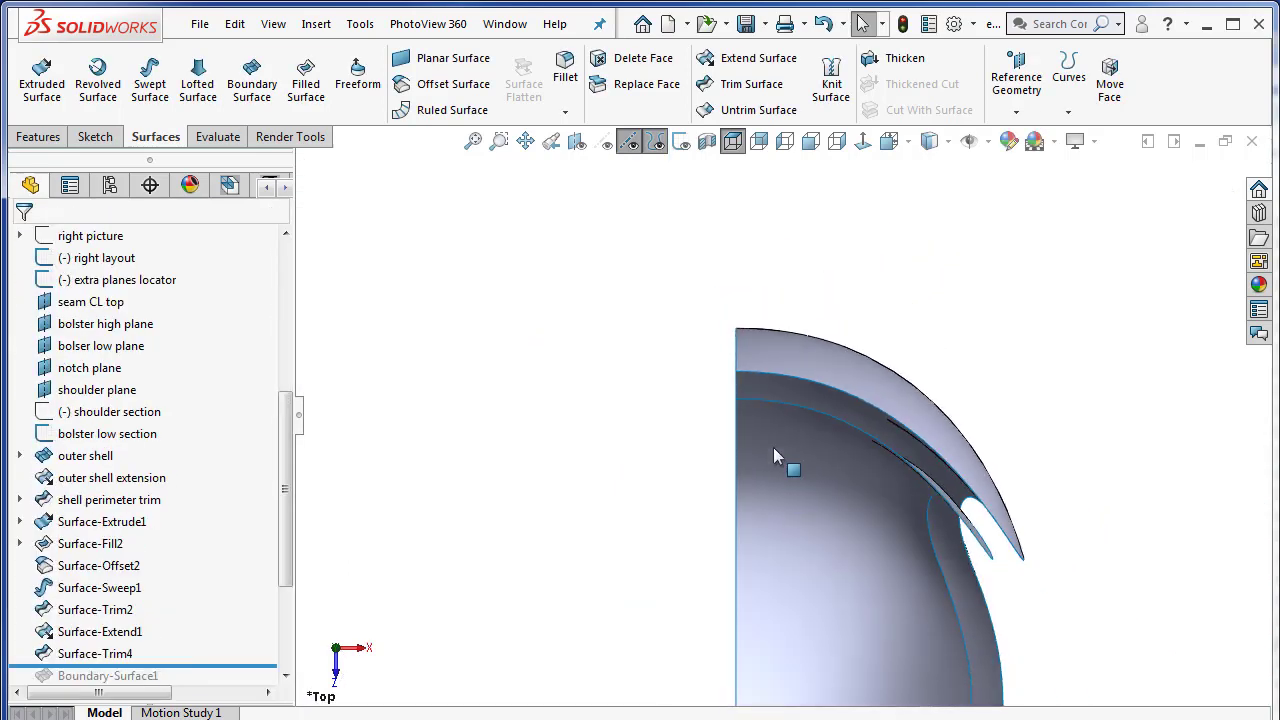
pyautogui.moveTo(777, 455); pyautogui.dragTo(766, 216, button='middle')
pyautogui.scroll(-3, 731, 240)
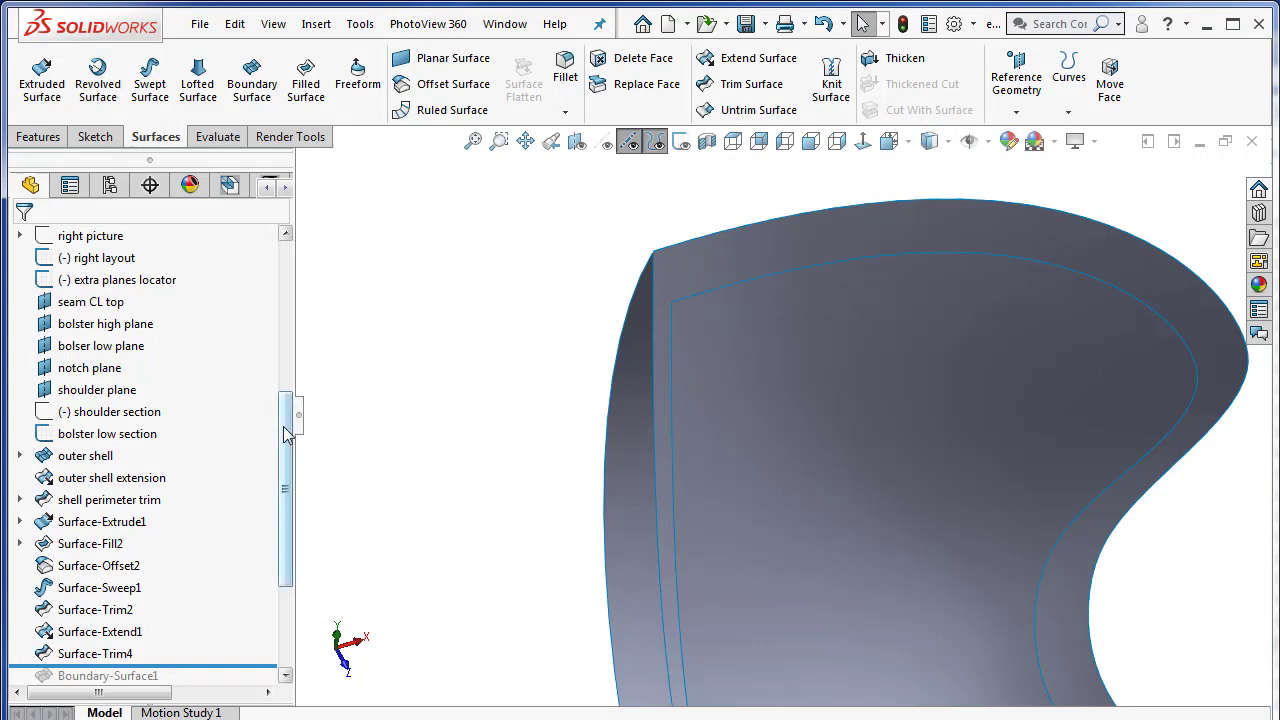
pyautogui.moveTo(286, 420); pyautogui.dragTo(291, 322)
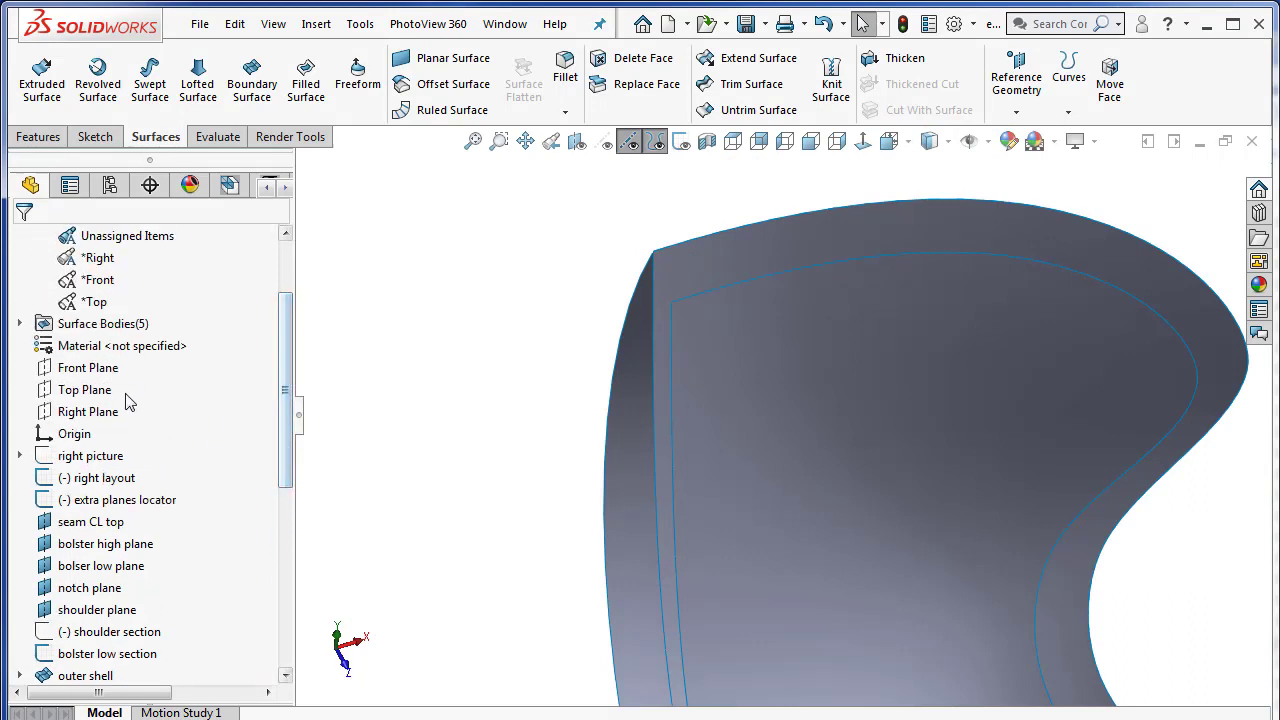
pyautogui.click(86, 413)
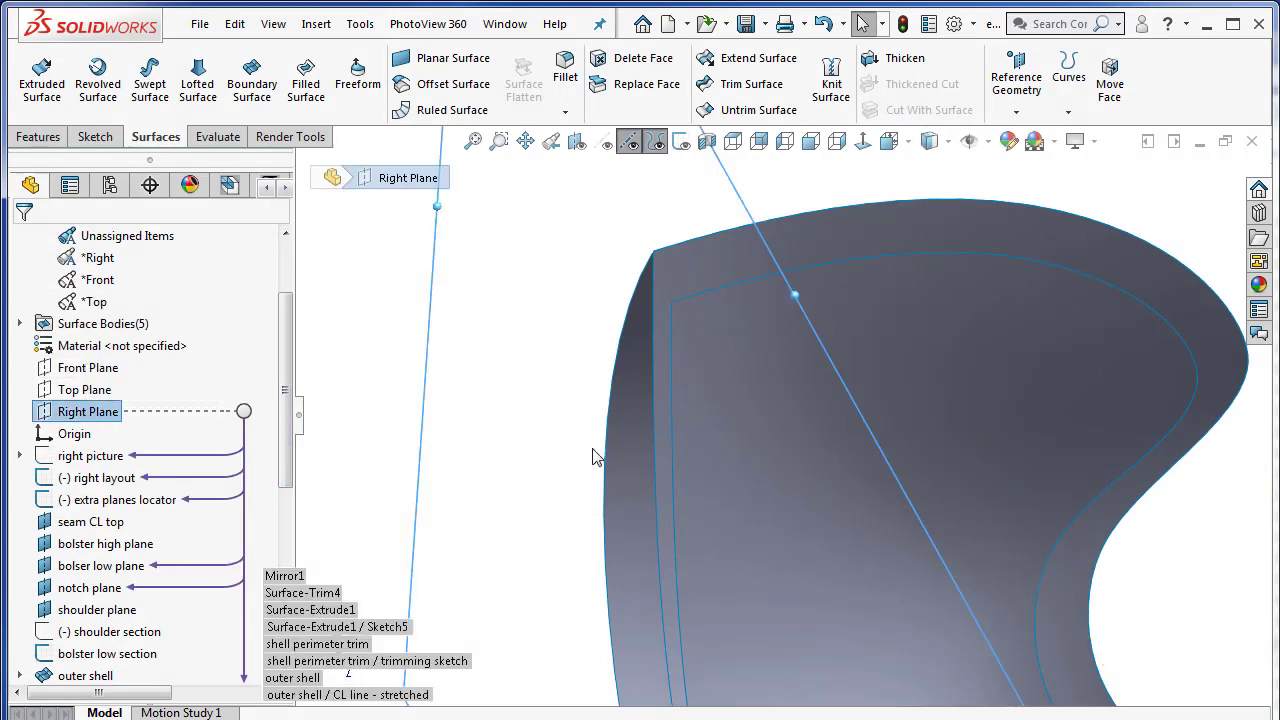
pyautogui.click(673, 360)
pyautogui.press('m')
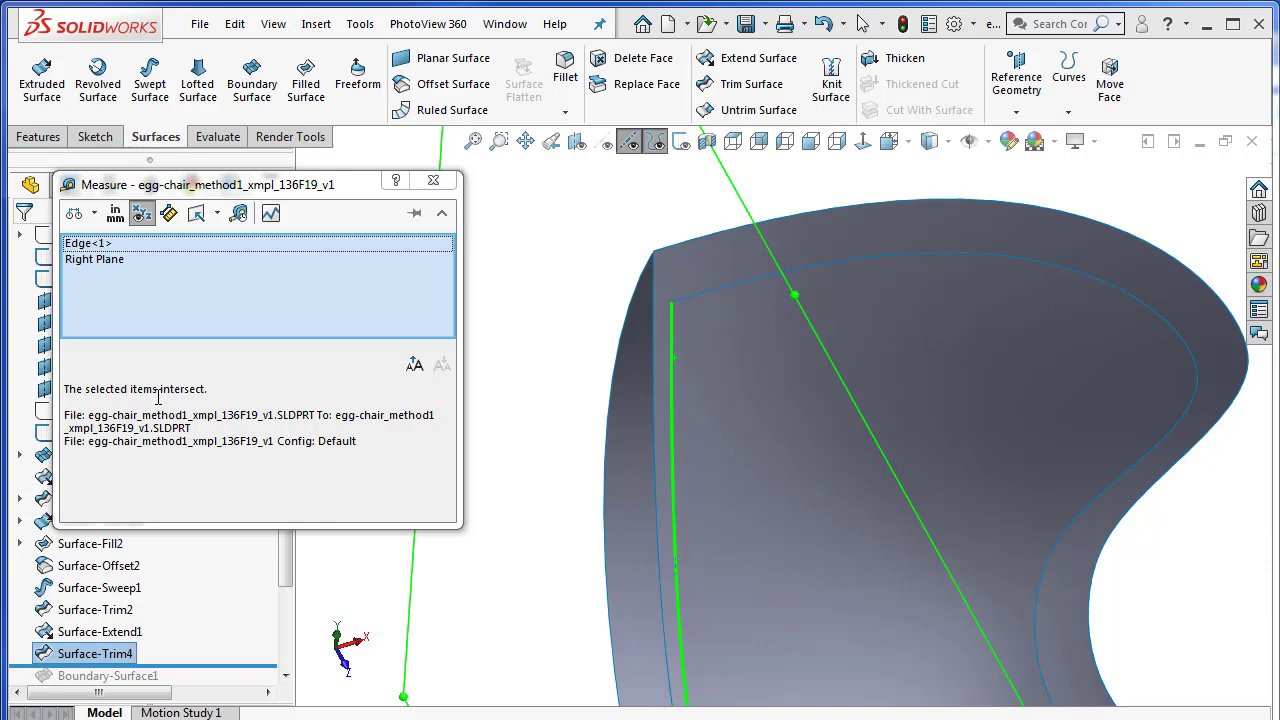
pyautogui.click(436, 181)
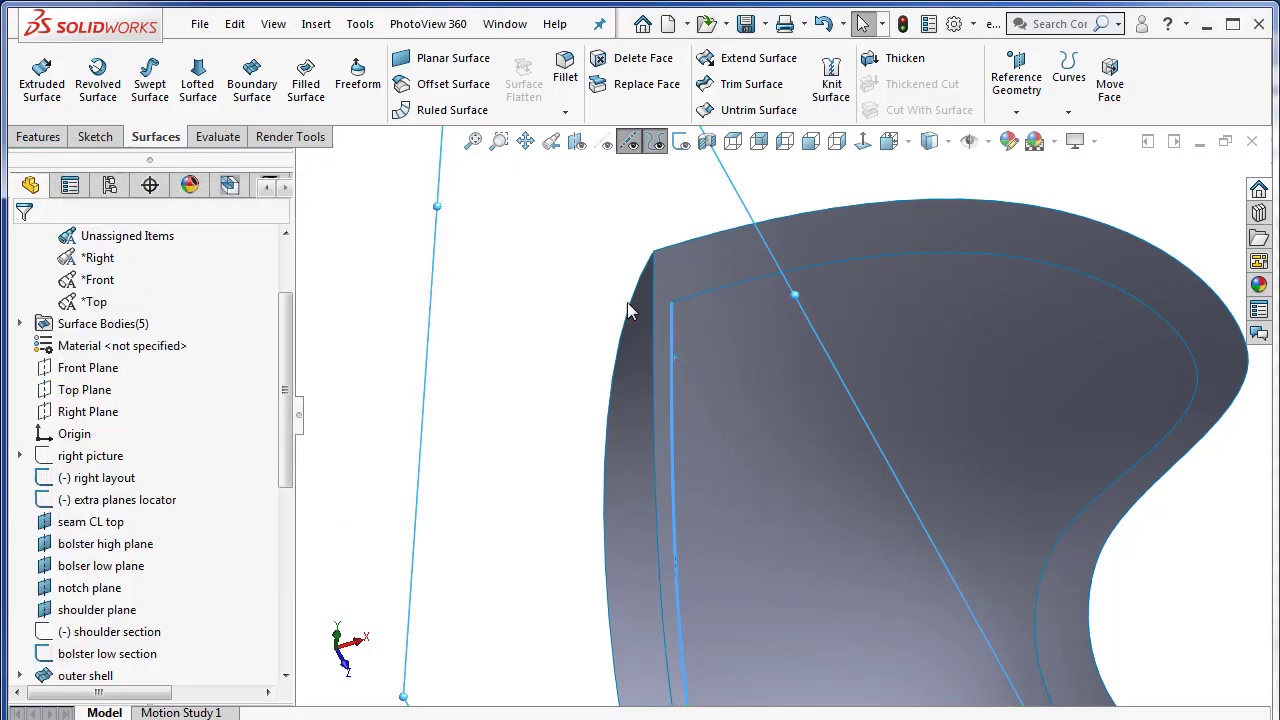
pyautogui.press('Escape')
# Hide the fill surface body that lies between the outer shell and the offset surface.
pyautogui.scroll(2, 706, 298)
pyautogui.scroll(-2, 706, 306)
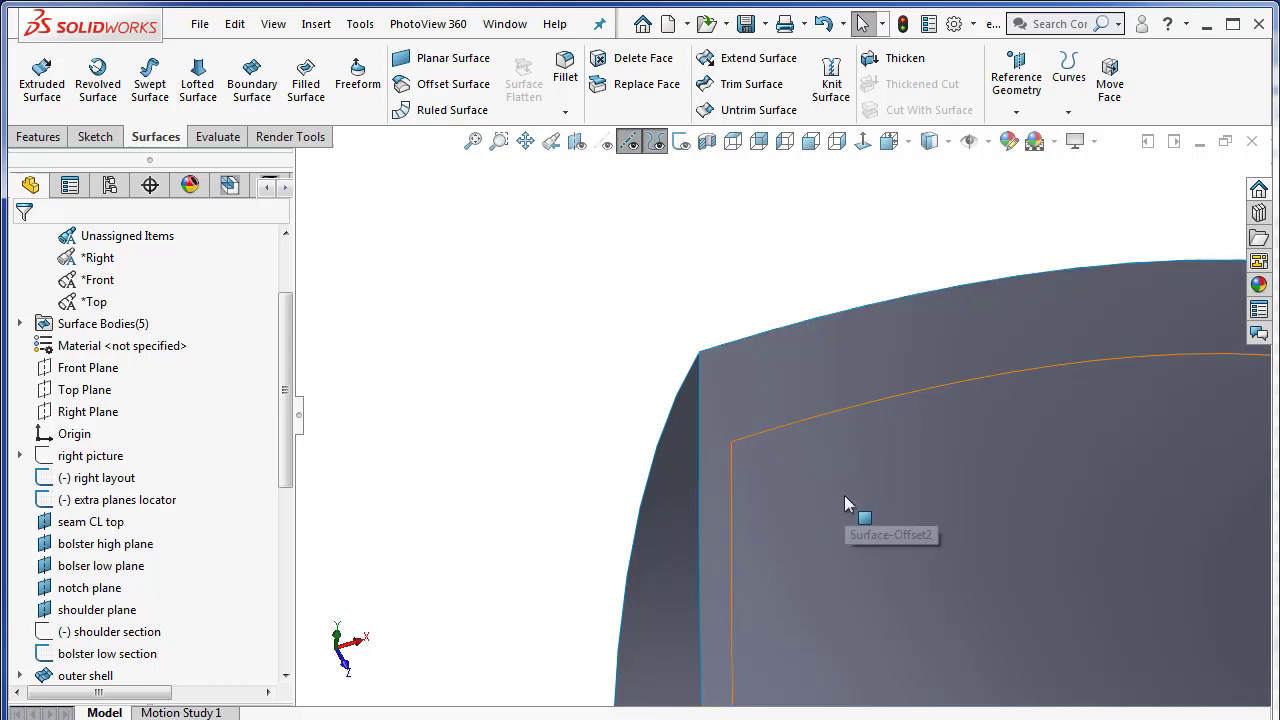
pyautogui.scroll(-2, 560, 460)
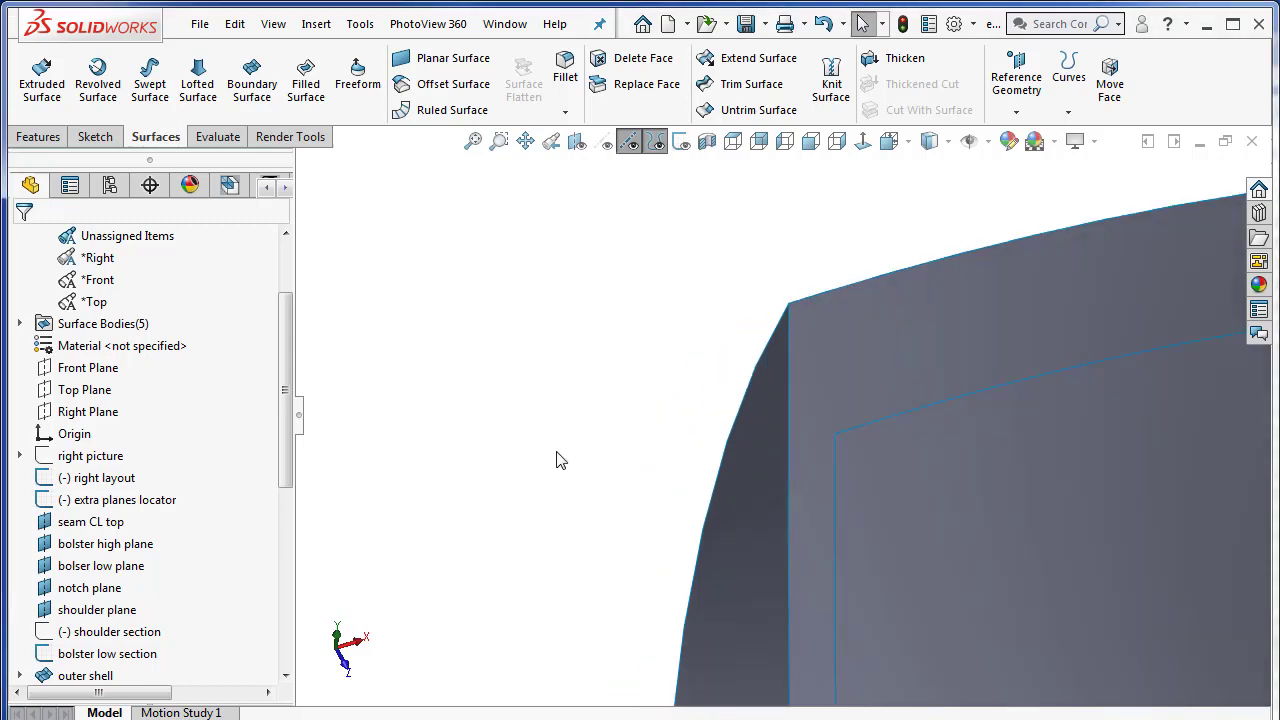
pyautogui.scroll(3, 1041, 508)
pyautogui.scroll(-3, 872, 402)
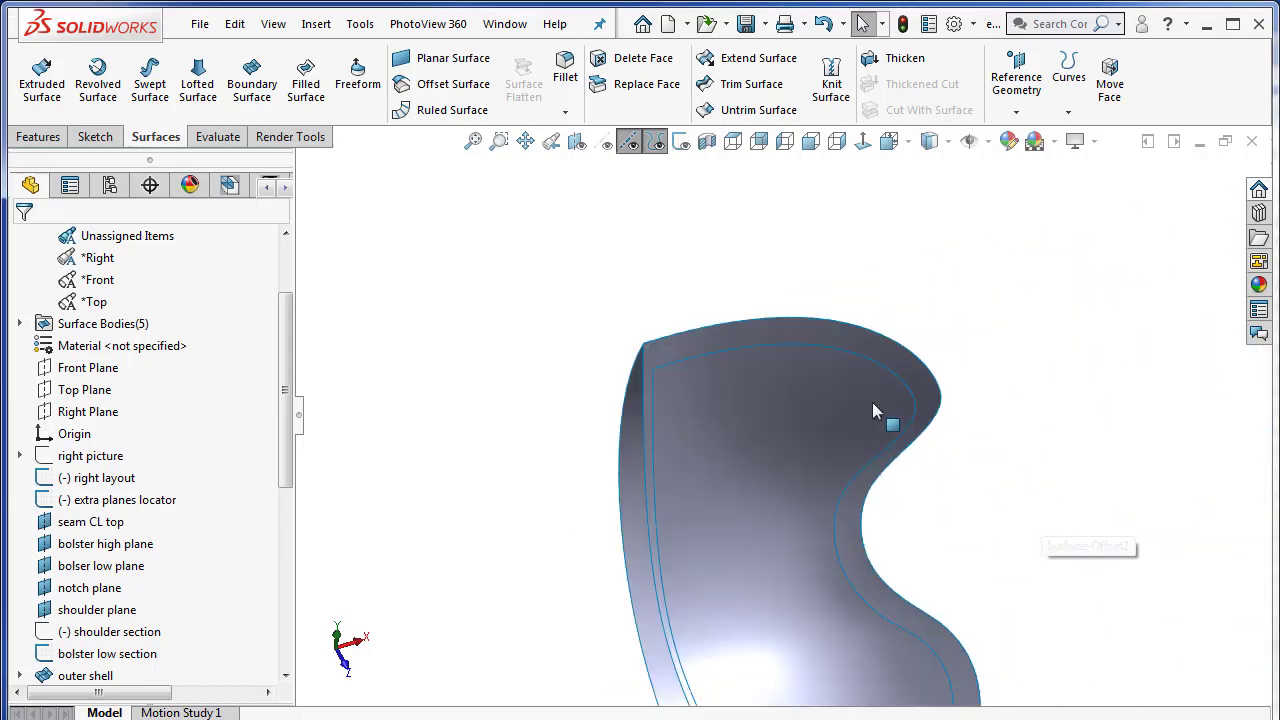
pyautogui.scroll(-5, 270, 540)
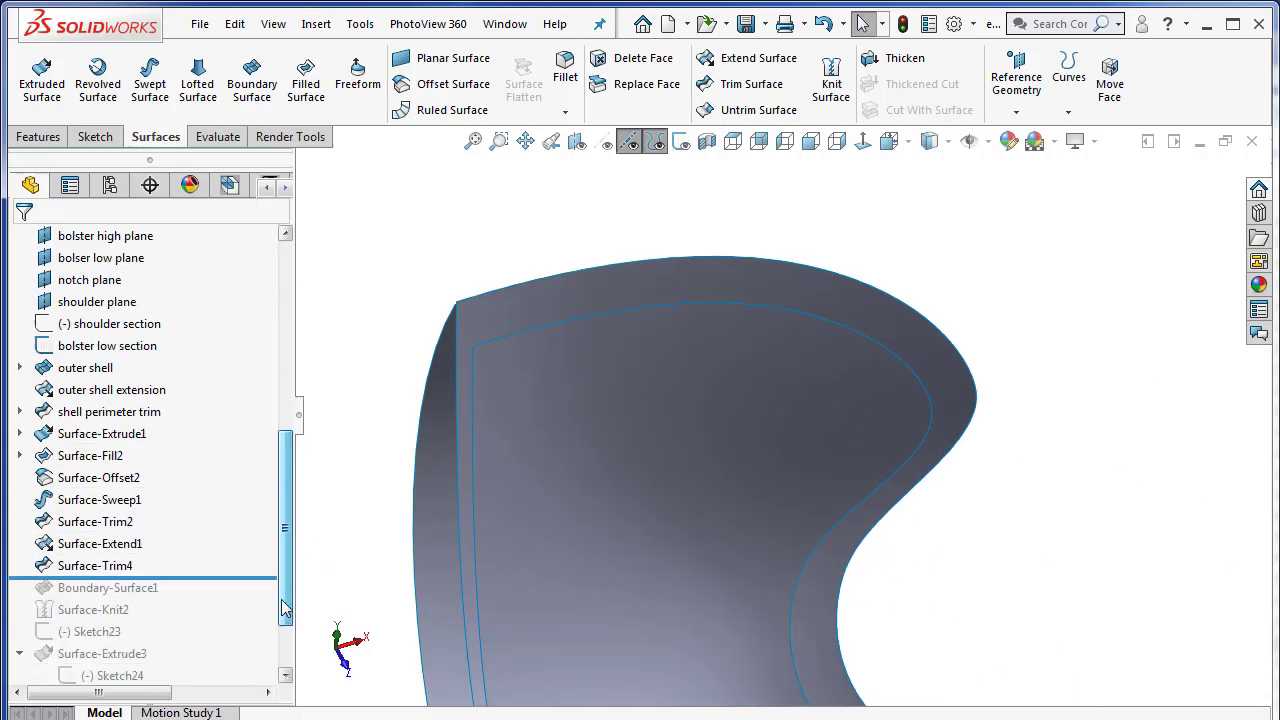
pyautogui.click(471, 330)
pyautogui.rightClick(471, 322)
pyautogui.click(400, 245)
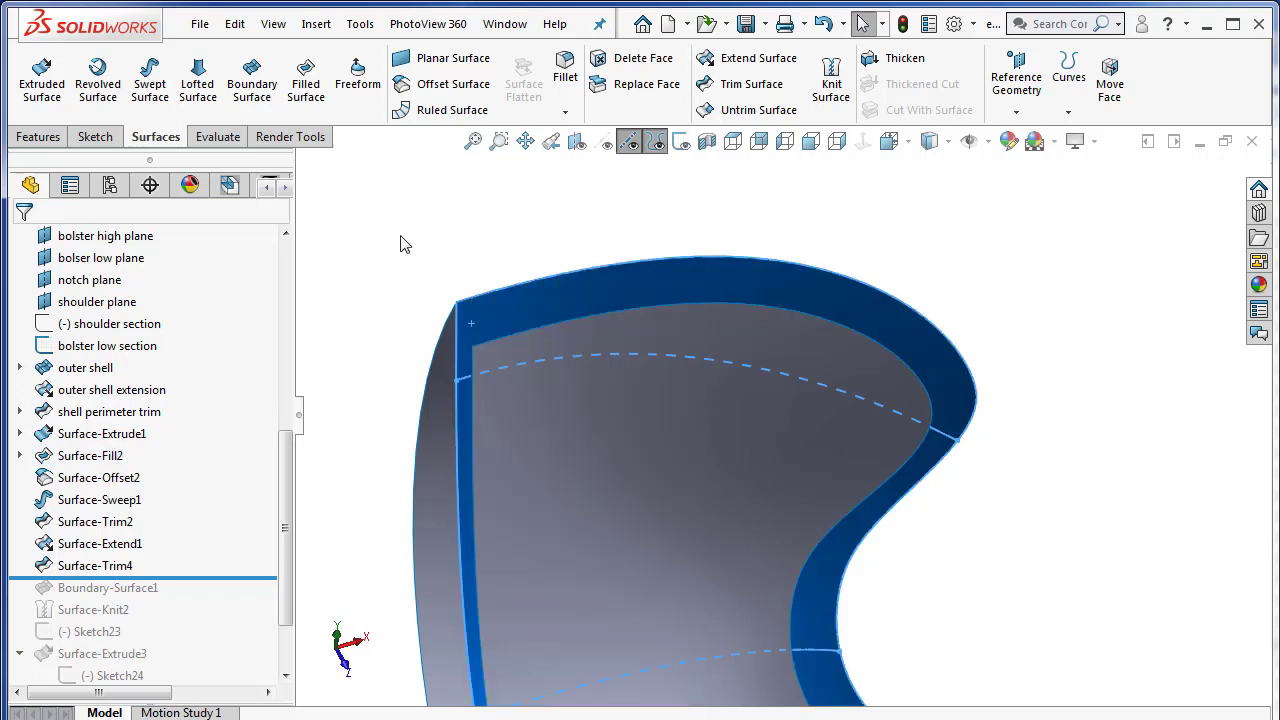
pyautogui.click(400, 245)
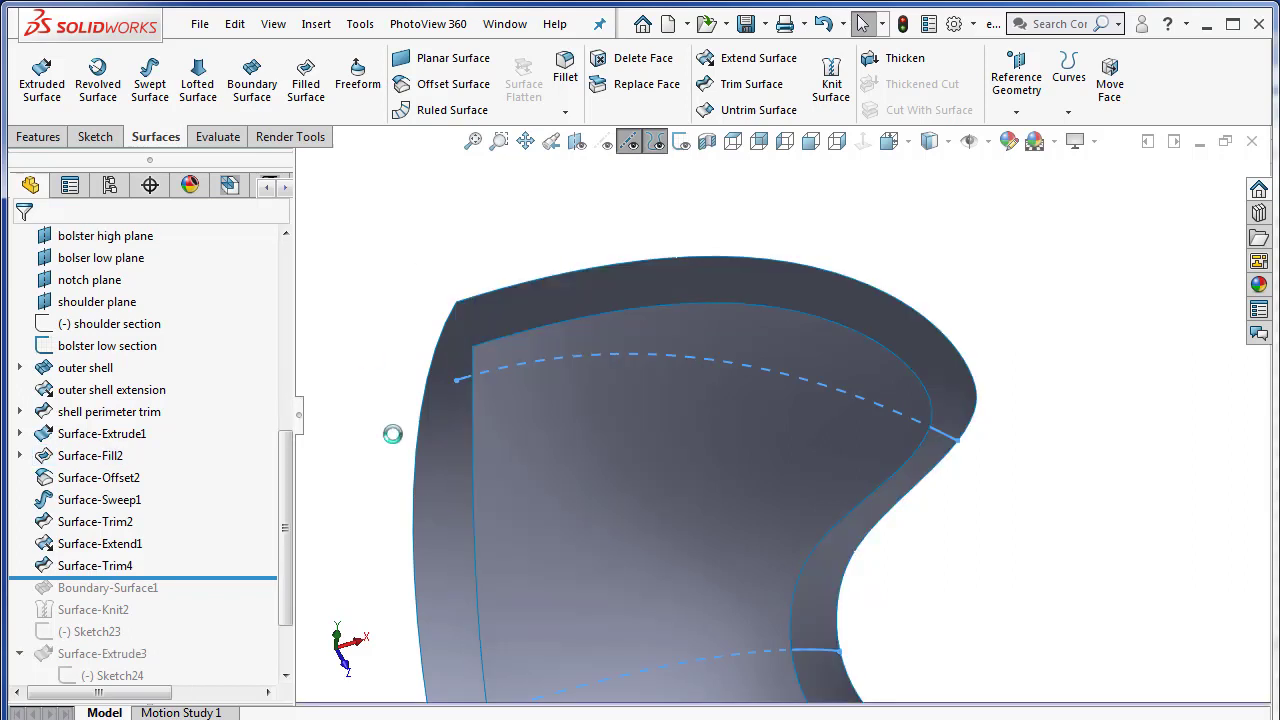
pyautogui.click(462, 303)
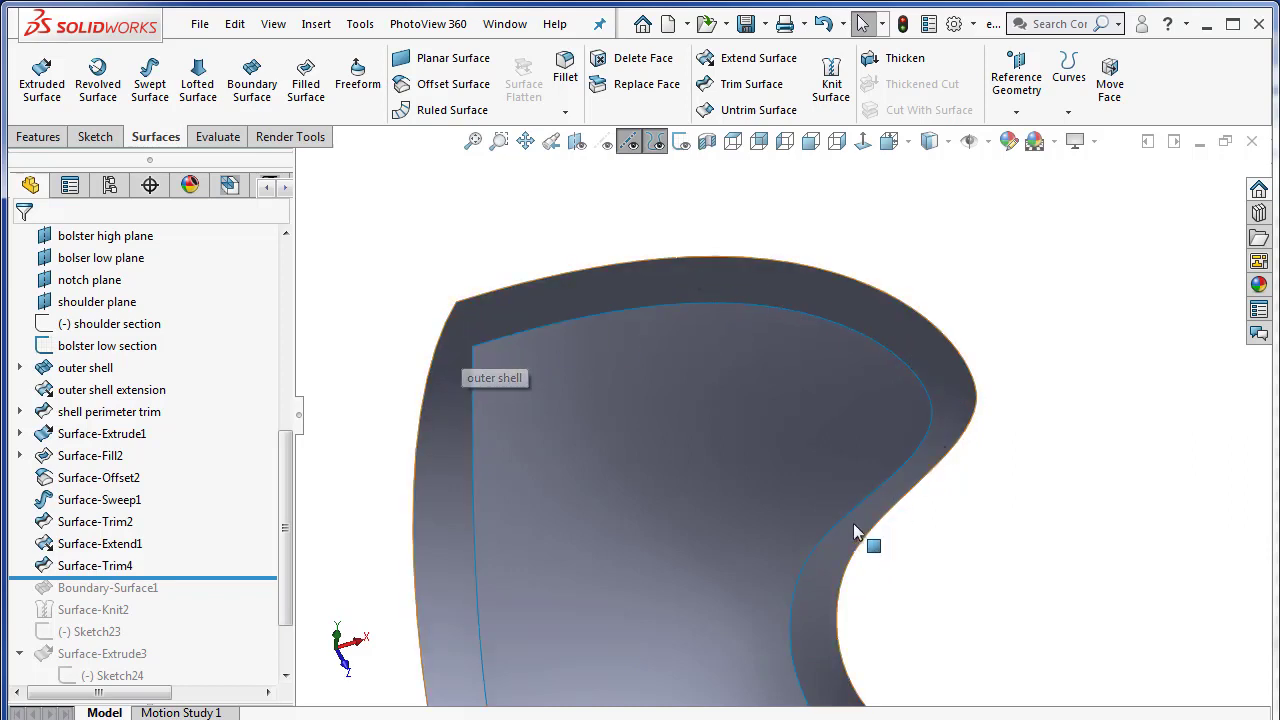
# Roll the feature history forward past Boundary-Surface1 and examine the bridge between the outer shell and the inner offset surface.
pyautogui.moveTo(254, 578); pyautogui.dragTo(256, 593)
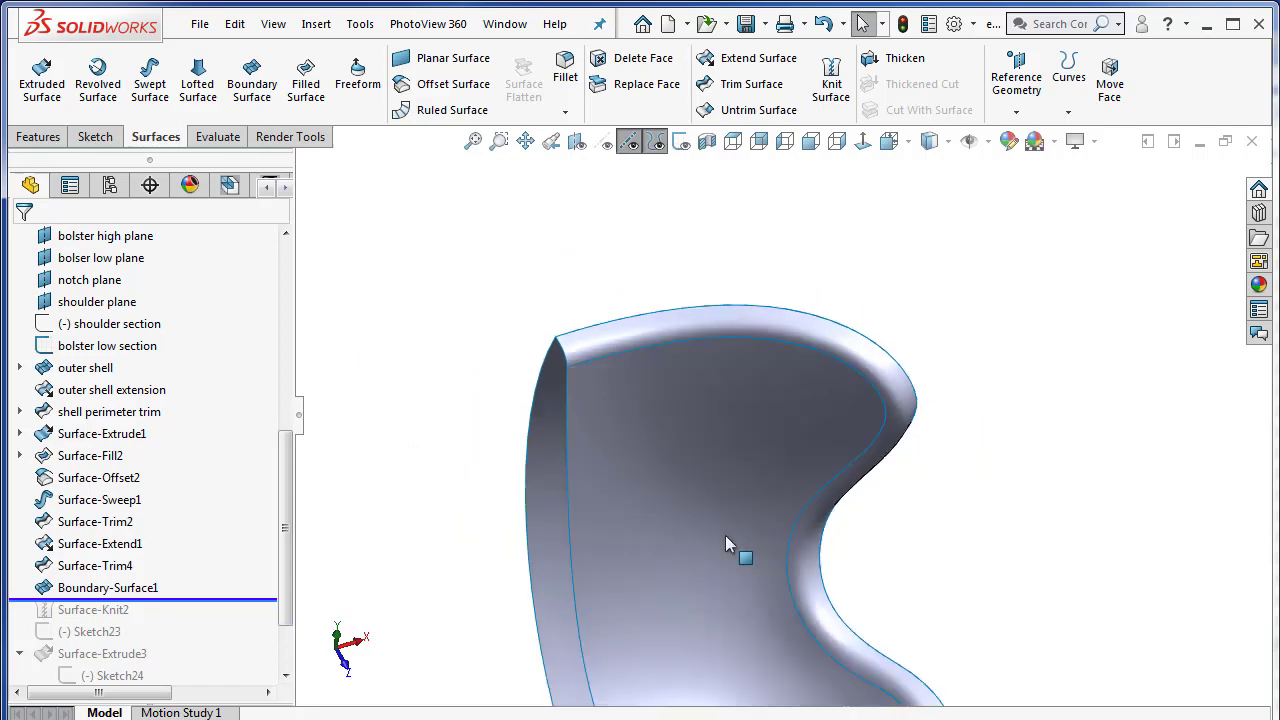
pyautogui.moveTo(722, 534); pyautogui.dragTo(658, 345, button='middle')
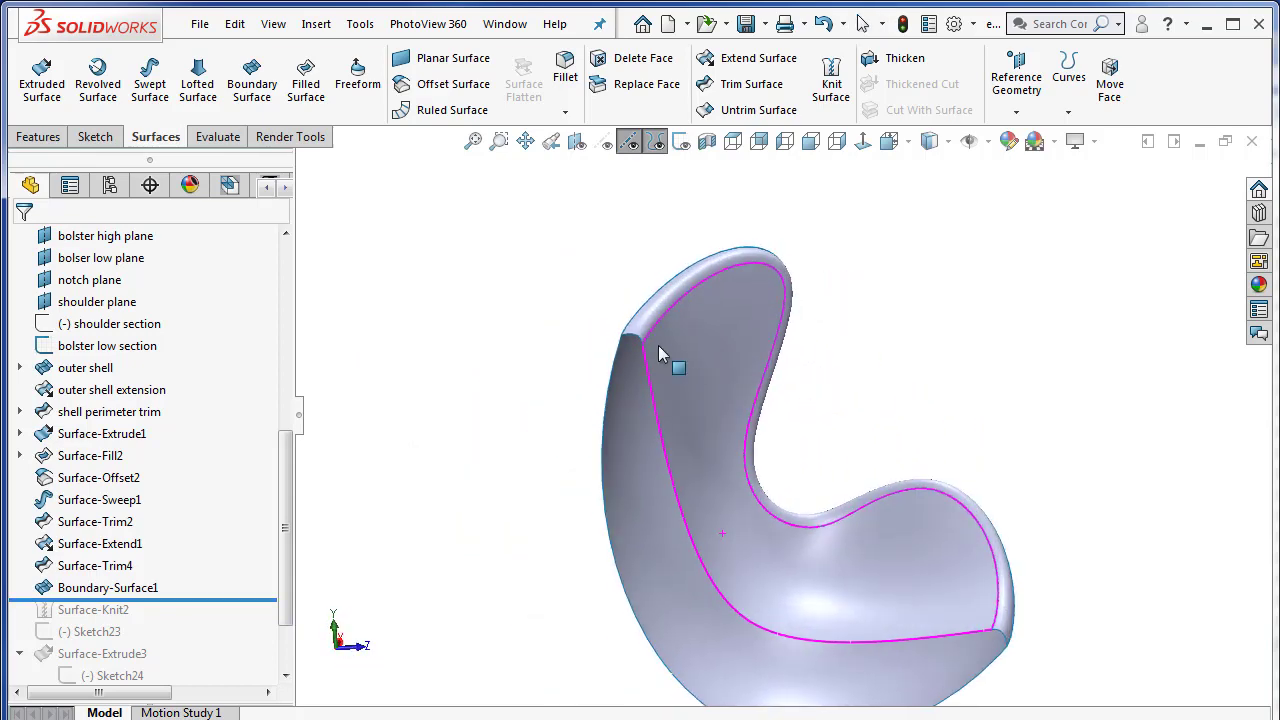
pyautogui.scroll(-3, 689, 323)
pyautogui.scroll(-2, 689, 323)
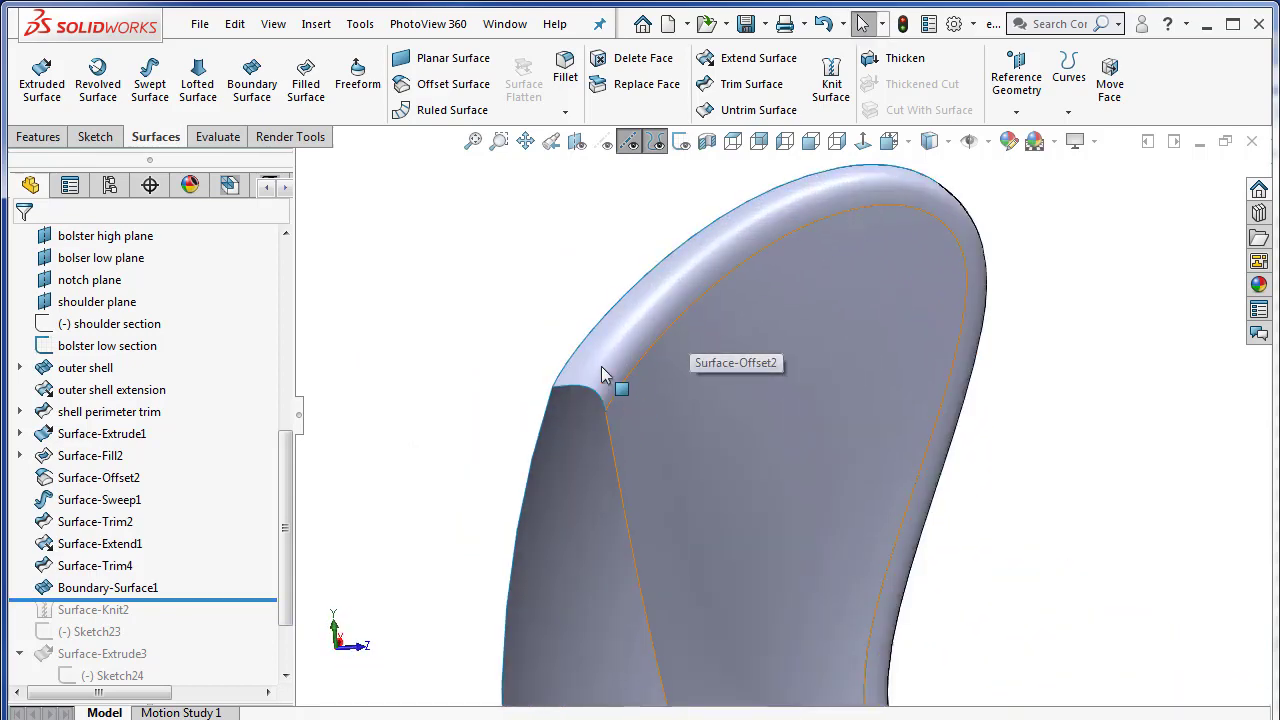
pyautogui.scroll(5, 989, 606)
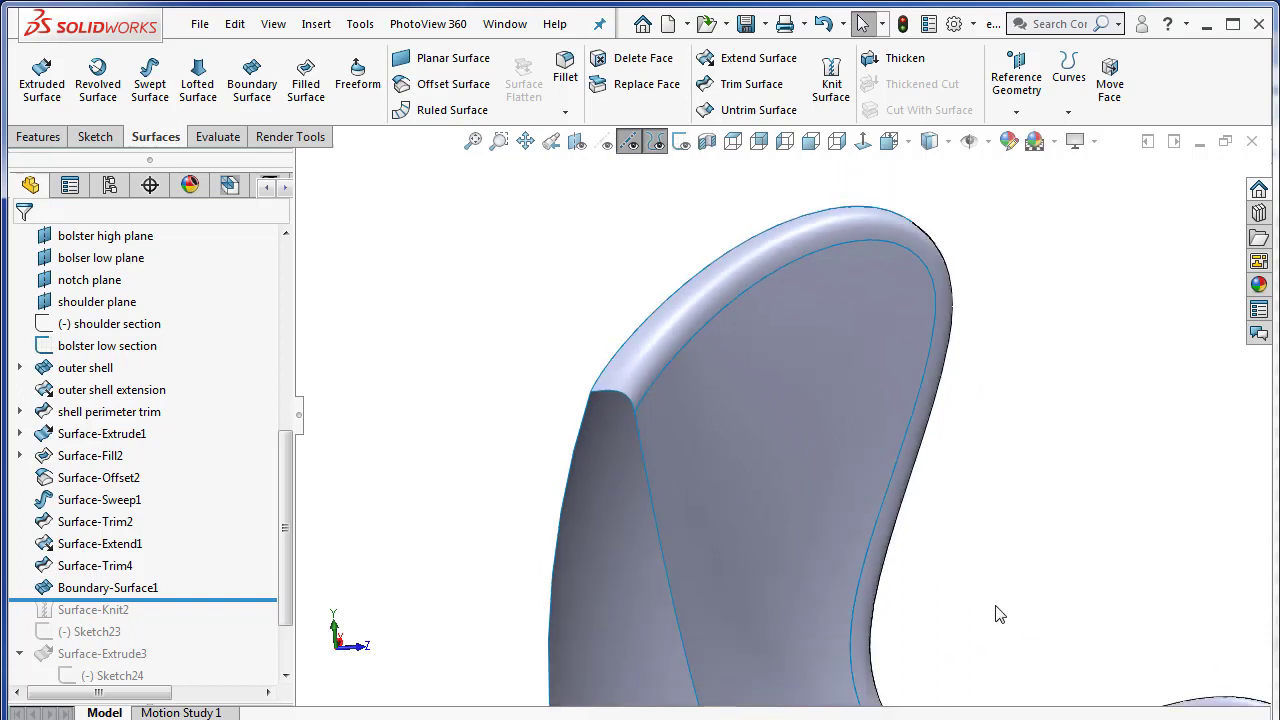
pyautogui.scroll(-1, 957, 627)
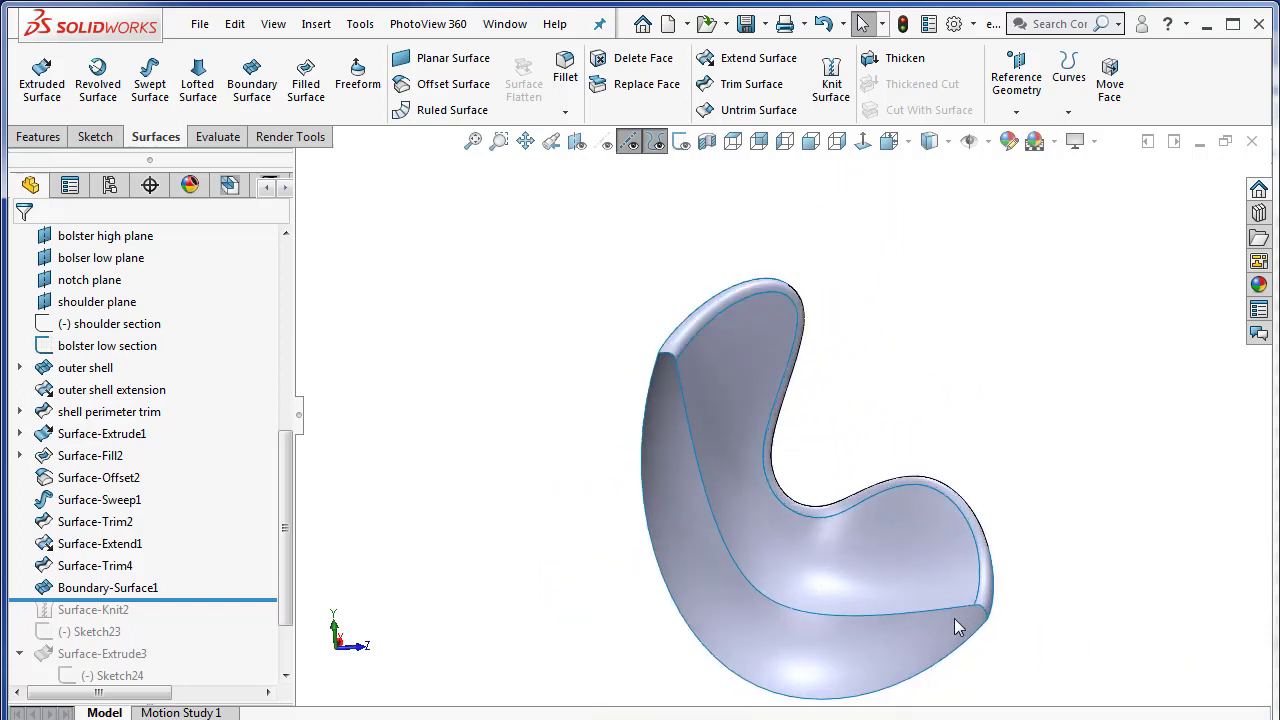
pyautogui.moveTo(957, 627); pyautogui.dragTo(905, 610, button='middle')
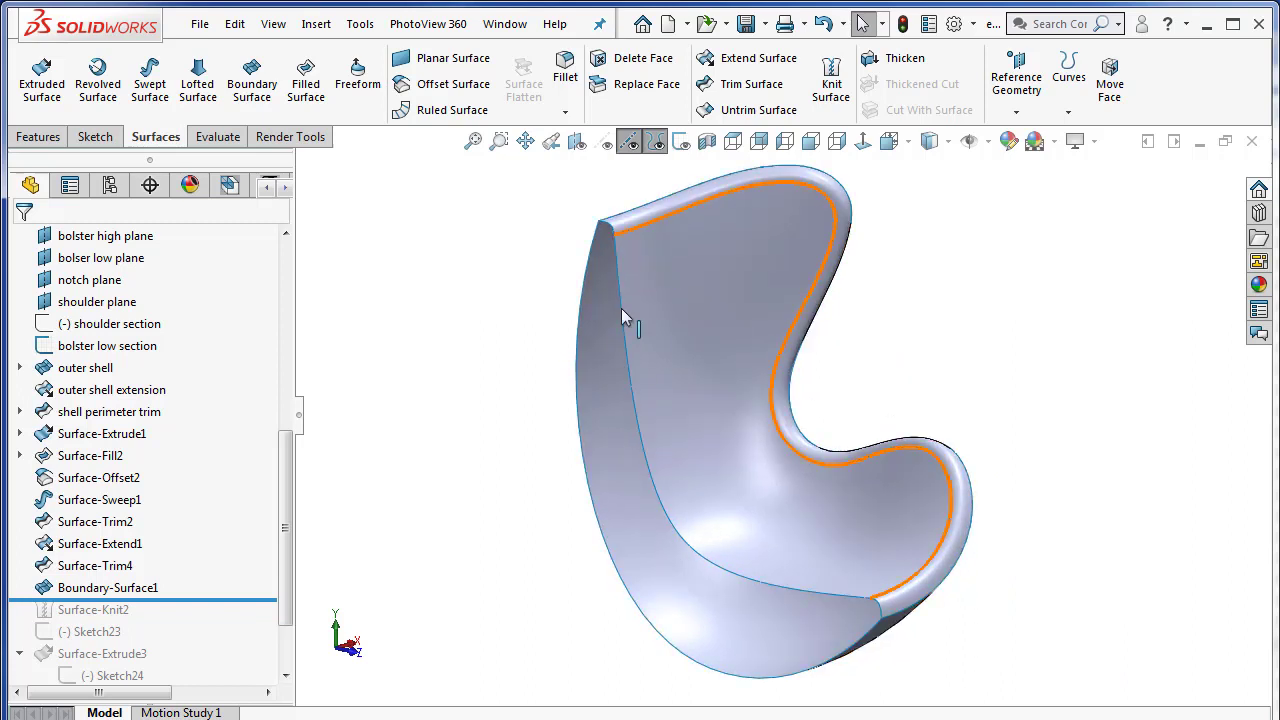
# Check the inner surface and bridge faces, and roll the feature history forward past Surface-Knit2 to show the knitted shell.
pyautogui.click(653, 312)
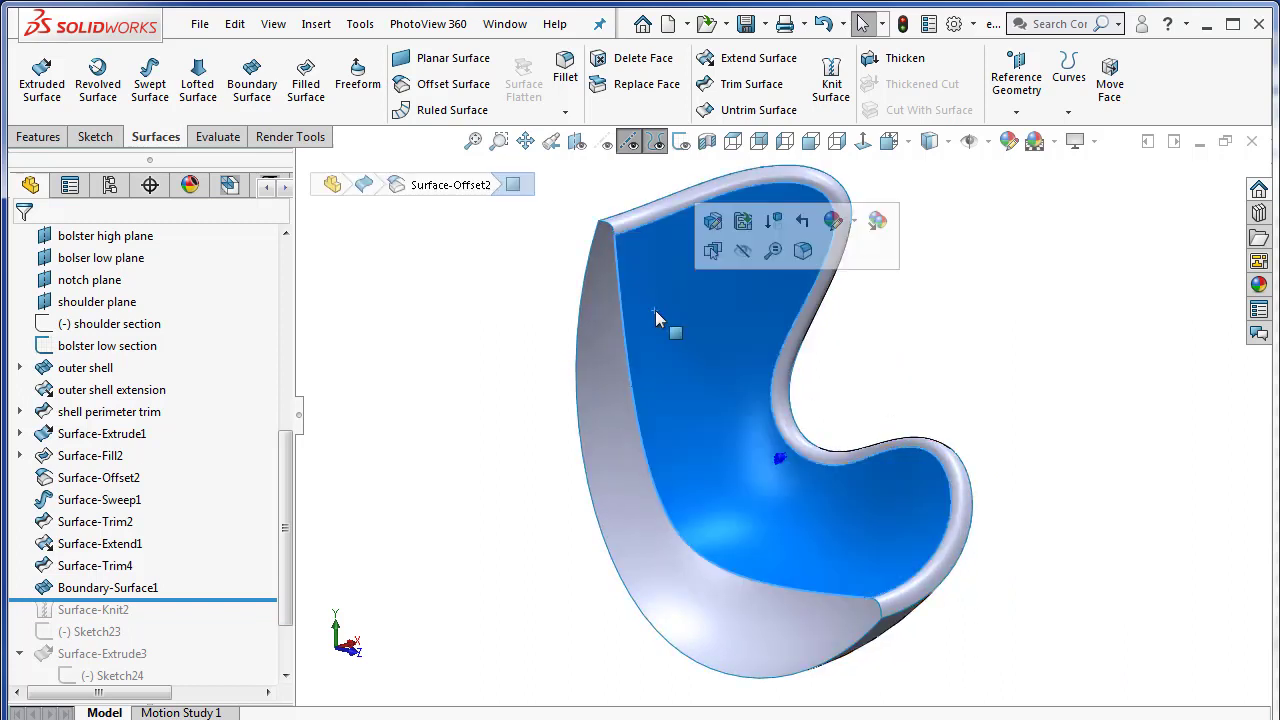
pyautogui.click(640, 217)
pyautogui.click(517, 323)
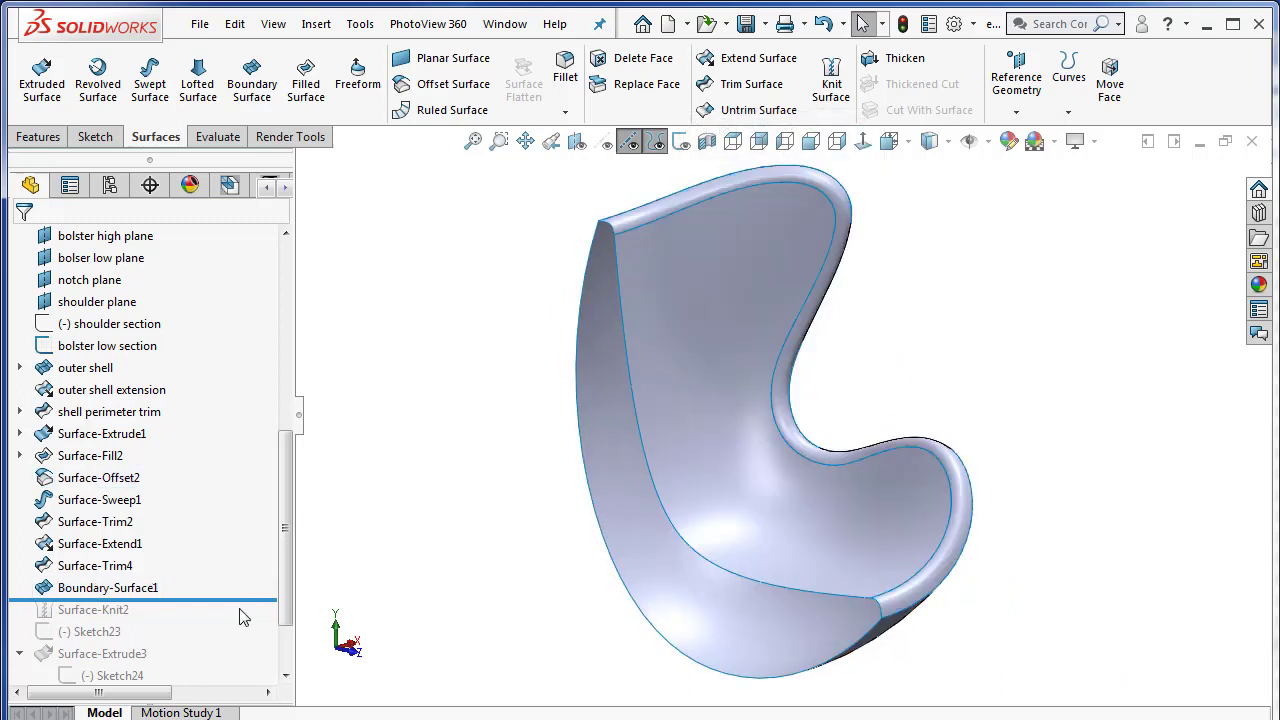
pyautogui.moveTo(238, 598); pyautogui.dragTo(237, 617)
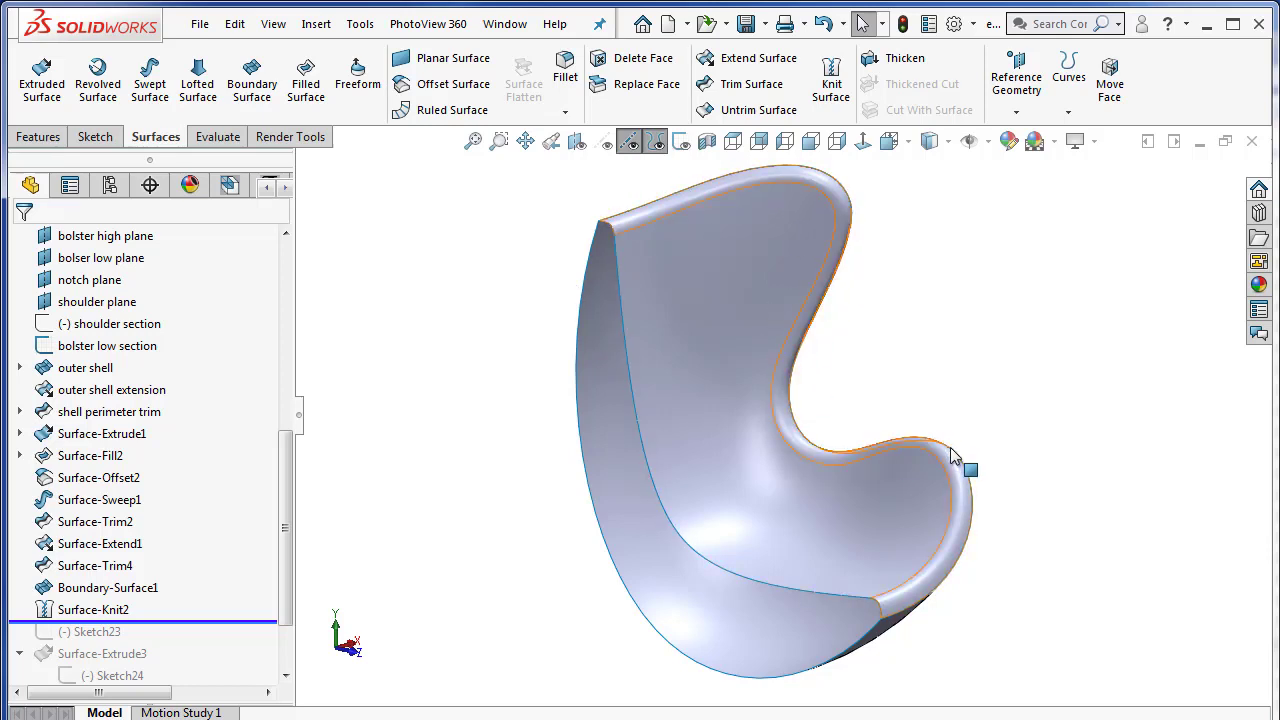
pyautogui.scroll(-2, 228, 563)
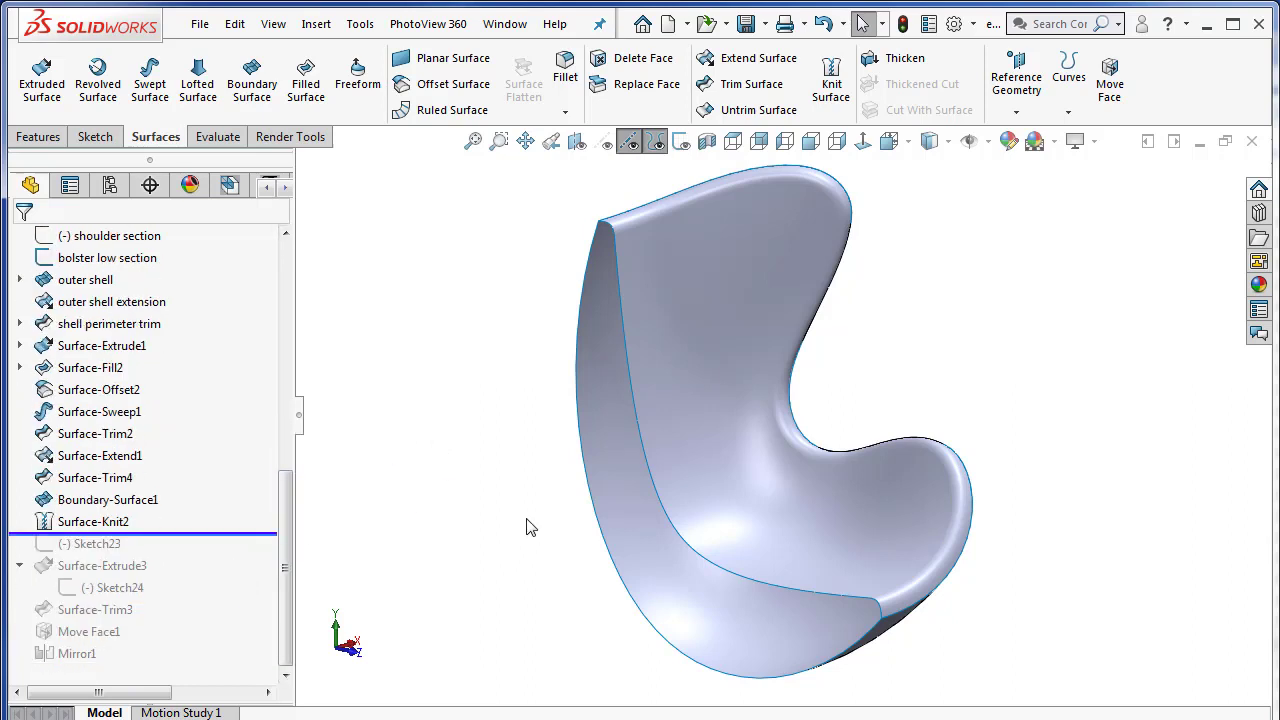
pyautogui.scroll(2, 786, 449)
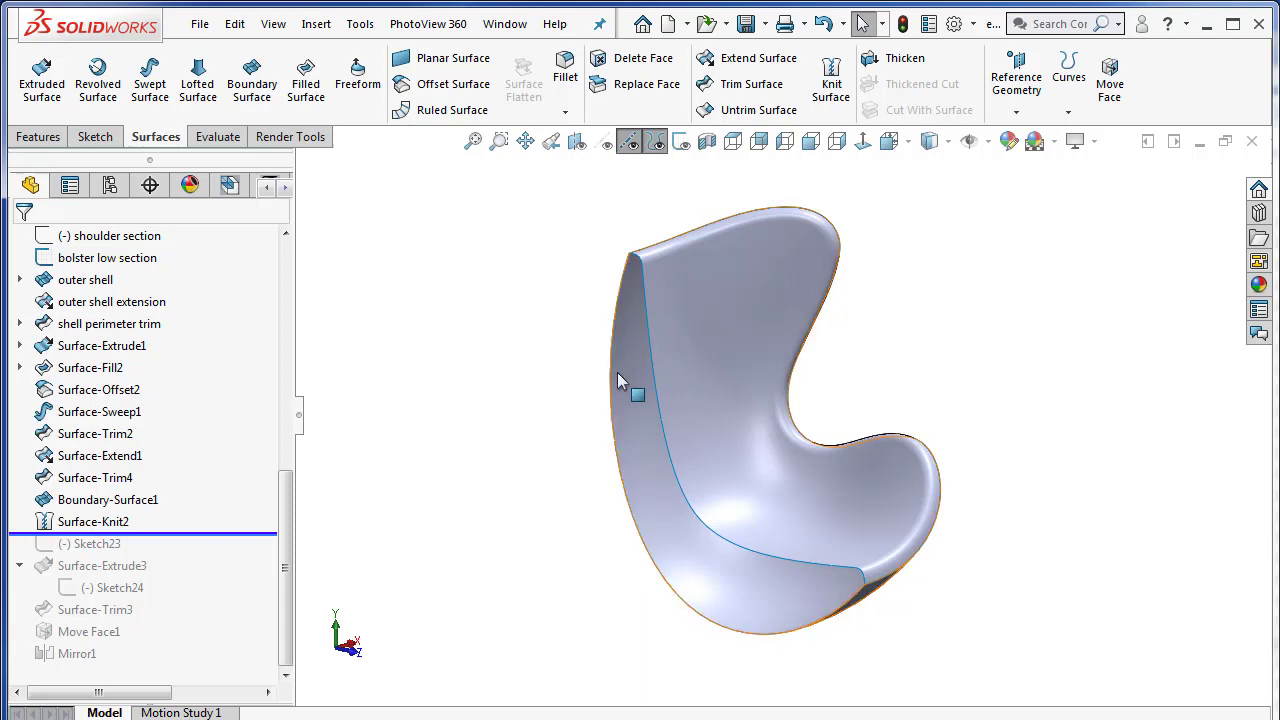
pyautogui.click(704, 559)
pyautogui.scroll(1, 450, 529)
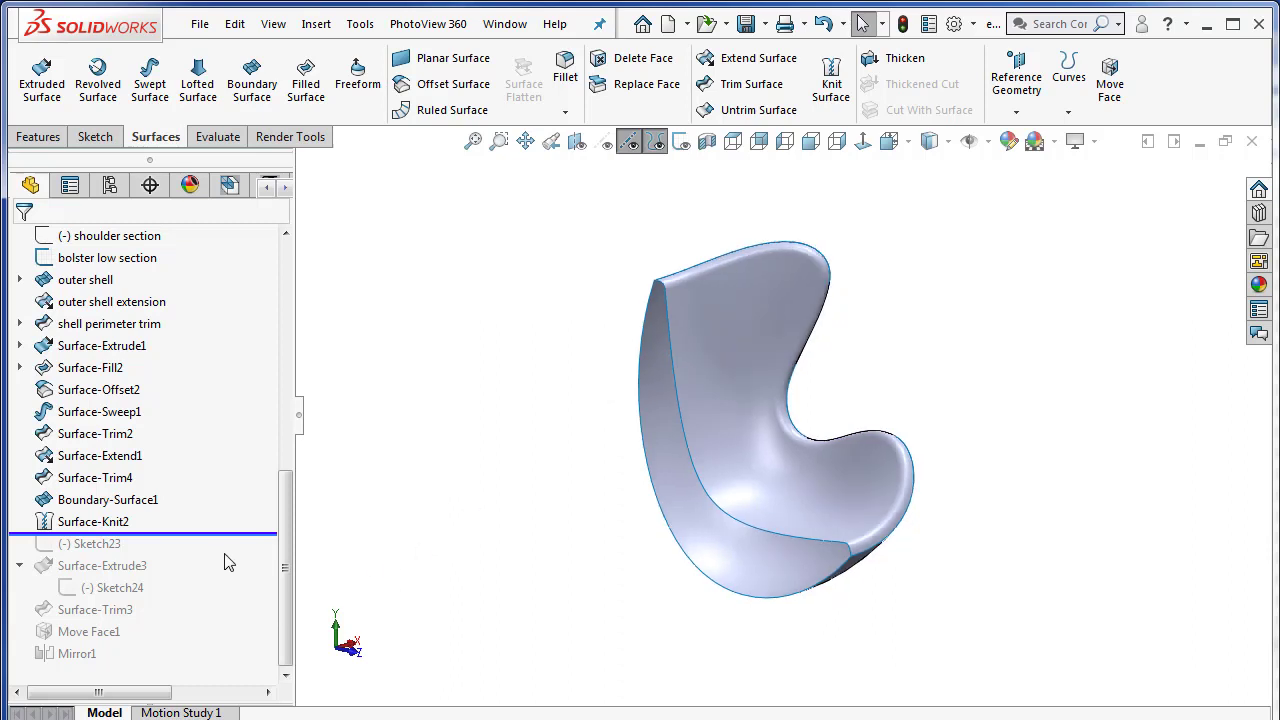
# Roll the feature history forward past Surface-Extrude3 and open its line sketch, Sketch24, for editing.
pyautogui.moveTo(223, 534)
pyautogui.mouseDown()
pyautogui.moveTo(221, 577)
pyautogui.moveTo(203, 596)
pyautogui.mouseUp()
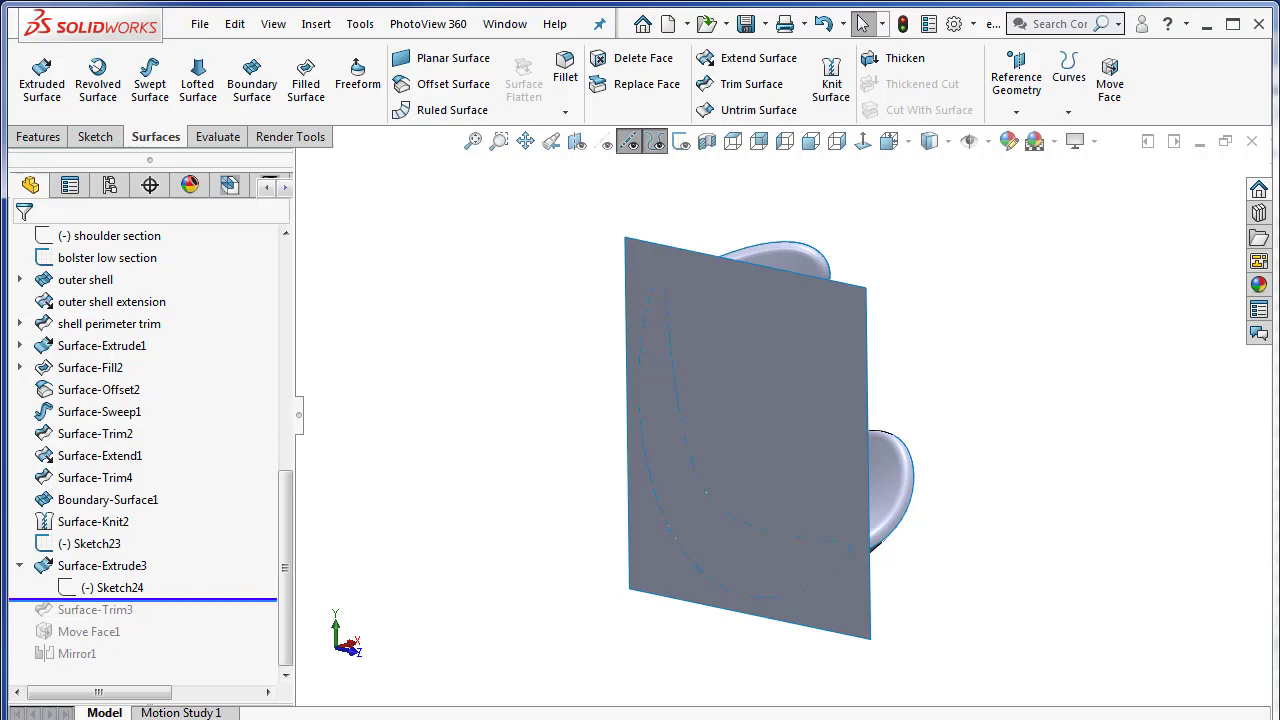
pyautogui.click(112, 587)
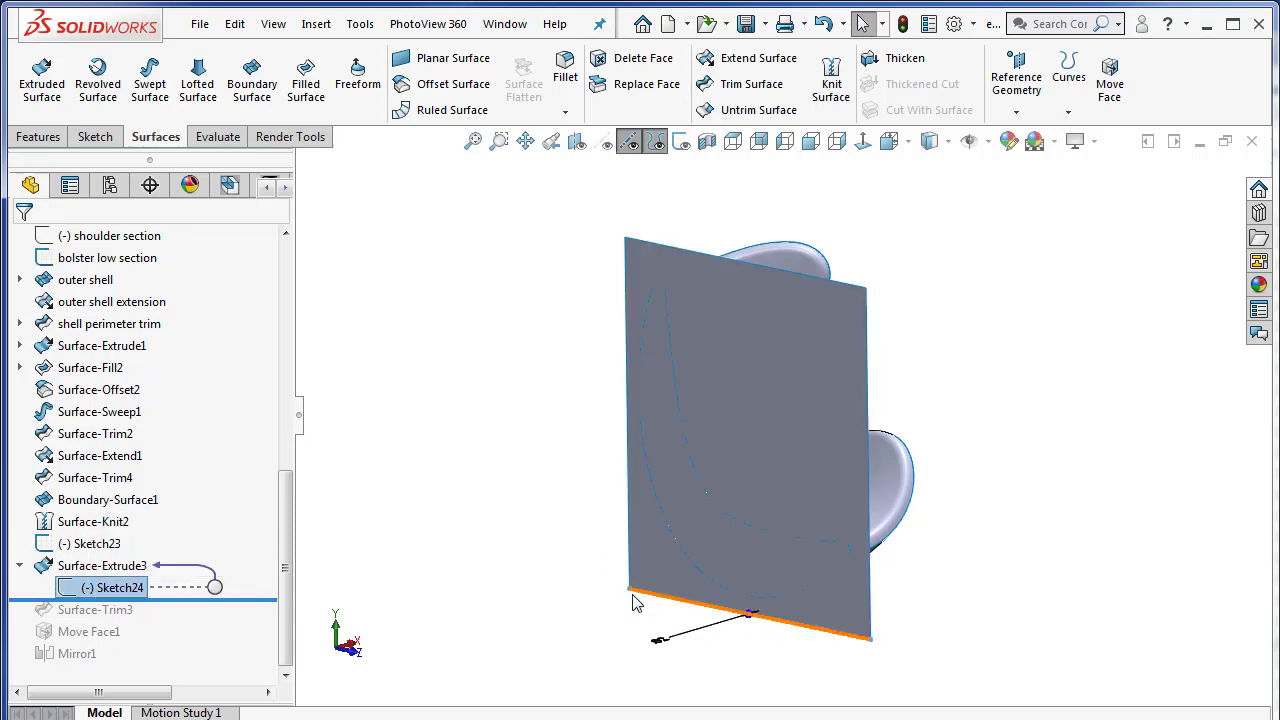
pyautogui.moveTo(675, 615); pyautogui.dragTo(666, 608, button='middle')
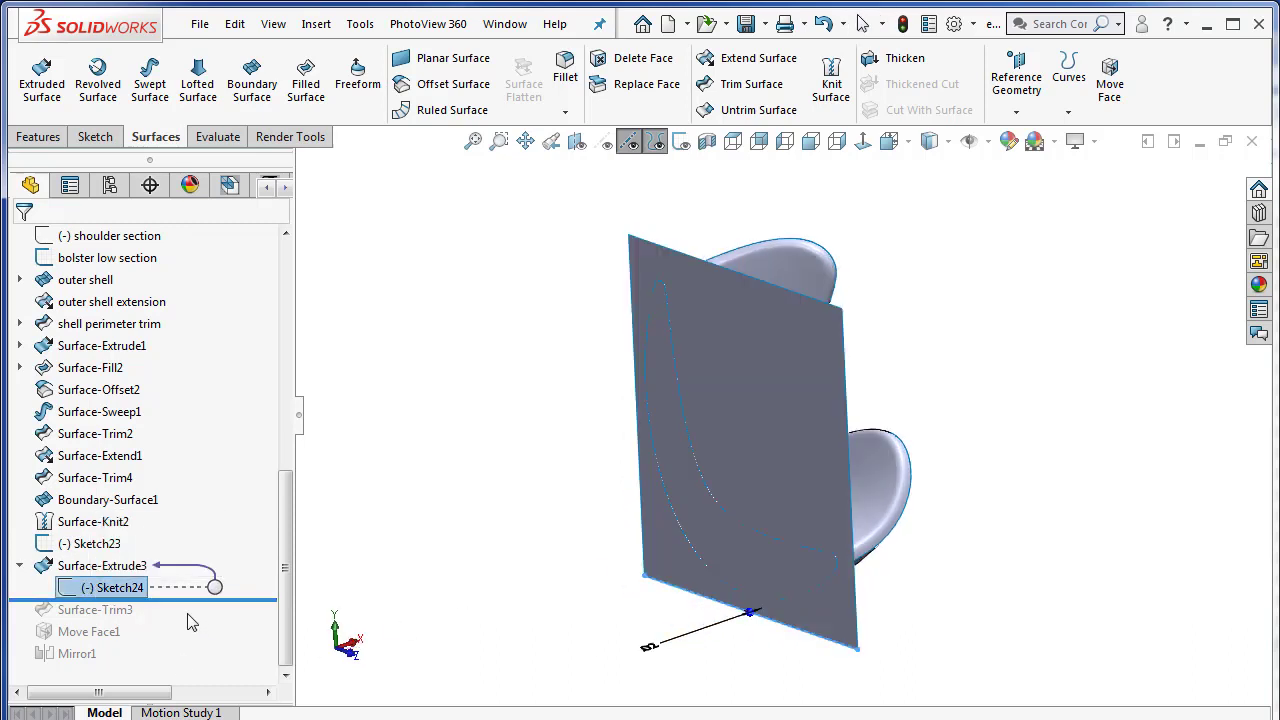
pyautogui.rightClick(126, 588)
pyautogui.click(147, 525)
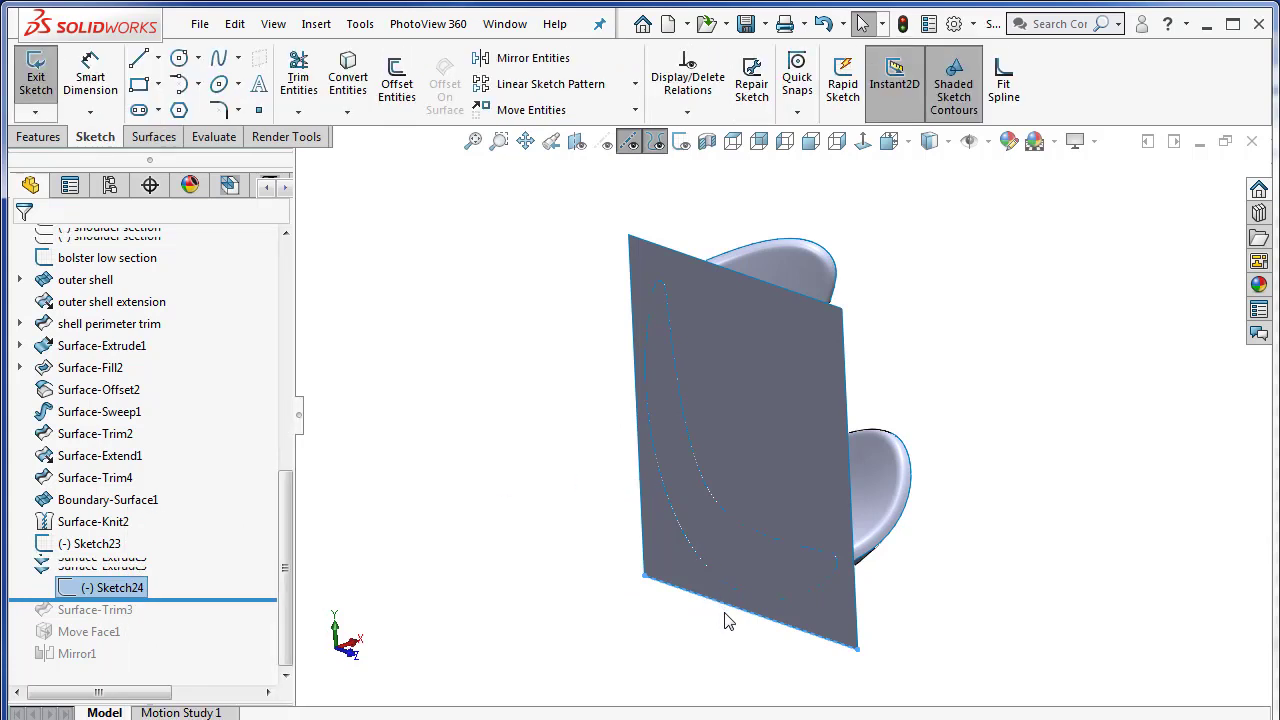
pyautogui.scroll(-2, 736, 610)
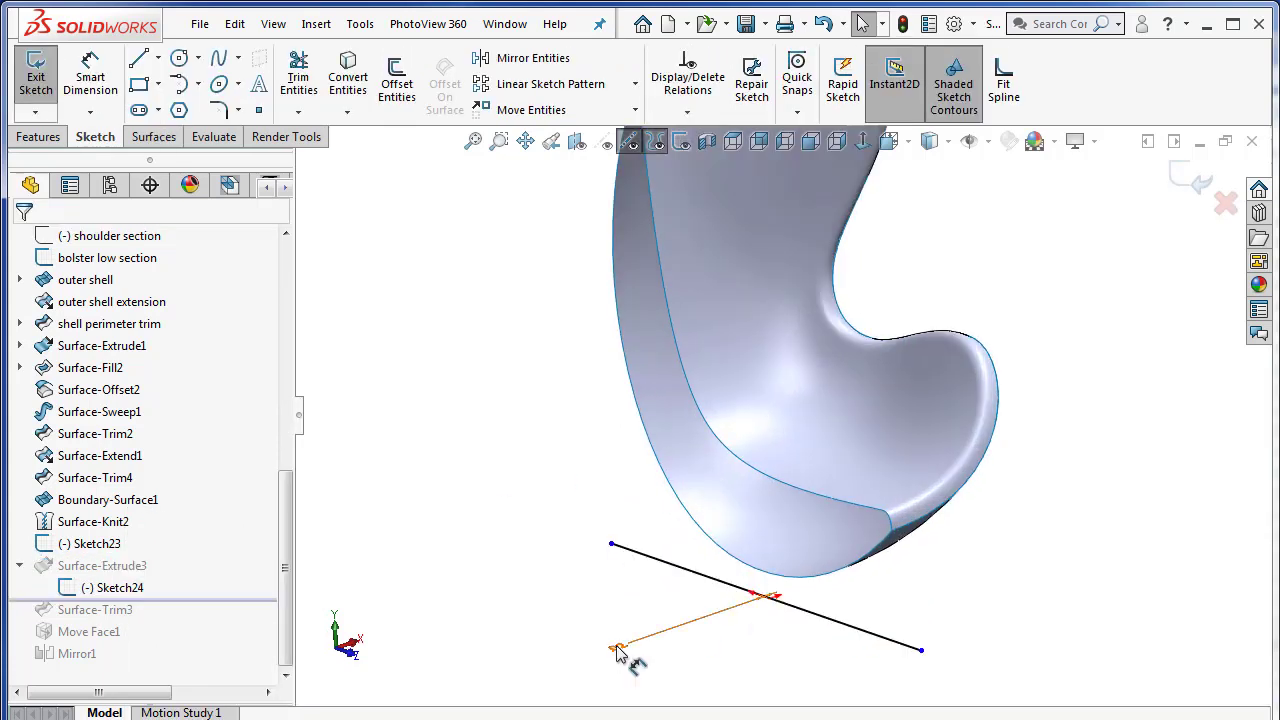
# Set the sketch line's offset dimension to 0 in and finish editing the sketch to rebuild Surface-Extrude3.
pyautogui.doubleClick(618, 645)
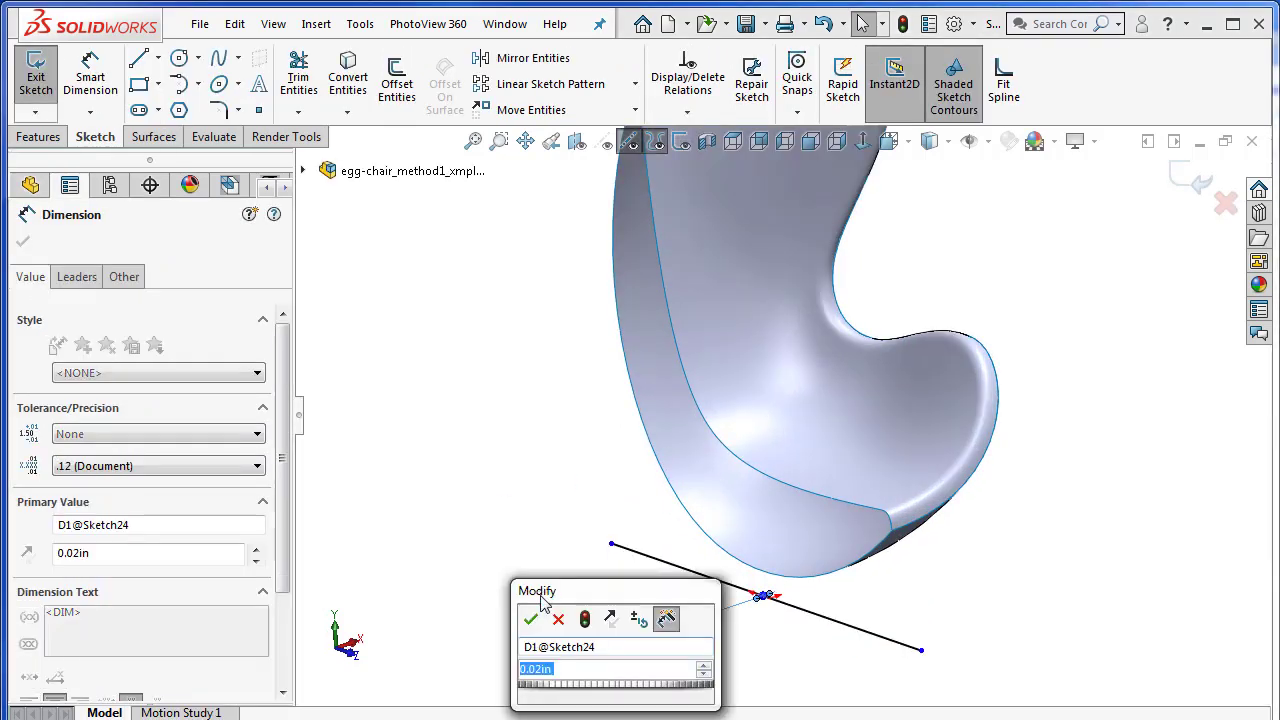
pyautogui.press('Return')
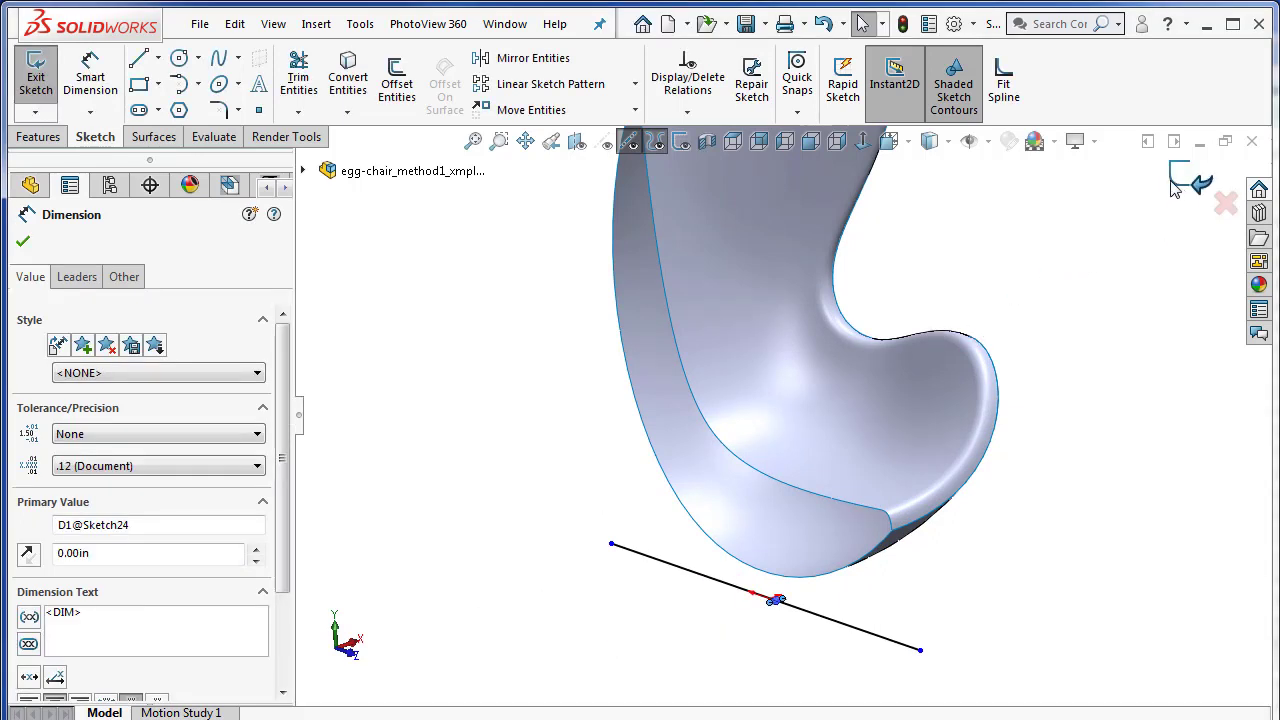
pyautogui.click(1175, 190)
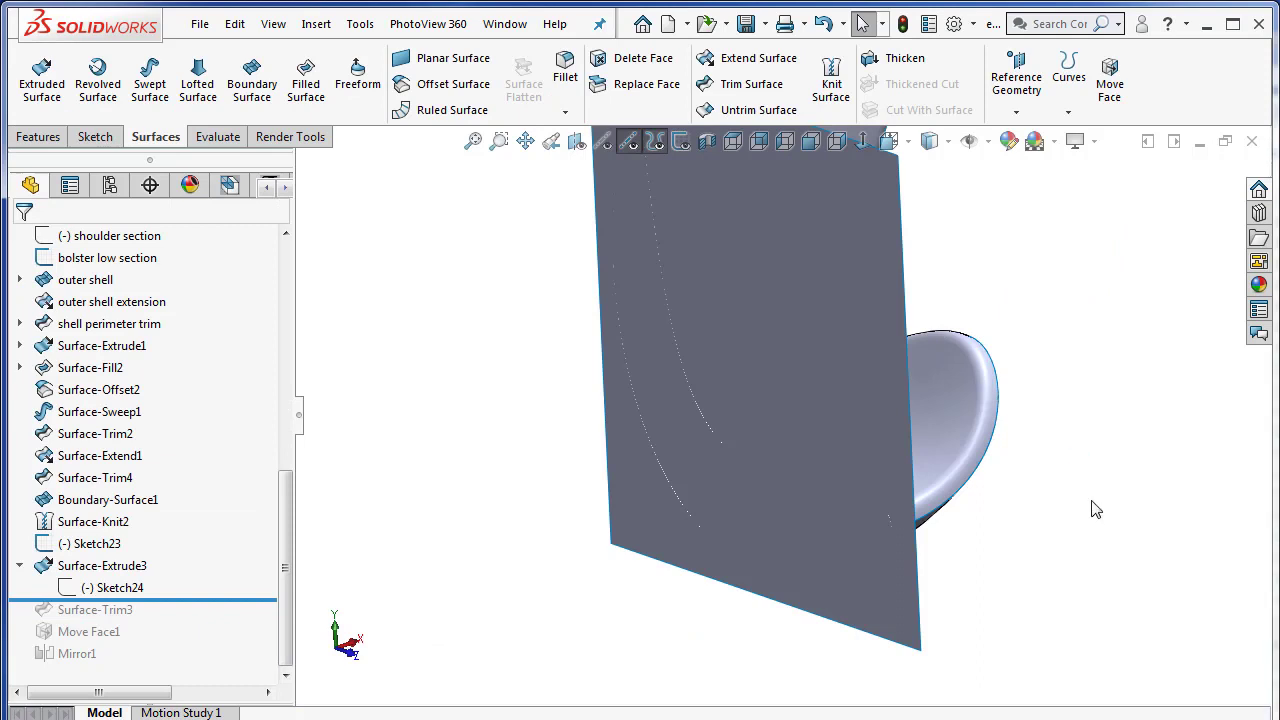
# Examine the extruded flat surface against the open centre edge of the knitted shell from both sides.
pyautogui.scroll(-1, 847, 371)
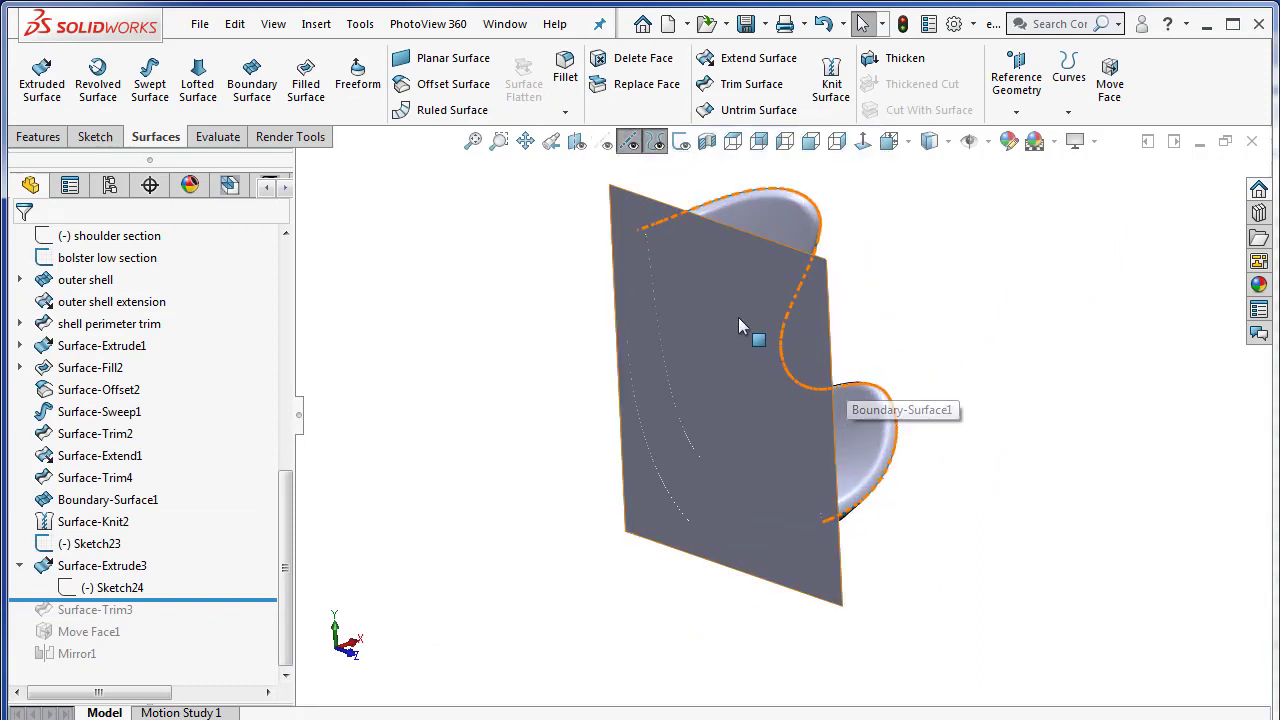
pyautogui.click(738, 317)
pyautogui.click(977, 466)
pyautogui.moveTo(907, 461); pyautogui.dragTo(889, 491, button='middle')
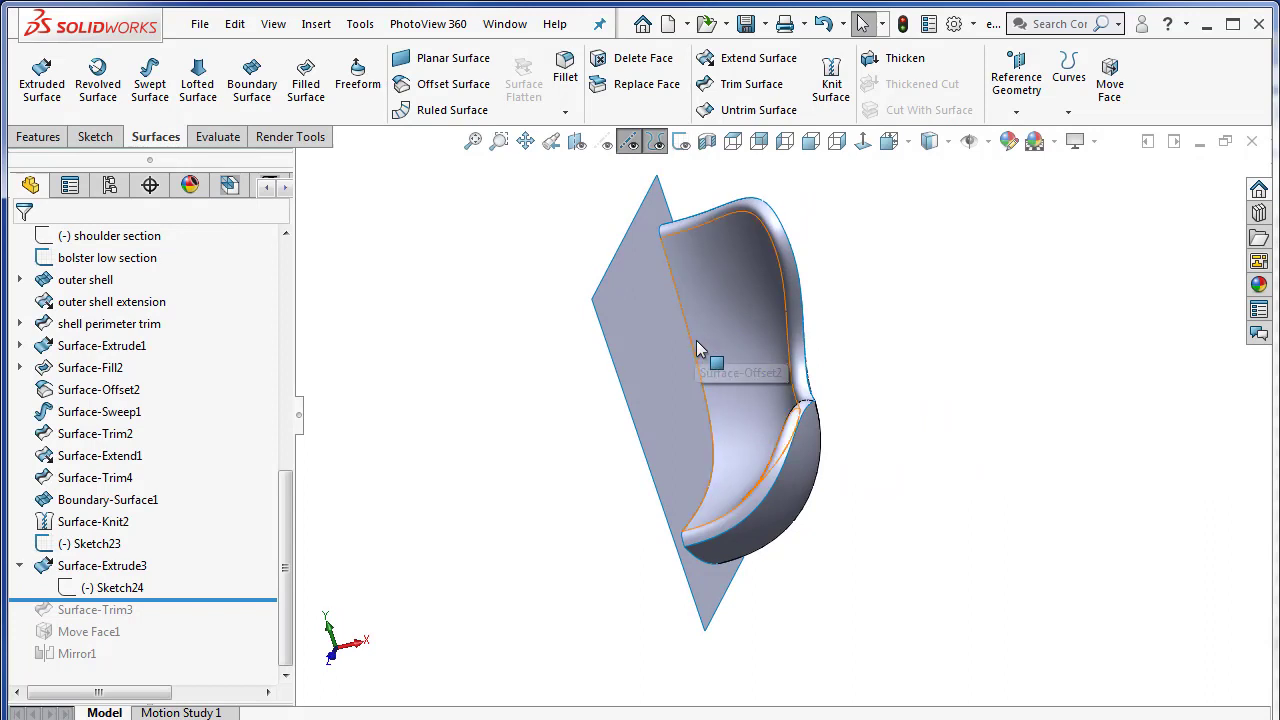
pyautogui.moveTo(729, 357); pyautogui.dragTo(657, 318, button='middle')
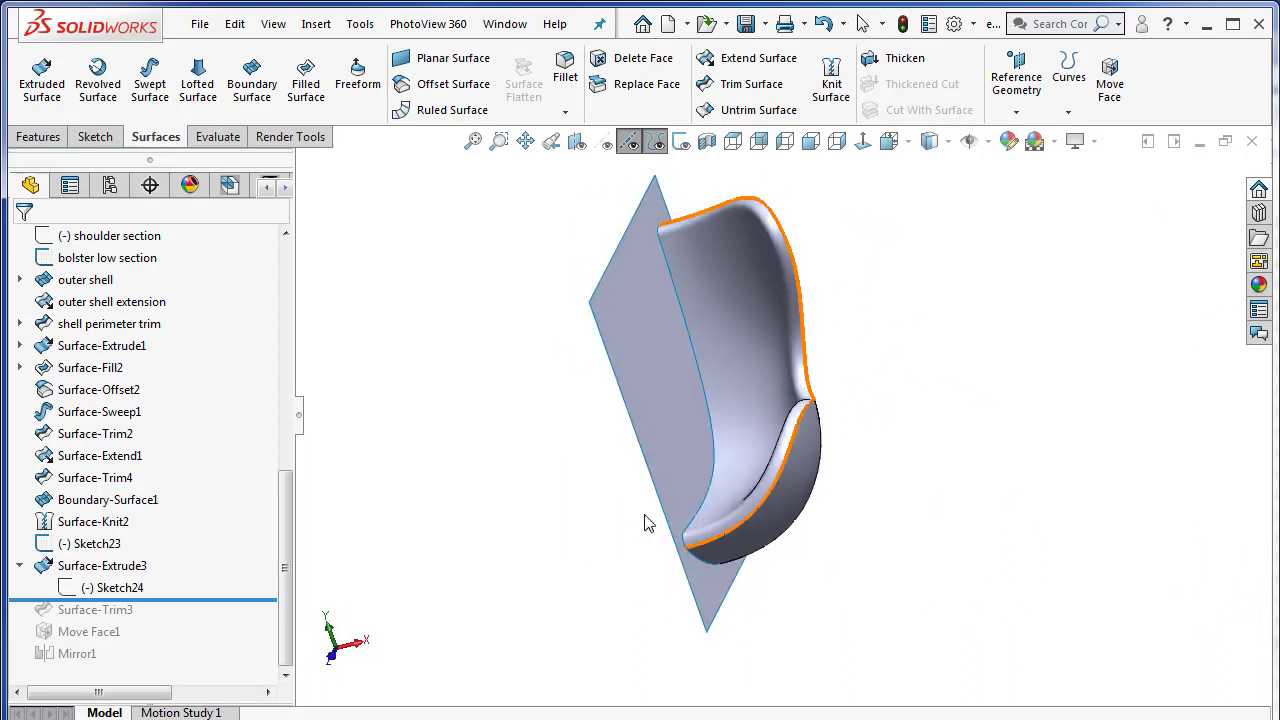
pyautogui.moveTo(623, 509); pyautogui.dragTo(713, 452, button='middle')
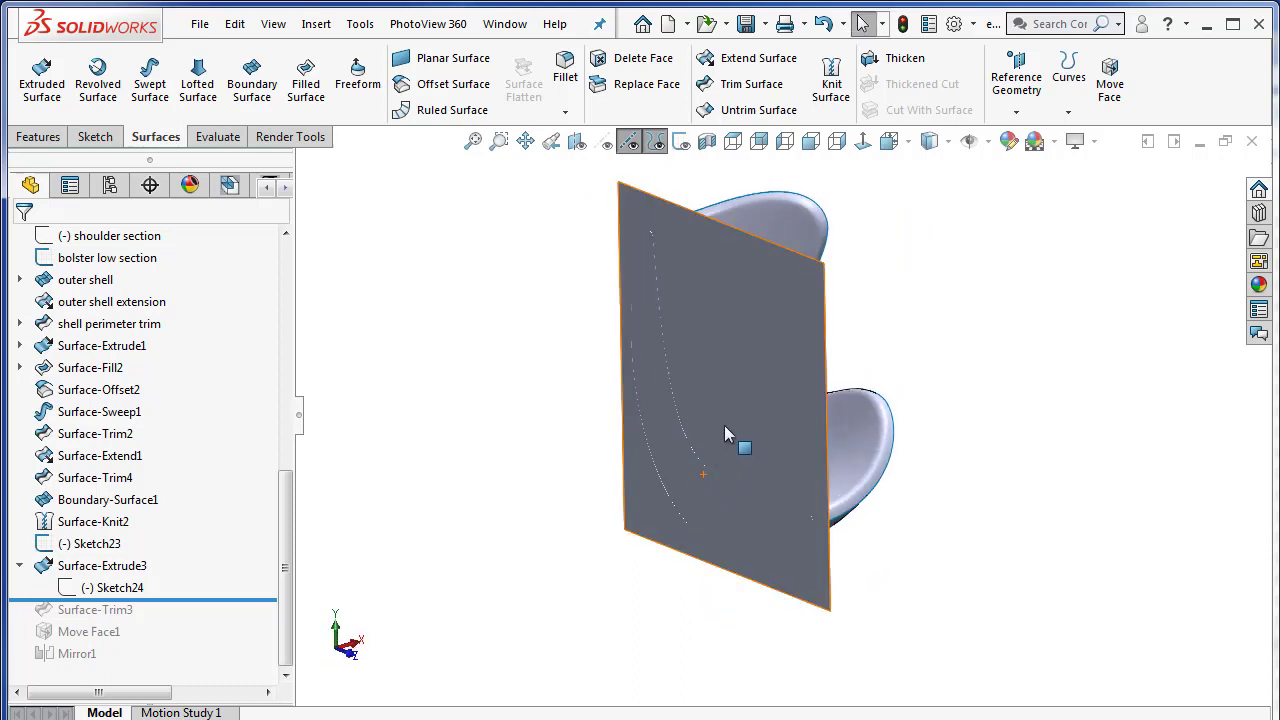
pyautogui.scroll(1, 784, 319)
pyautogui.scroll(-1, 784, 319)
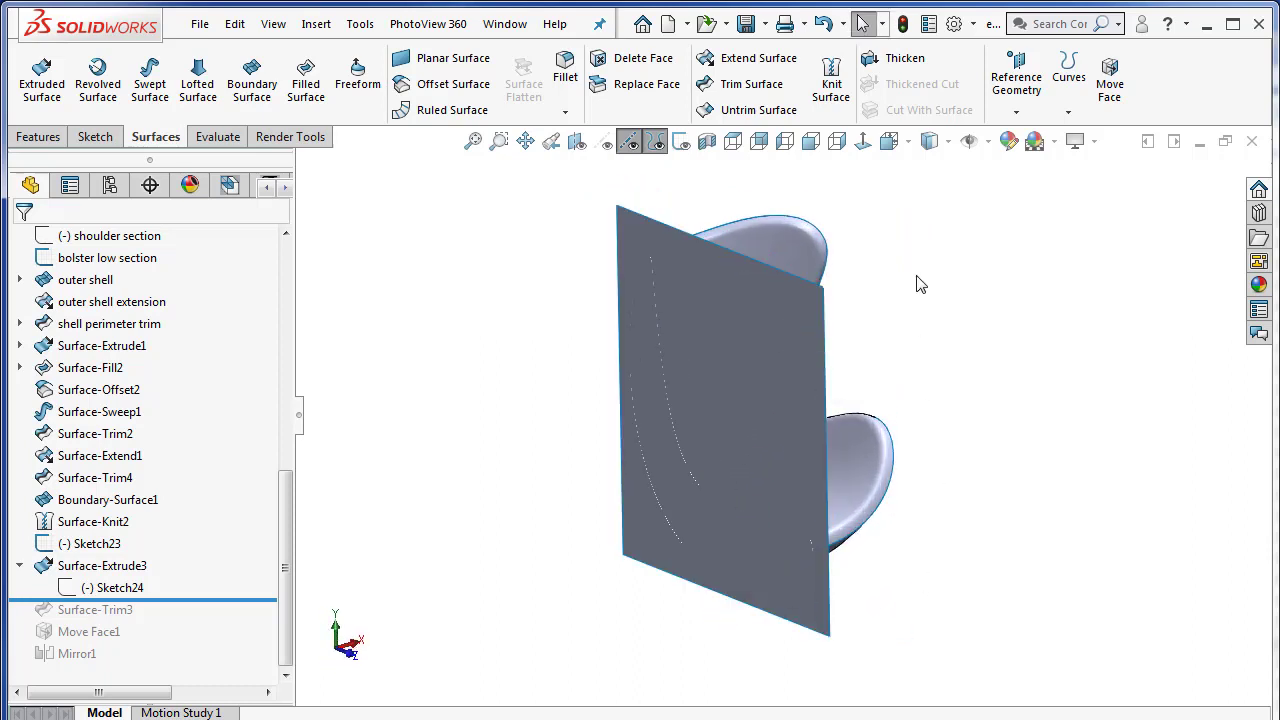
# Set up a mutual surface trim between Surface-Extrude3, Surface-Knit2 and the shell perimeter trim surface.
pyautogui.click(745, 85)
pyautogui.click(55, 316)
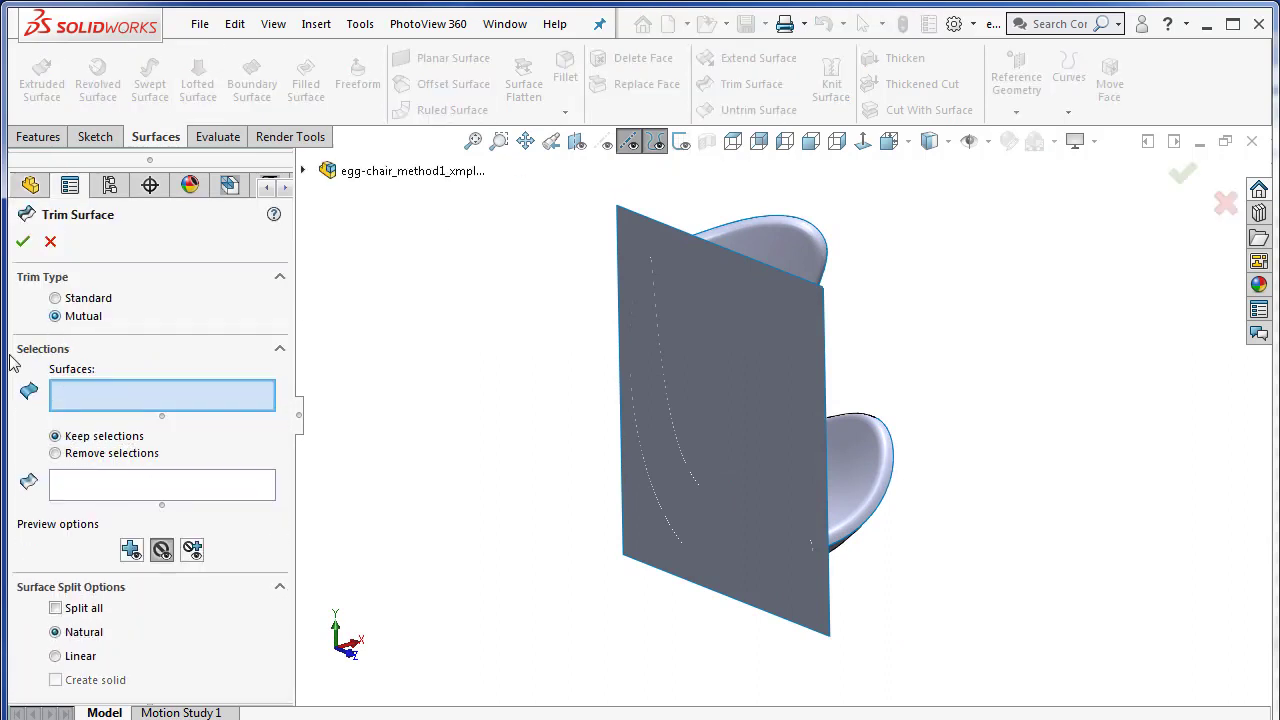
pyautogui.click(786, 422)
pyautogui.click(784, 280)
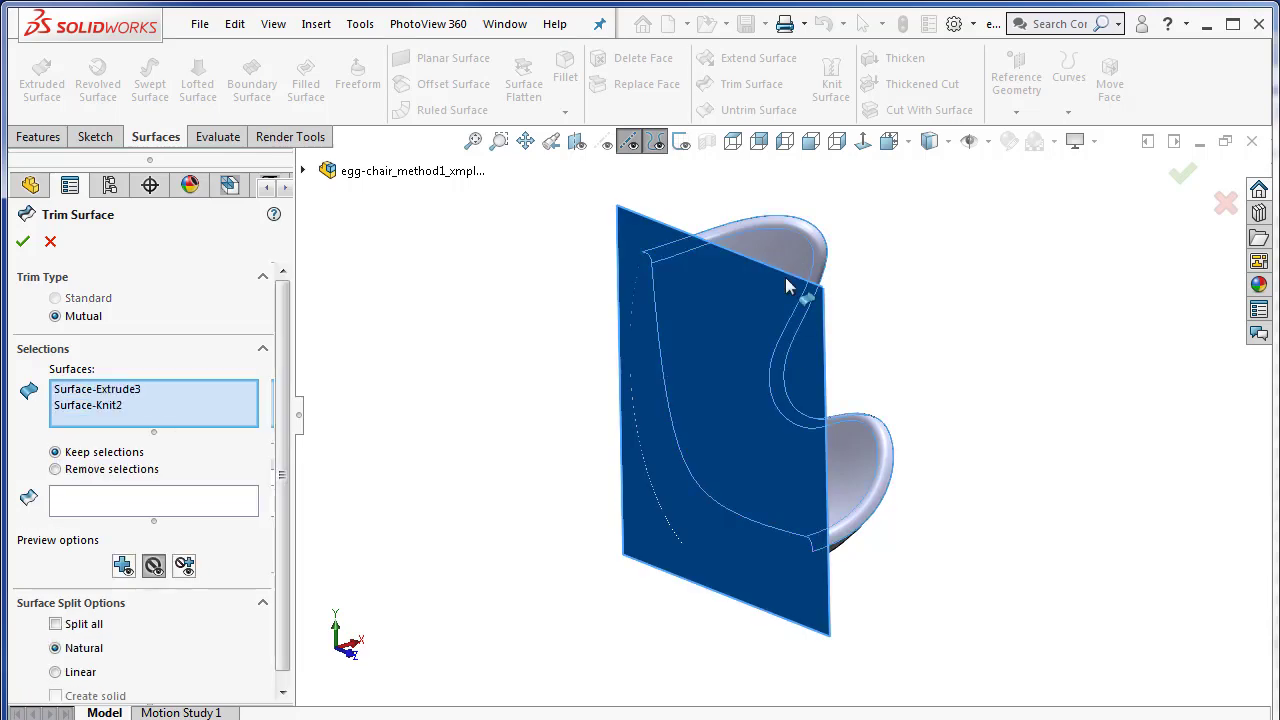
pyautogui.moveTo(829, 349); pyautogui.dragTo(754, 519, button='middle')
pyautogui.click(754, 519)
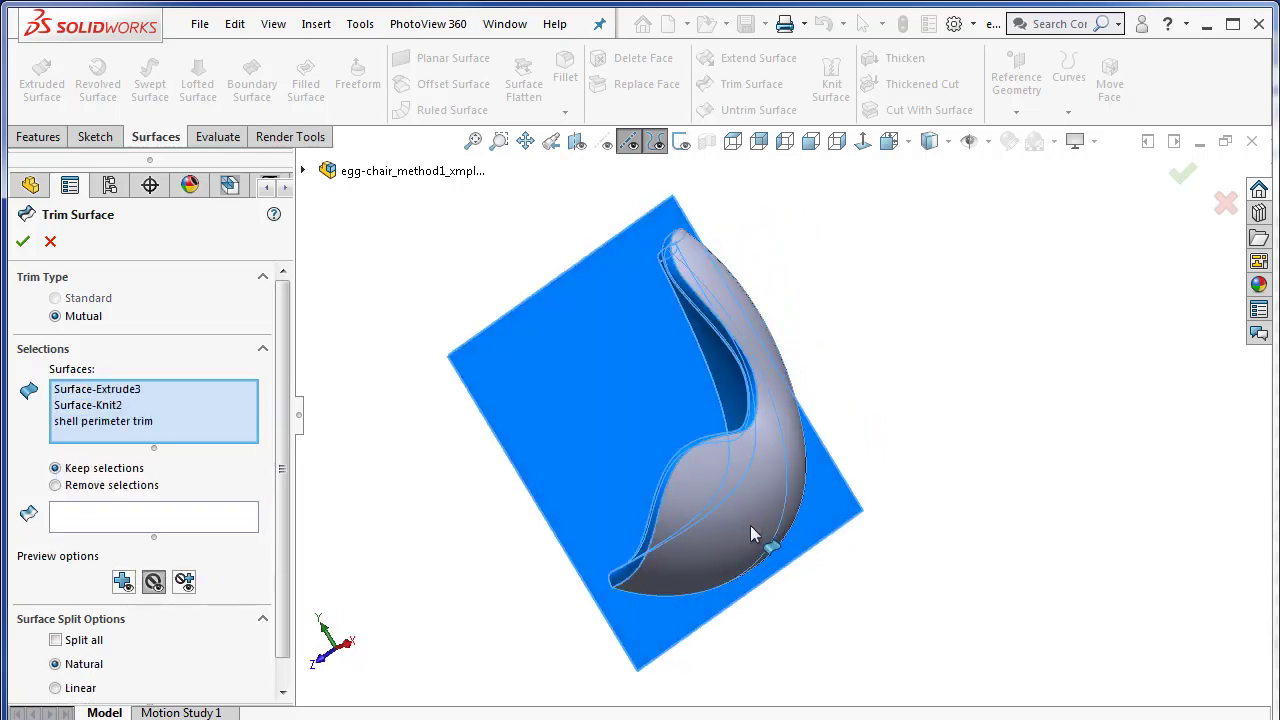
pyautogui.moveTo(817, 605); pyautogui.dragTo(993, 510, button='middle')
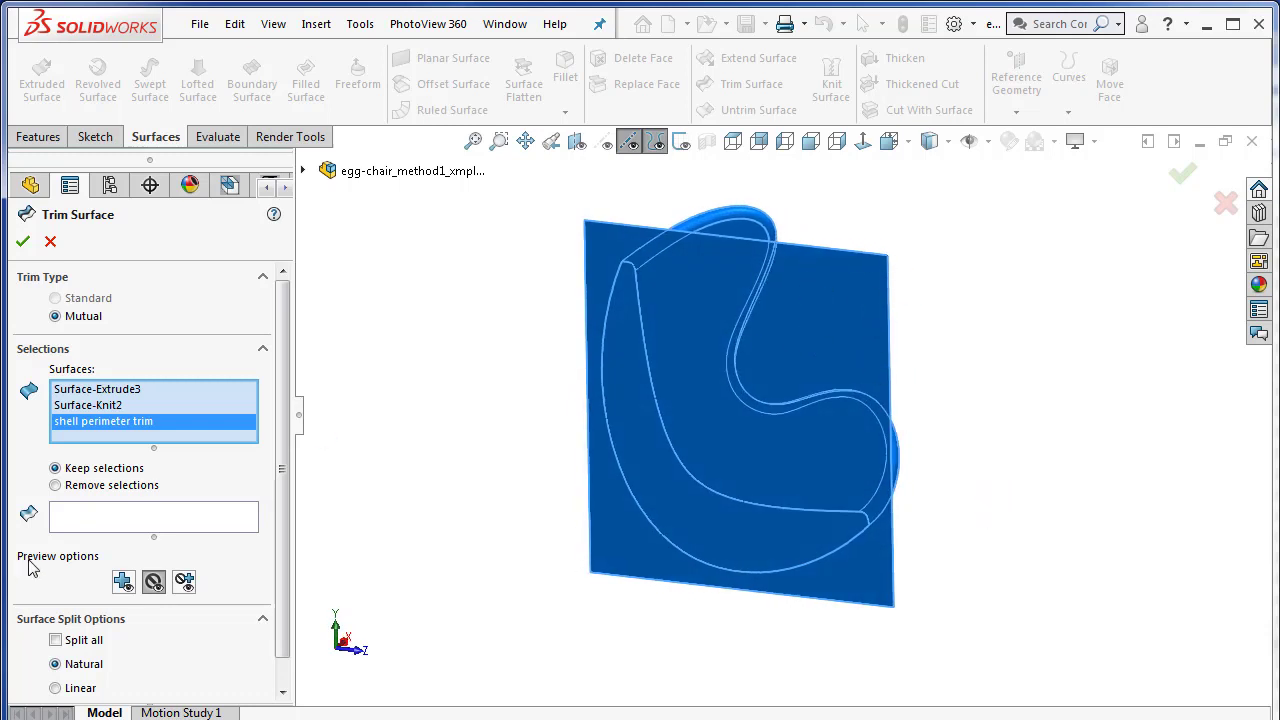
# Remove the portion of the extruded flat surface lying outside the shell and complete the mutual trim.
pyautogui.click(58, 486)
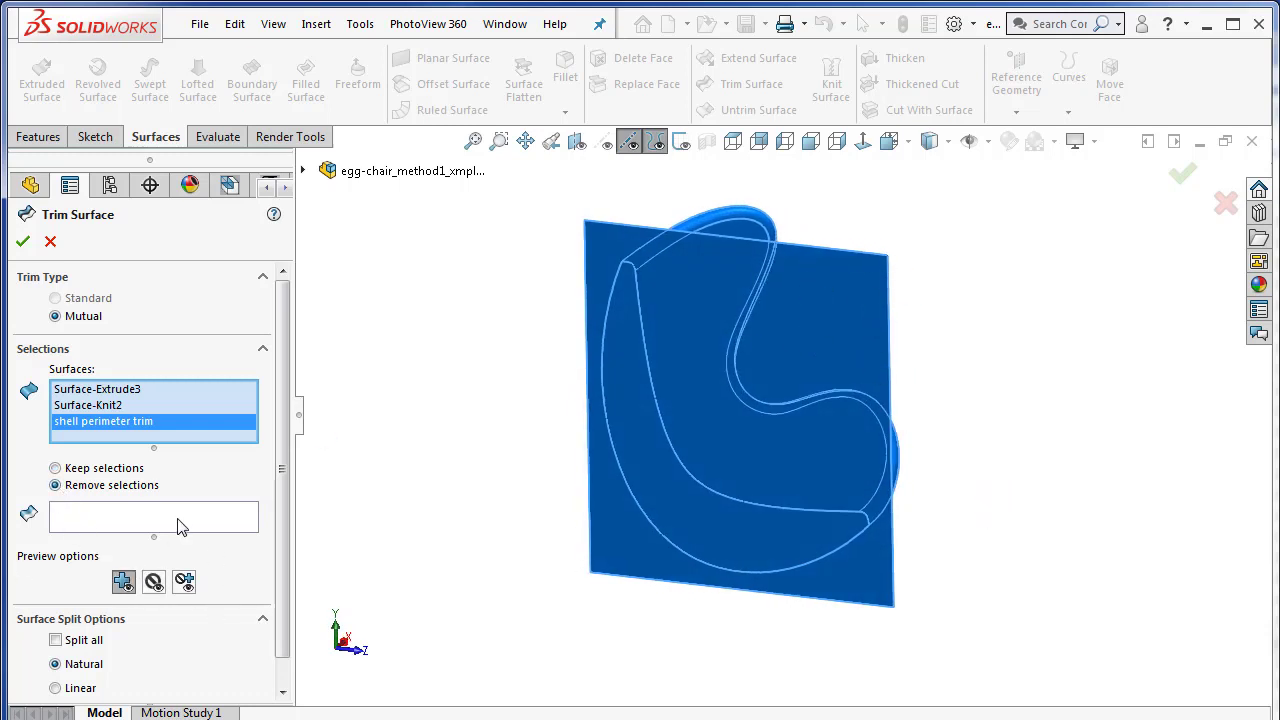
pyautogui.click(112, 522)
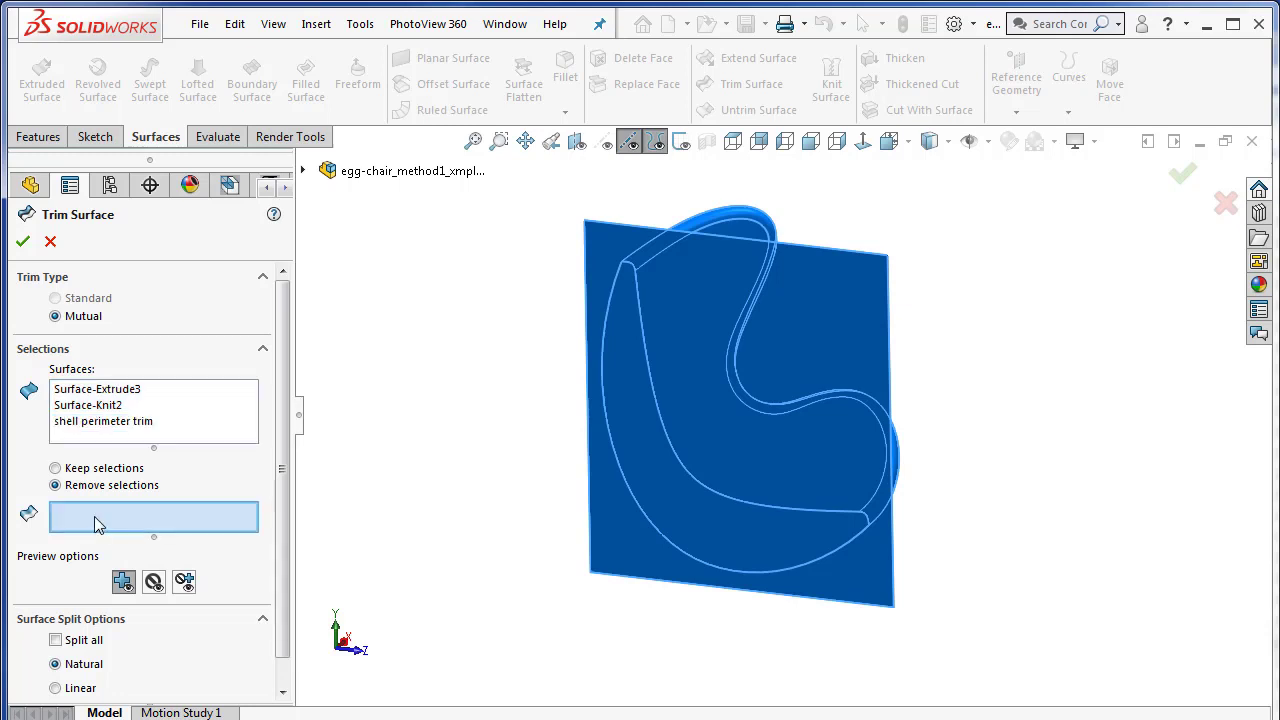
pyautogui.click(786, 313)
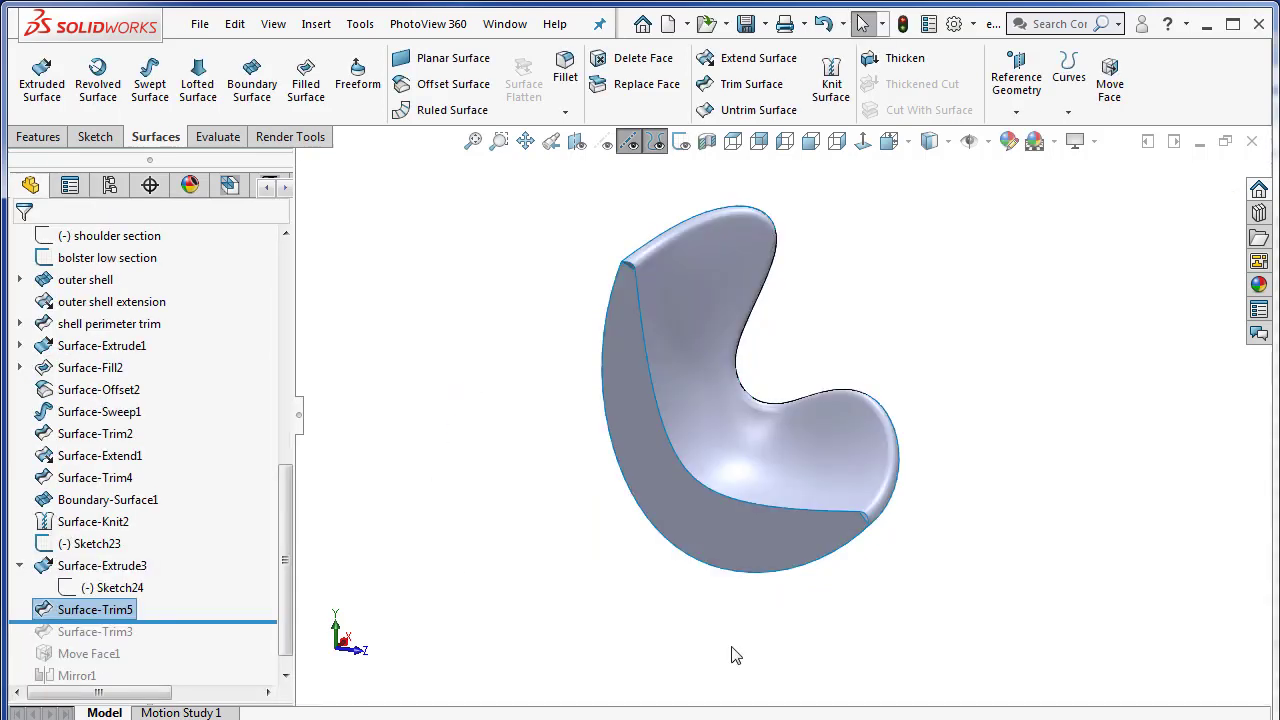
# Examine where the trimmed flat surface meets the rolled rim at the shell's lower front and upper back ends.
pyautogui.scroll(-10, 900, 500)
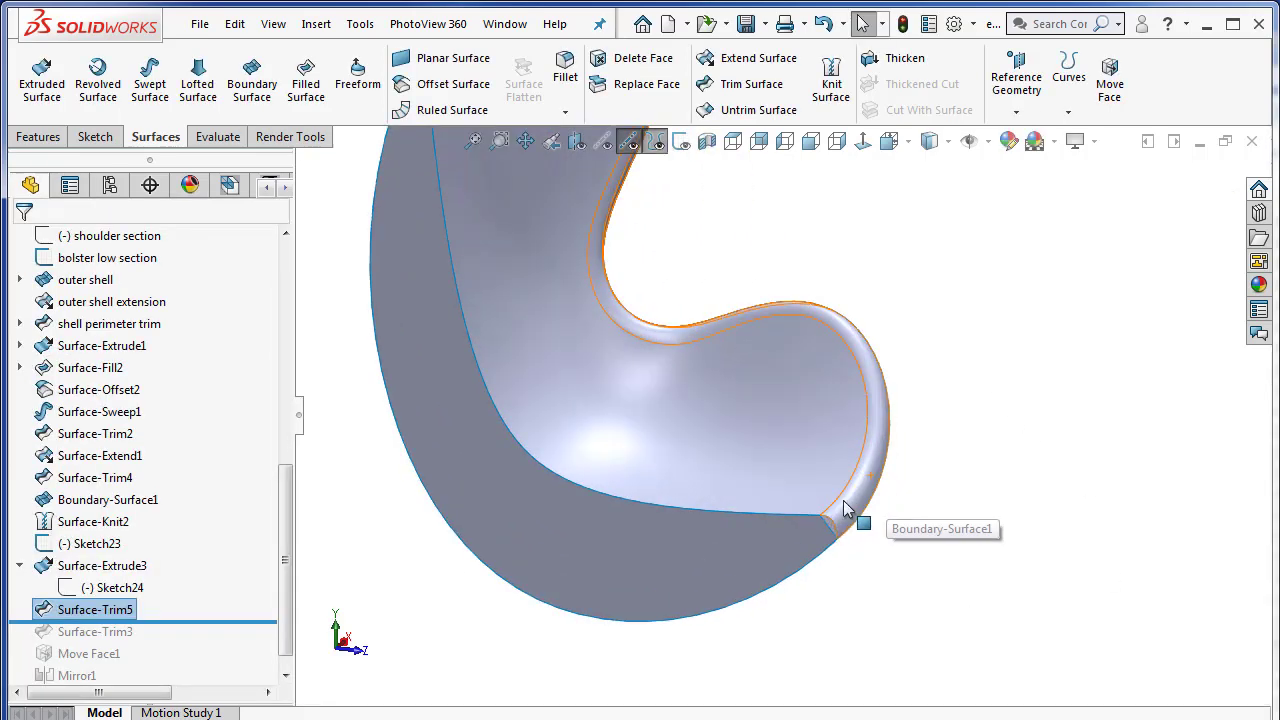
pyautogui.scroll(-2, 818, 528)
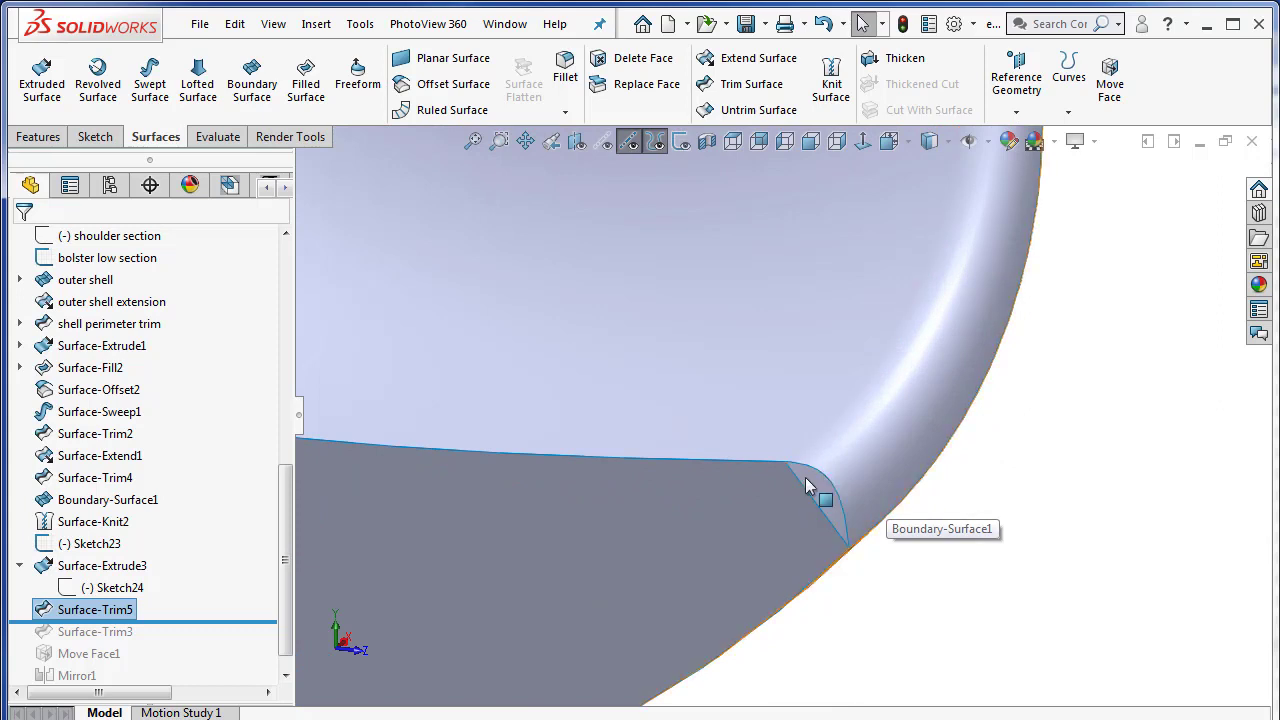
pyautogui.scroll(-3, 806, 534)
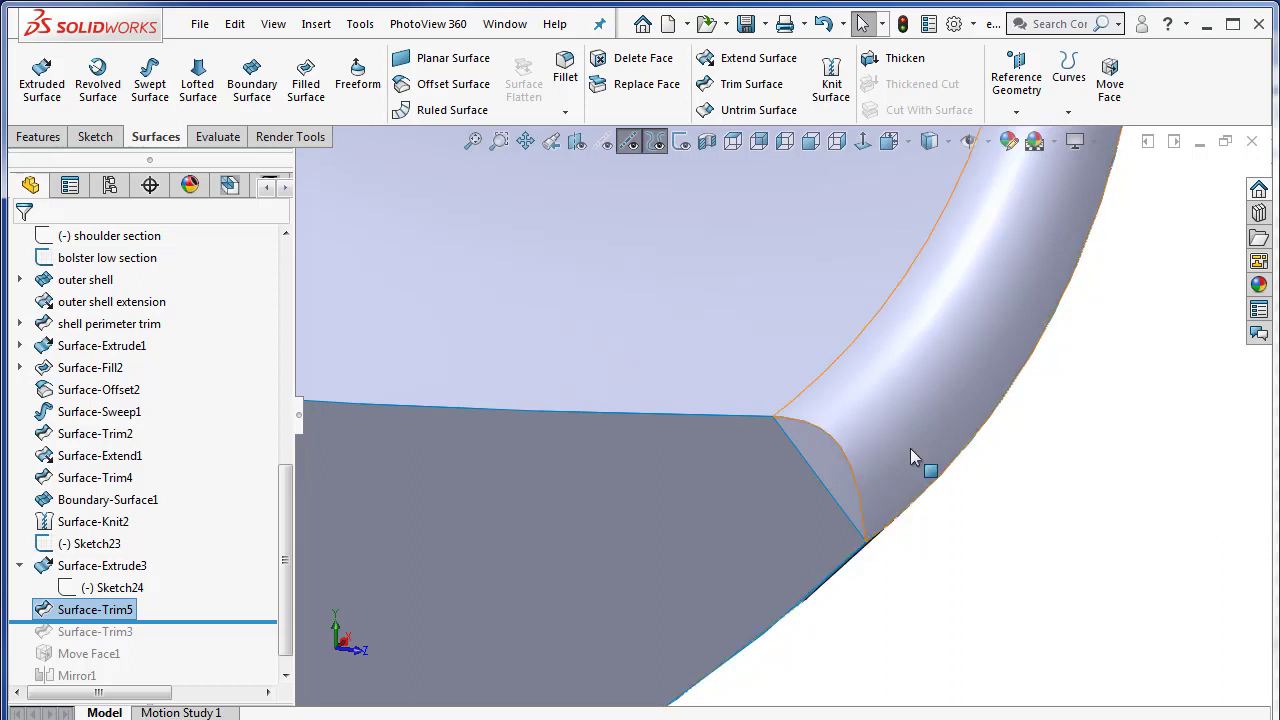
pyautogui.scroll(3, 846, 466)
pyautogui.scroll(5, 627, 315)
pyautogui.scroll(-8, 655, 260)
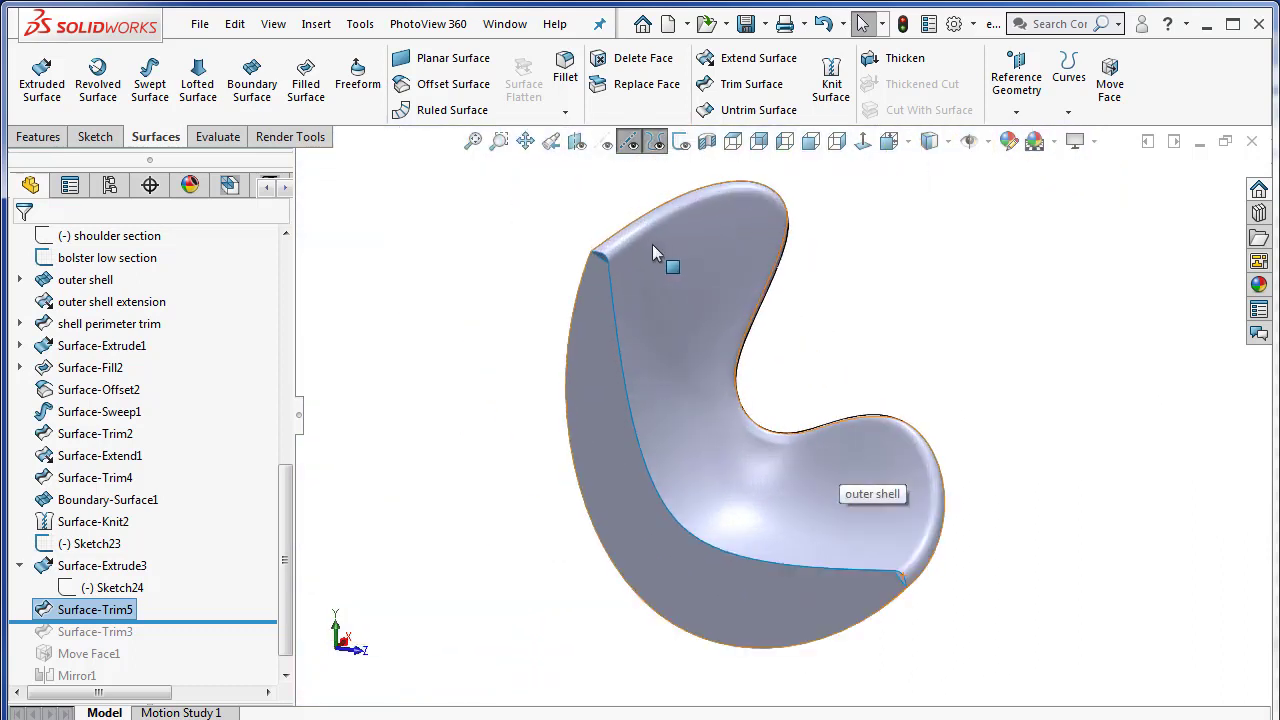
pyautogui.scroll(-1, 608, 290)
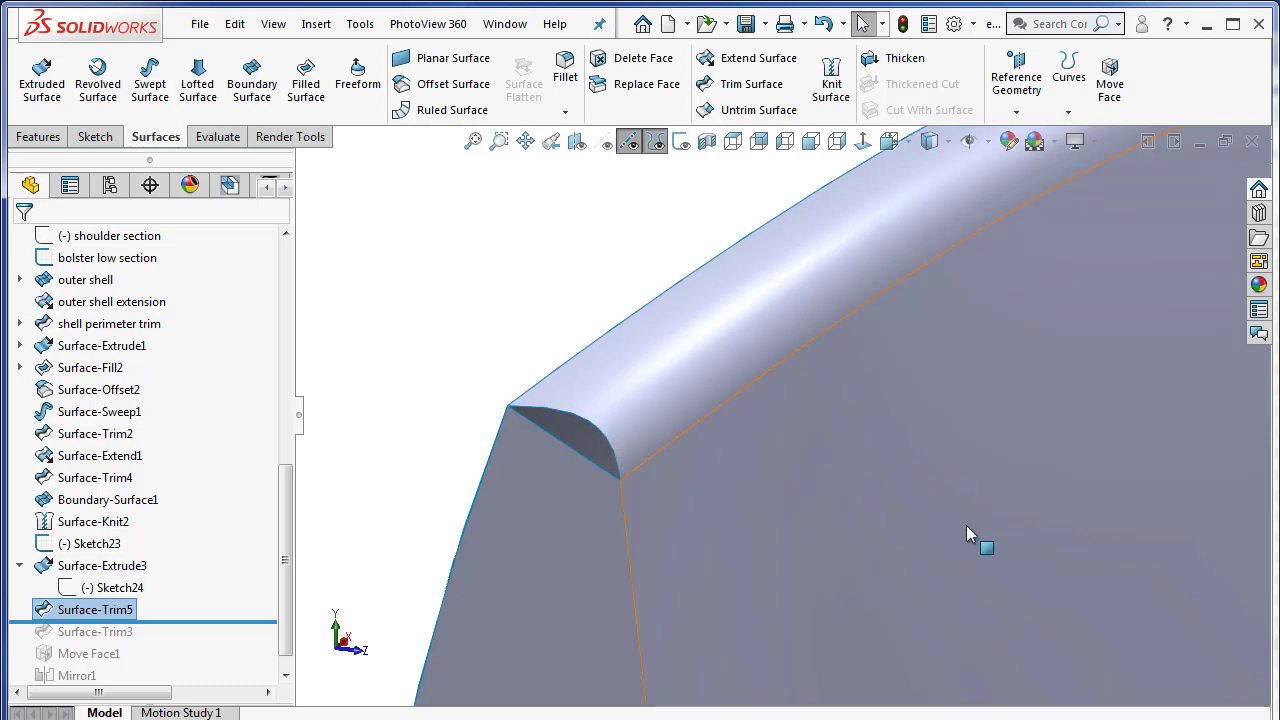
pyautogui.scroll(3, 821, 600)
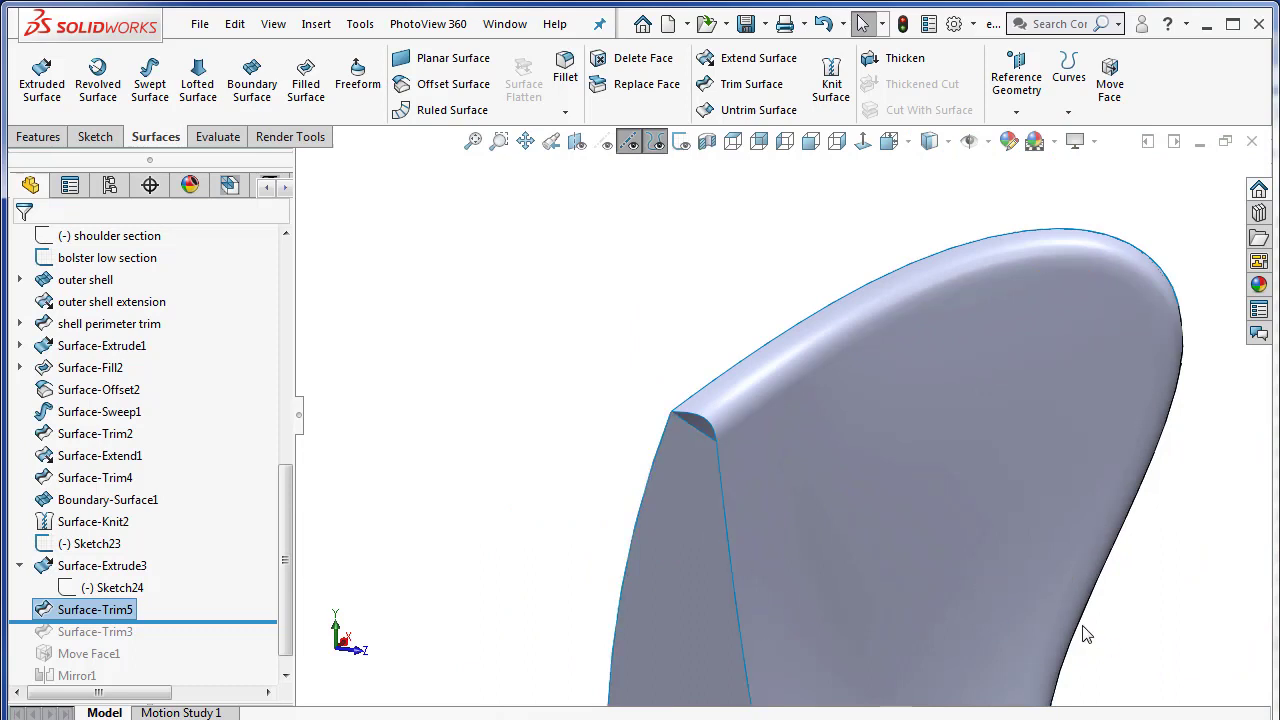
pyautogui.scroll(5, 1080, 630)
pyautogui.scroll(-2, 995, 652)
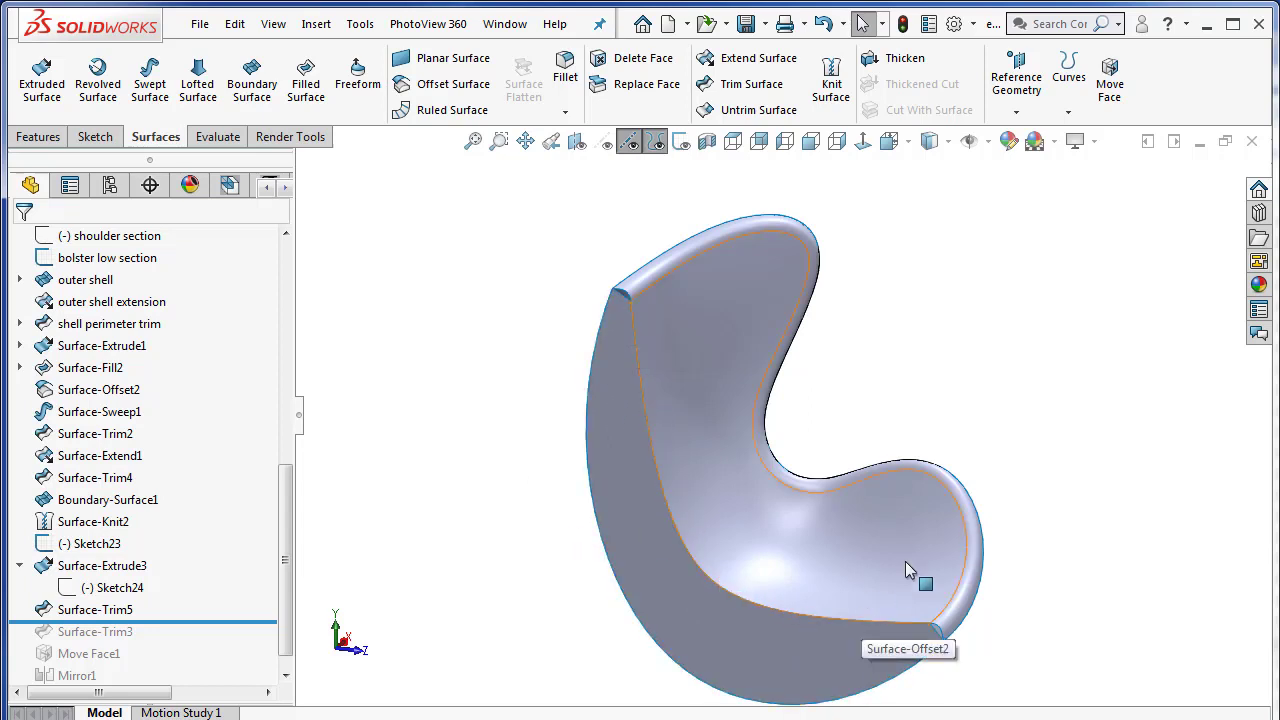
pyautogui.keyDown('ctrl'); pyautogui.moveTo(905, 543); pyautogui.dragTo(873, 511, button='middle'); pyautogui.keyUp('ctrl')
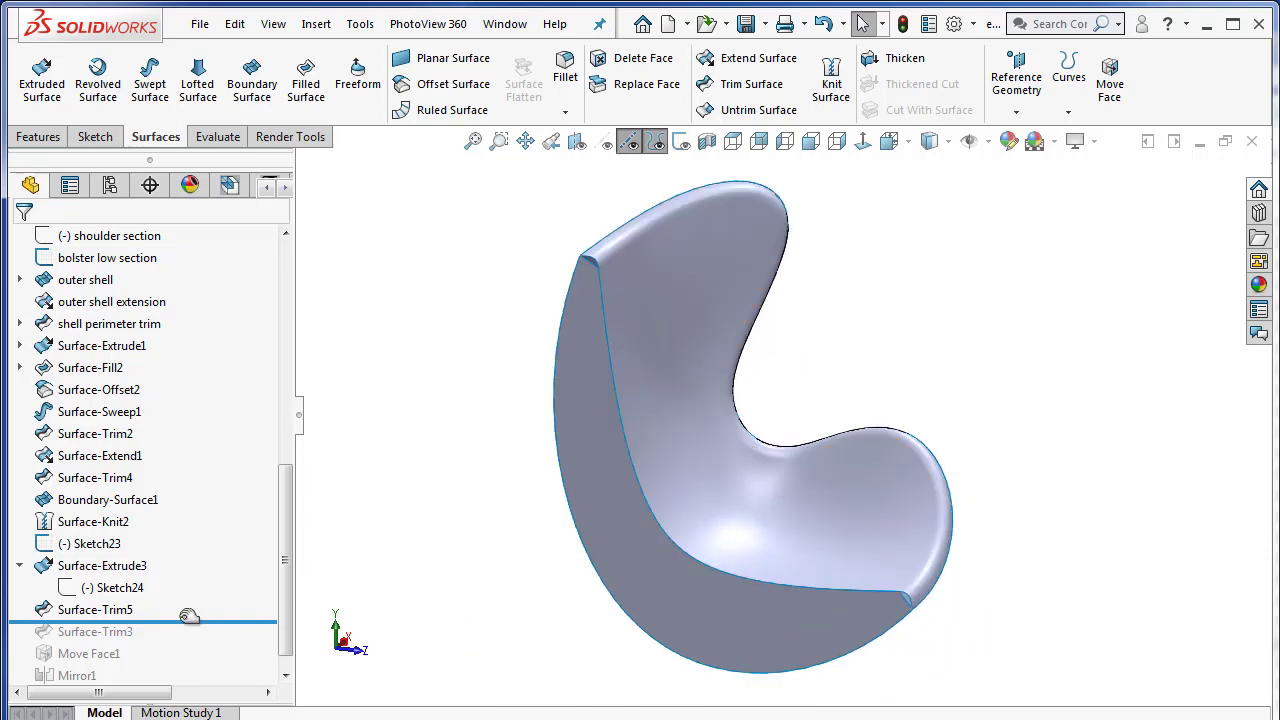
# Reopen Sketch24, view it from the top, and shift its vertical line off the origin by about 0.08 in toward the shell.
pyautogui.rightClick(135, 587)
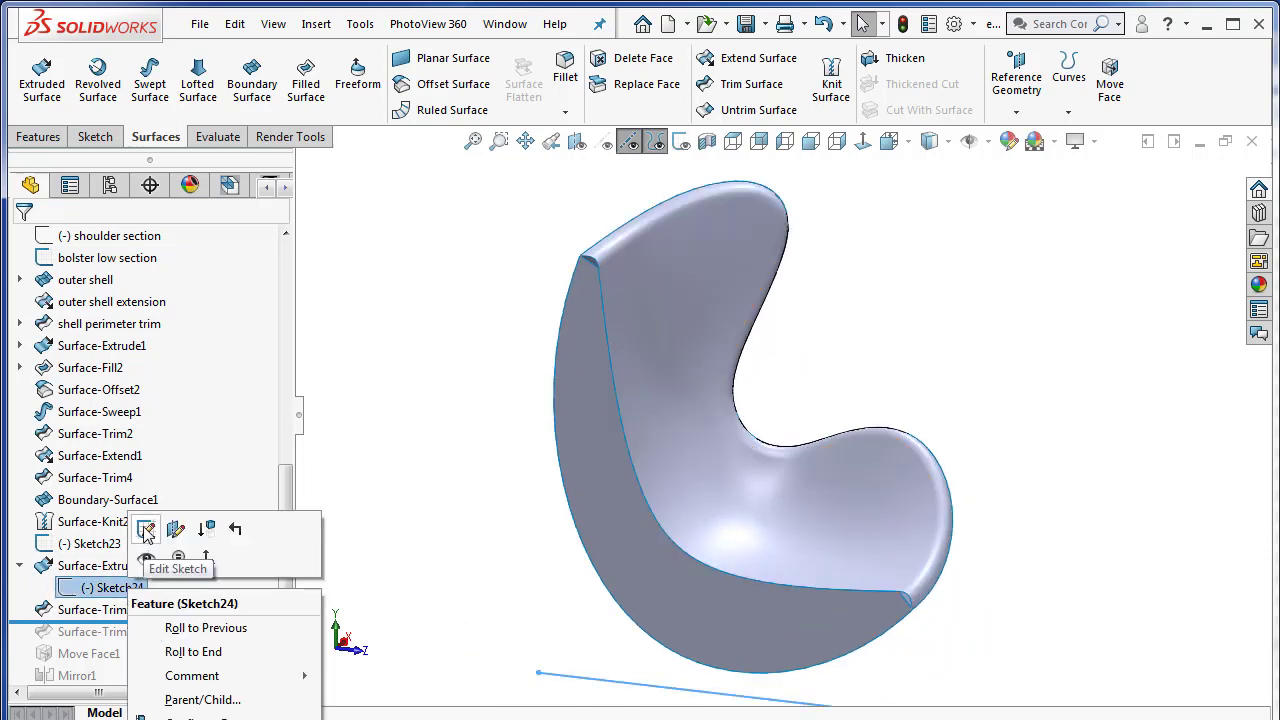
pyautogui.click(146, 528)
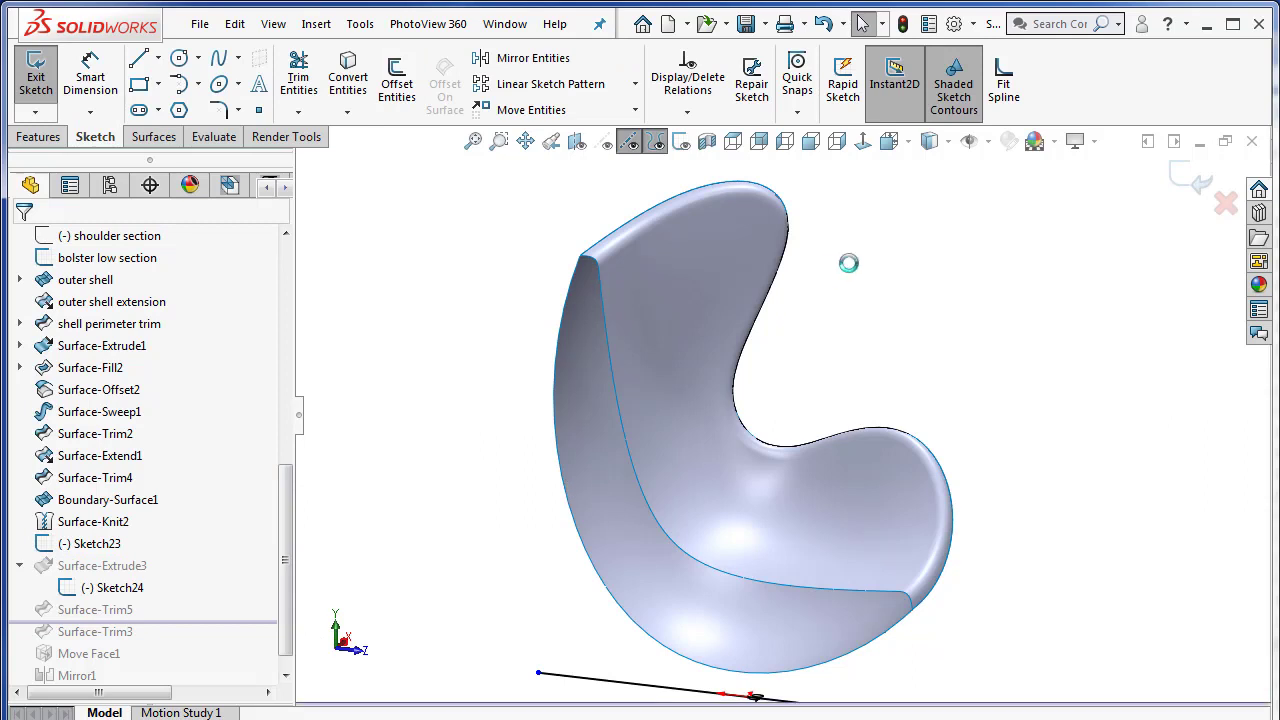
pyautogui.hotkey('ctrl', '8')
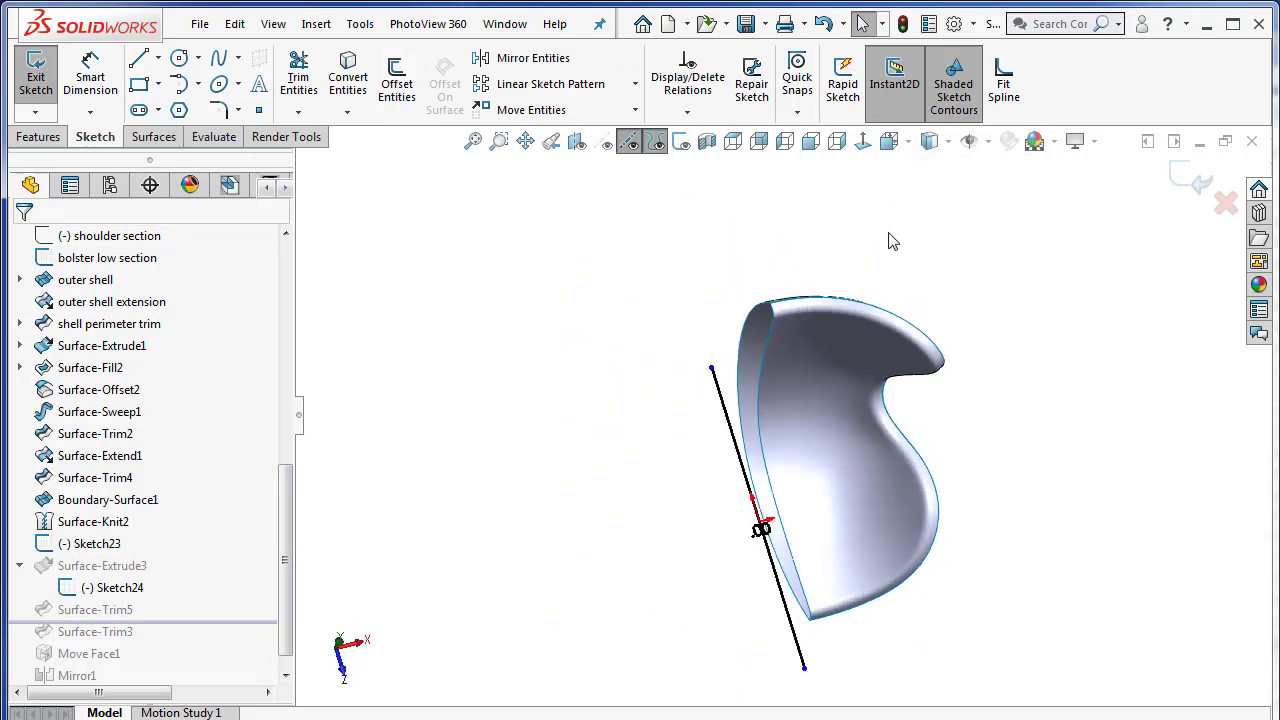
pyautogui.scroll(-6, 792, 457)
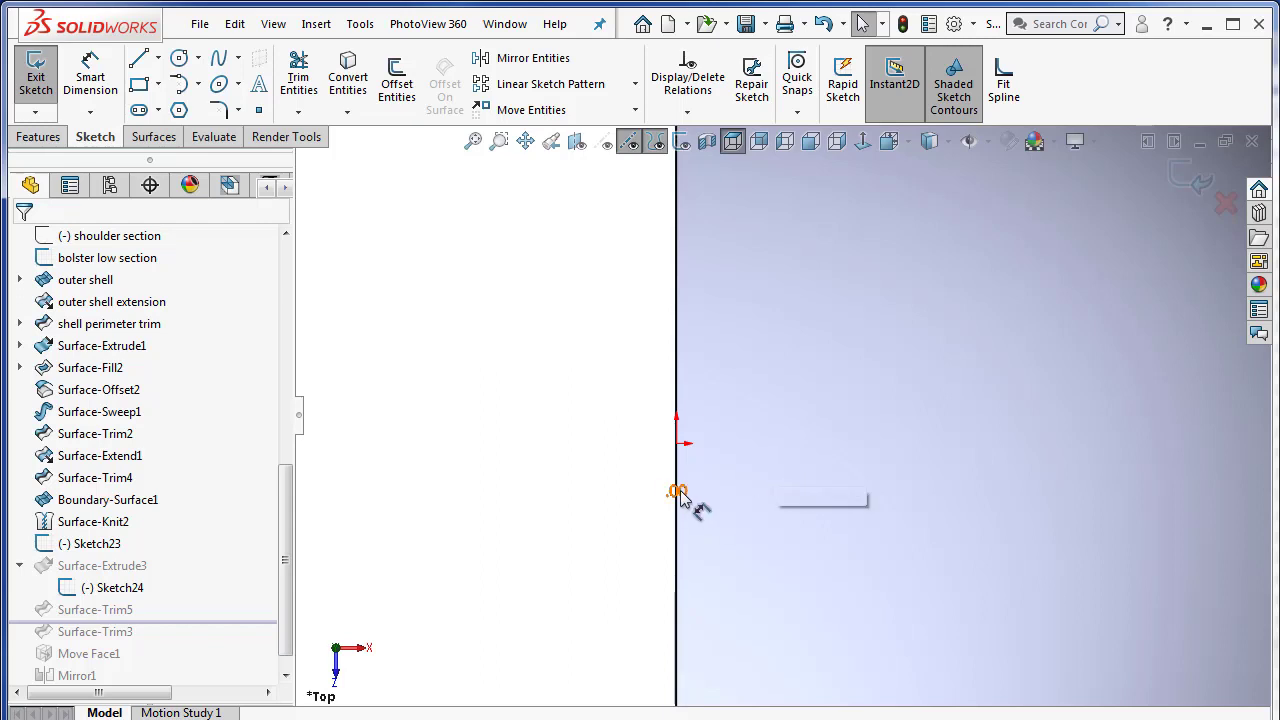
pyautogui.click(676, 513)
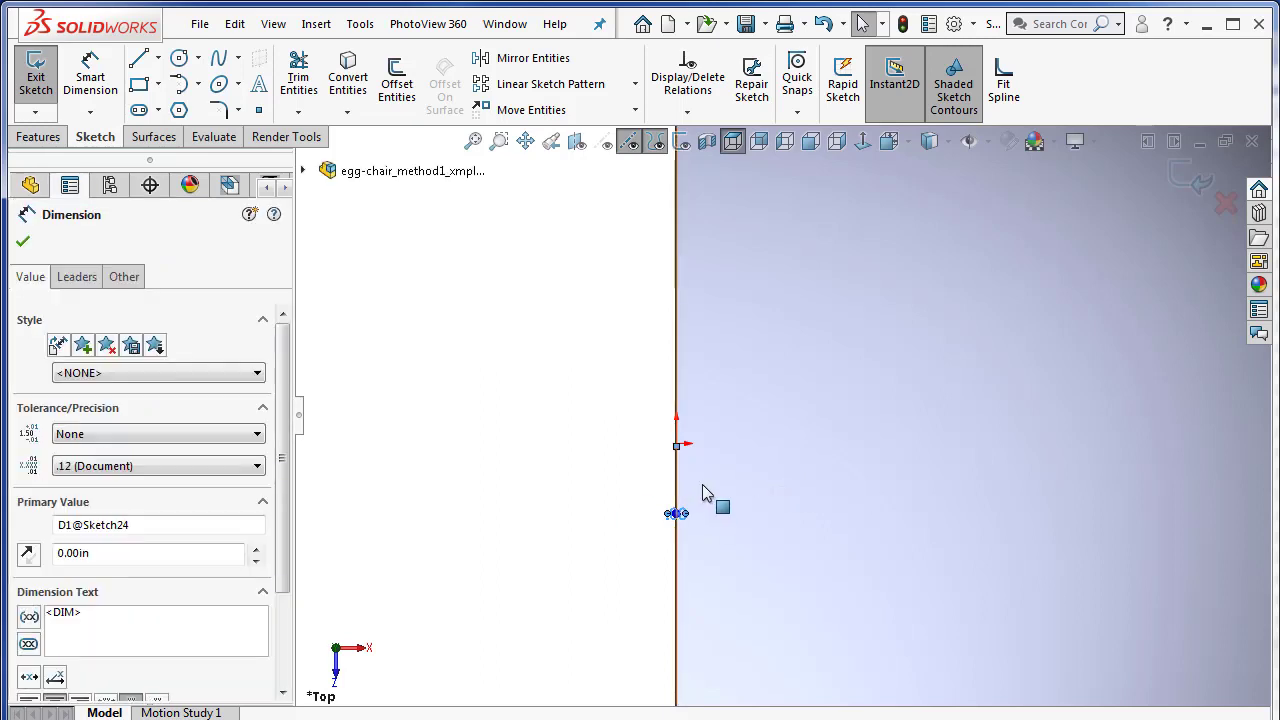
pyautogui.scroll(-4, 676, 515)
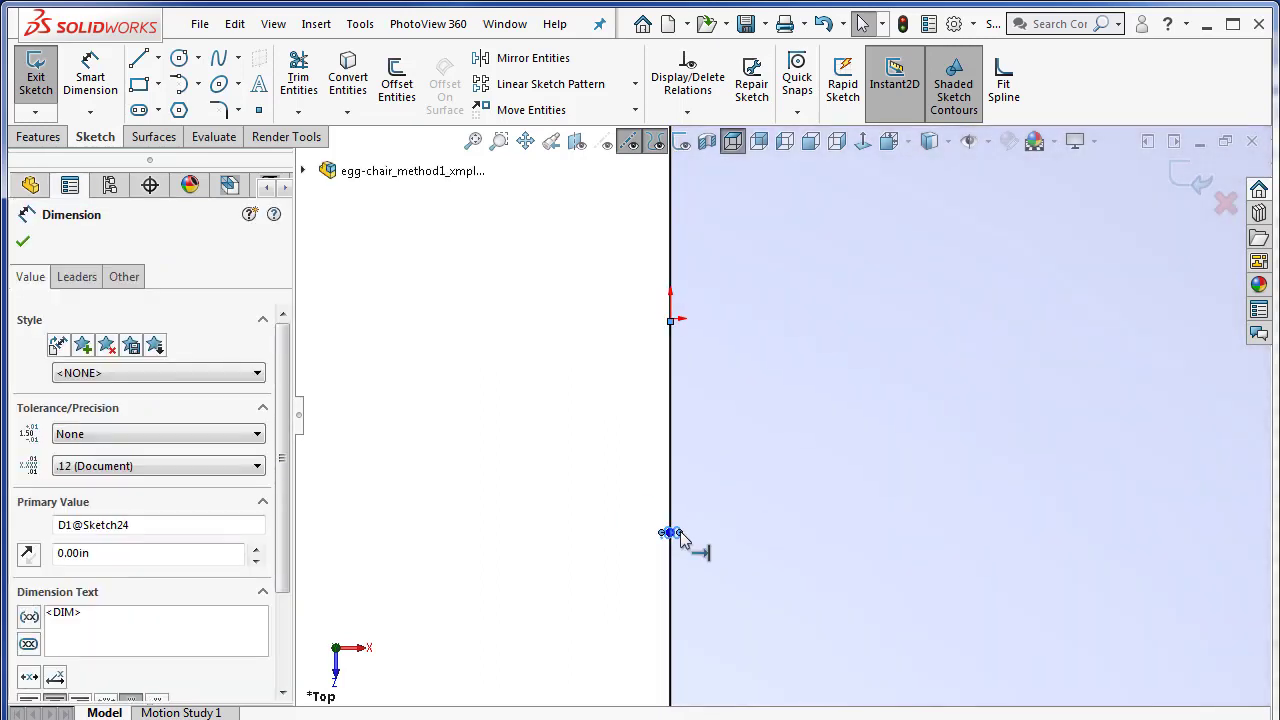
pyautogui.scroll(-5, 677, 533)
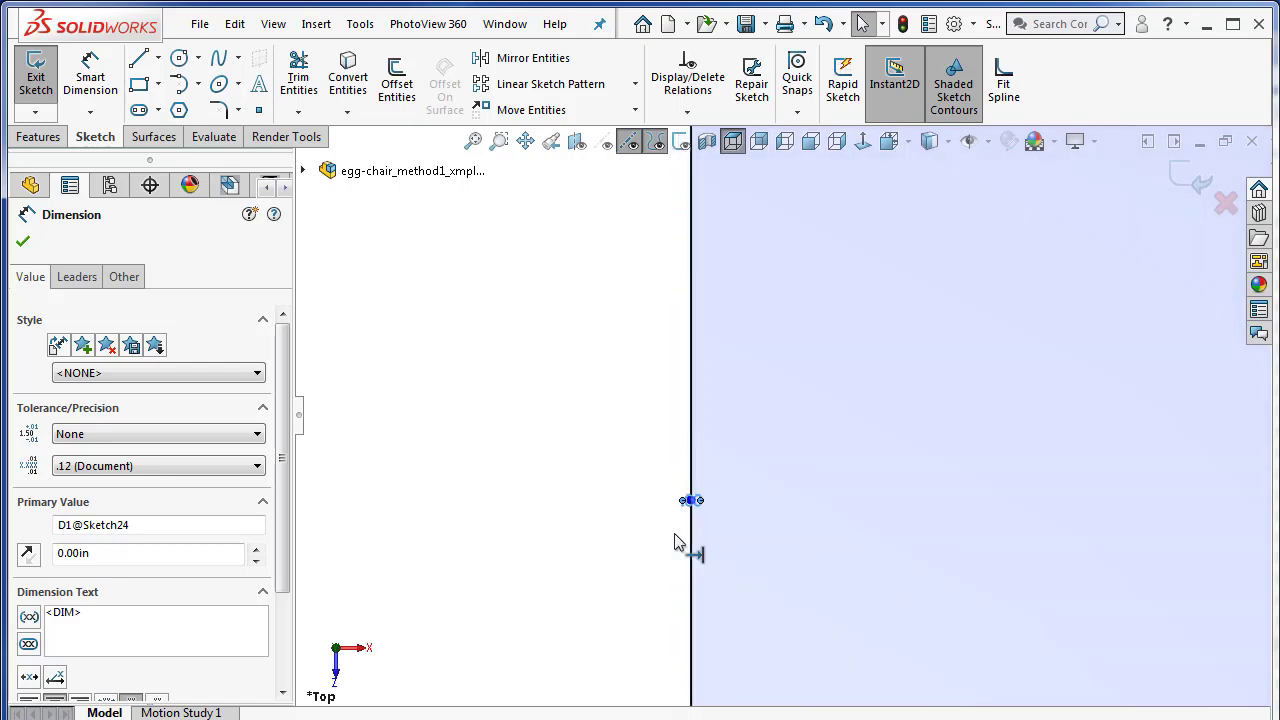
pyautogui.moveTo(740, 438)
pyautogui.mouseDown()
pyautogui.moveTo(666, 523)
pyautogui.moveTo(826, 506)
pyautogui.moveTo(623, 520)
pyautogui.mouseUp()
pyautogui.click(623, 520)
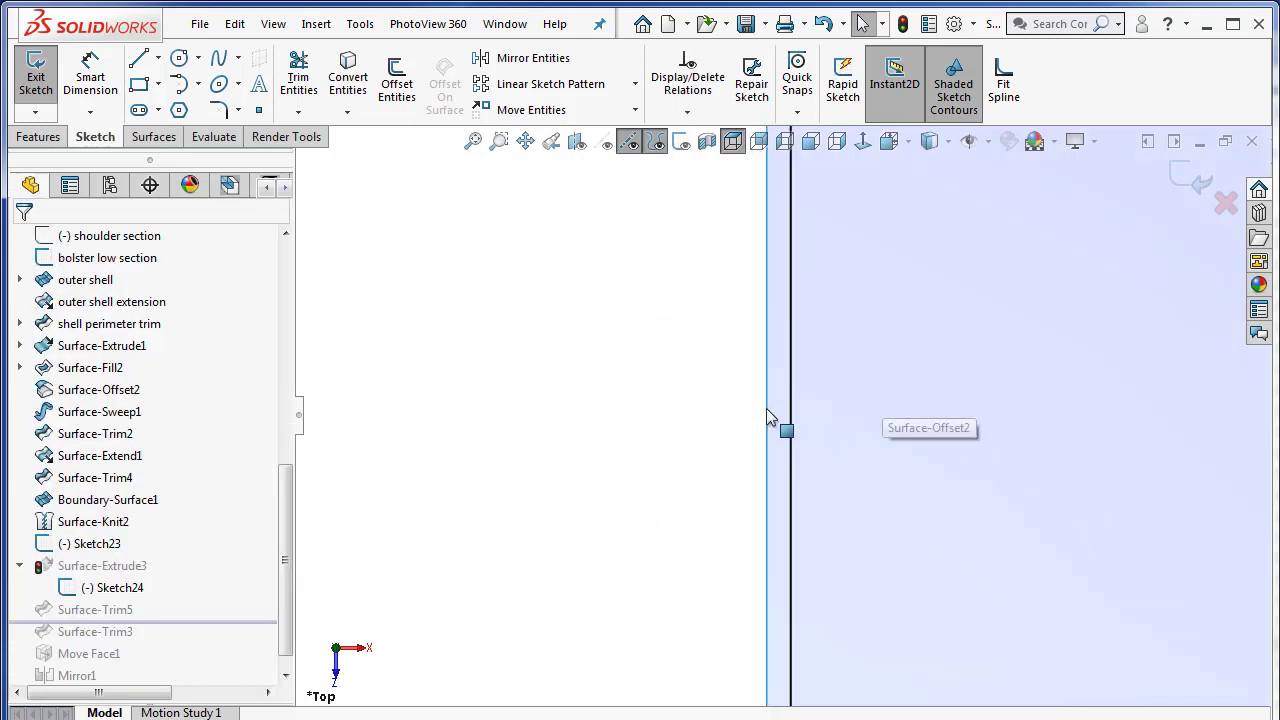
# Move the text of the line's offset dimension closer to the sketch line.
pyautogui.scroll(5, 821, 409)
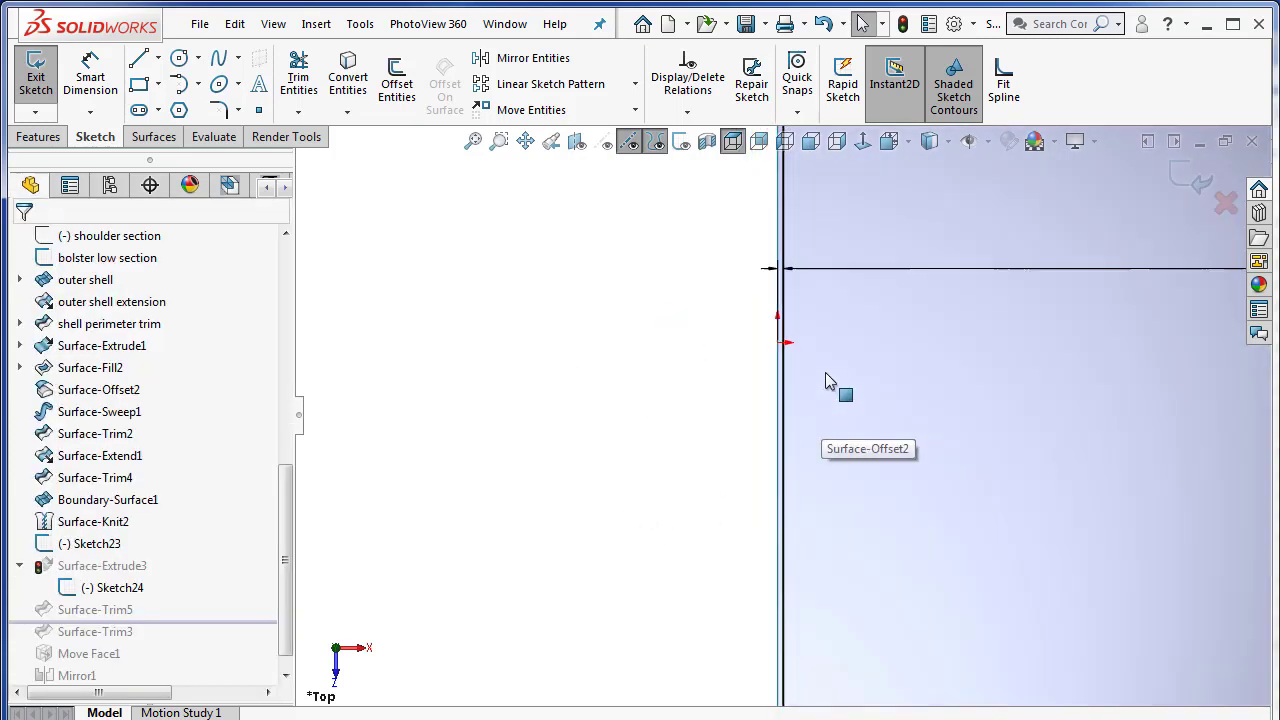
pyautogui.scroll(6, 845, 368)
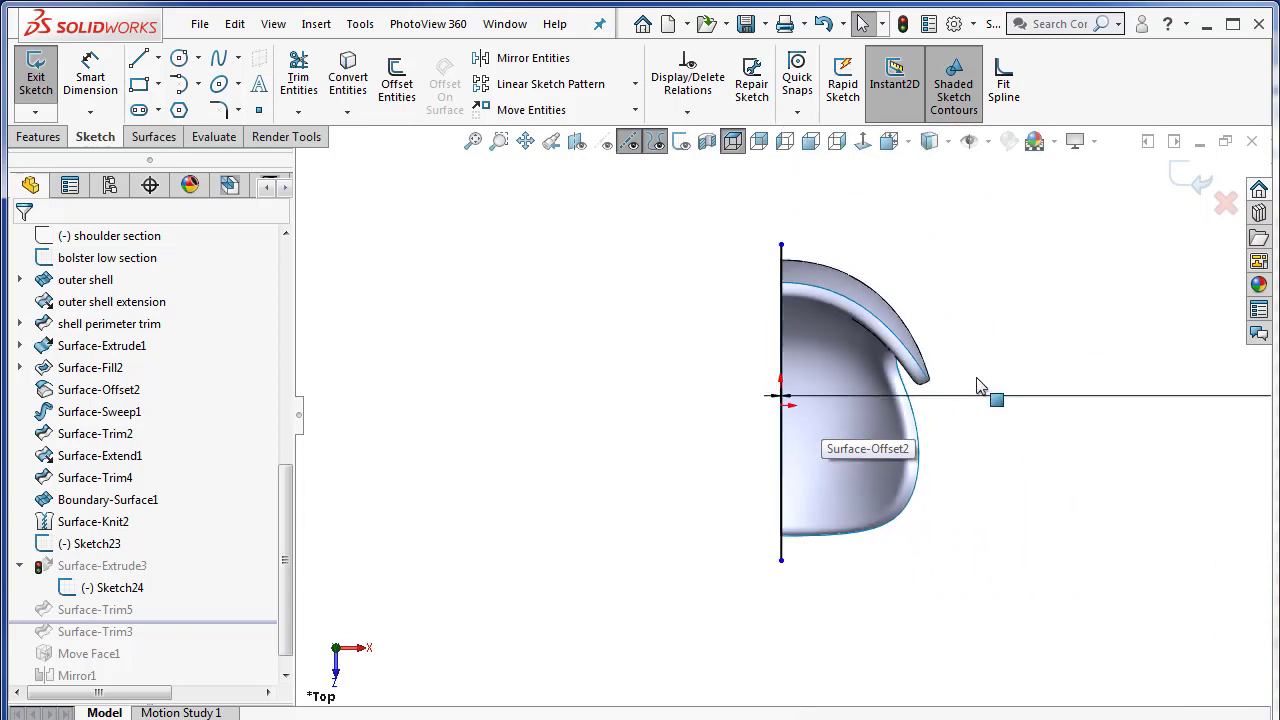
pyautogui.scroll(-2, 960, 405)
pyautogui.moveTo(940, 437)
pyautogui.mouseDown()
pyautogui.moveTo(777, 477)
pyautogui.moveTo(627, 480)
pyautogui.moveTo(600, 463)
pyautogui.mouseUp()
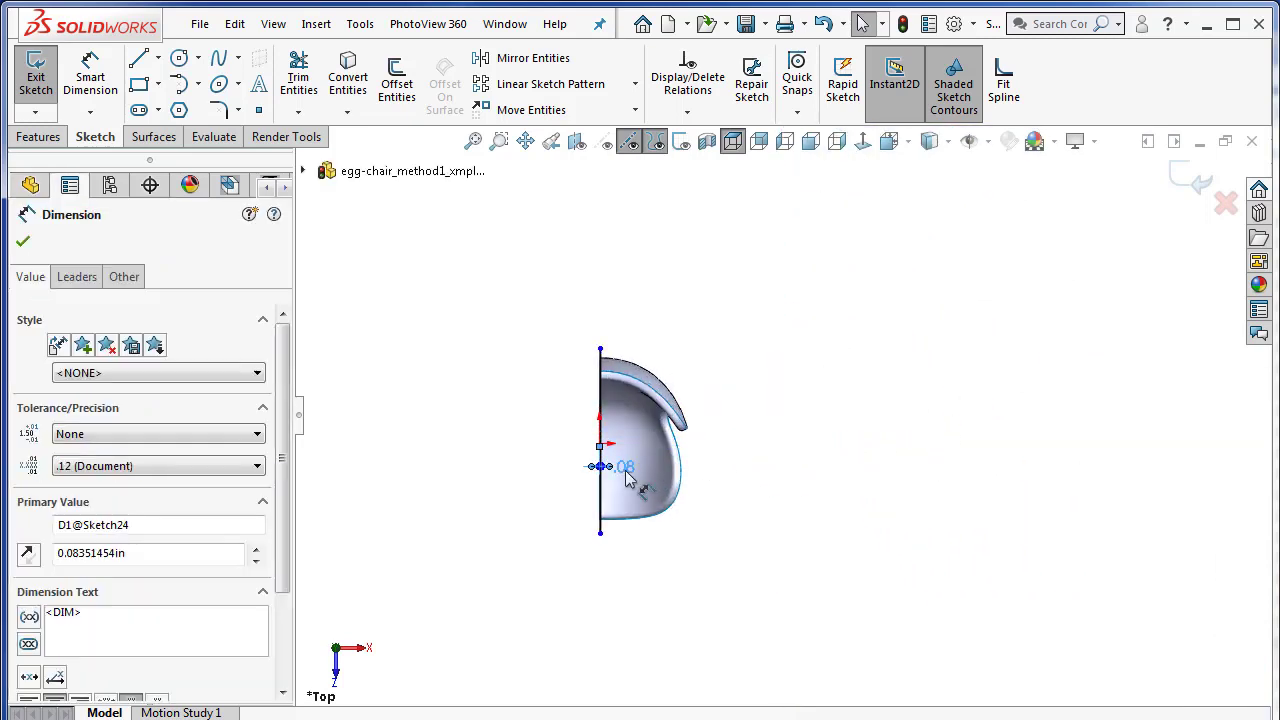
pyautogui.scroll(-5, 637, 457)
pyautogui.scroll(-3, 666, 443)
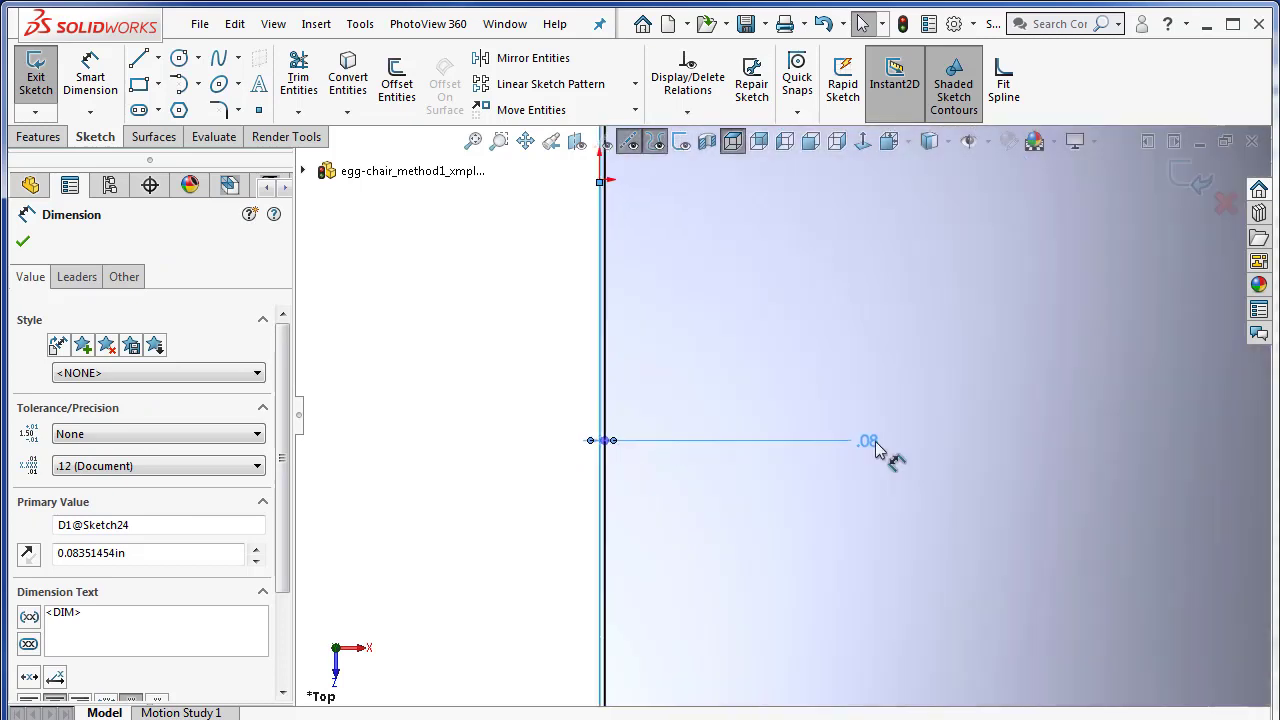
# Set the sketch line's offset dimension from the origin to .02 in and check the remaining gap.
pyautogui.press('Escape')
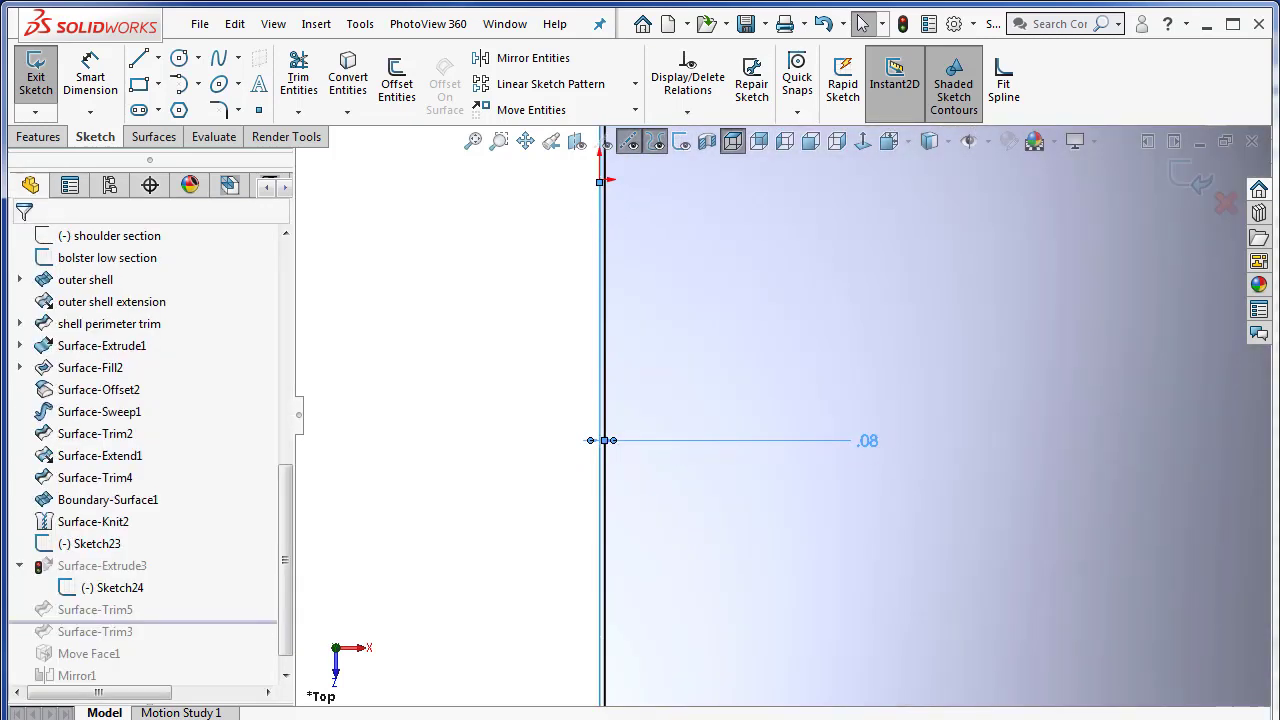
pyautogui.doubleClick(867, 441)
pyautogui.write('.02')
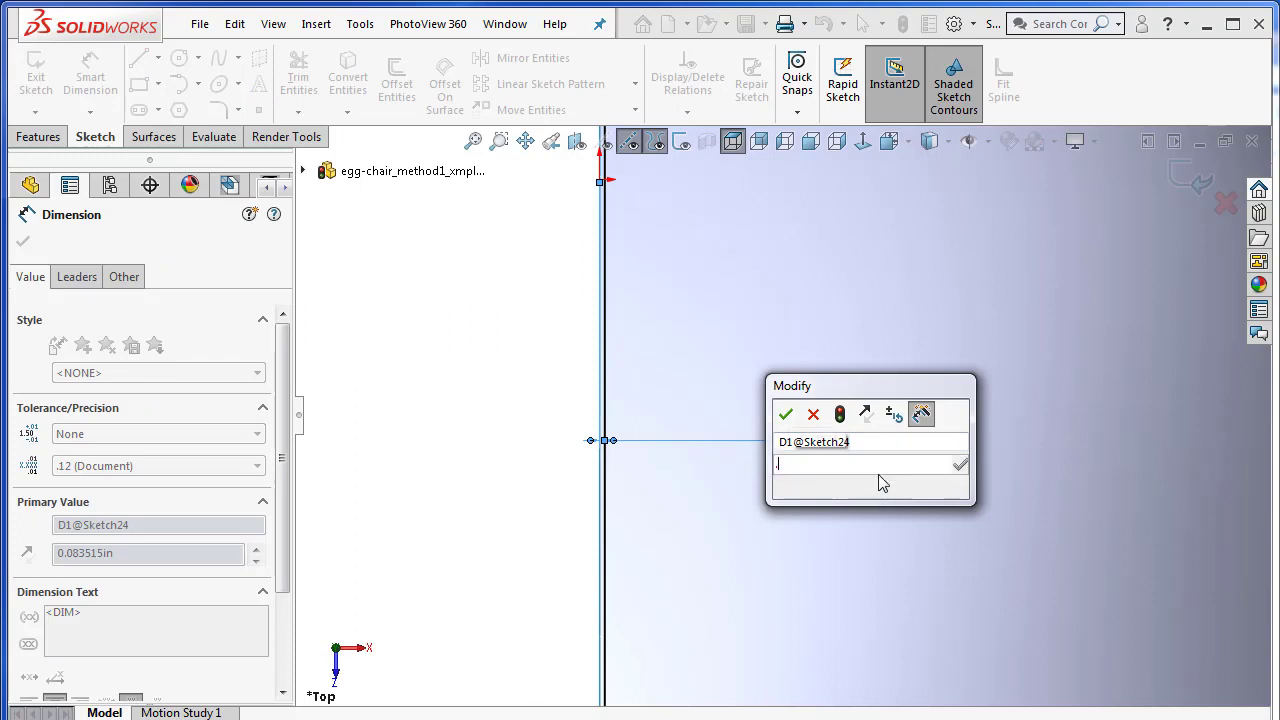
pyautogui.press('Return')
pyautogui.press('Escape')
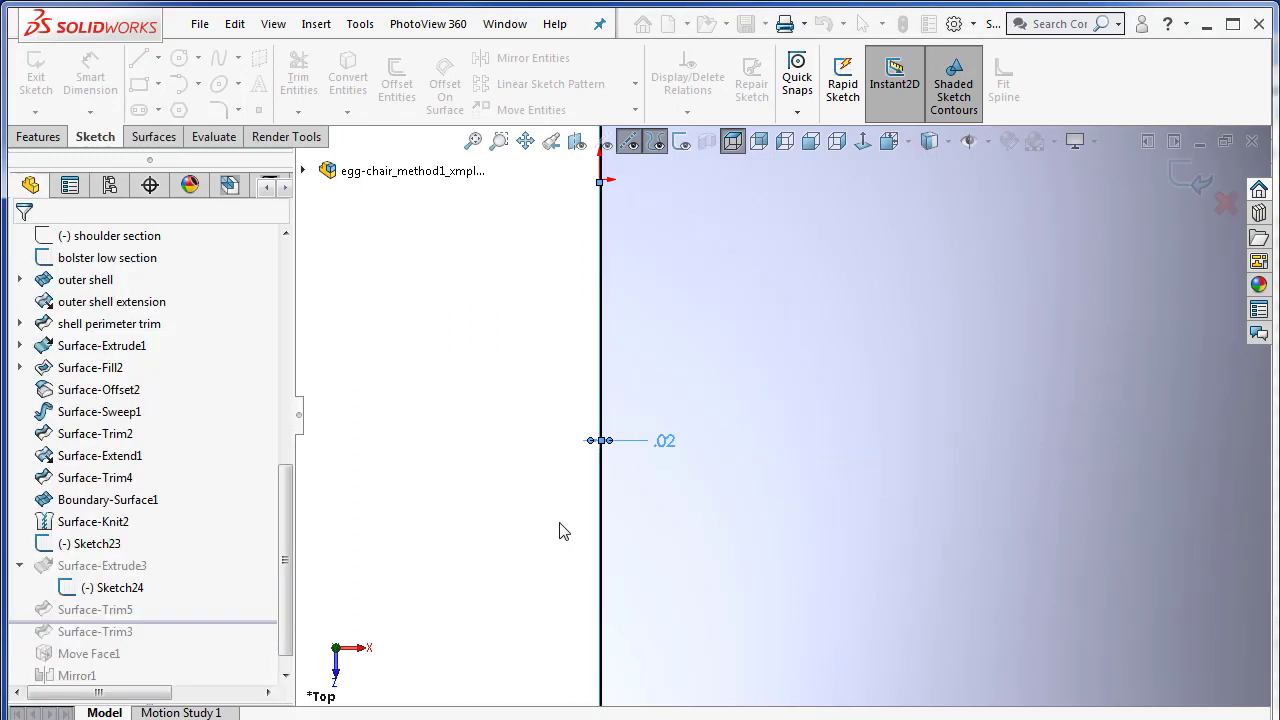
pyautogui.scroll(-3, 590, 450)
pyautogui.scroll(-3, 676, 416)
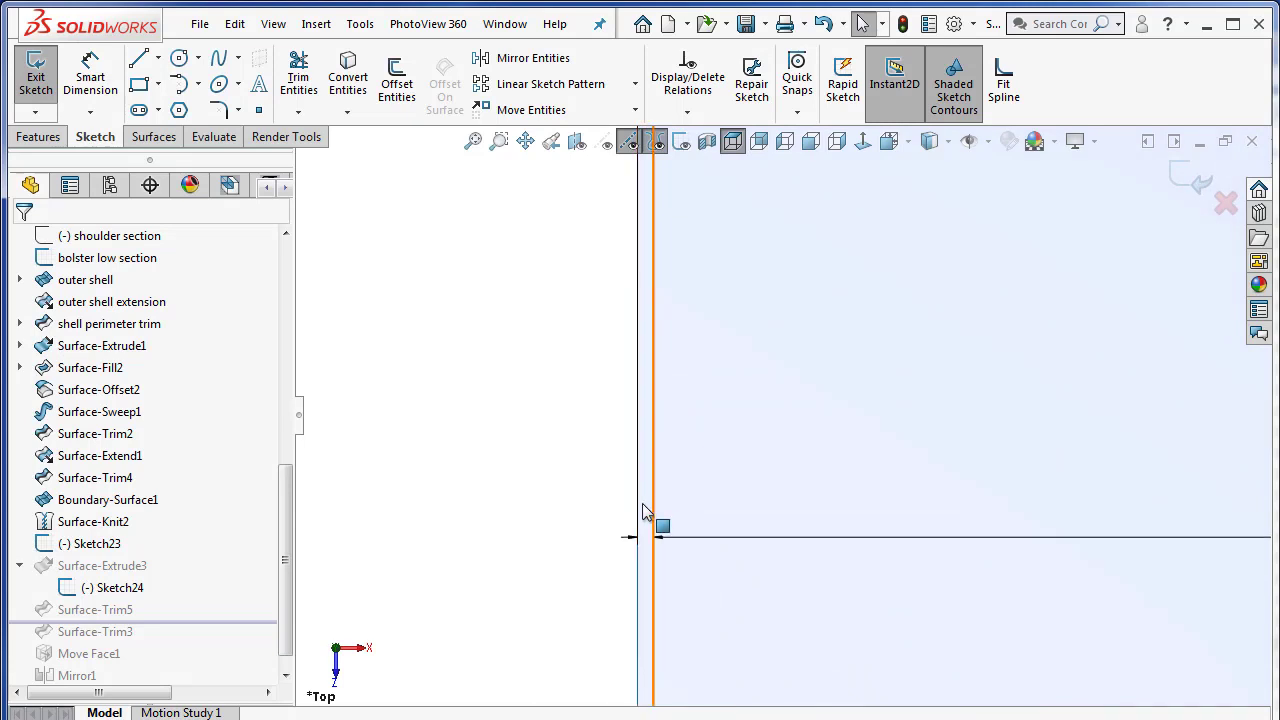
pyautogui.scroll(3, 800, 540)
pyautogui.scroll(5, 857, 529)
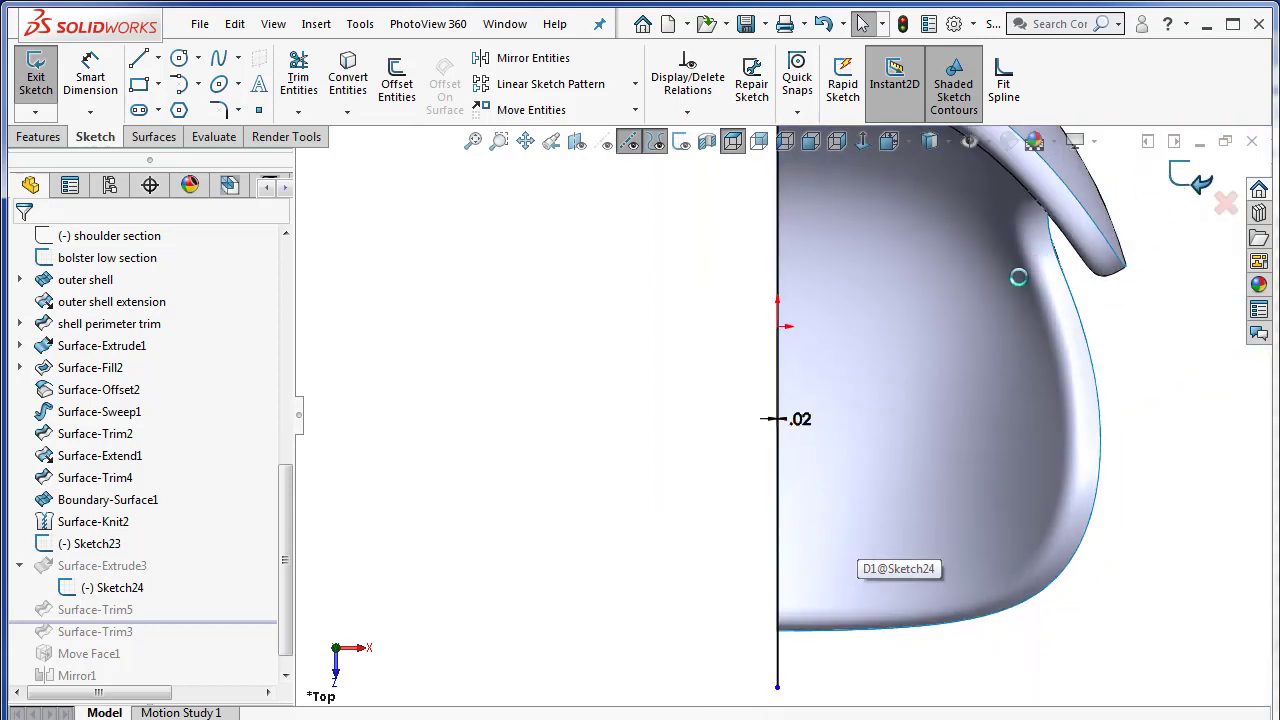
# Exit the sketch with a rebuild and roll the feature history back to just before Surface-Trim5.
pyautogui.hotkey('ctrl', 'b')
pyautogui.moveTo(1049, 626)
pyautogui.mouseDown(button='middle')
pyautogui.moveTo(1035, 452)
pyautogui.moveTo(1074, 371)
pyautogui.moveTo(894, 672)
pyautogui.mouseUp(button='middle')
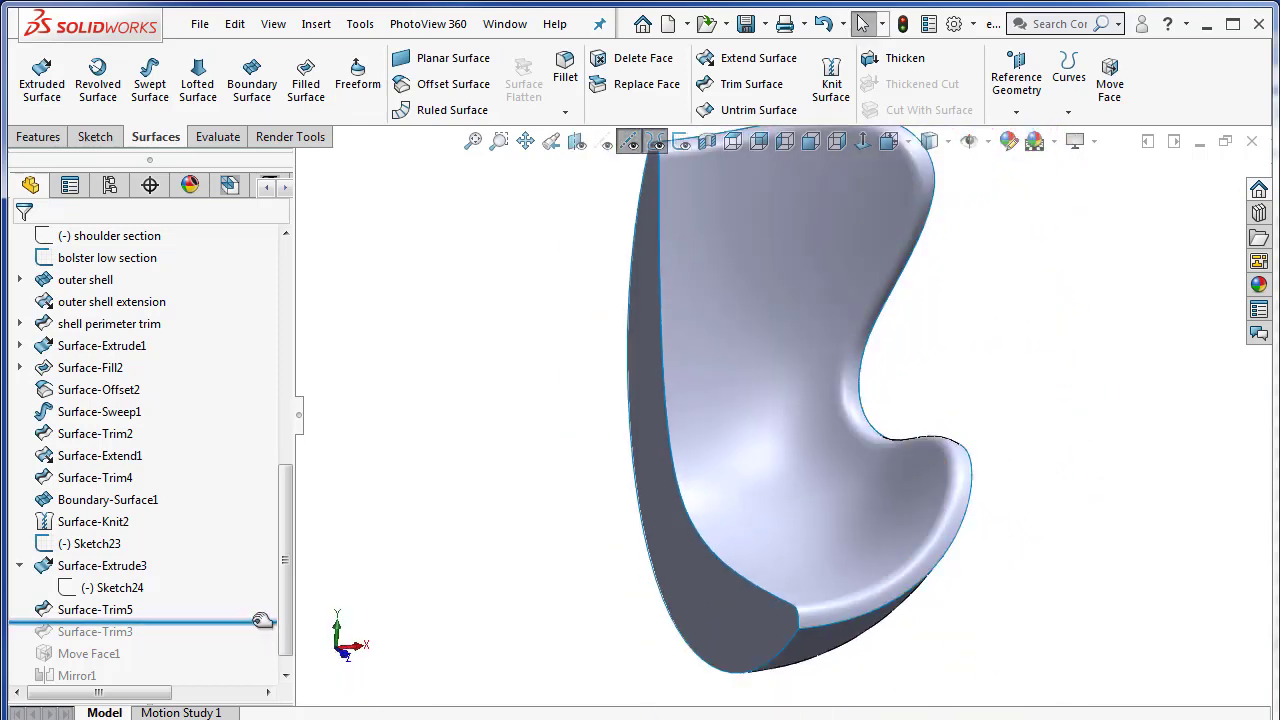
pyautogui.moveTo(261, 620); pyautogui.dragTo(258, 599)
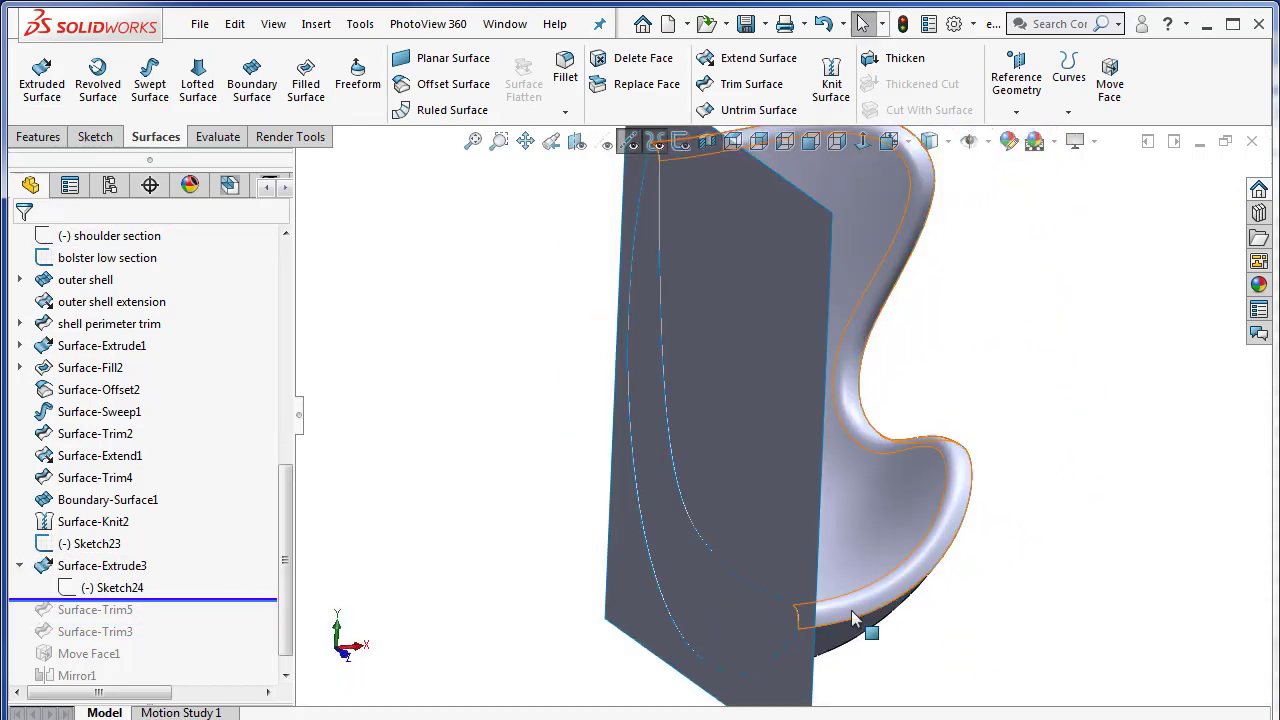
# Examine where the extruded flat surface intersects the rolled rim at the shell's lower front corner.
pyautogui.scroll(-10, 853, 618)
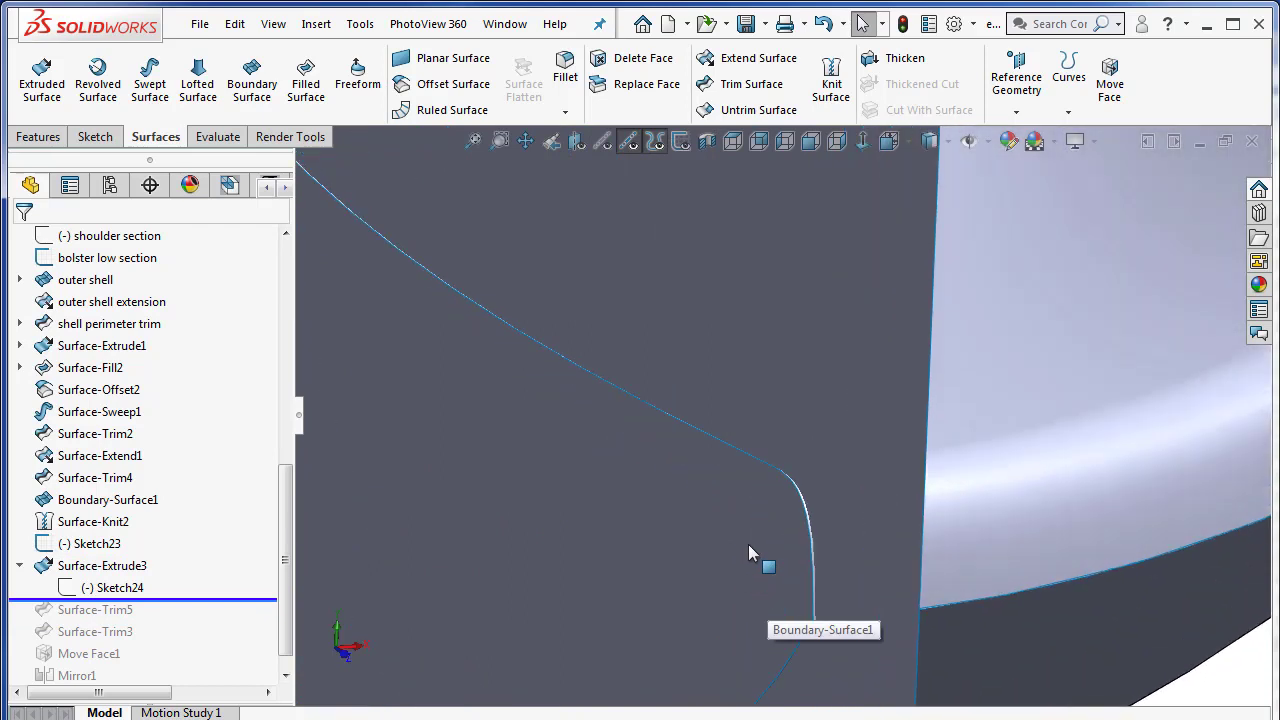
pyautogui.scroll(-2, 756, 545)
pyautogui.scroll(-2, 843, 489)
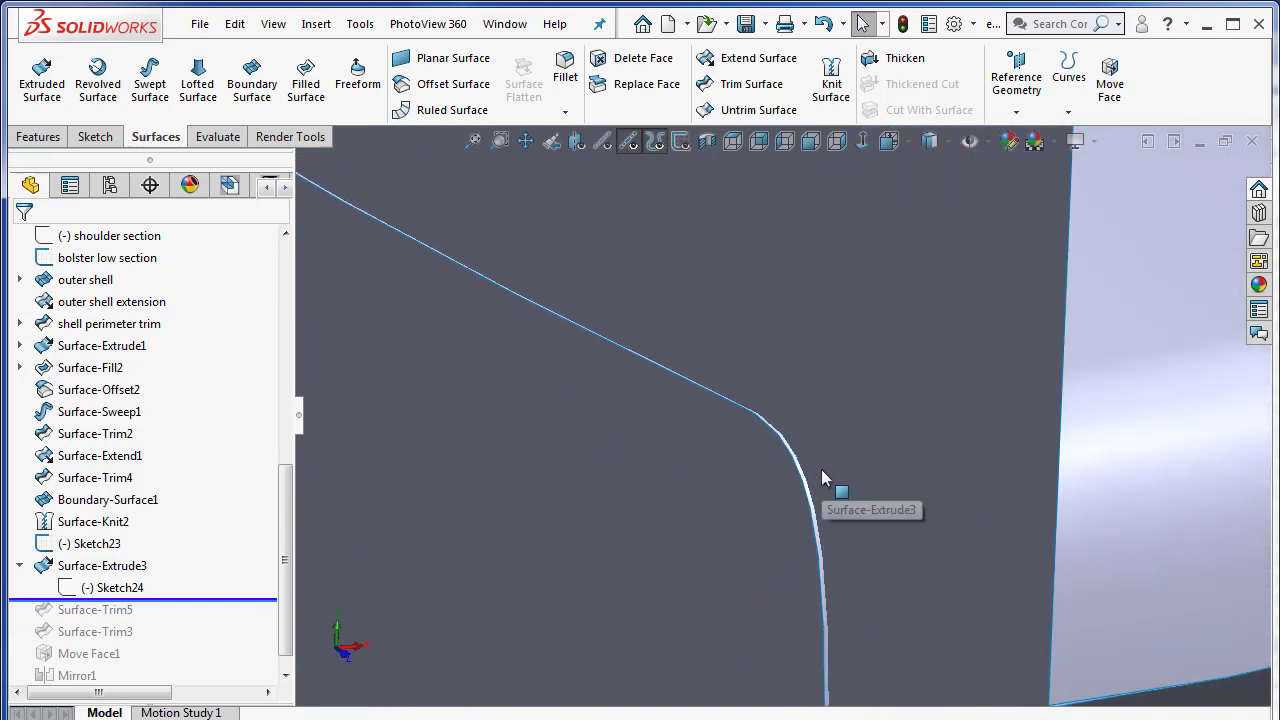
pyautogui.moveTo(808, 471)
pyautogui.mouseDown(button='middle')
pyautogui.moveTo(786, 449)
pyautogui.moveTo(797, 463)
pyautogui.mouseUp(button='middle')
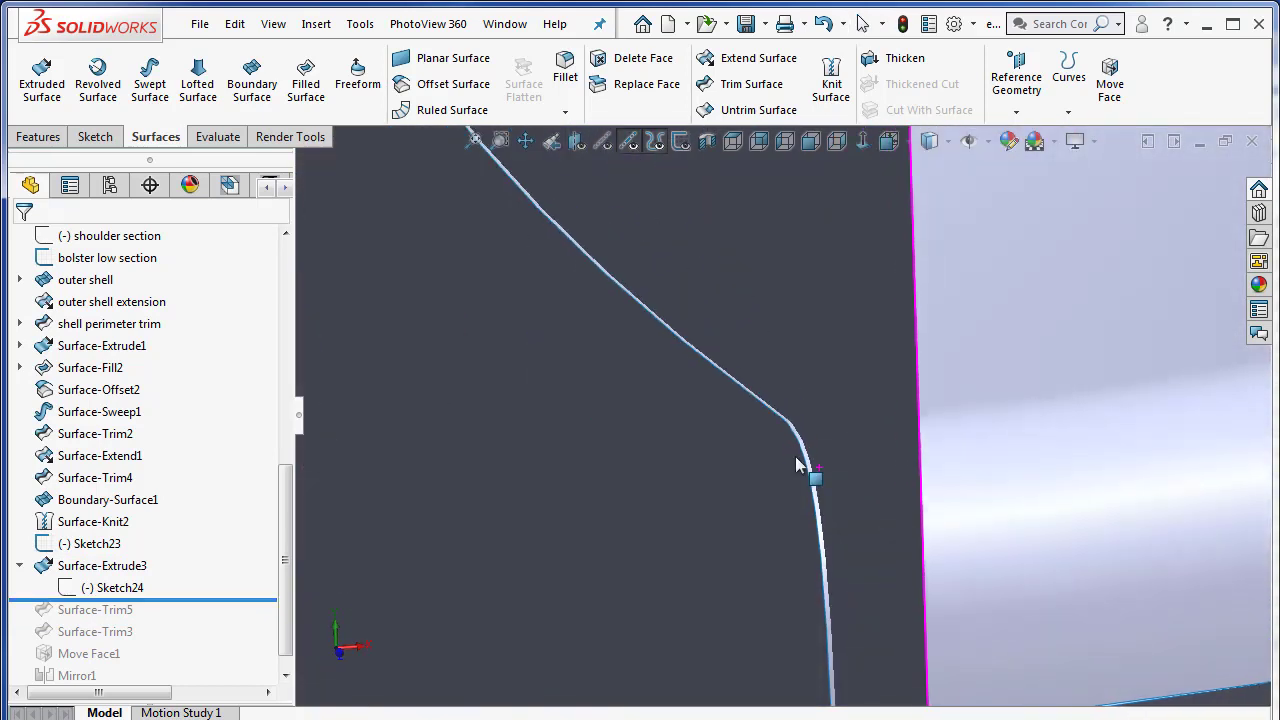
pyautogui.scroll(5, 797, 463)
pyautogui.click(705, 445)
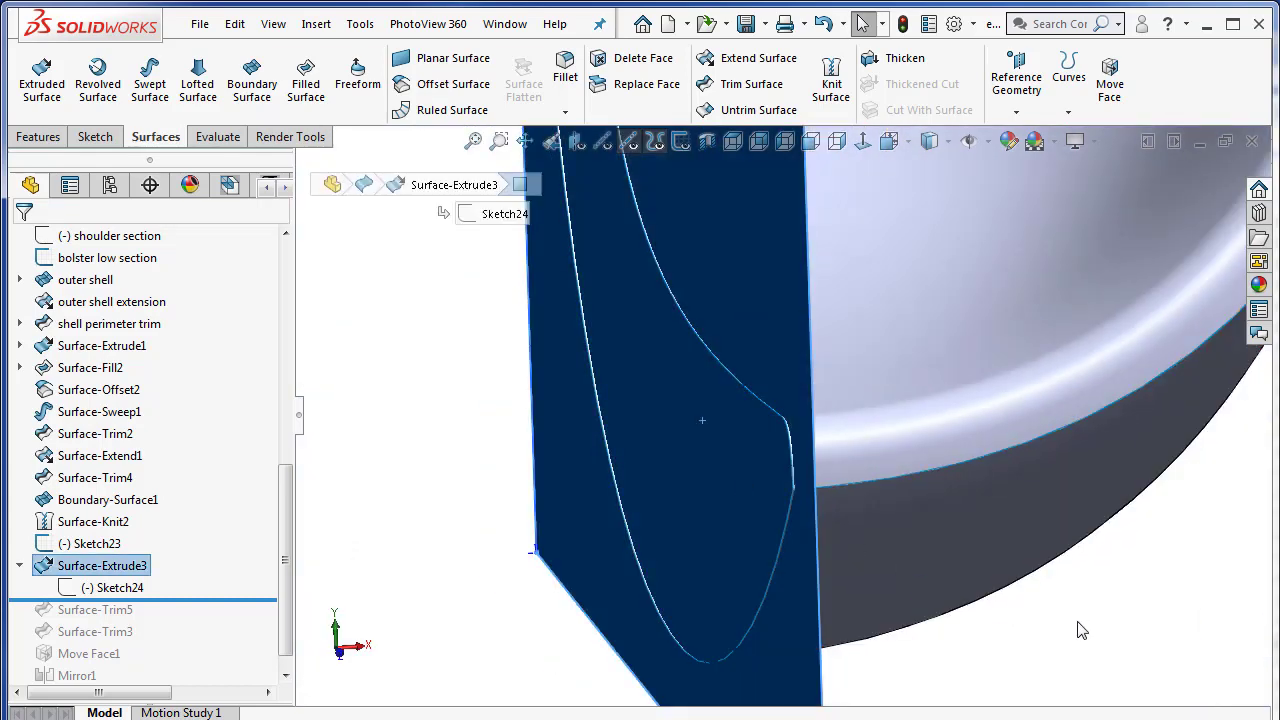
pyautogui.click(1052, 593)
pyautogui.scroll(5, 1040, 582)
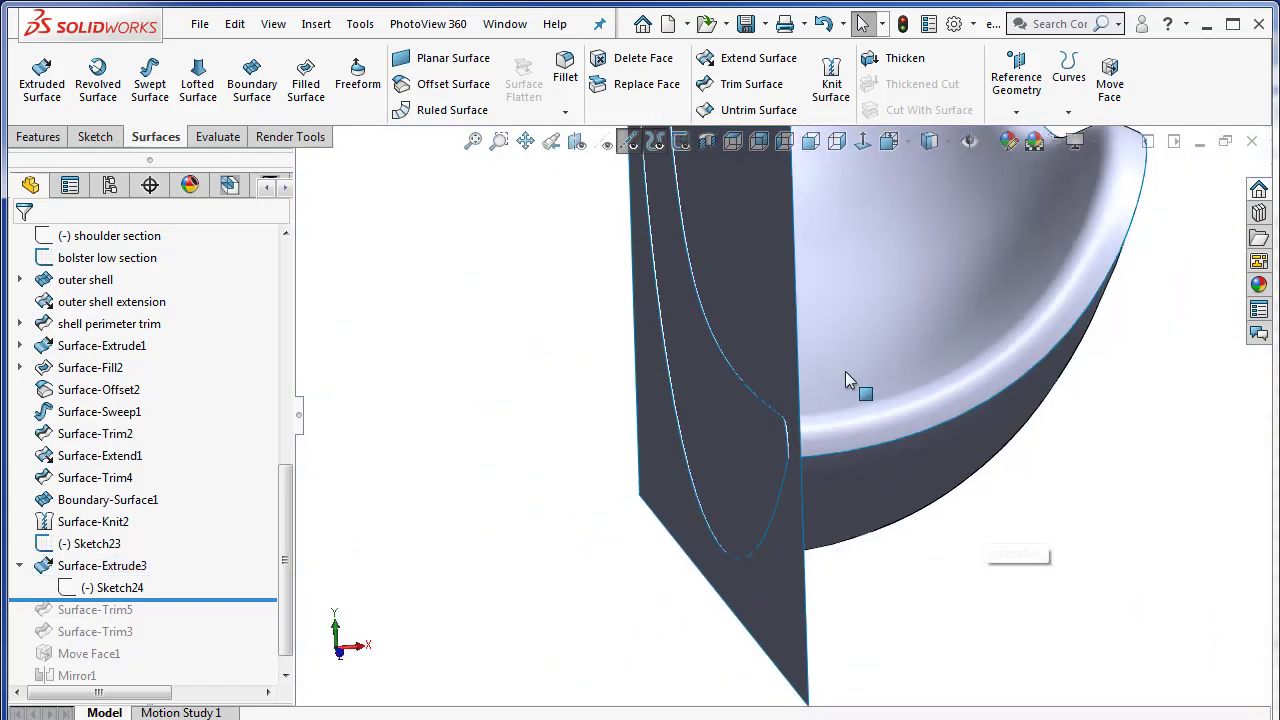
pyautogui.scroll(4, 845, 371)
pyautogui.moveTo(801, 242); pyautogui.dragTo(850, 430, button='middle')
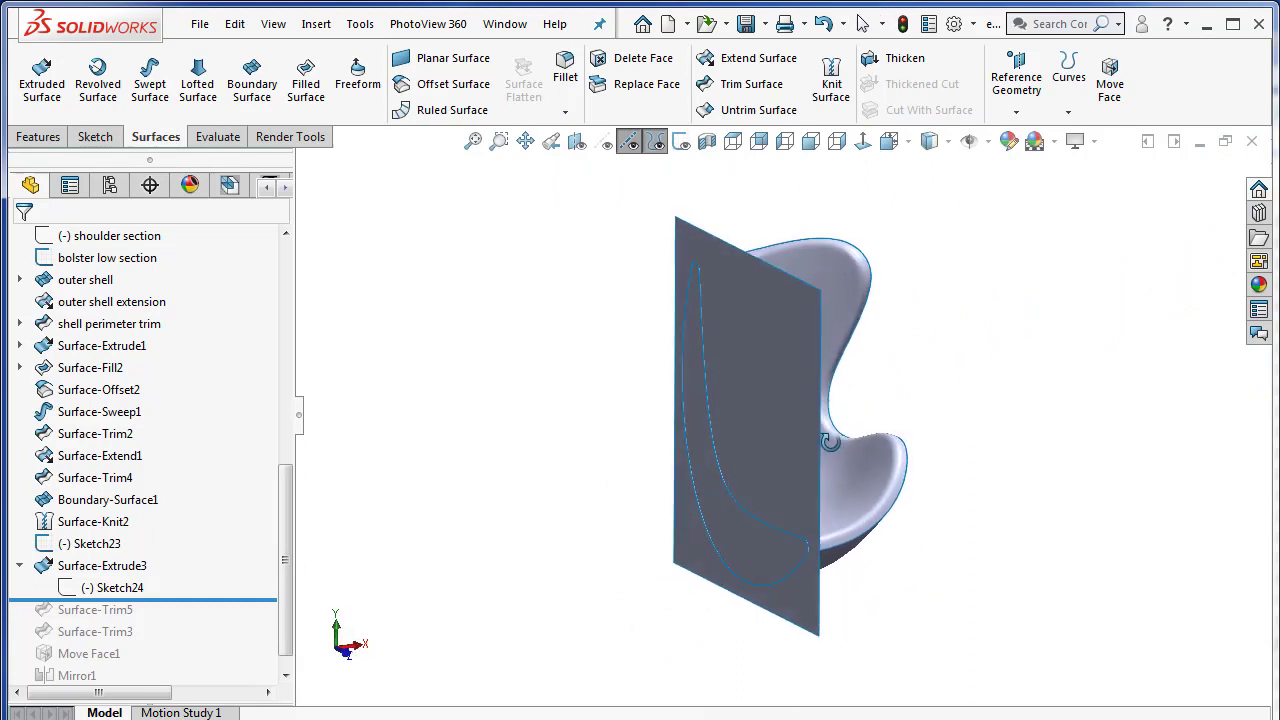
# Start a mutual surface trim using Surface-Extrude3, Surface-Knit2 and the shell perimeter trim as trimming surfaces.
pyautogui.scroll(-2, 890, 435)
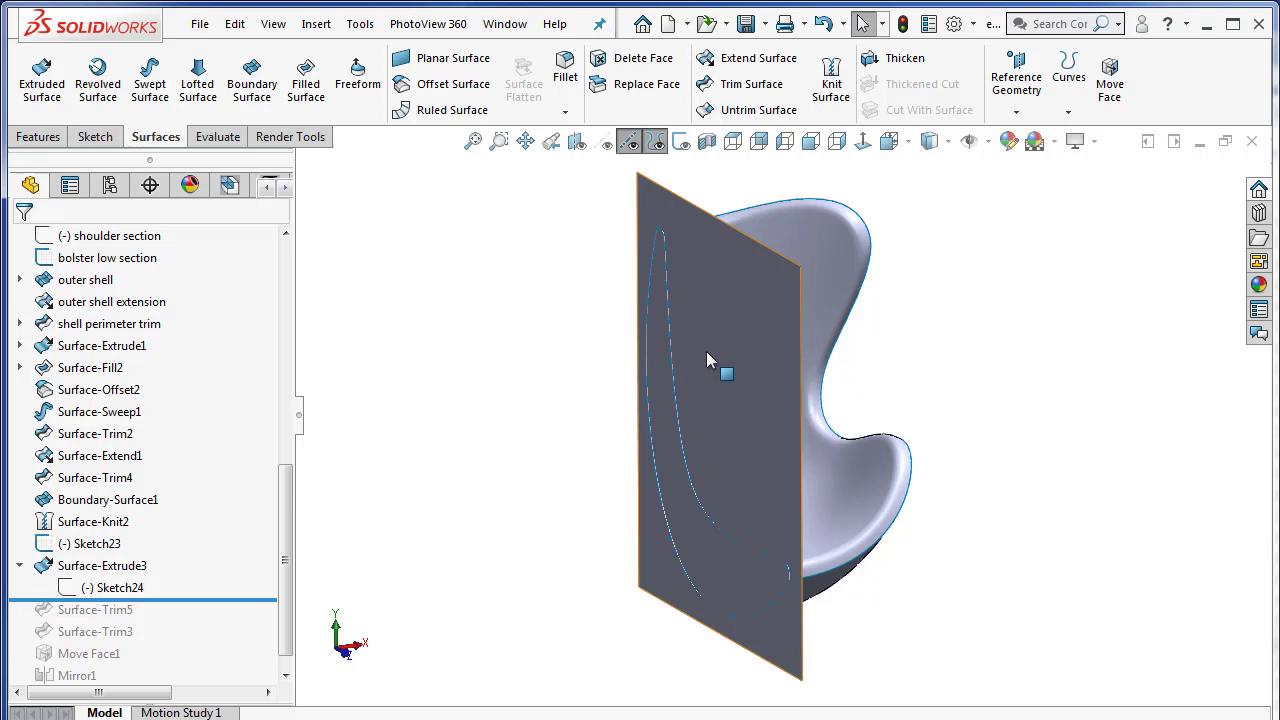
pyautogui.scroll(-2, 808, 568)
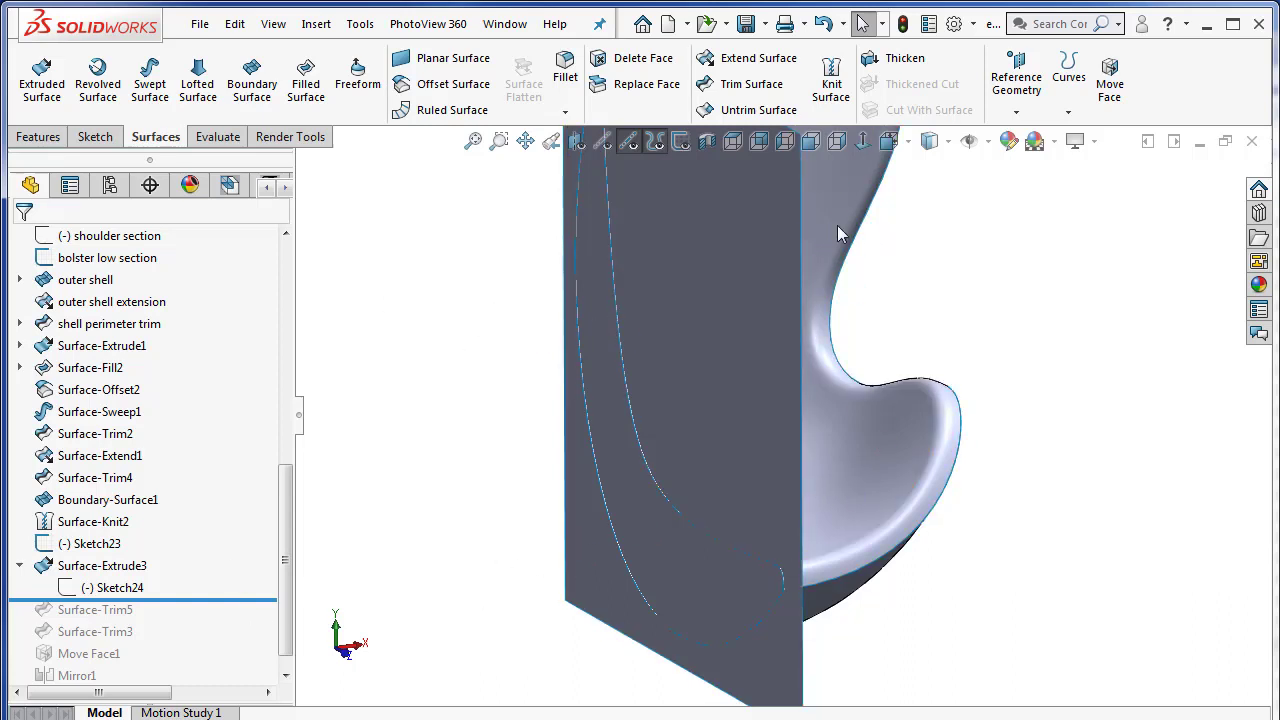
pyautogui.click(735, 84)
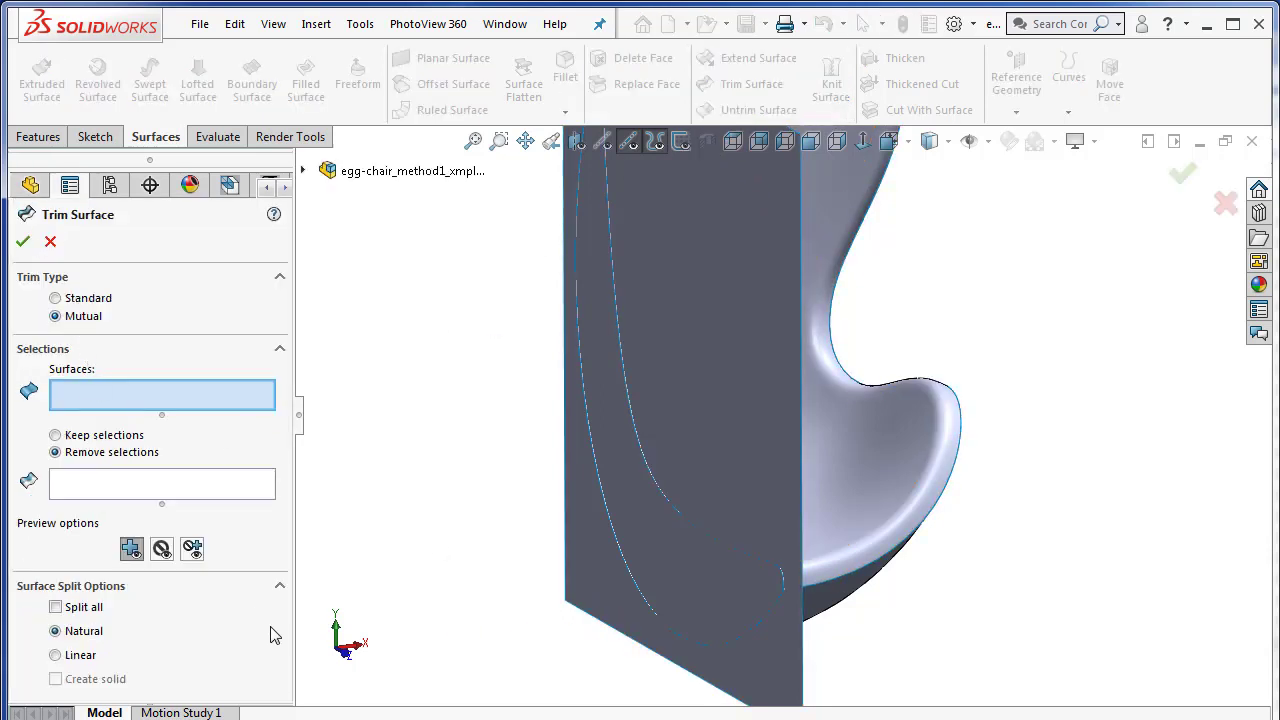
pyautogui.click(730, 422)
pyautogui.click(894, 473)
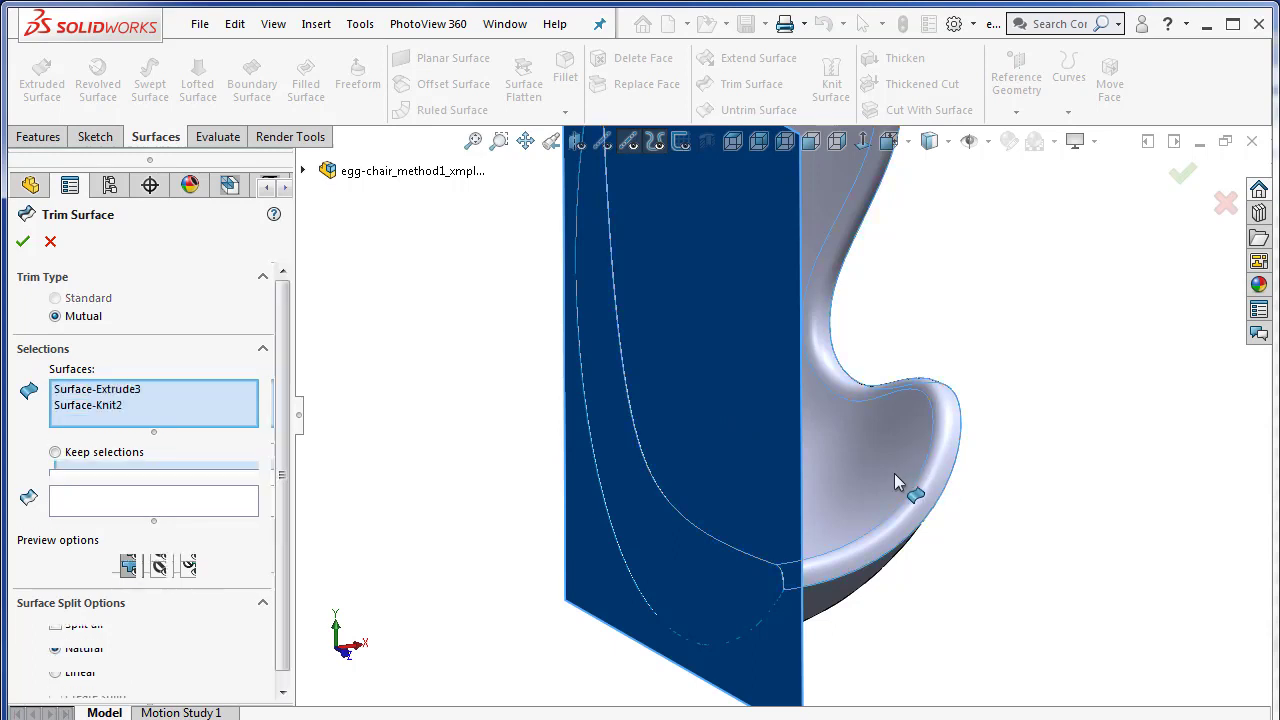
pyautogui.click(838, 607)
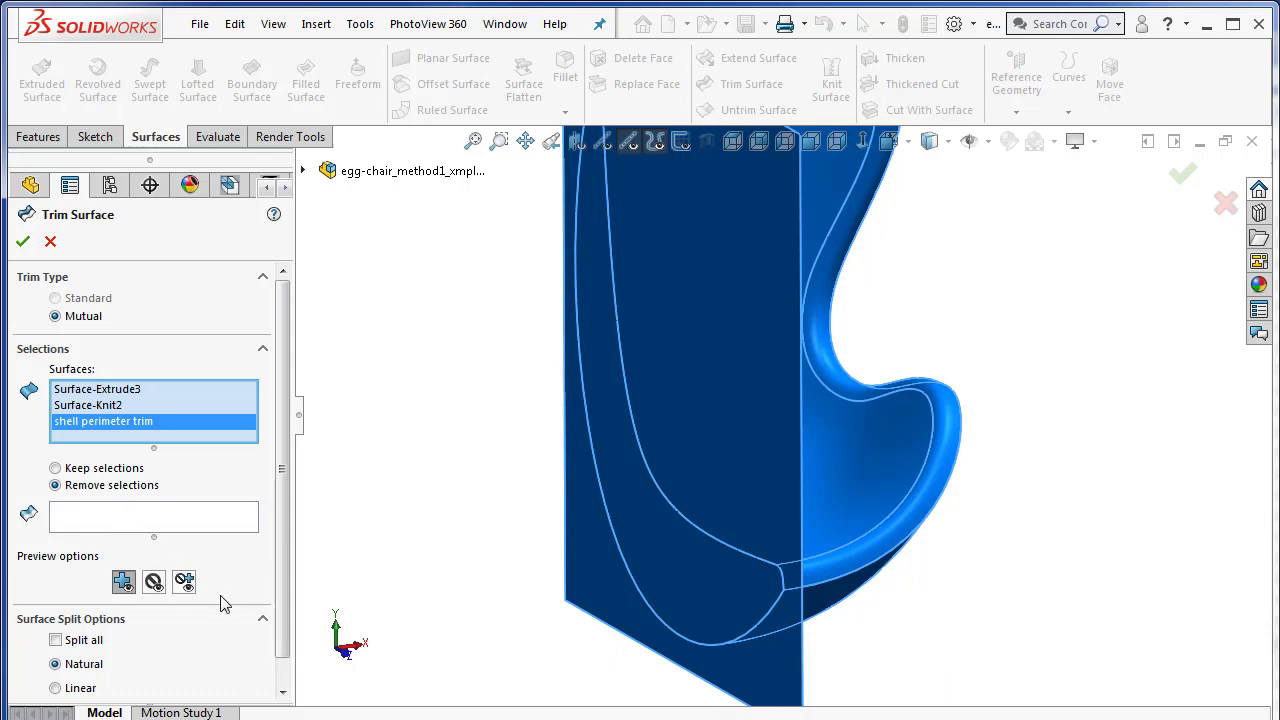
pyautogui.scroll(-4, 783, 590)
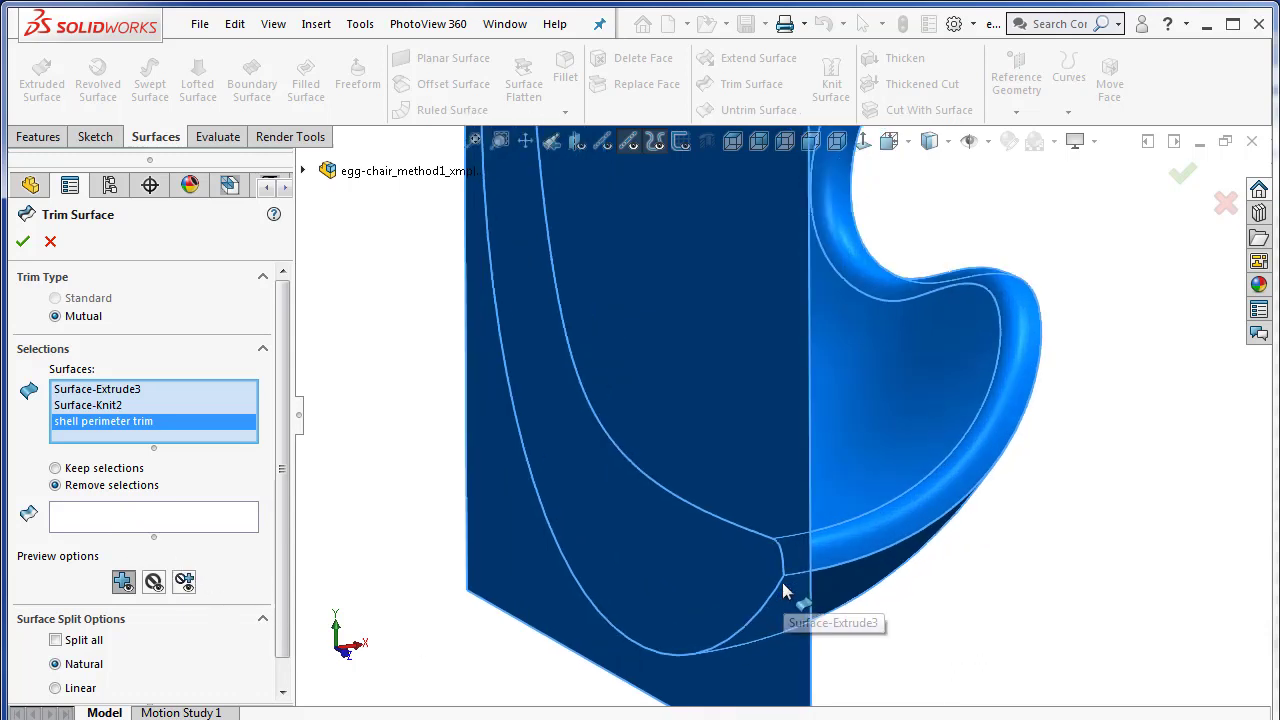
pyautogui.scroll(-2, 765, 575)
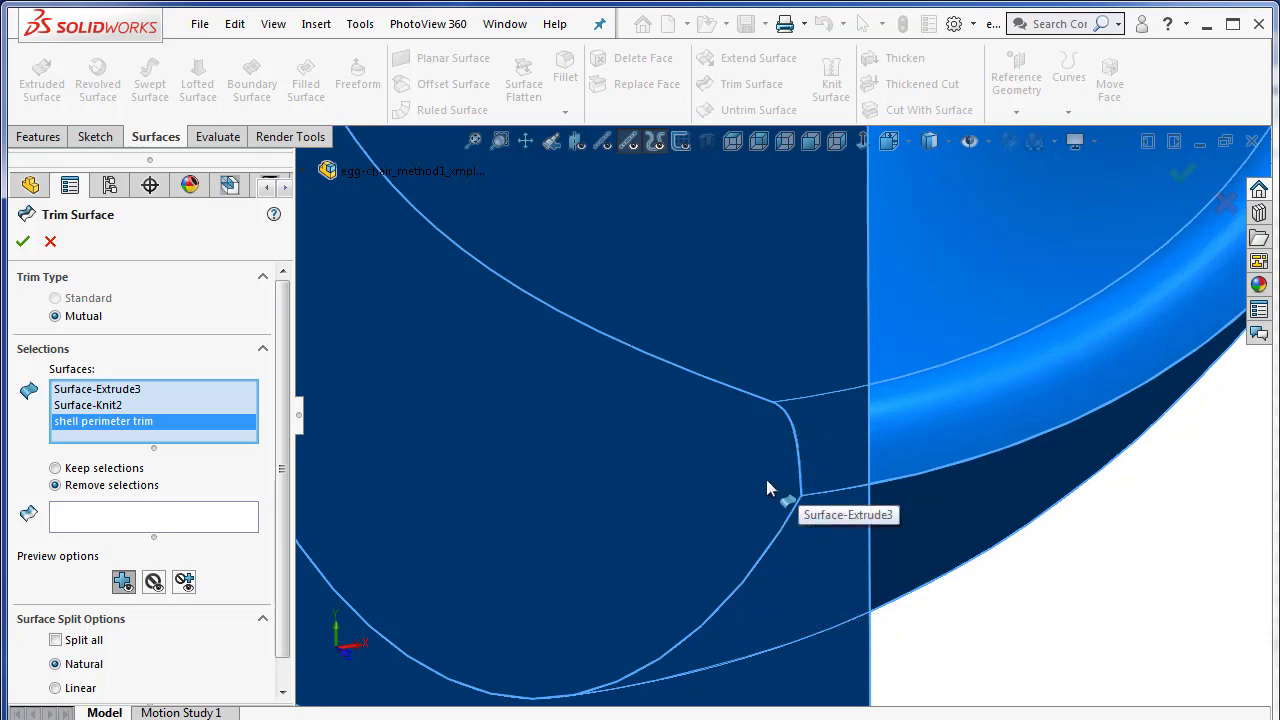
pyautogui.scroll(9, 760, 483)
pyautogui.scroll(-3, 716, 265)
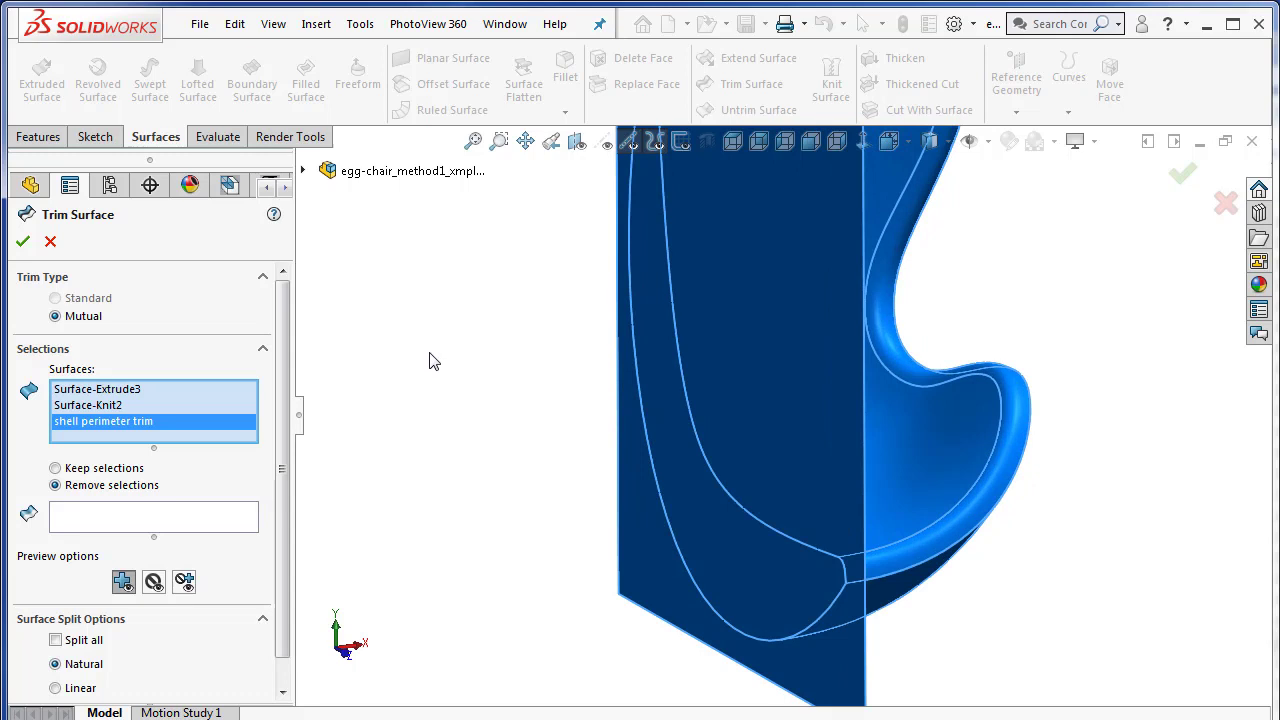
# Choose to keep selections and pick the flat area inside the shell profile, the knitted inner surface and the outer shell.
pyautogui.click(55, 469)
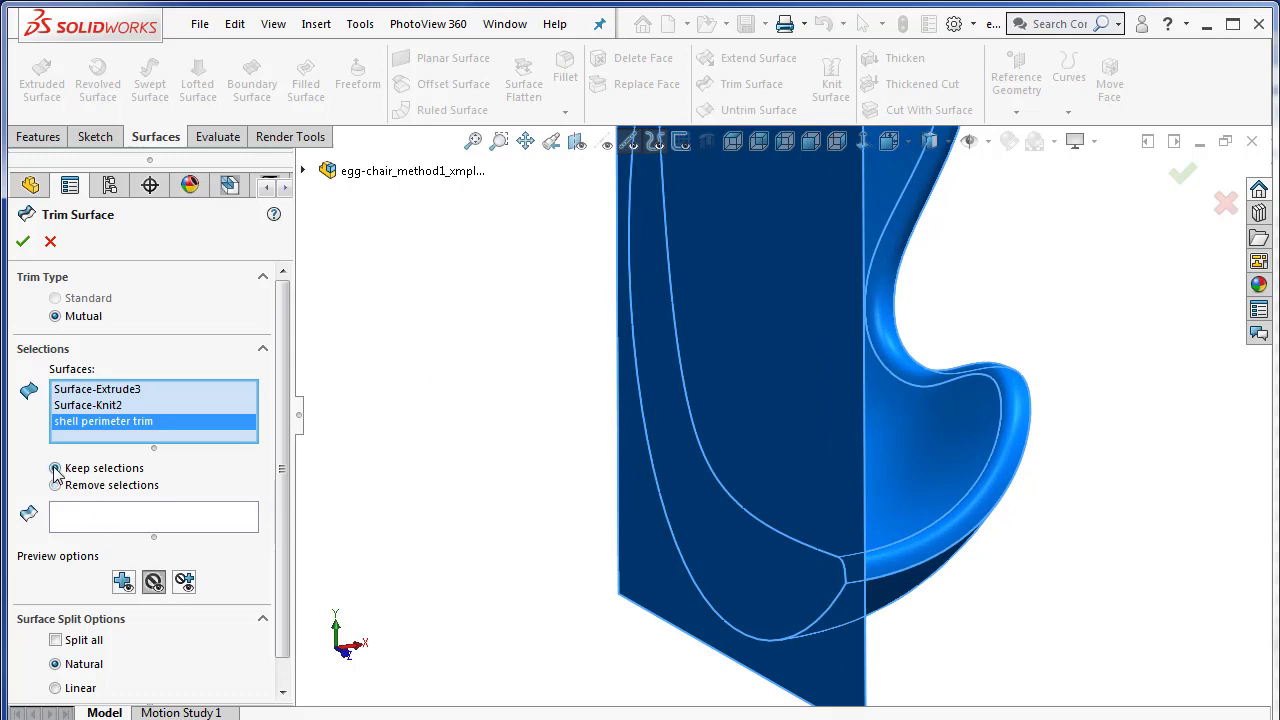
pyautogui.click(101, 519)
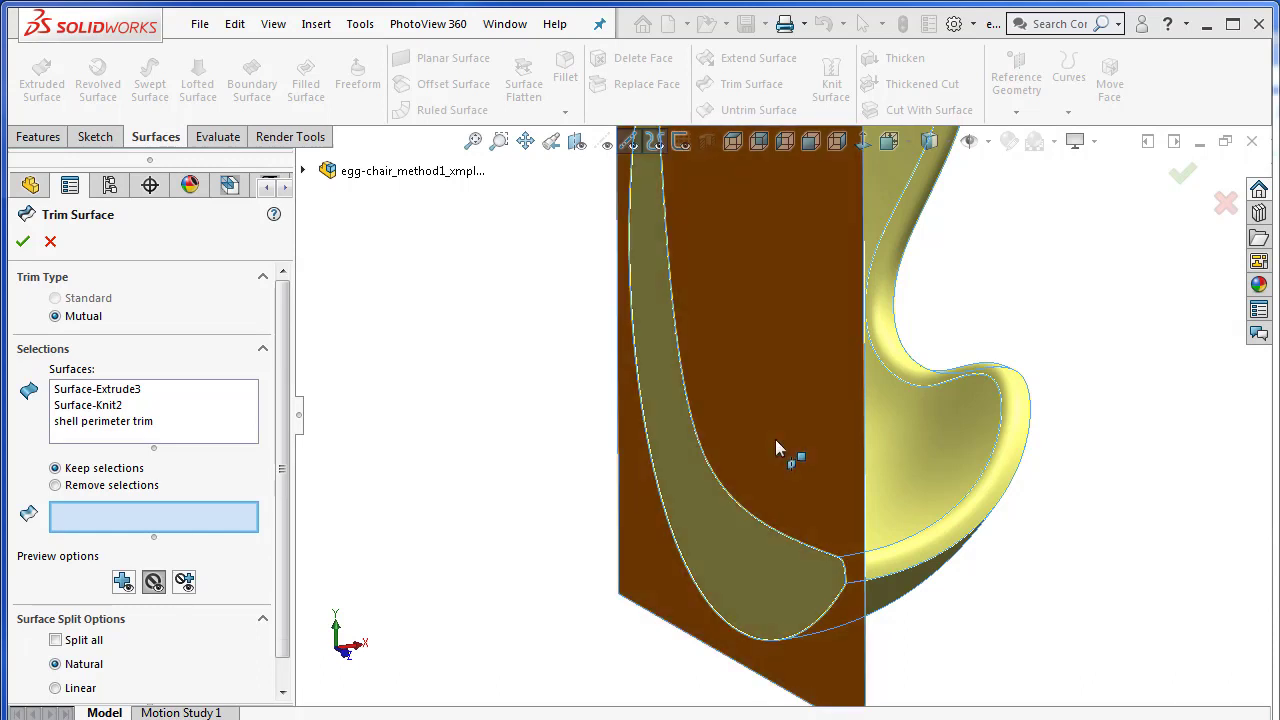
pyautogui.click(745, 588)
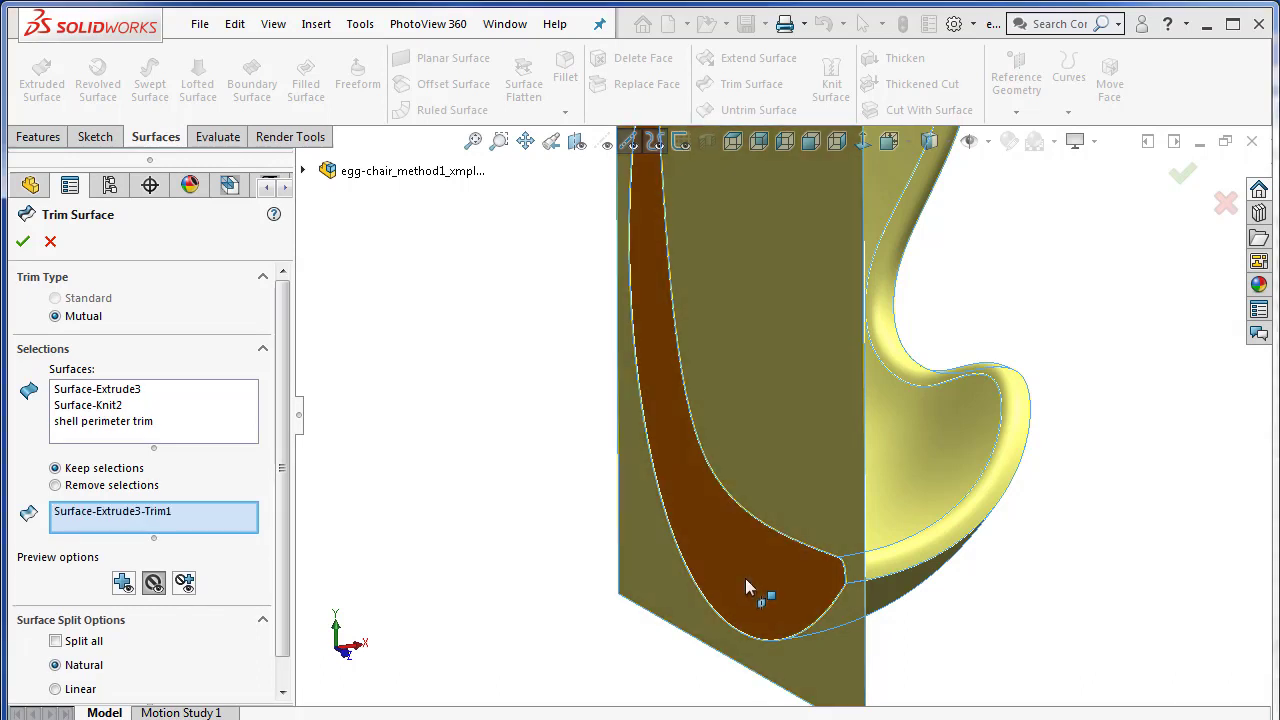
pyautogui.click(902, 496)
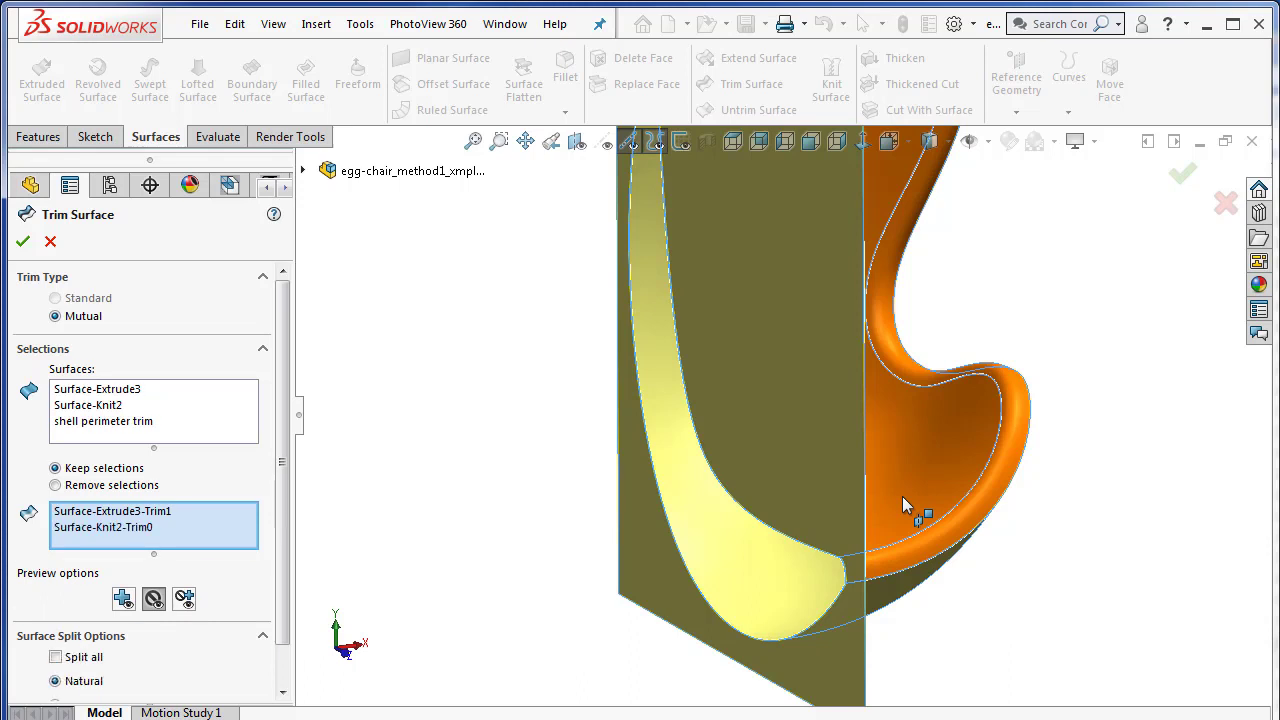
pyautogui.click(909, 600)
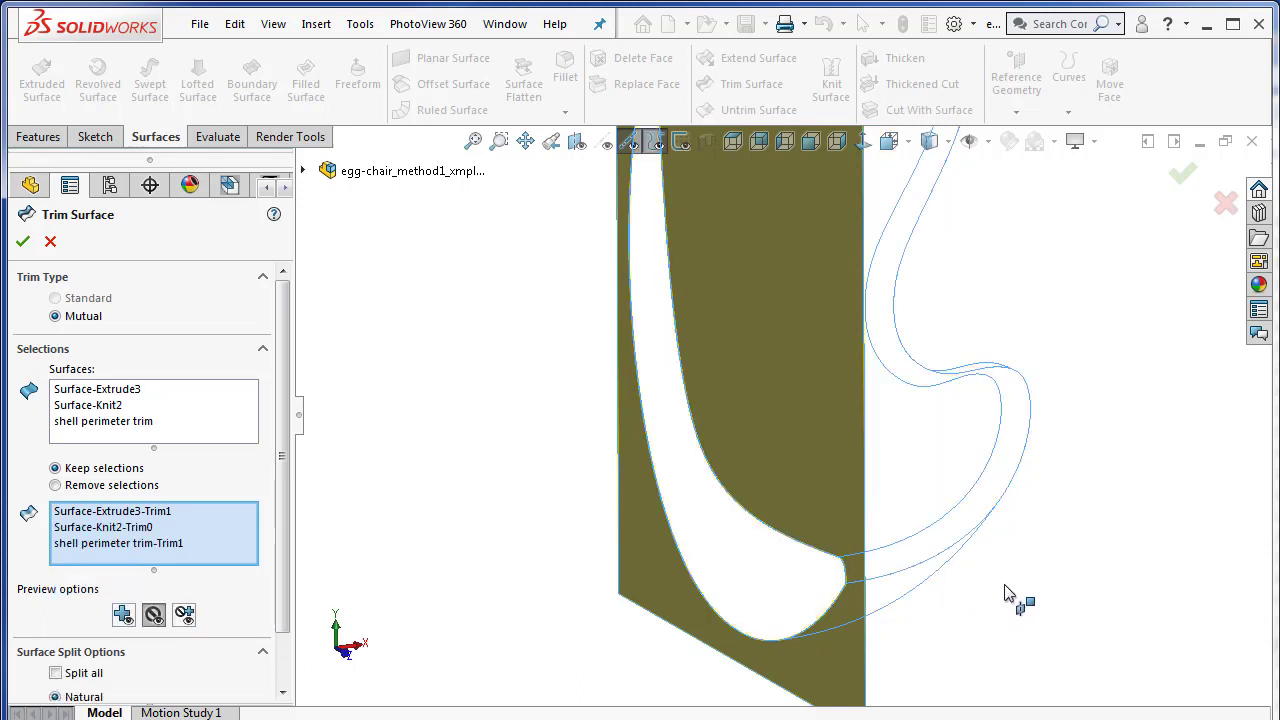
# Enable the Create solid option and complete the mutual trim.
pyautogui.click(153, 615)
pyautogui.scroll(-2, 233, 516)
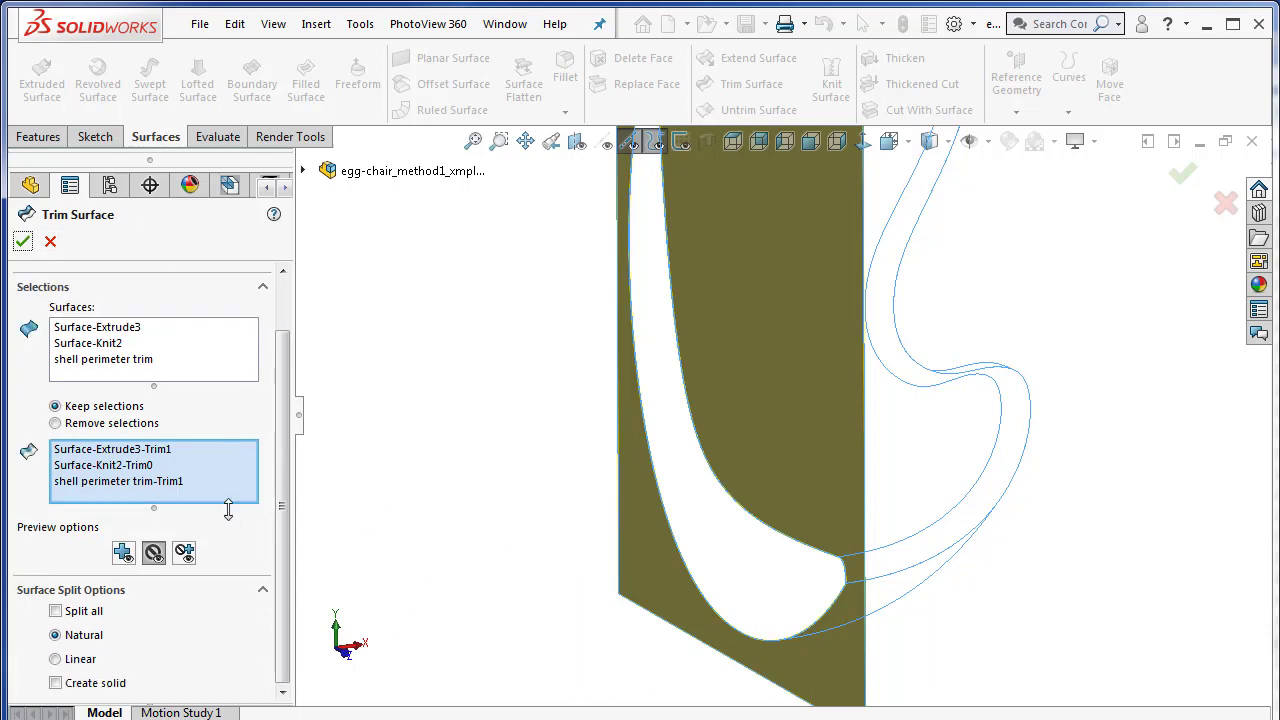
pyautogui.click(55, 684)
pyautogui.scroll(2, 278, 422)
pyautogui.click(23, 242)
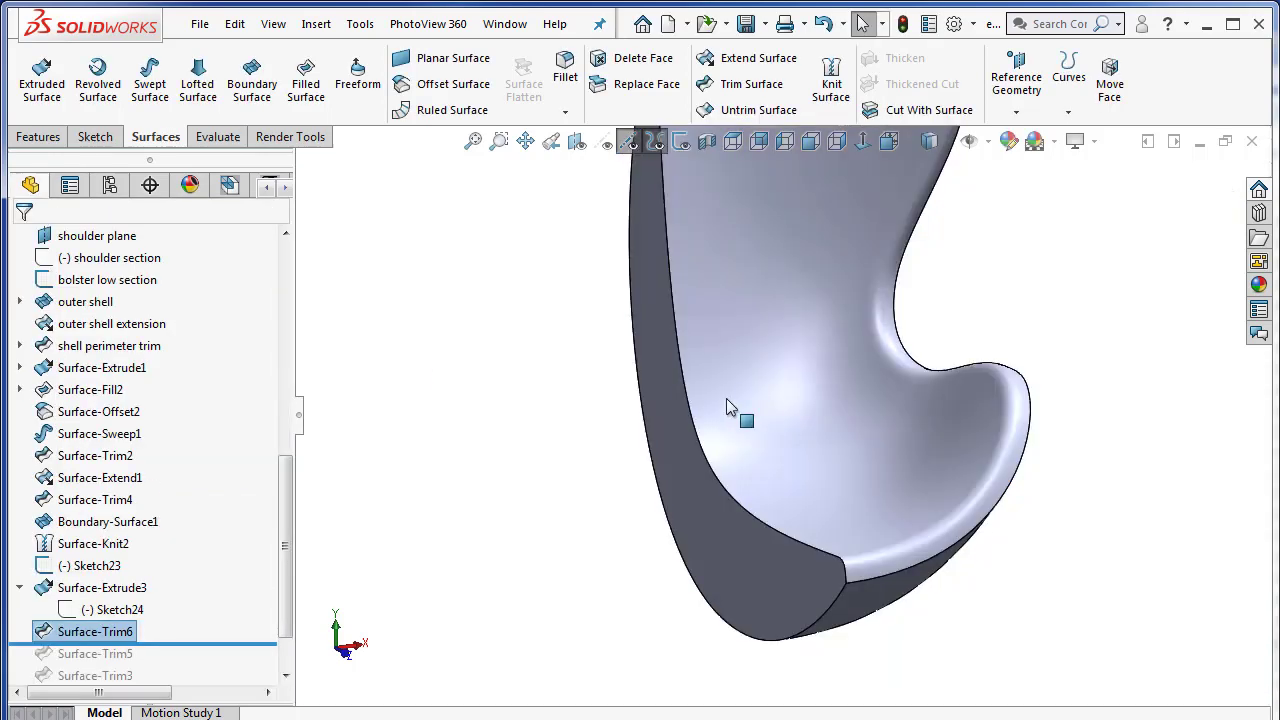
pyautogui.scroll(2, 793, 311)
pyautogui.click(531, 438)
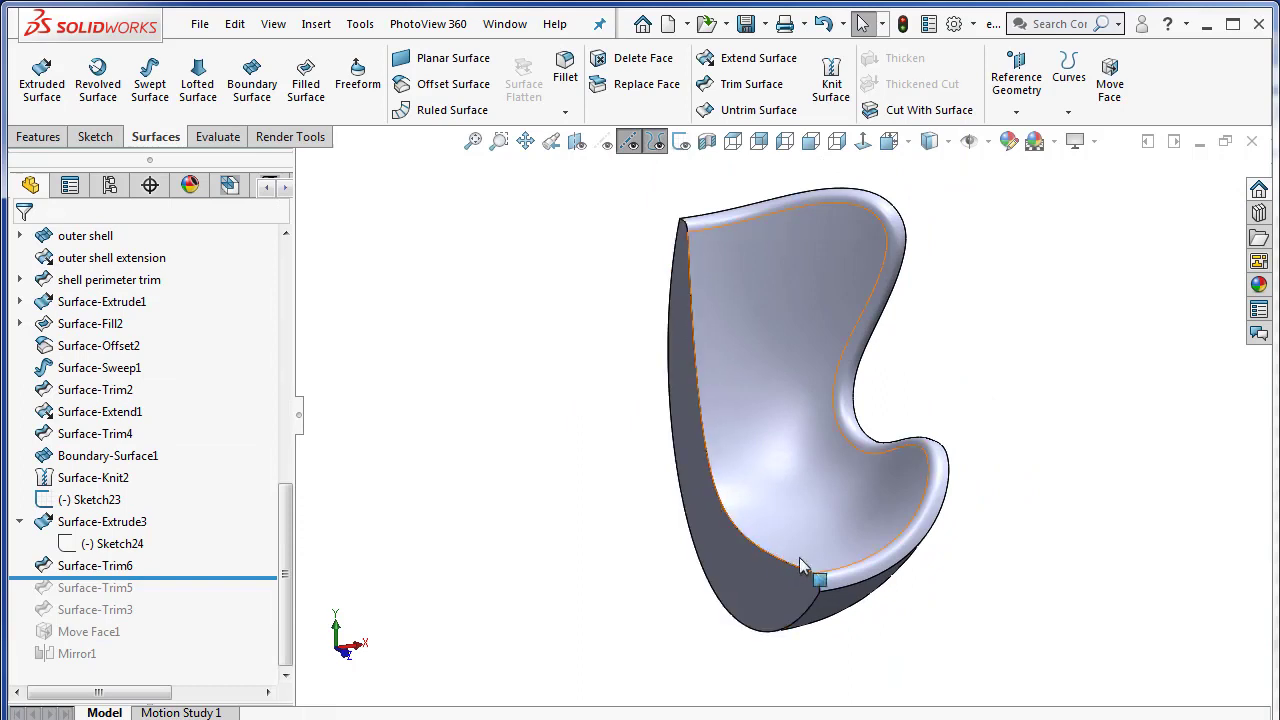
pyautogui.scroll(-1, 745, 320)
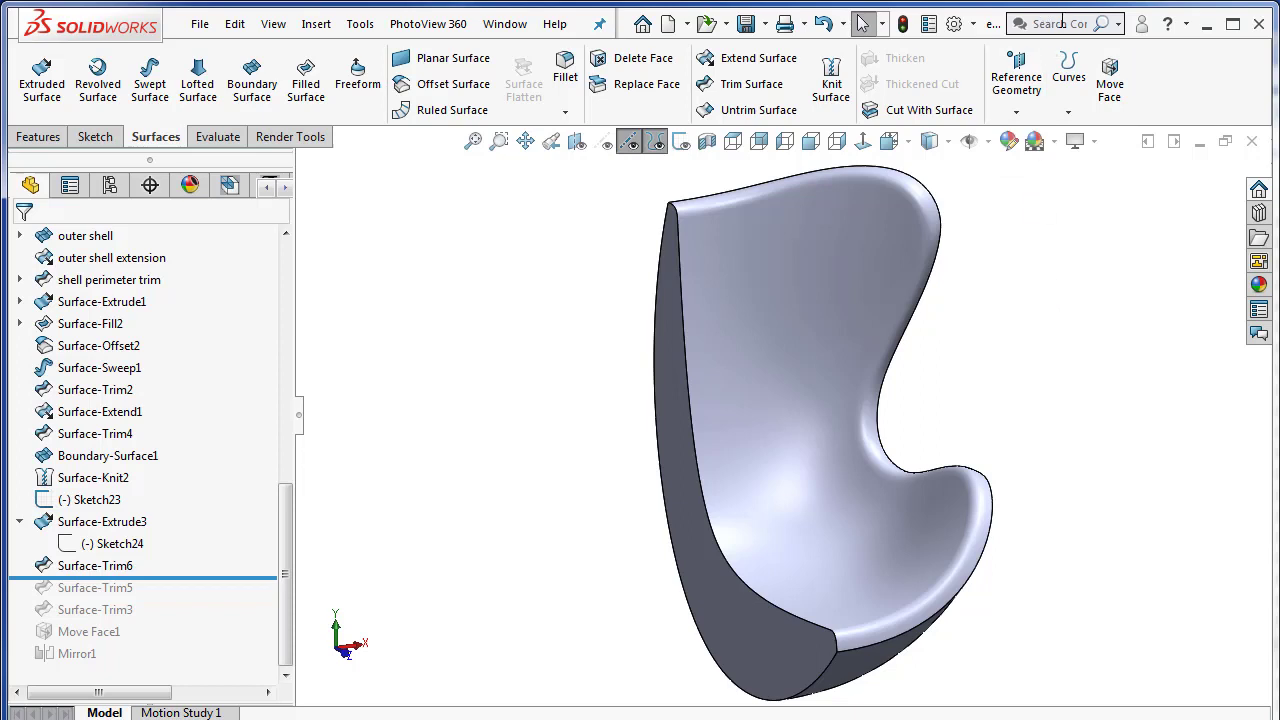
pyautogui.click(1117, 23)
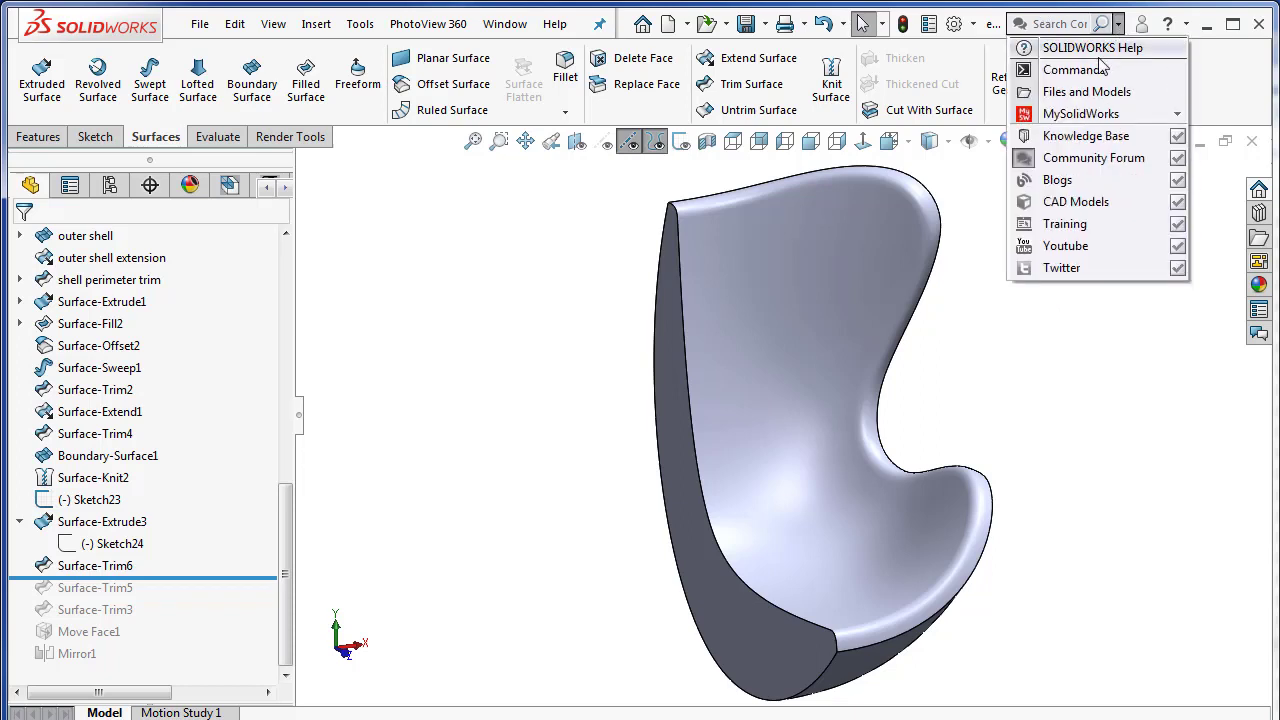
pyautogui.click(1203, 389)
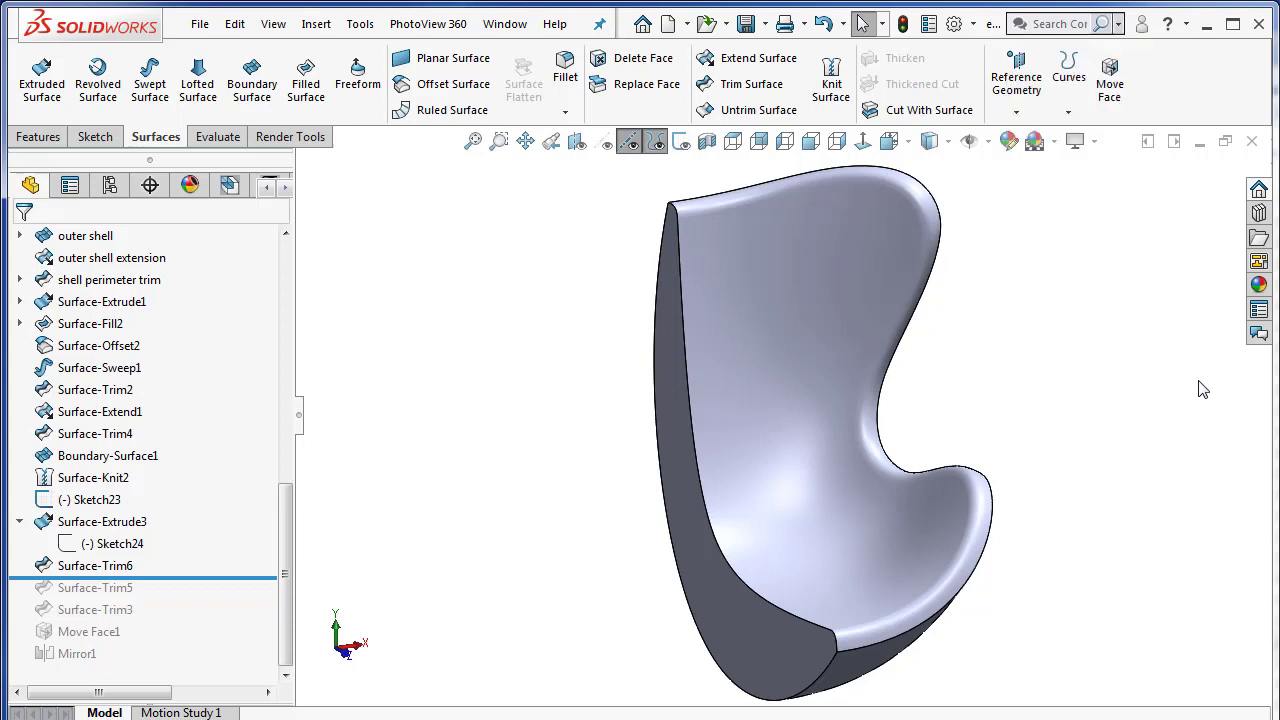
# Offset the flat centre face of the half shell by 0.02 in with Move Face.
pyautogui.click(1109, 84)
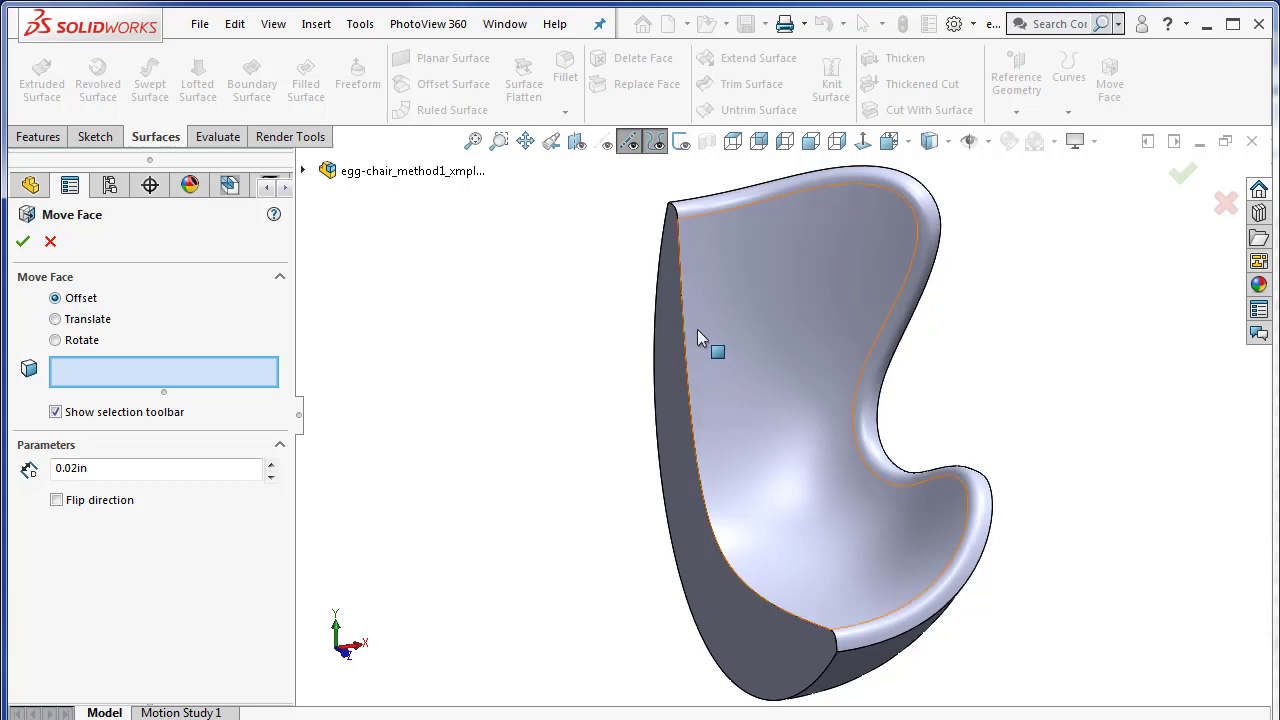
pyautogui.scroll(-5, 690, 322)
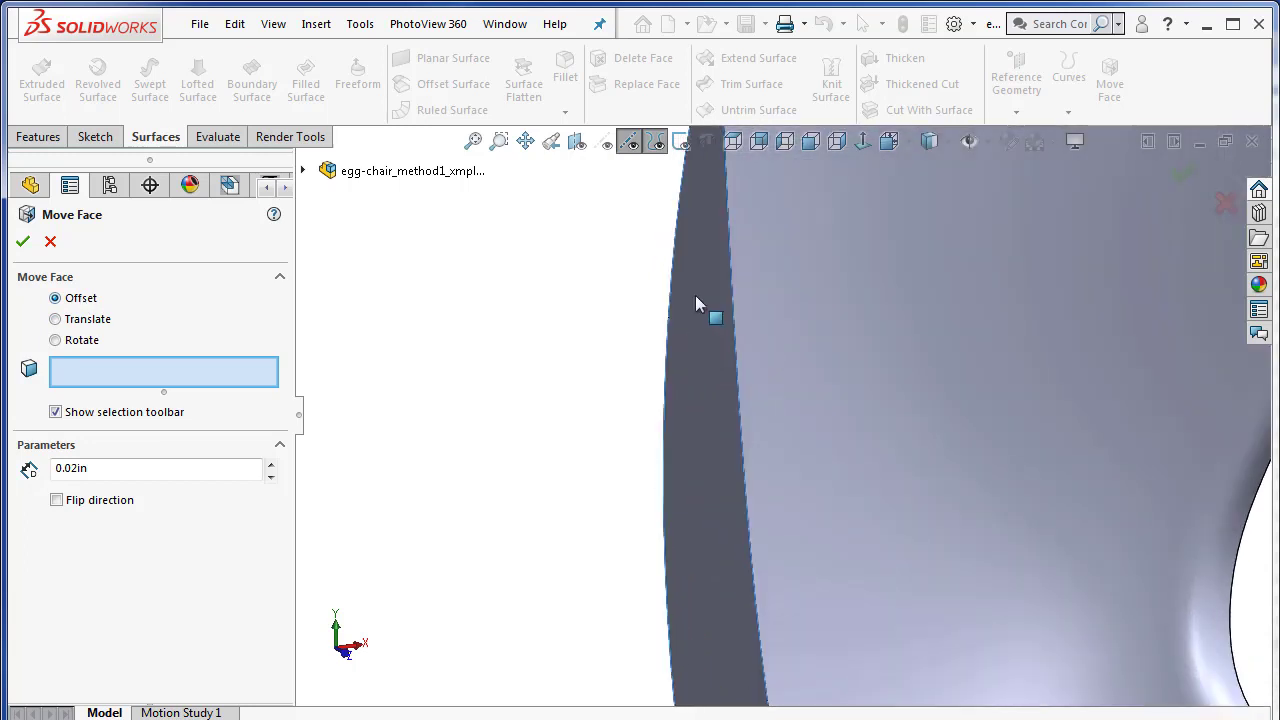
pyautogui.click(695, 300)
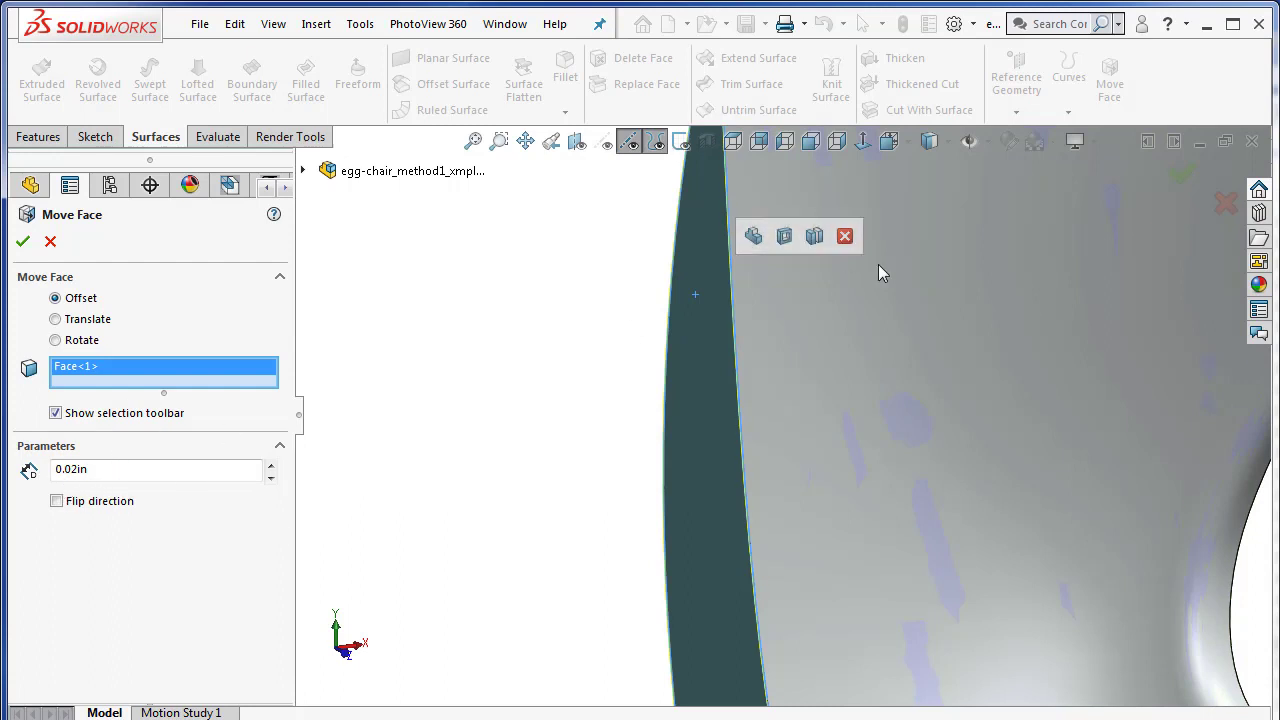
pyautogui.scroll(5, 834, 245)
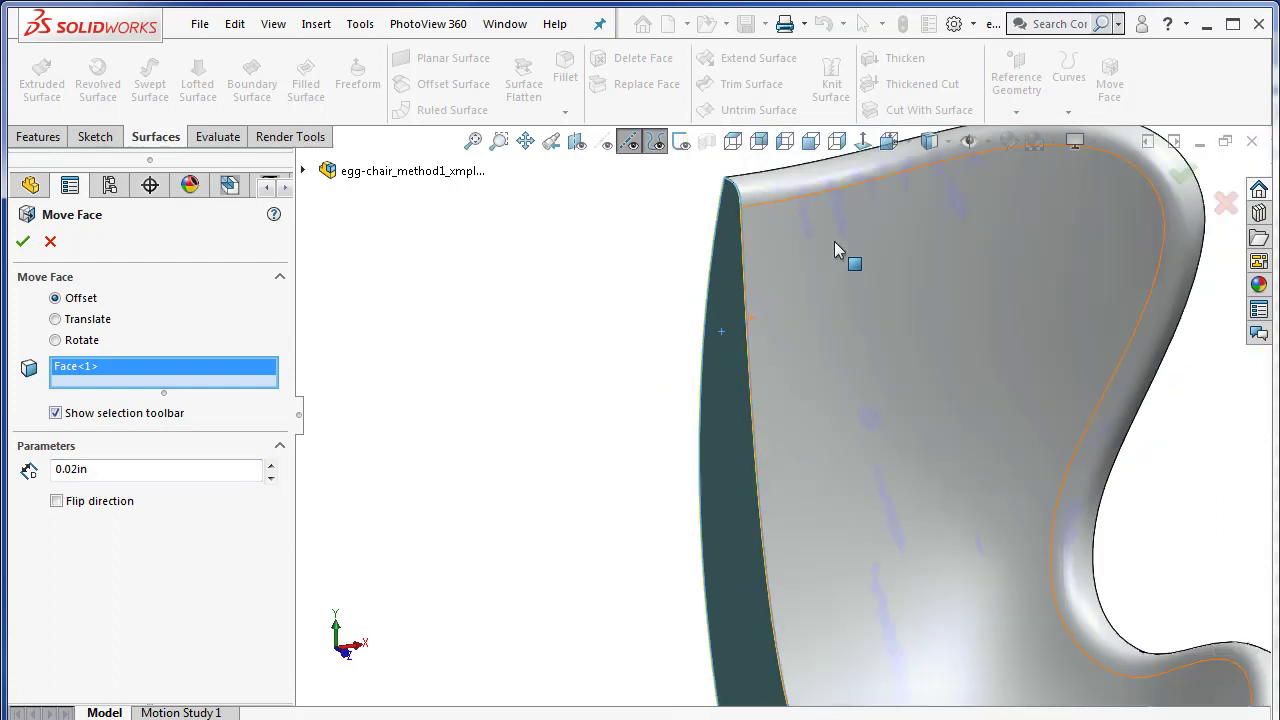
pyautogui.scroll(-6, 765, 252)
pyautogui.moveTo(754, 263); pyautogui.dragTo(716, 258, button='middle')
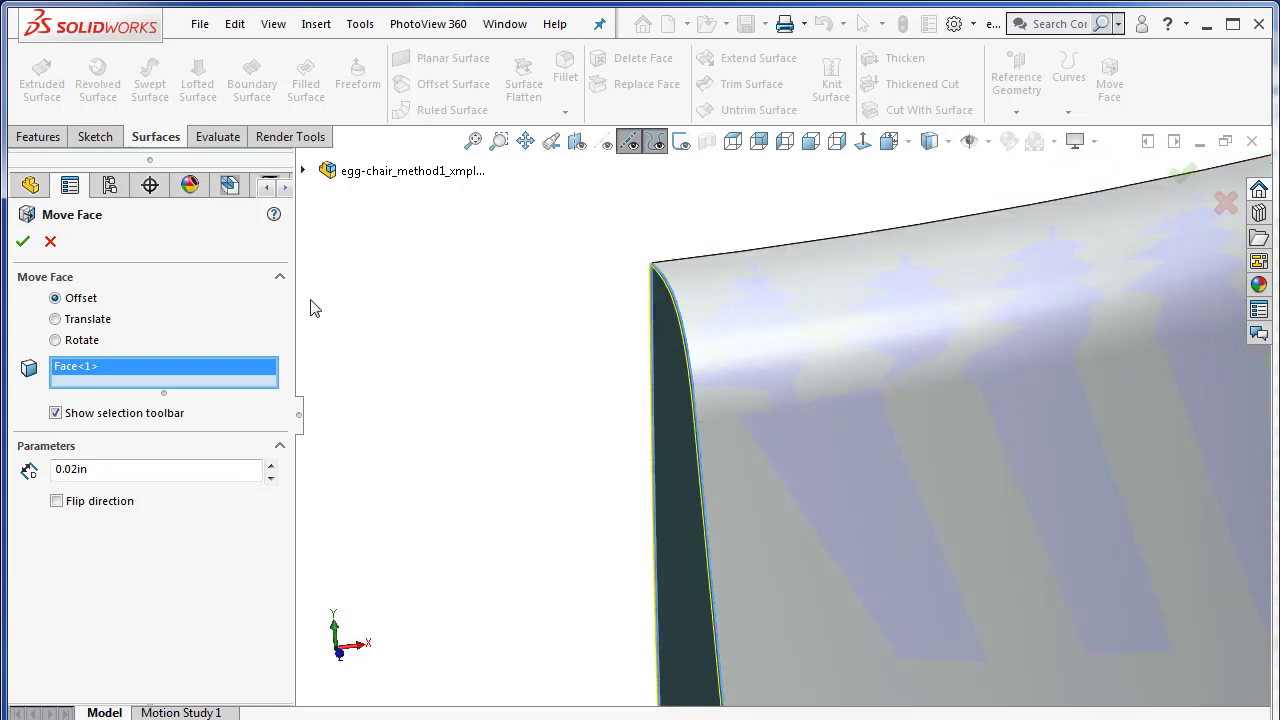
pyautogui.click(23, 243)
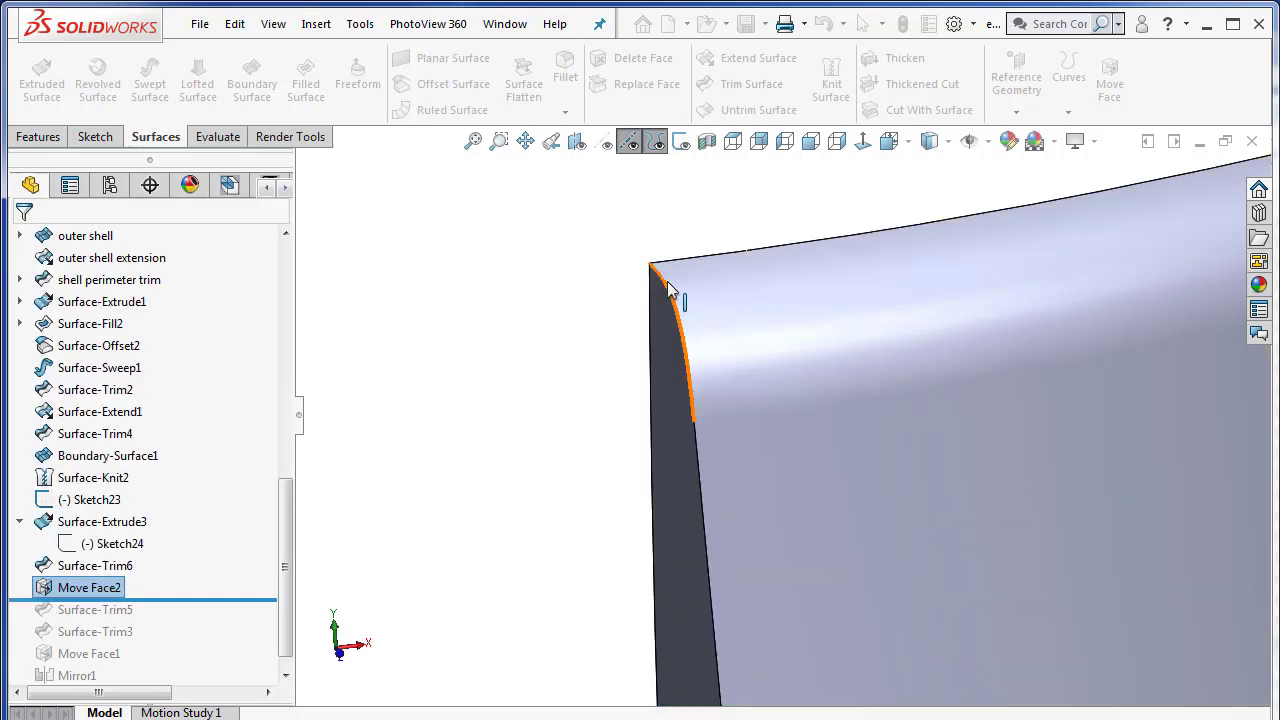
pyautogui.click(533, 440)
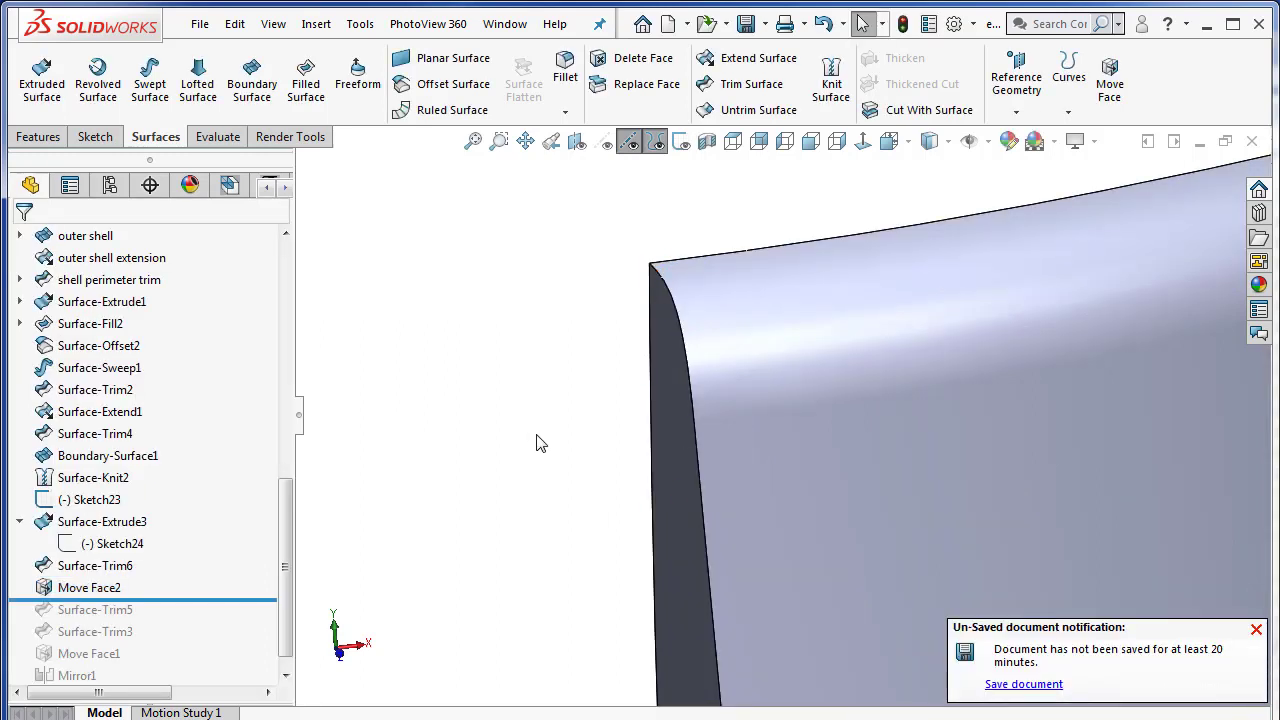
# Mirror the half-shell solid body about the Right Plane with Merge solids enabled.
pyautogui.scroll(10, 876, 457)
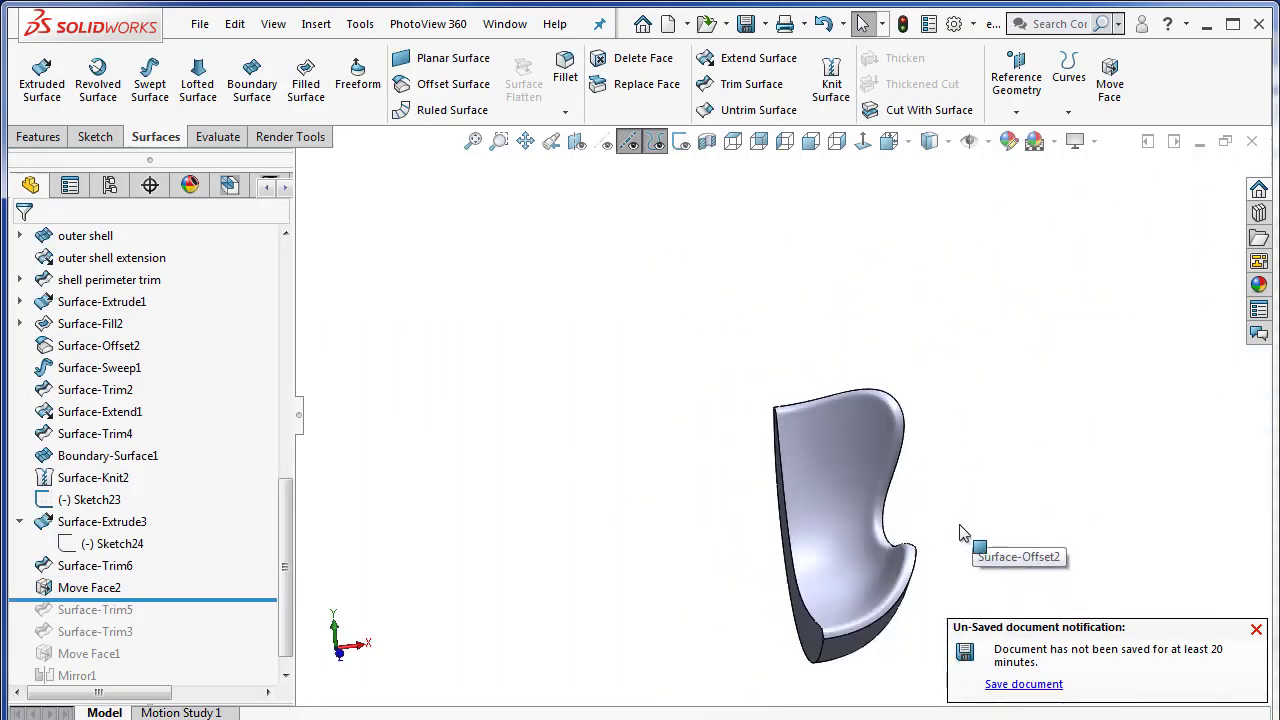
pyautogui.scroll(-5, 903, 543)
pyautogui.moveTo(889, 534); pyautogui.dragTo(894, 526, button='middle')
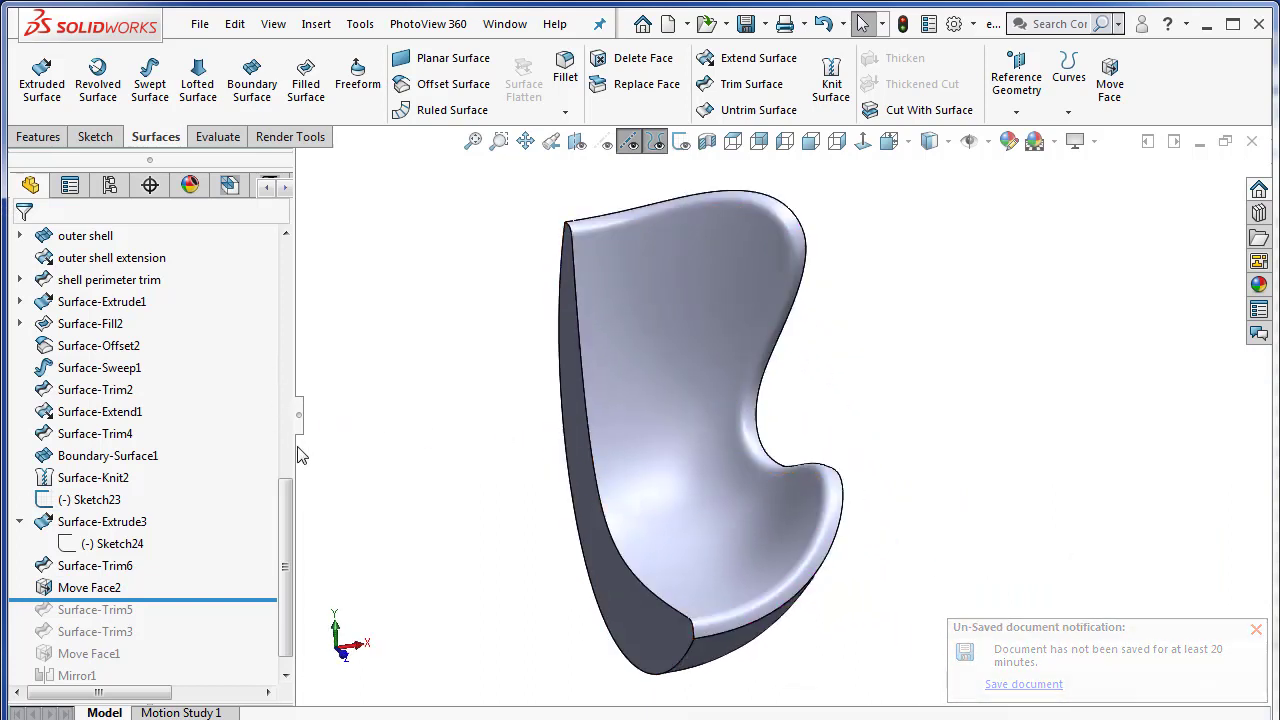
pyautogui.click(38, 136)
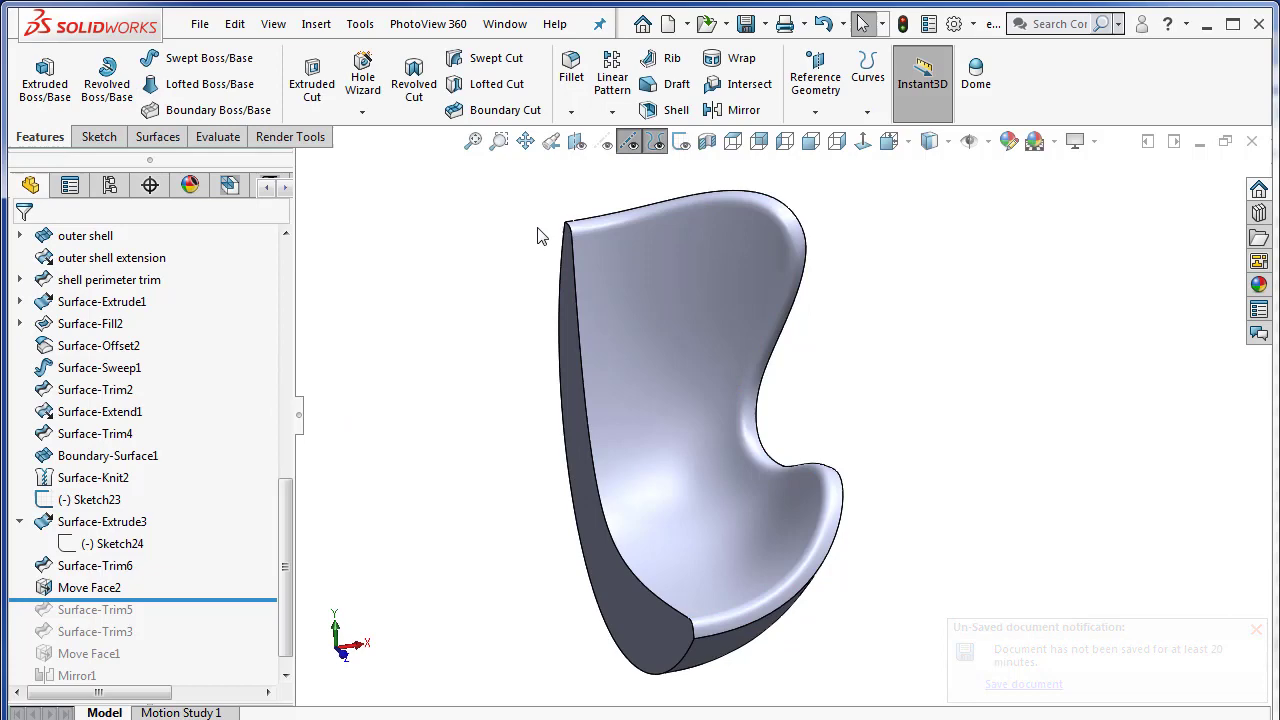
pyautogui.click(716, 112)
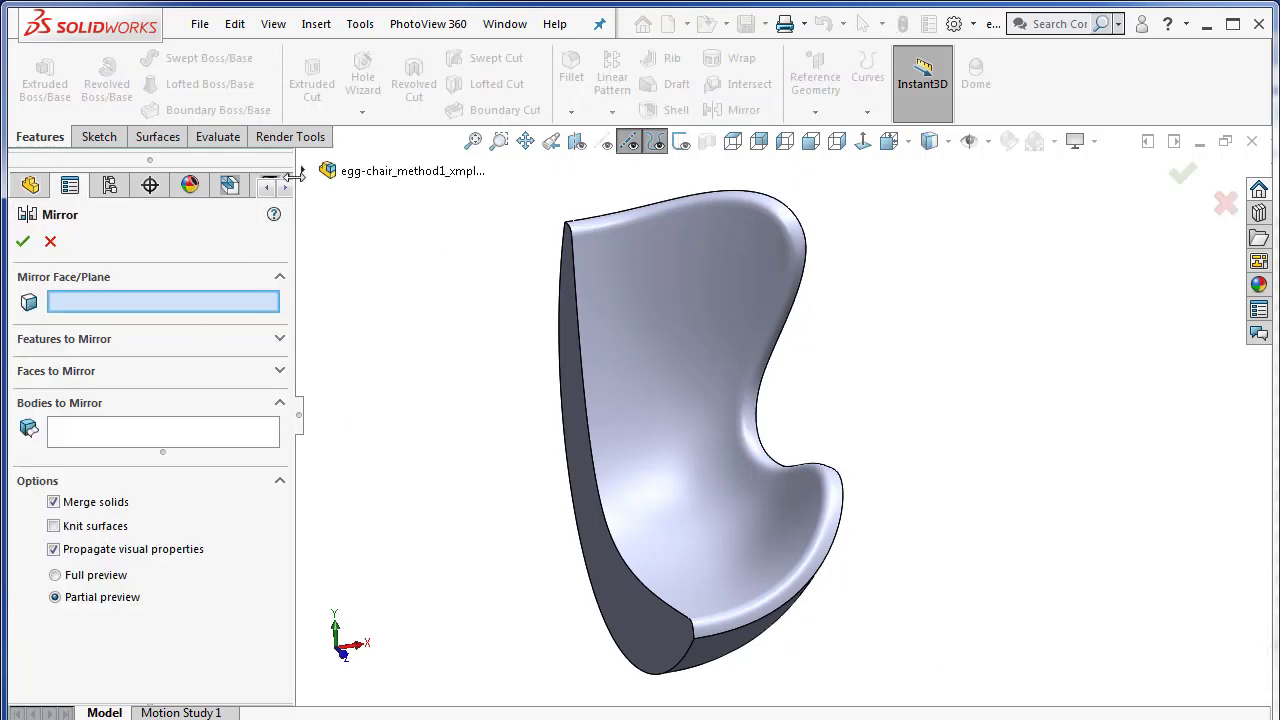
pyautogui.click(307, 173)
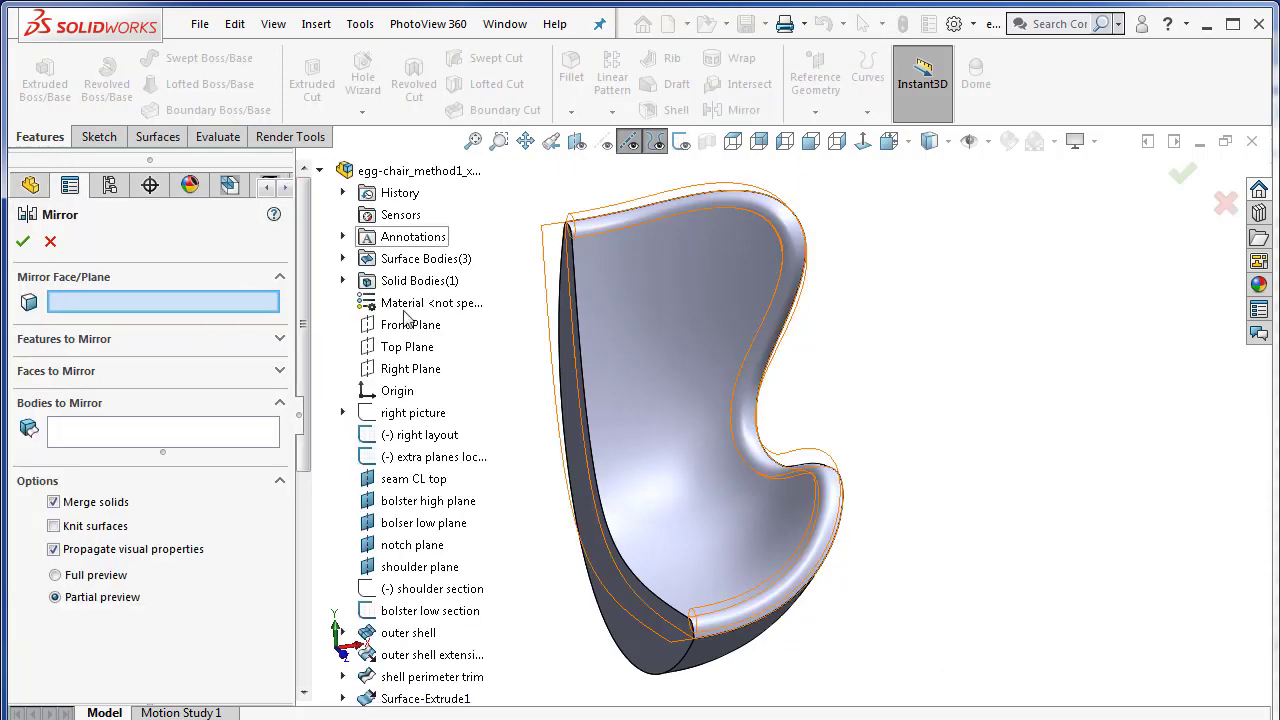
pyautogui.click(400, 370)
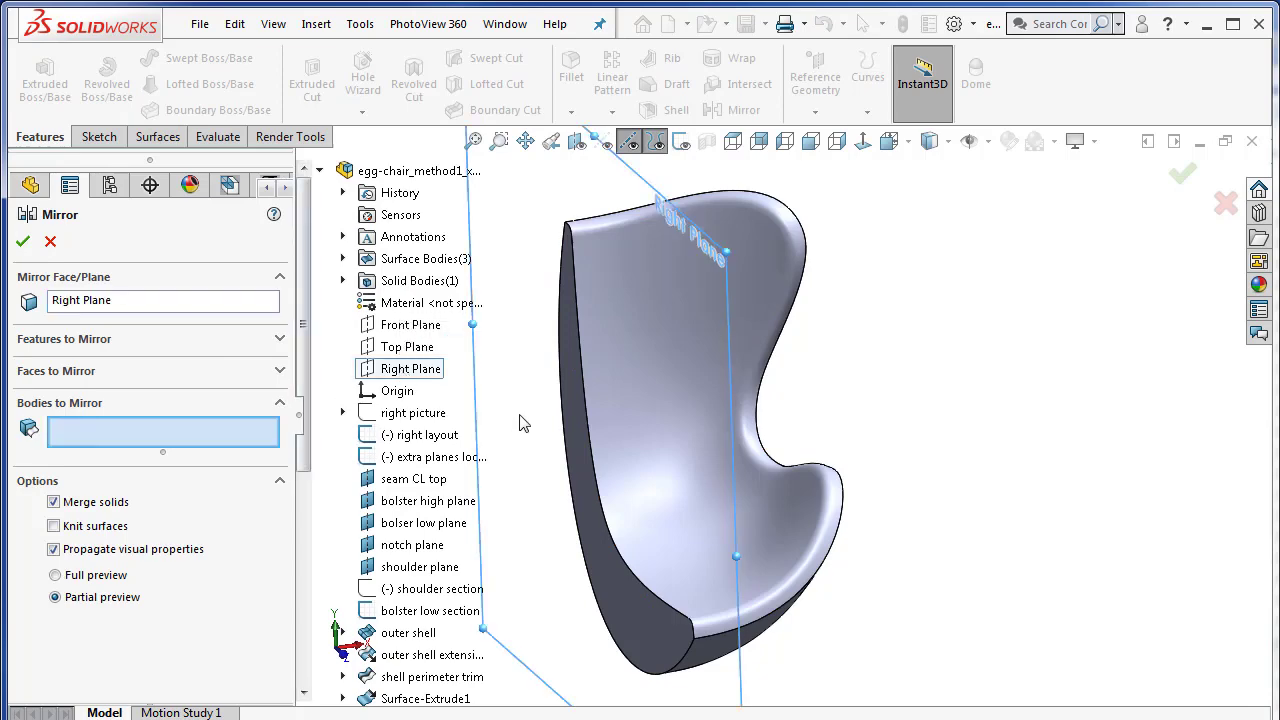
pyautogui.click(638, 378)
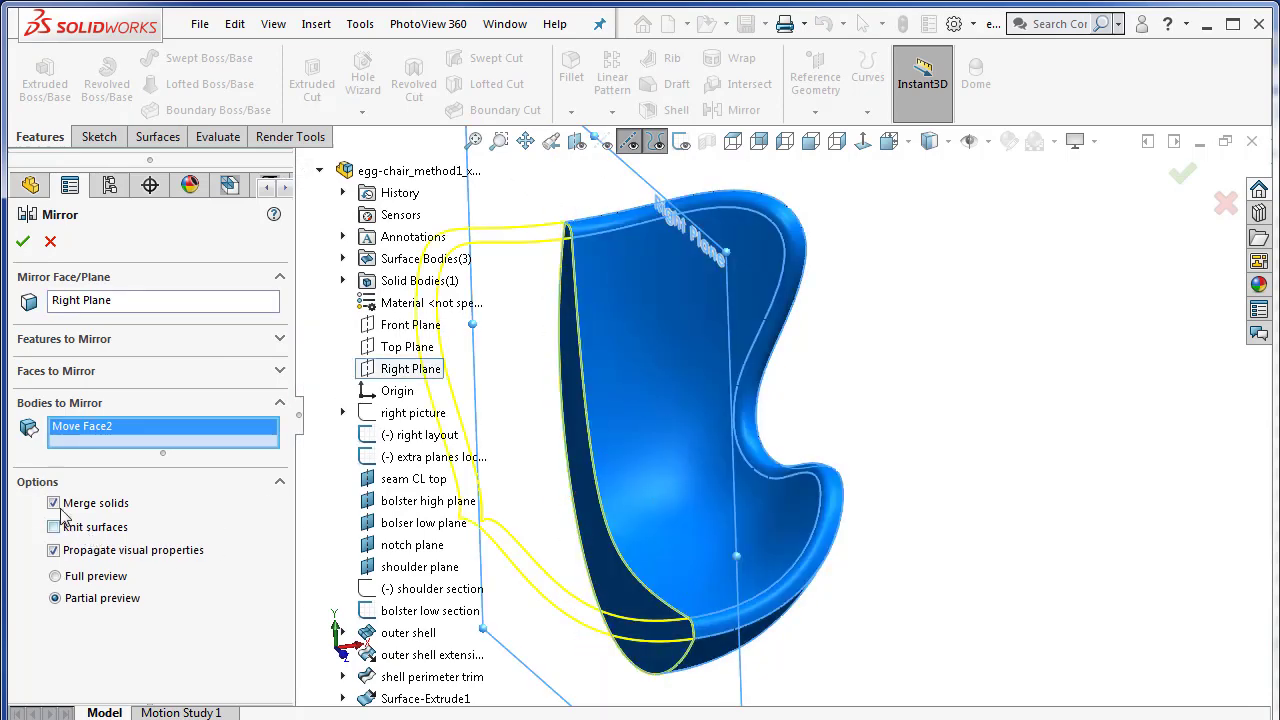
pyautogui.click(22, 243)
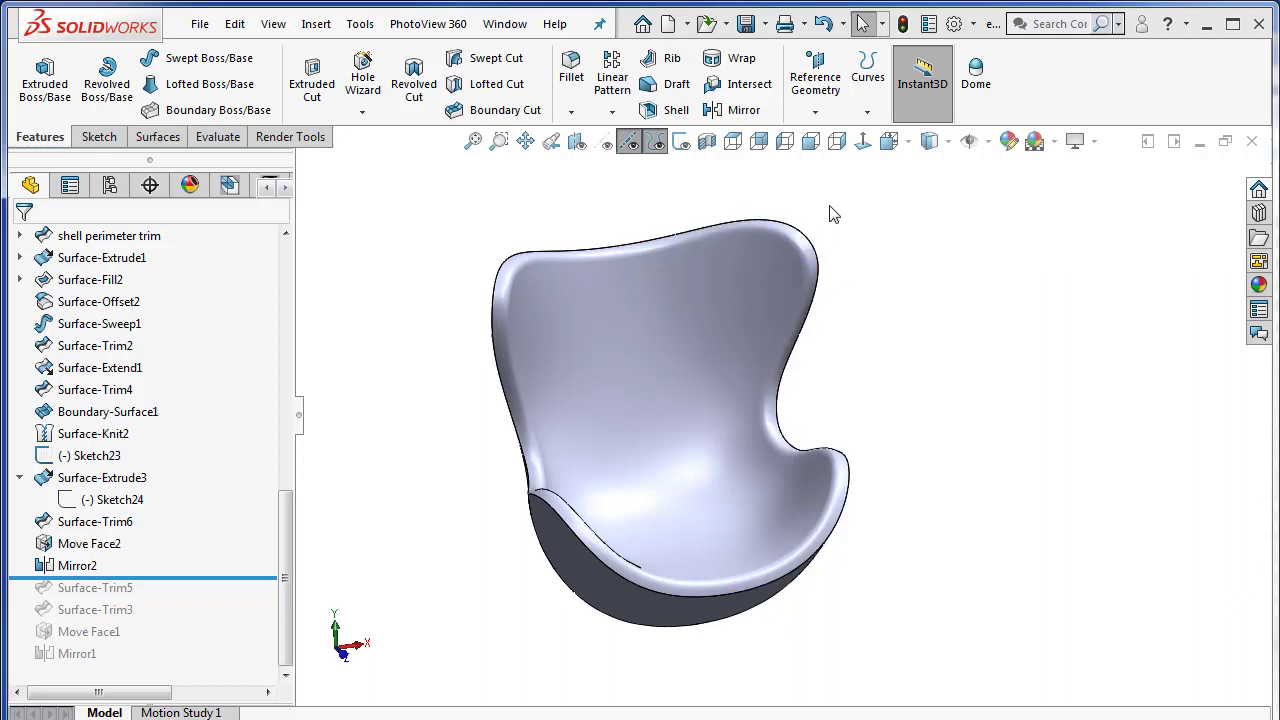
# Select the rolled rim face of the original half and examine how its width runs around the chair.
pyautogui.scroll(-5, 811, 220)
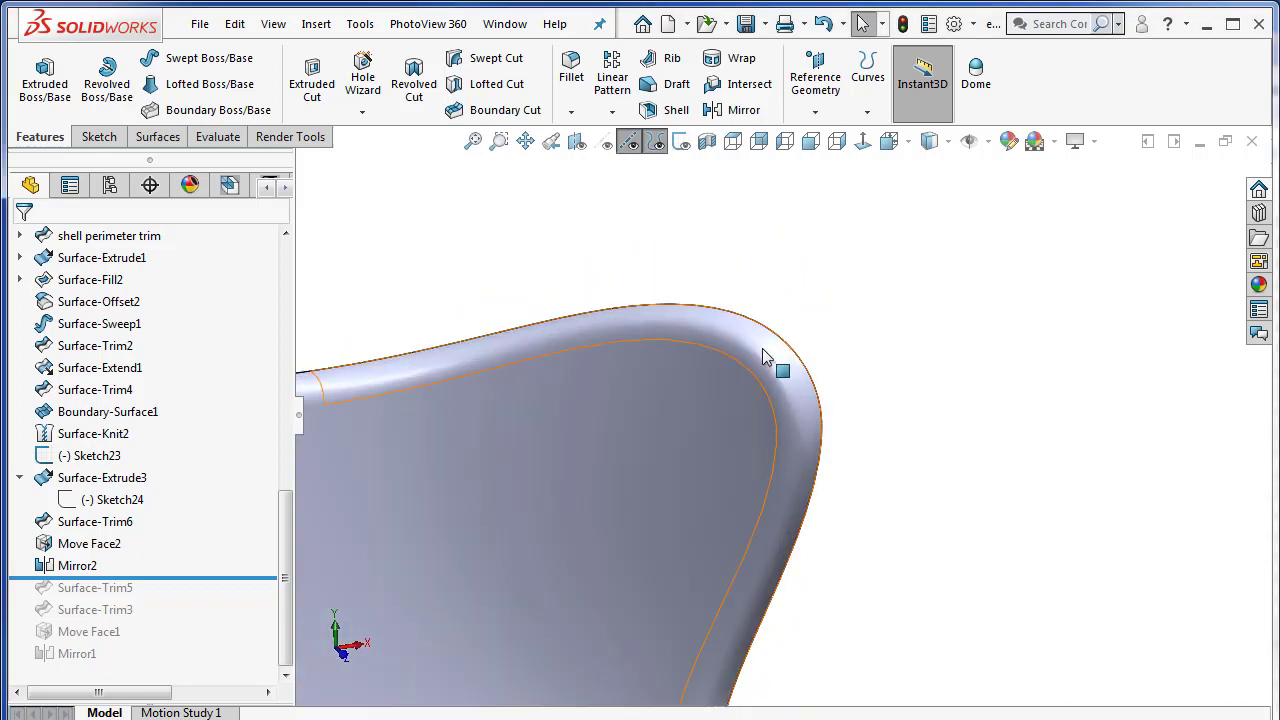
pyautogui.click(771, 363)
pyautogui.moveTo(860, 403); pyautogui.dragTo(749, 389, button='middle')
pyautogui.scroll(5, 781, 493)
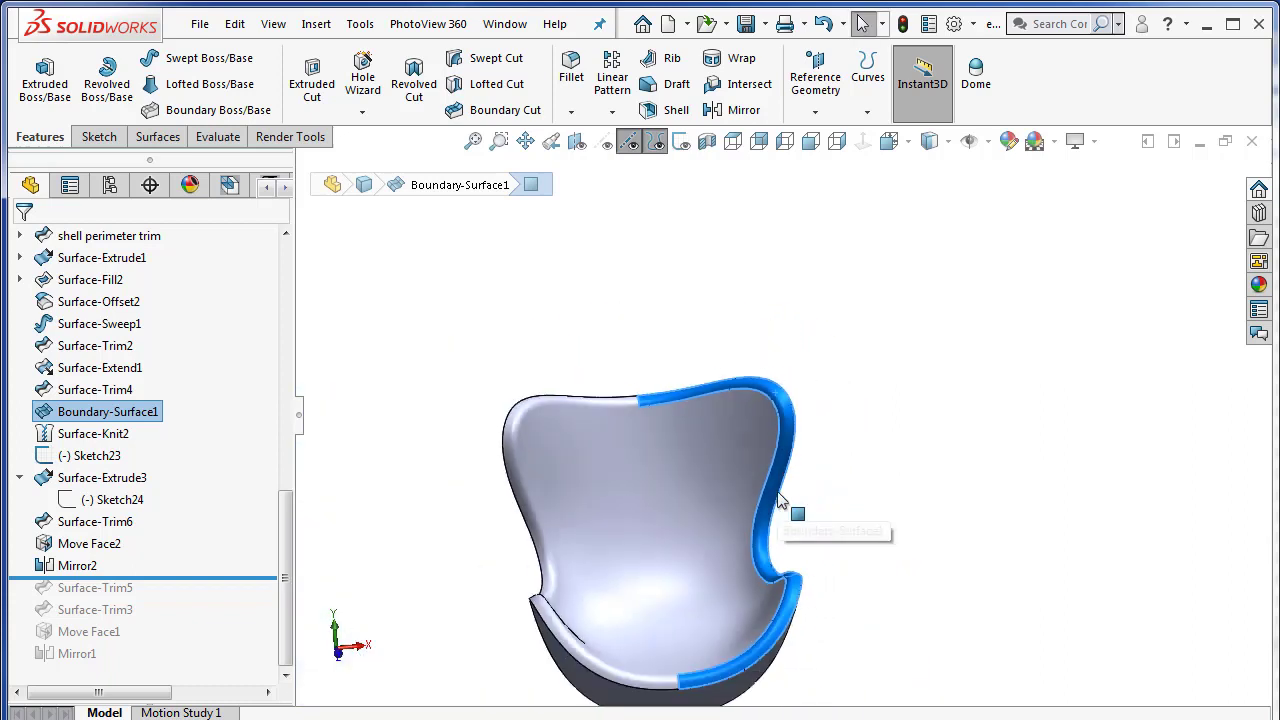
pyautogui.scroll(-5, 789, 509)
pyautogui.scroll(4, 777, 265)
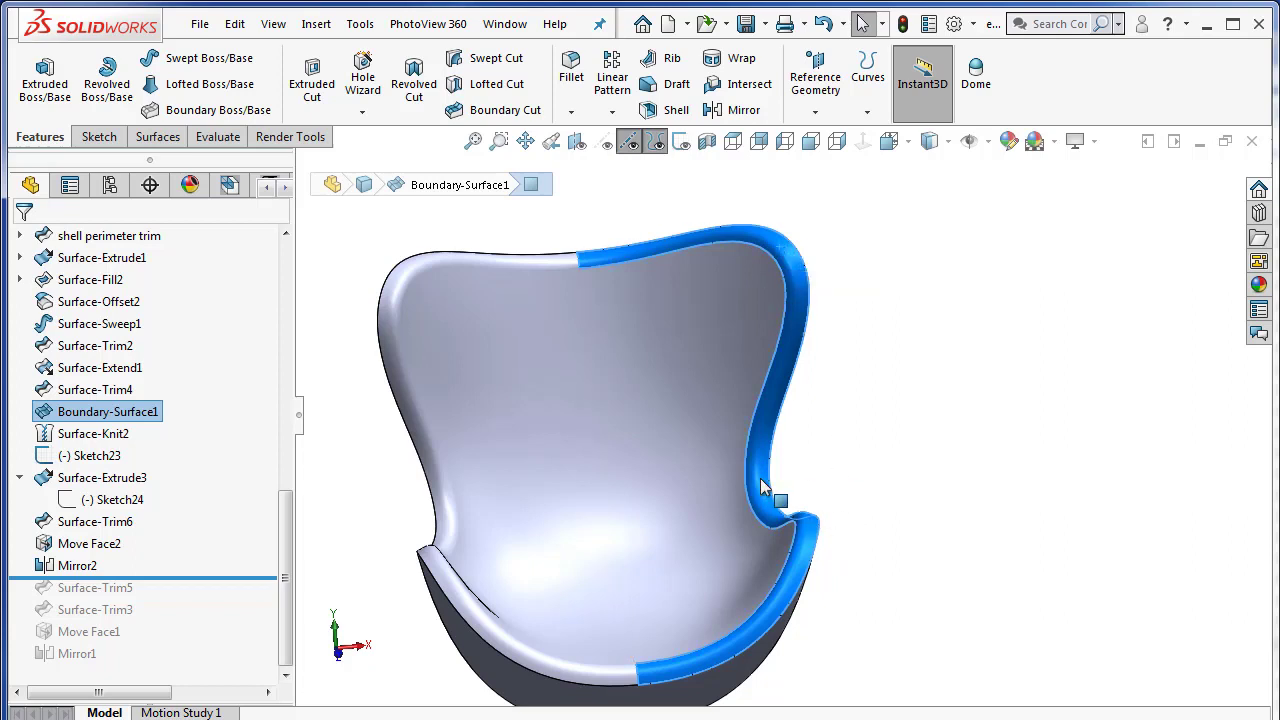
pyautogui.moveTo(795, 484)
pyautogui.mouseDown(button='middle')
pyautogui.moveTo(820, 486)
pyautogui.moveTo(805, 507)
pyautogui.mouseUp(button='middle')
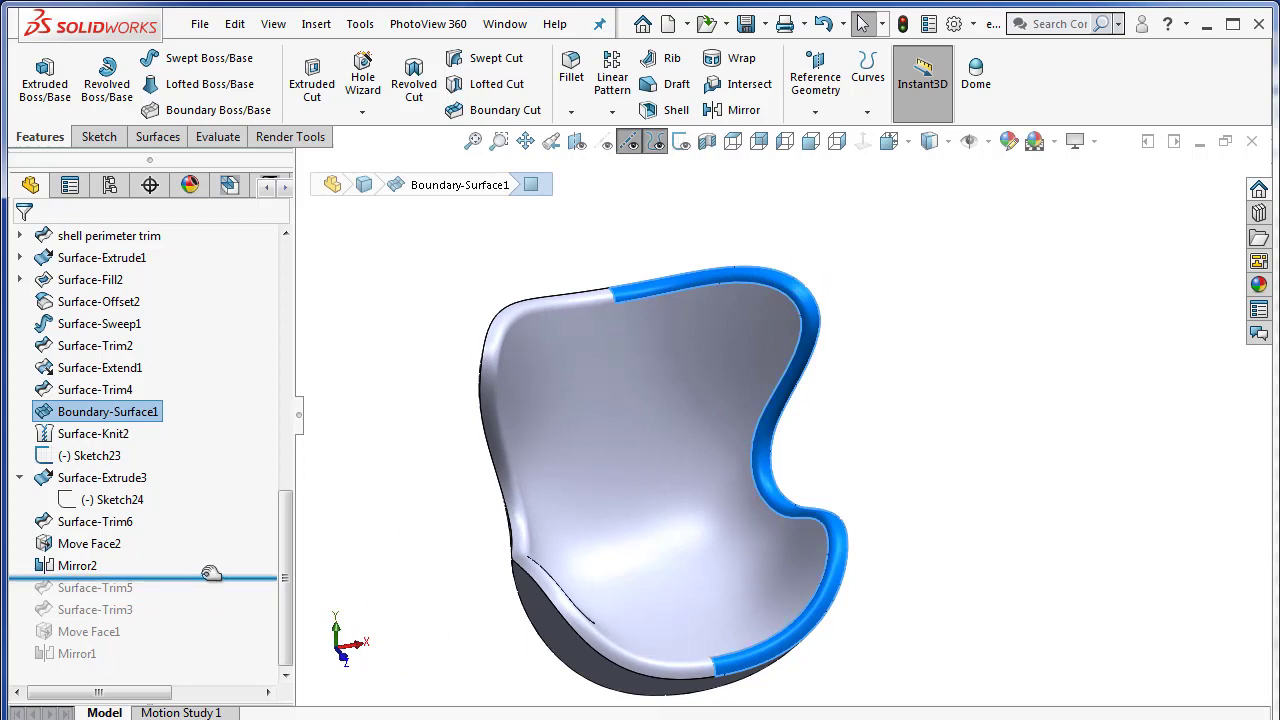
# Roll the model back to just before Boundary-Surface1 and inspect the open gap between the inner and outer shells.
pyautogui.moveTo(205, 578); pyautogui.dragTo(177, 403)
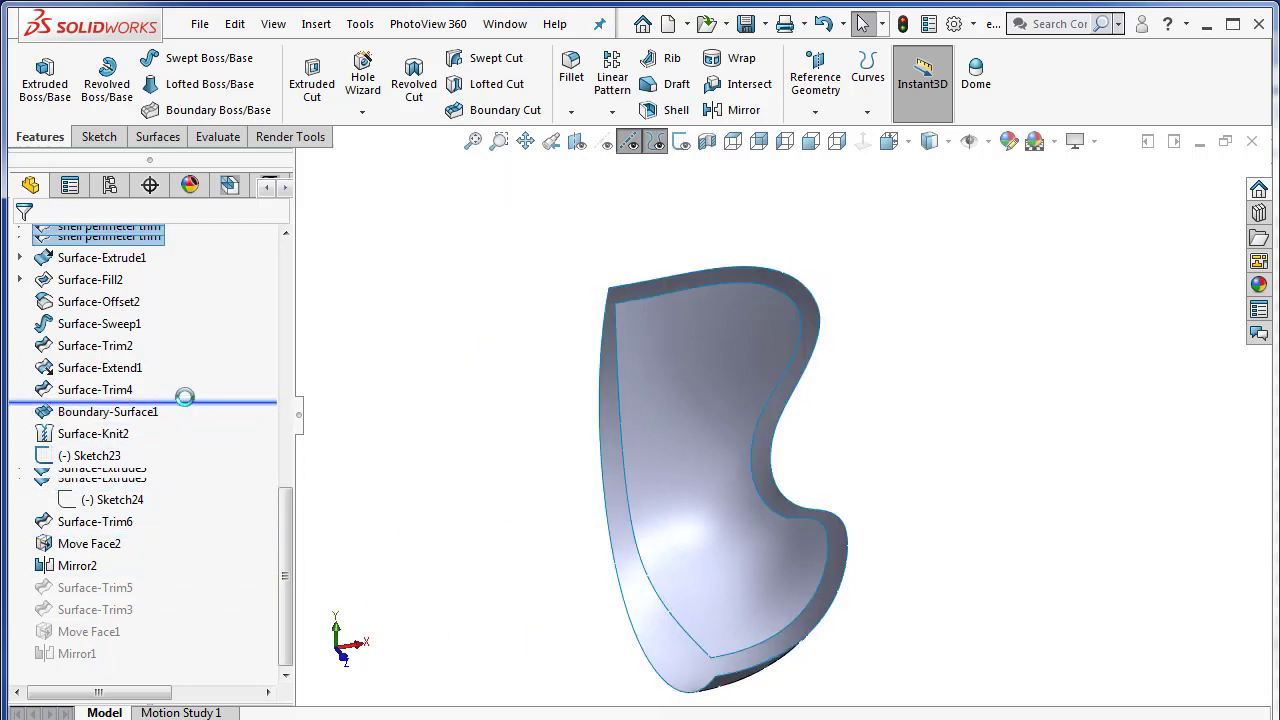
pyautogui.scroll(-5, 880, 532)
pyautogui.moveTo(815, 530); pyautogui.dragTo(786, 474, button='middle')
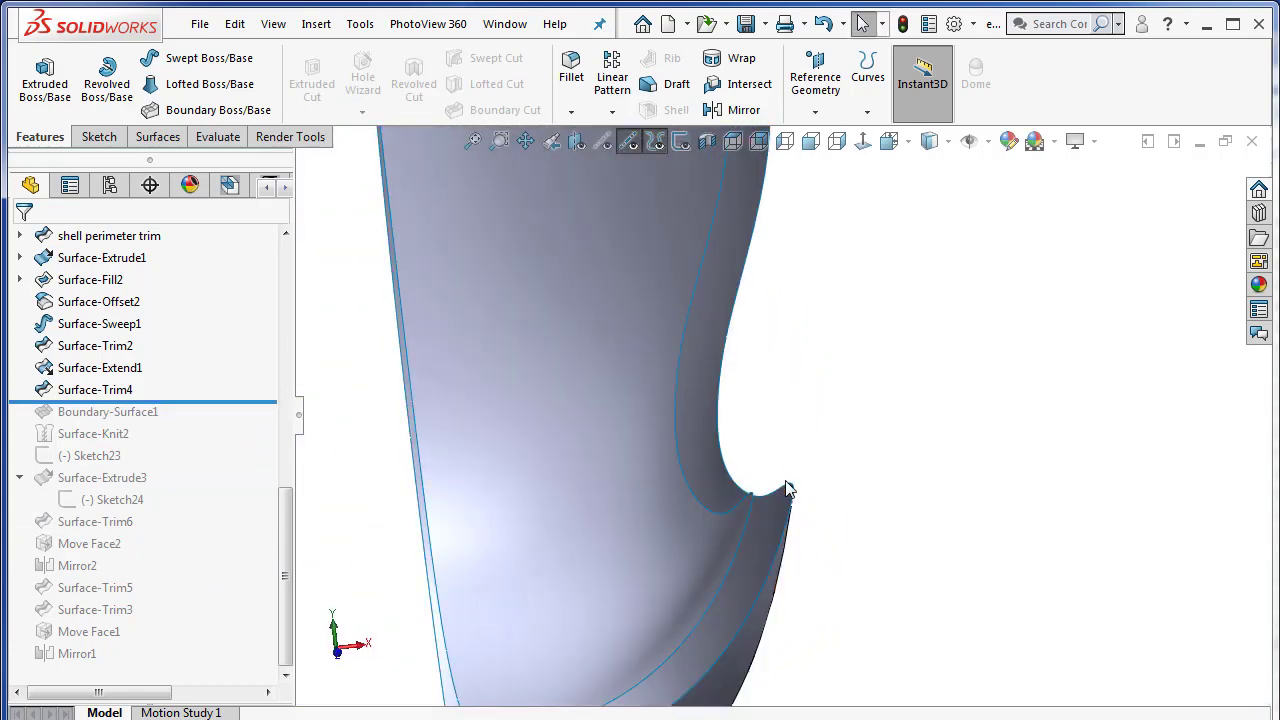
pyautogui.scroll(5, 775, 490)
pyautogui.moveTo(775, 490); pyautogui.dragTo(613, 282, button='middle')
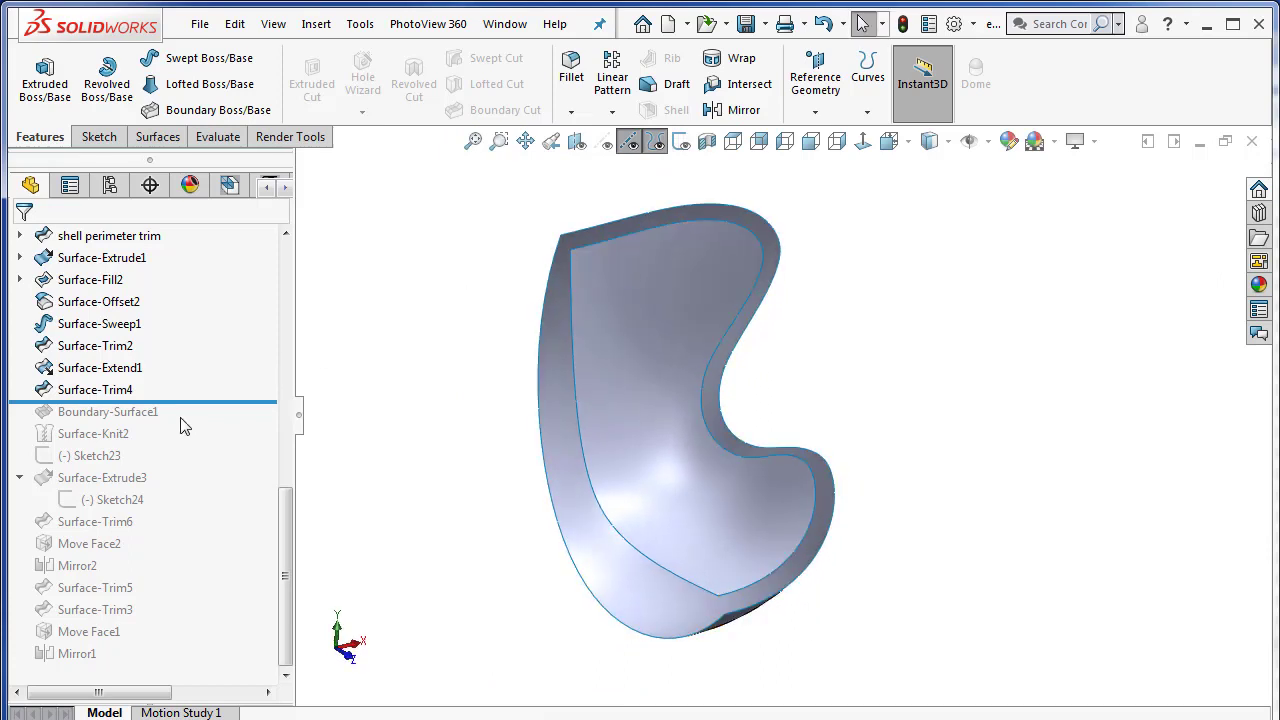
# Set the circular profile diameter of Surface-Sweep1 to 3 in.
pyautogui.rightClick(100, 324)
pyautogui.click(115, 266)
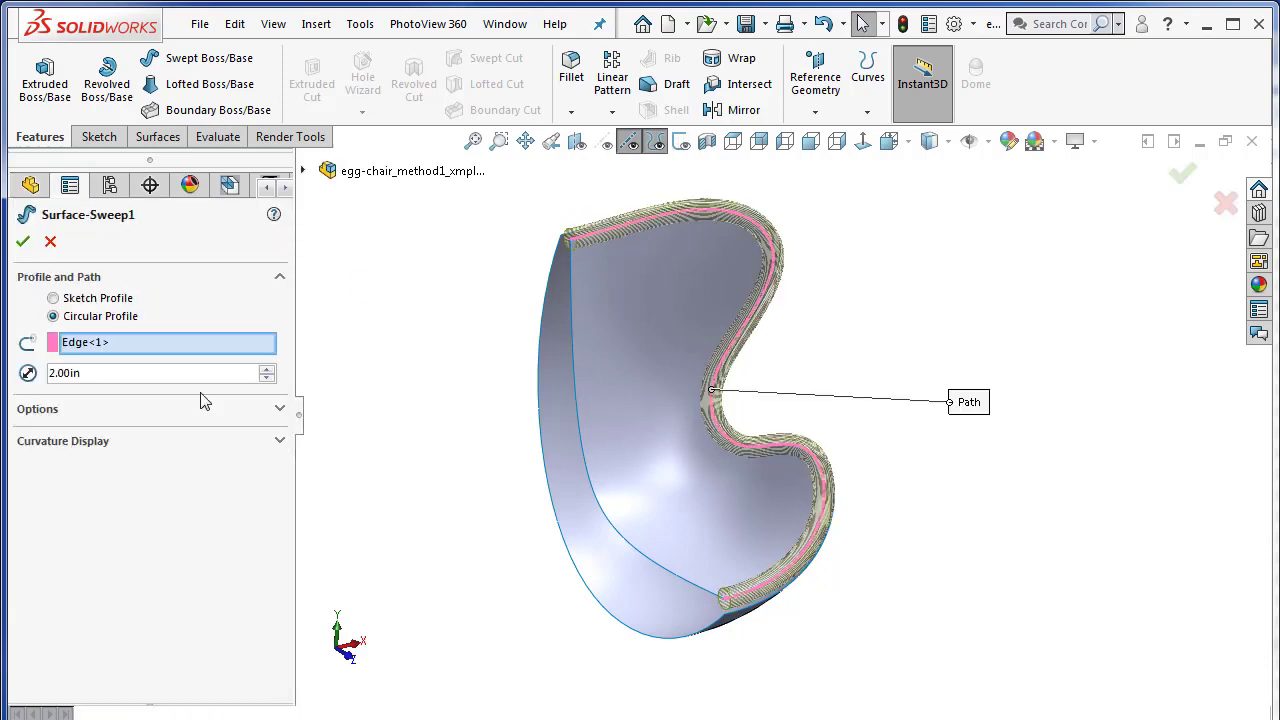
pyautogui.moveTo(95, 376); pyautogui.dragTo(13, 385)
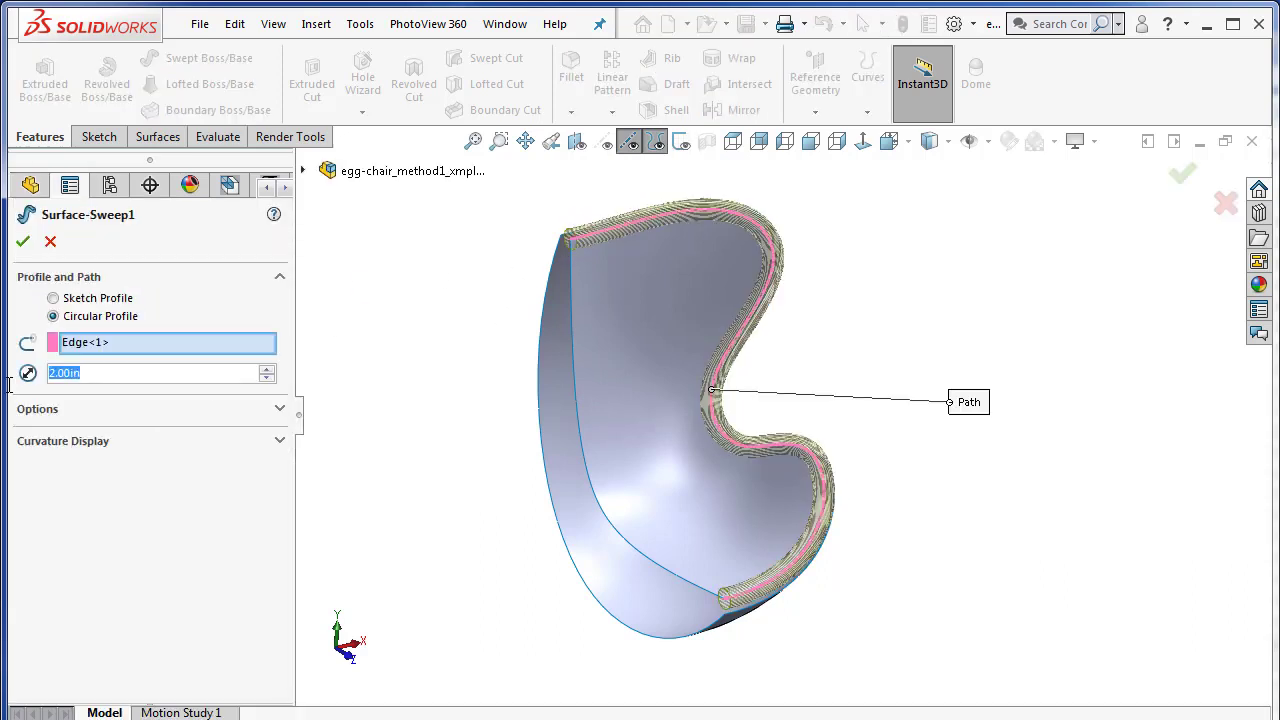
pyautogui.write('3')
pyautogui.press('Return')
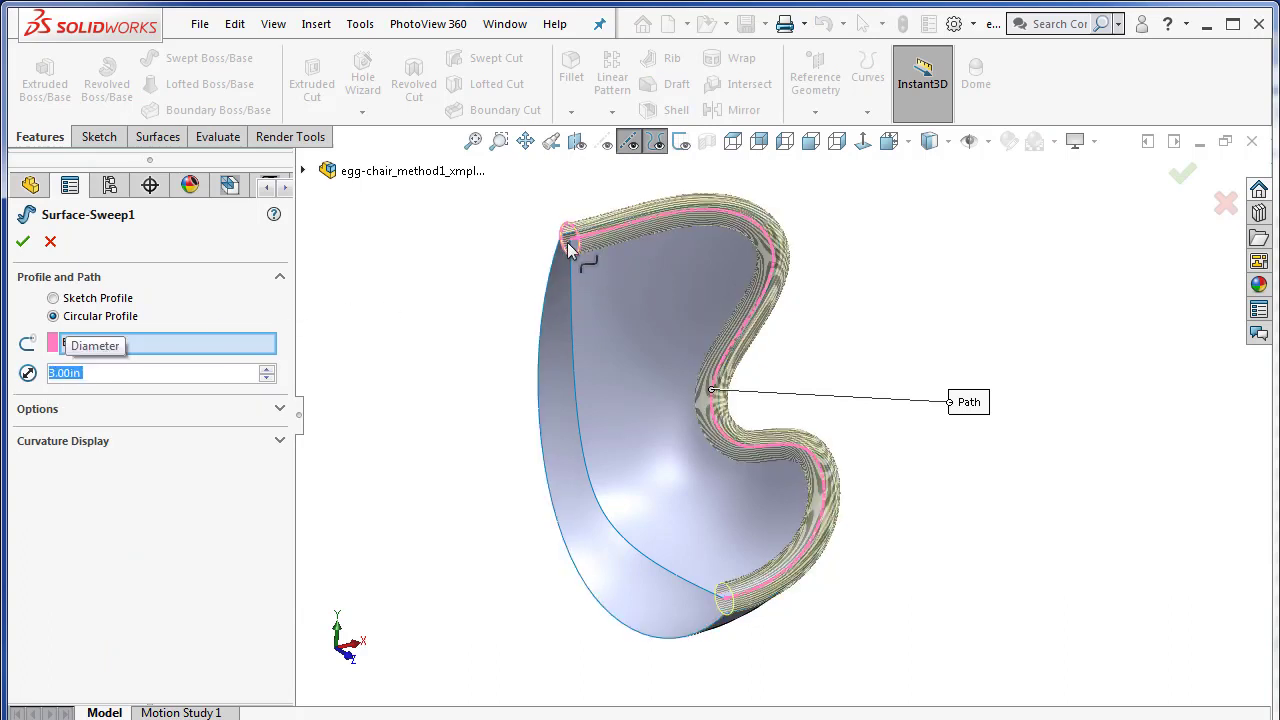
pyautogui.click(22, 241)
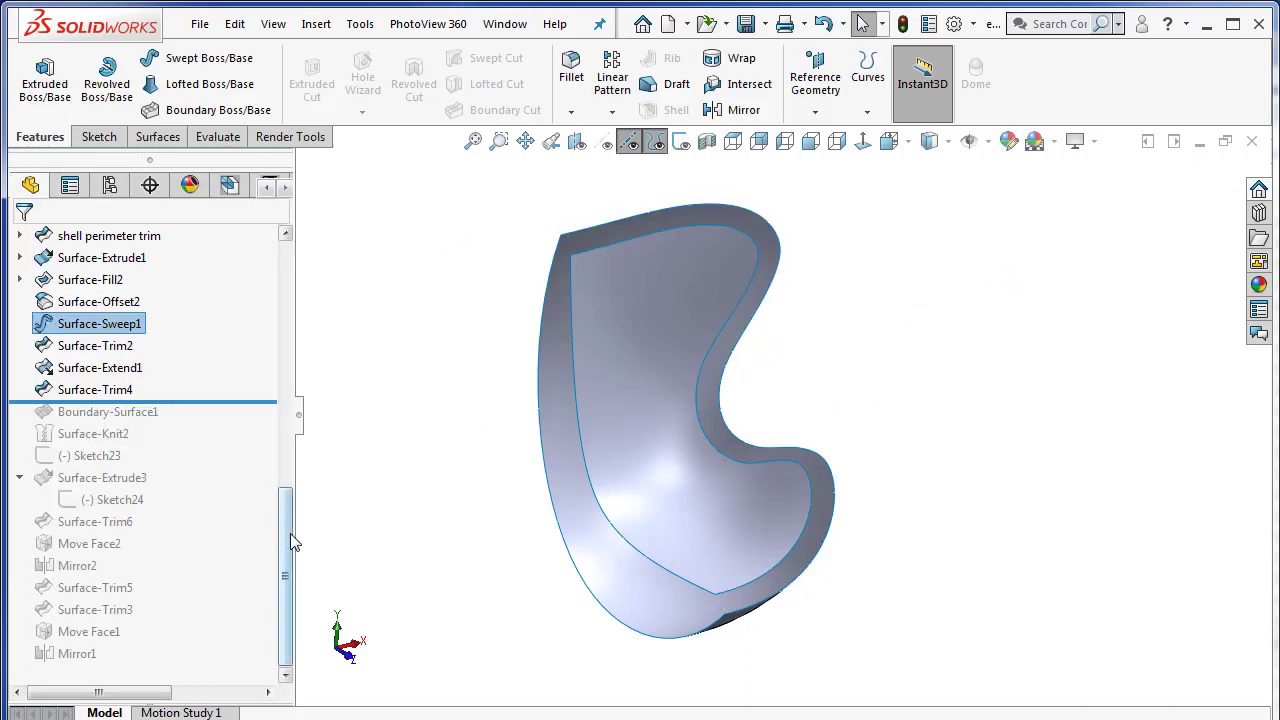
# Start a new sketch on the bolster high plane.
pyautogui.moveTo(290, 533); pyautogui.dragTo(288, 386)
pyautogui.moveTo(930, 415); pyautogui.dragTo(1010, 332, button='middle')
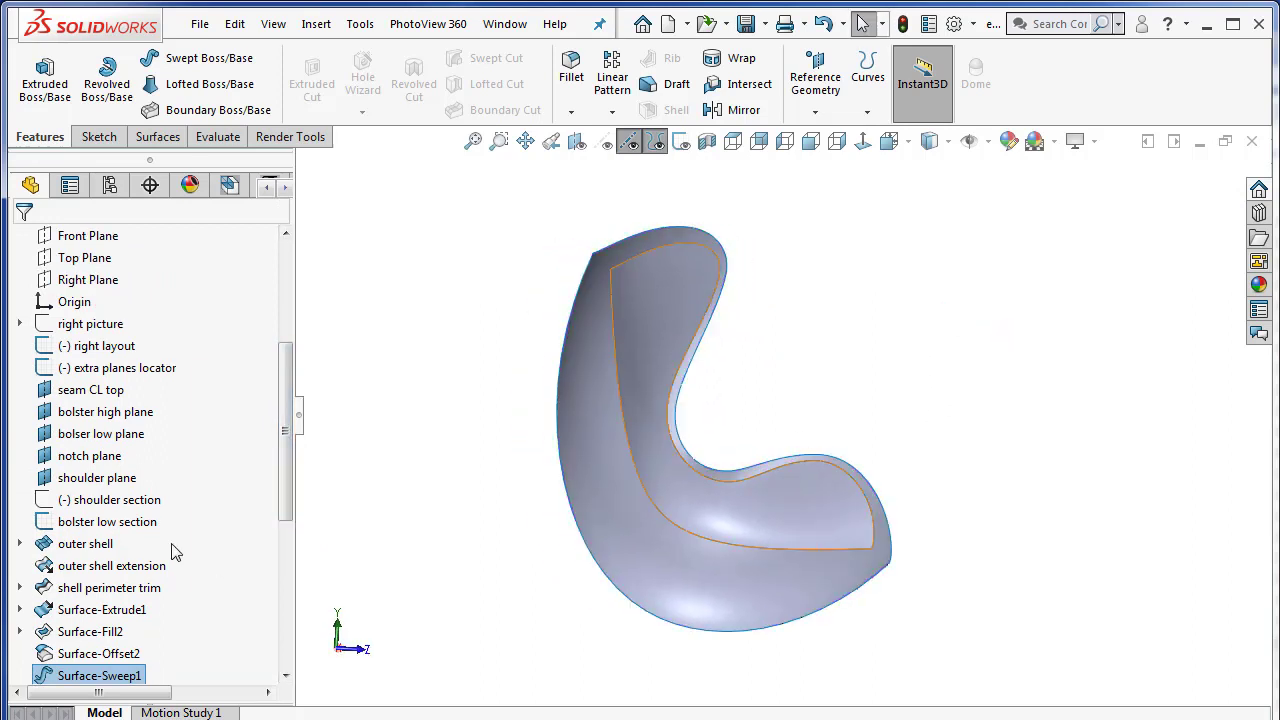
pyautogui.click(90, 412)
pyautogui.scroll(-5, 810, 466)
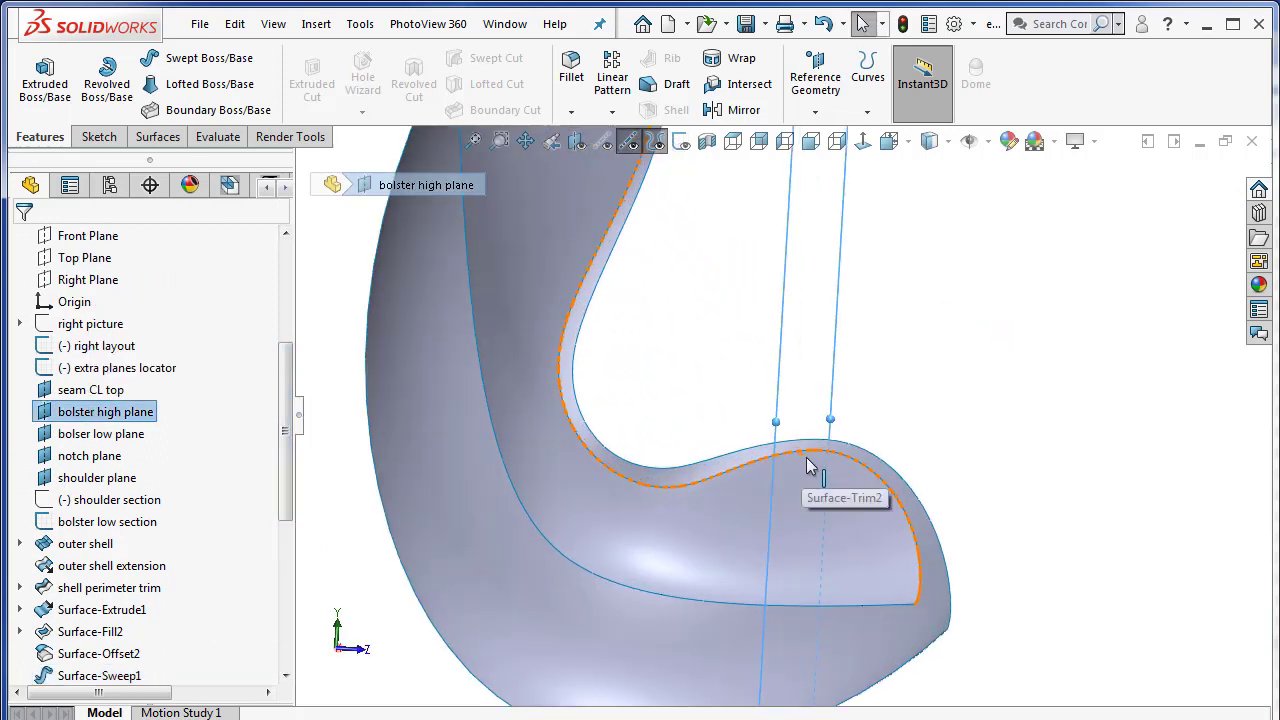
pyautogui.moveTo(808, 463)
pyautogui.mouseDown(button='middle')
pyautogui.moveTo(795, 456)
pyautogui.moveTo(774, 488)
pyautogui.mouseUp(button='middle')
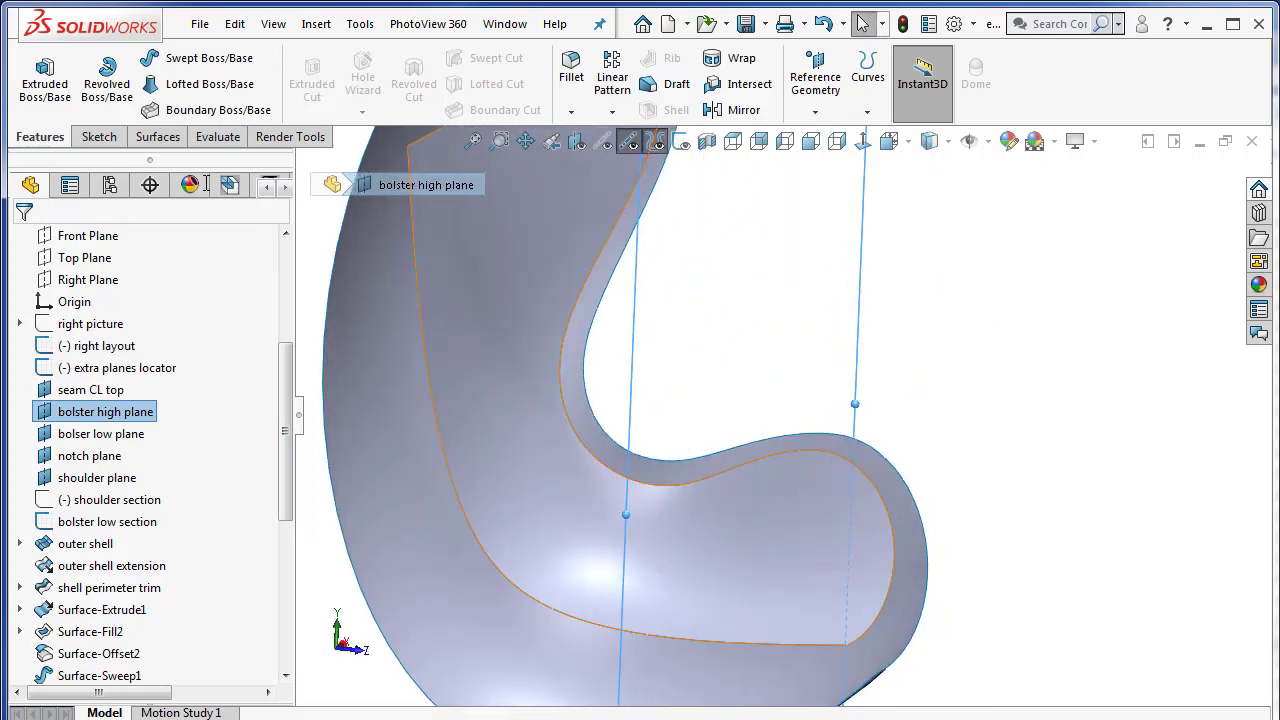
pyautogui.click(99, 137)
pyautogui.click(35, 75)
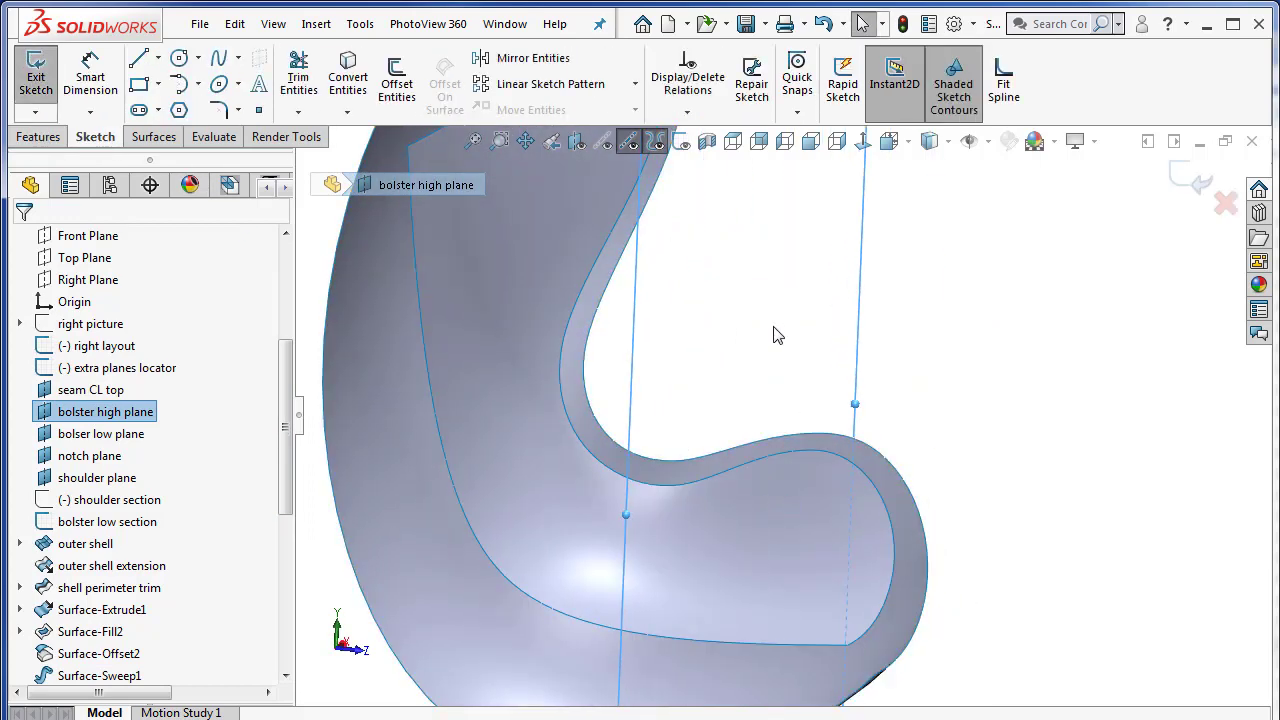
# Sketch a two-point spline across the gap between the inner and outer shell edges at the bolster.
pyautogui.moveTo(790, 352); pyautogui.dragTo(780, 429, button='middle')
pyautogui.scroll(-3, 782, 429)
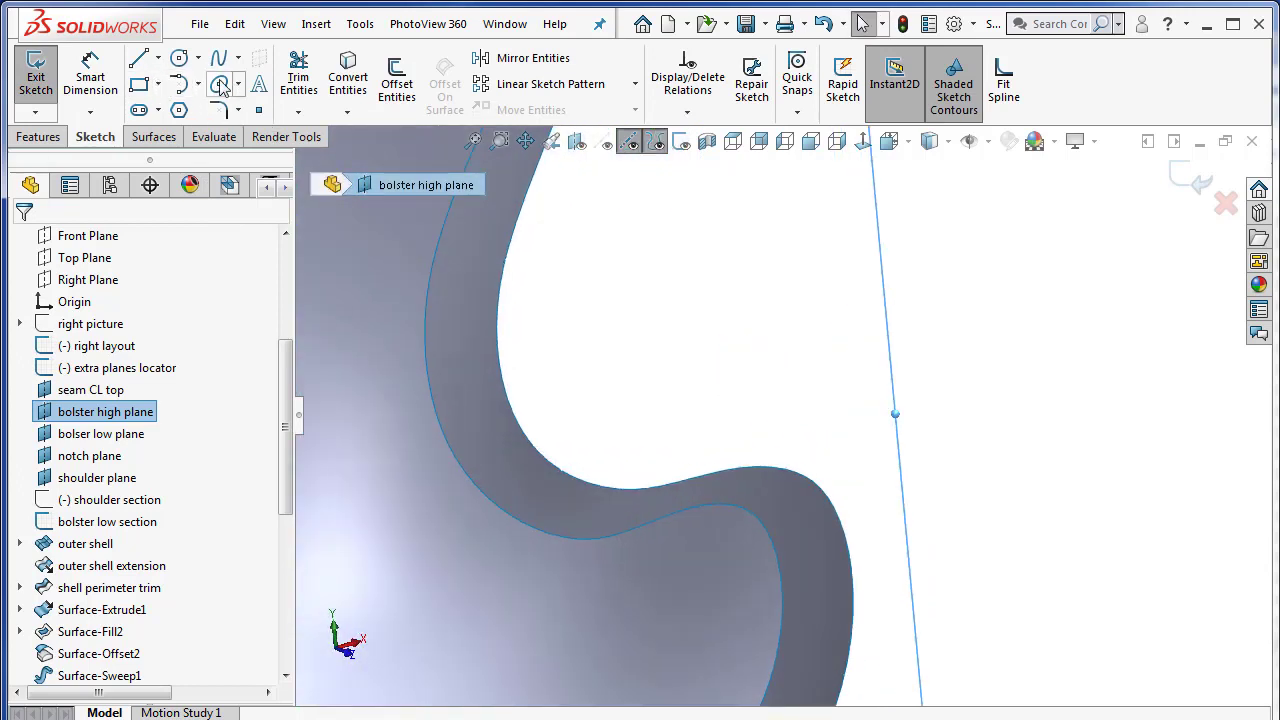
pyautogui.click(219, 58)
pyautogui.scroll(-3, 780, 490)
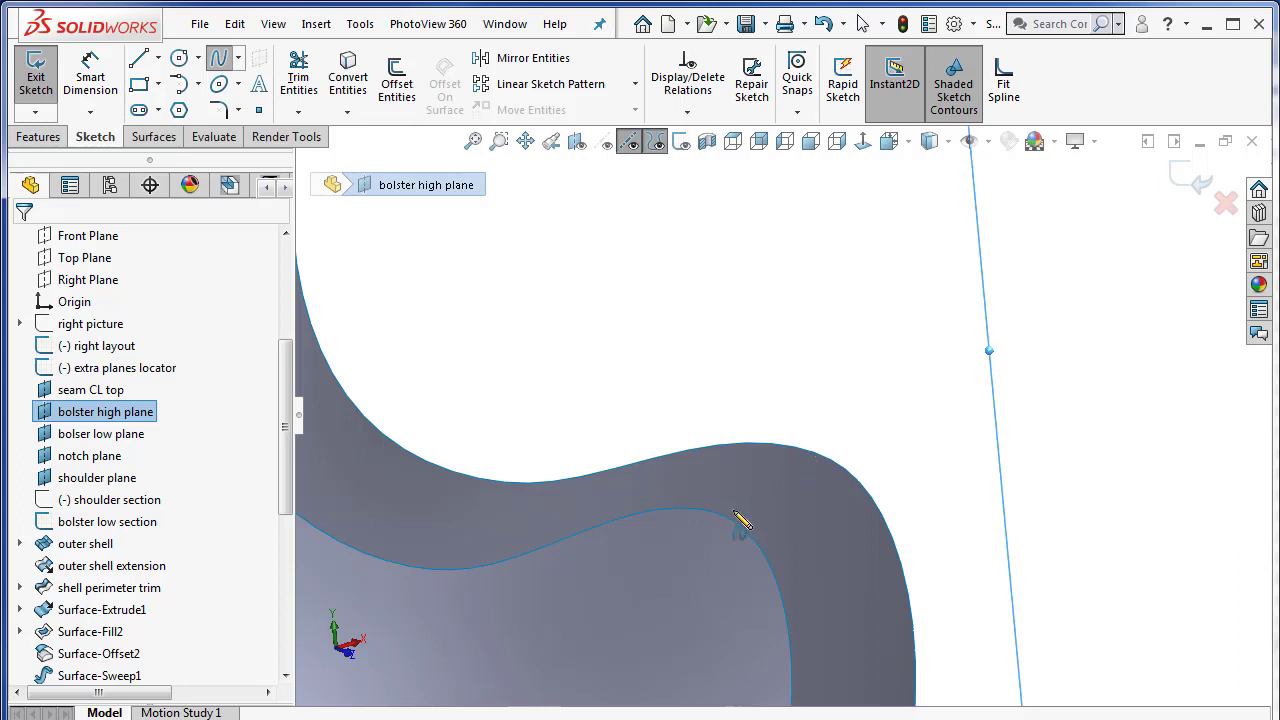
pyautogui.click(734, 511)
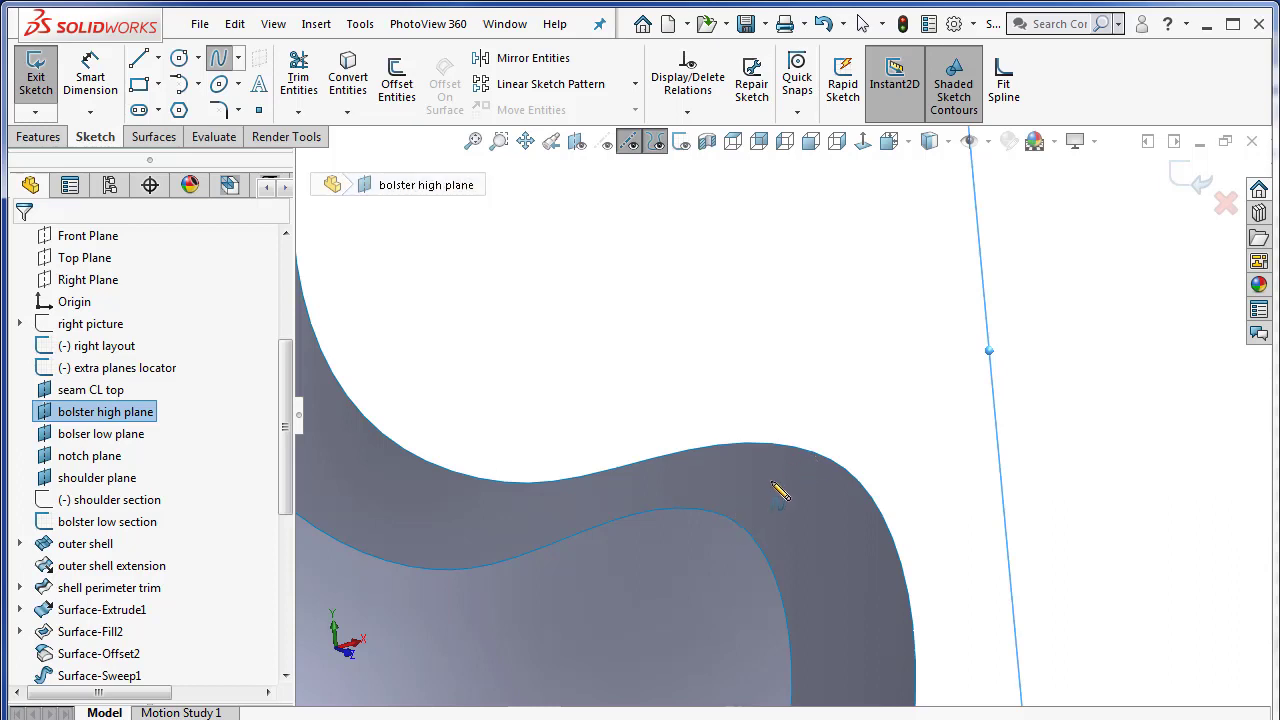
pyautogui.click(820, 438)
pyautogui.press('Escape')
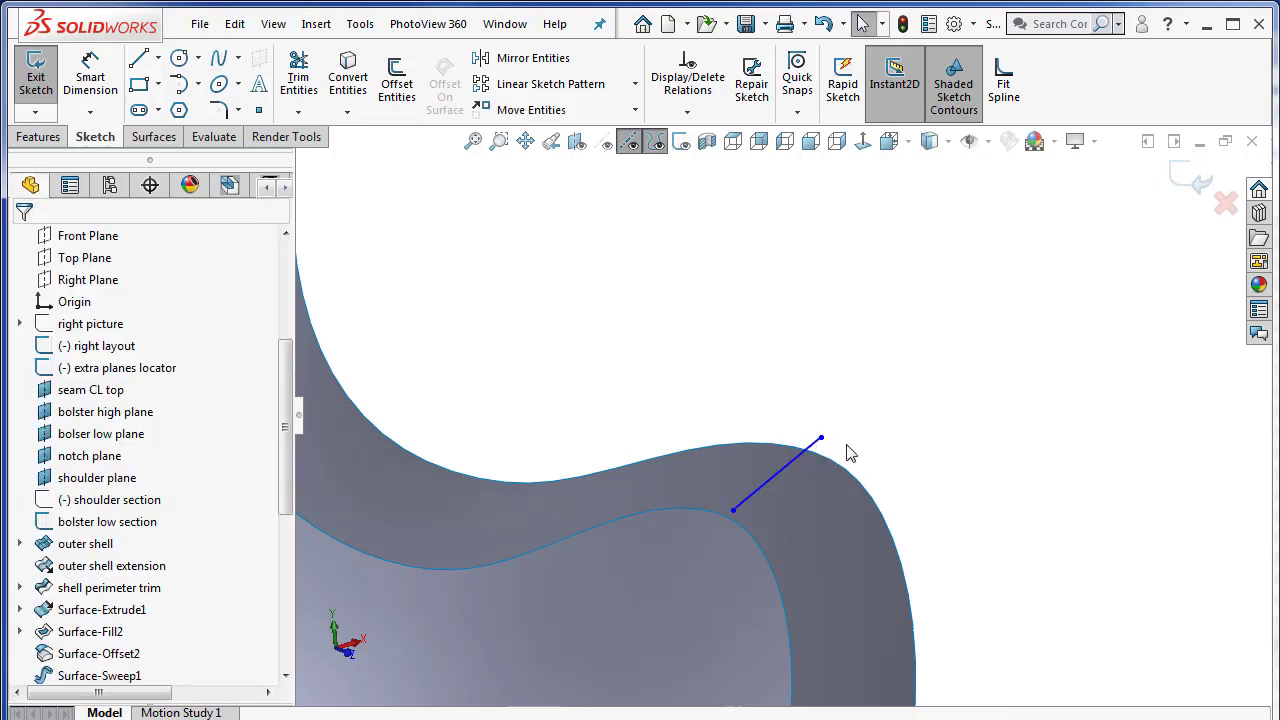
# Add a Pierce relation between the spline's outer endpoint and the outer shell's perimeter edge.
pyautogui.click(847, 481)
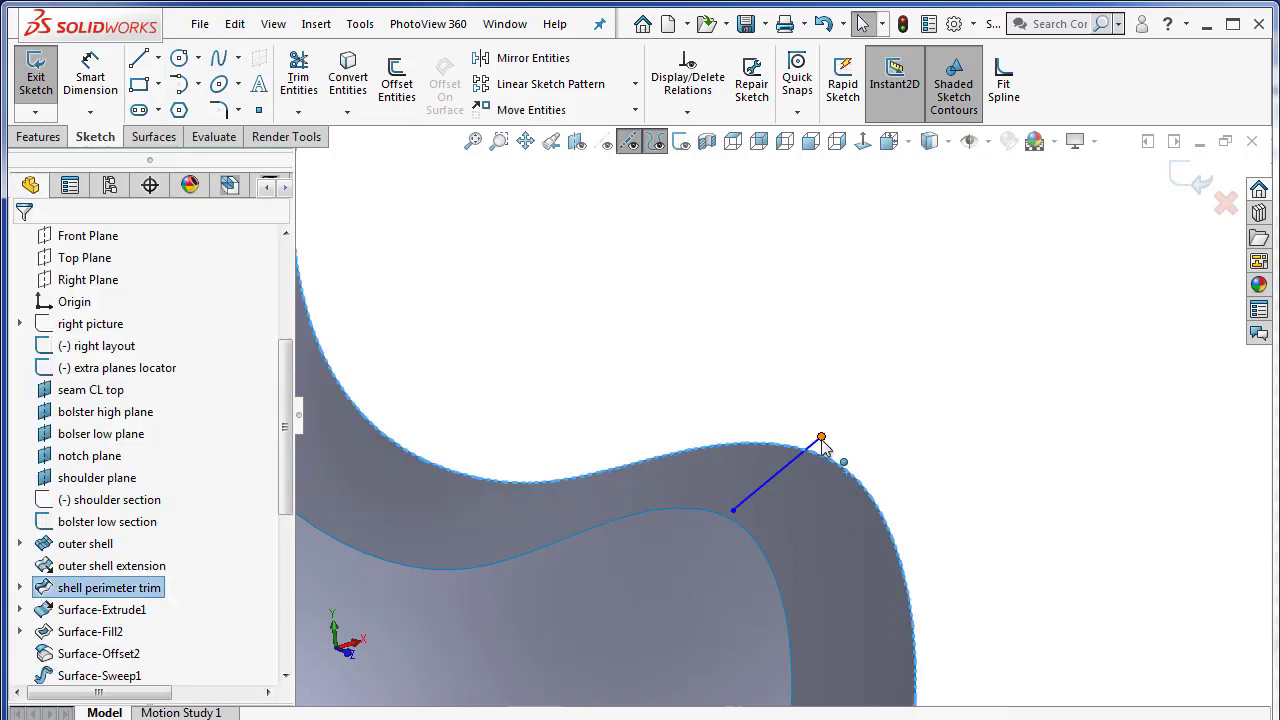
pyautogui.click(821, 438)
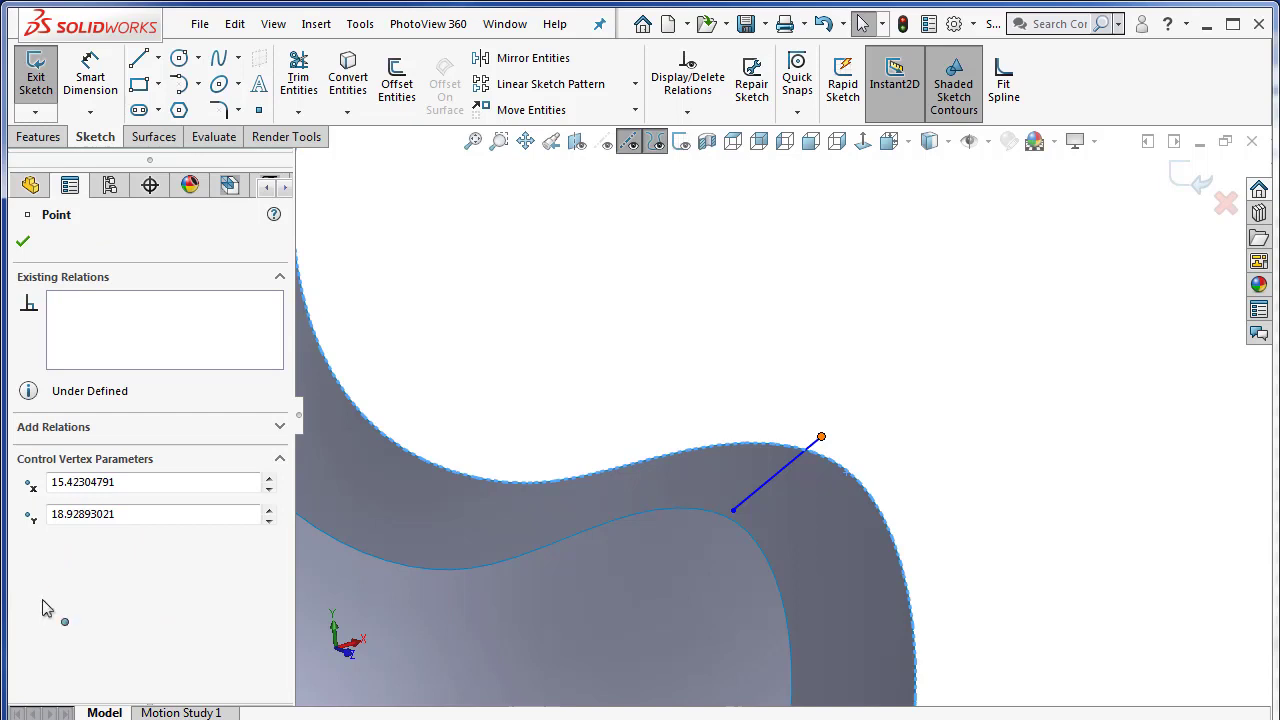
pyautogui.click(28, 566)
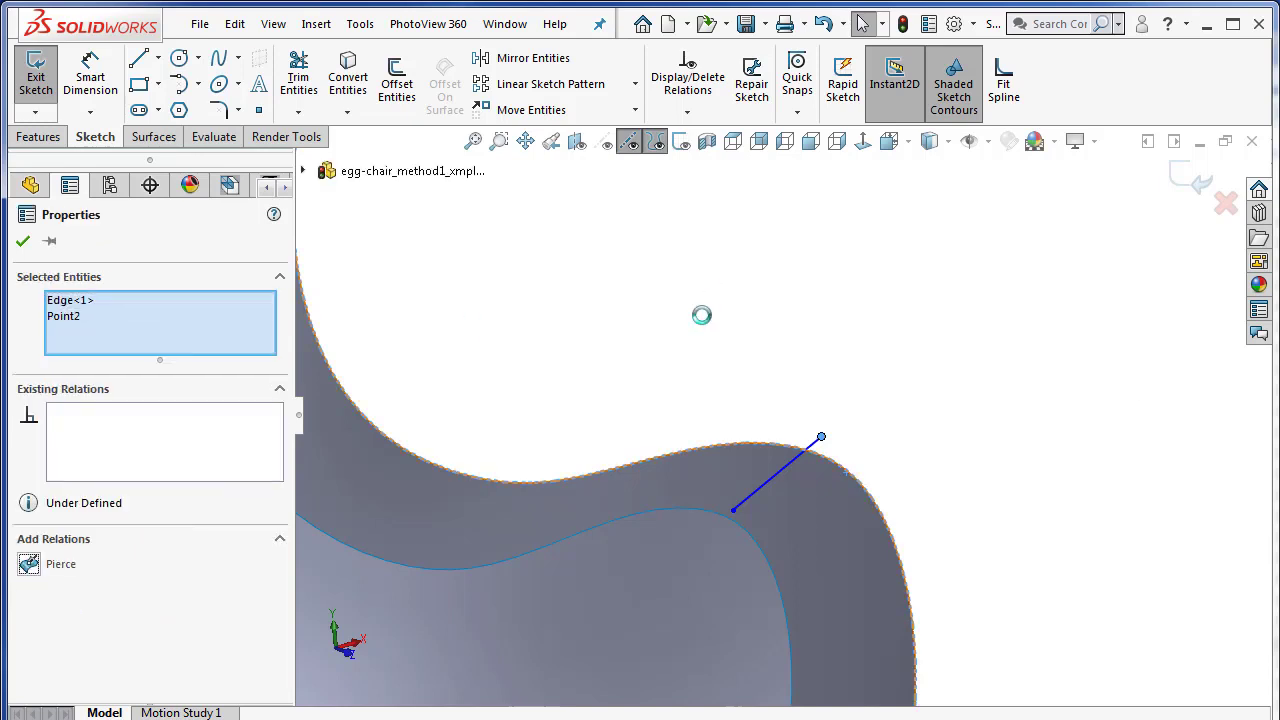
pyautogui.press('Escape')
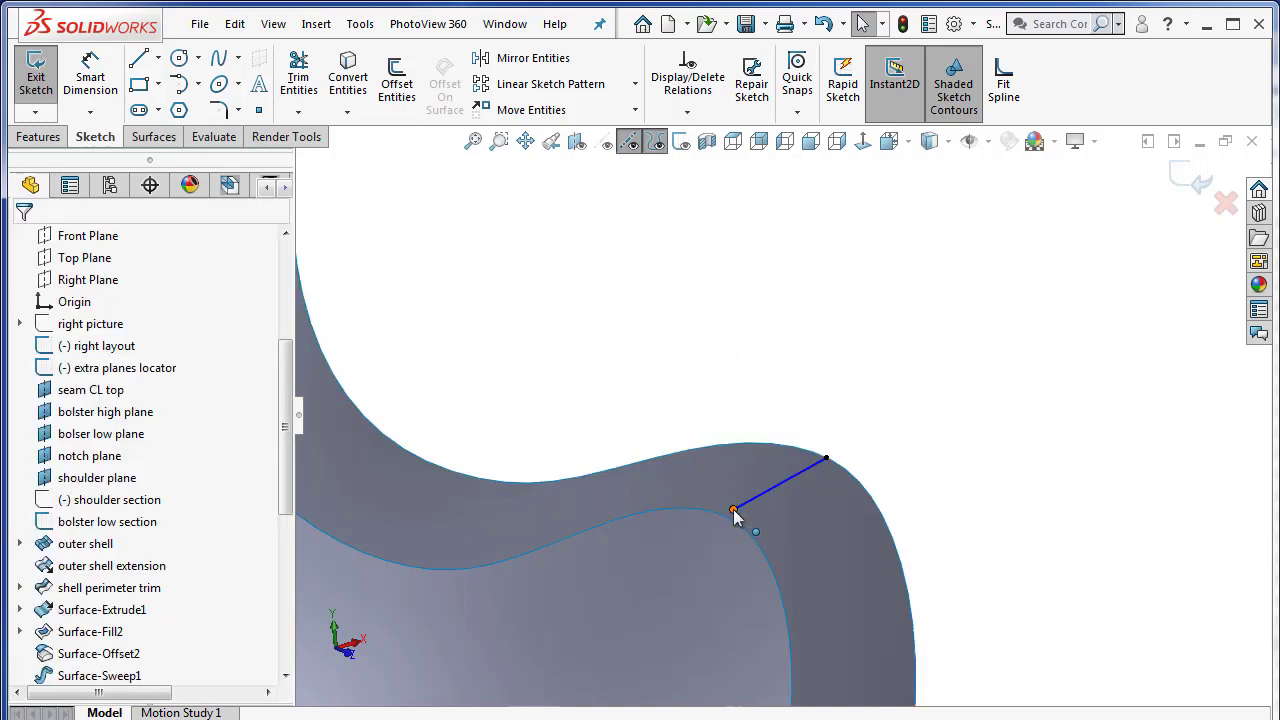
# Add a Pierce relation between the spline's inner endpoint and the inner shell's edge.
pyautogui.click(733, 509)
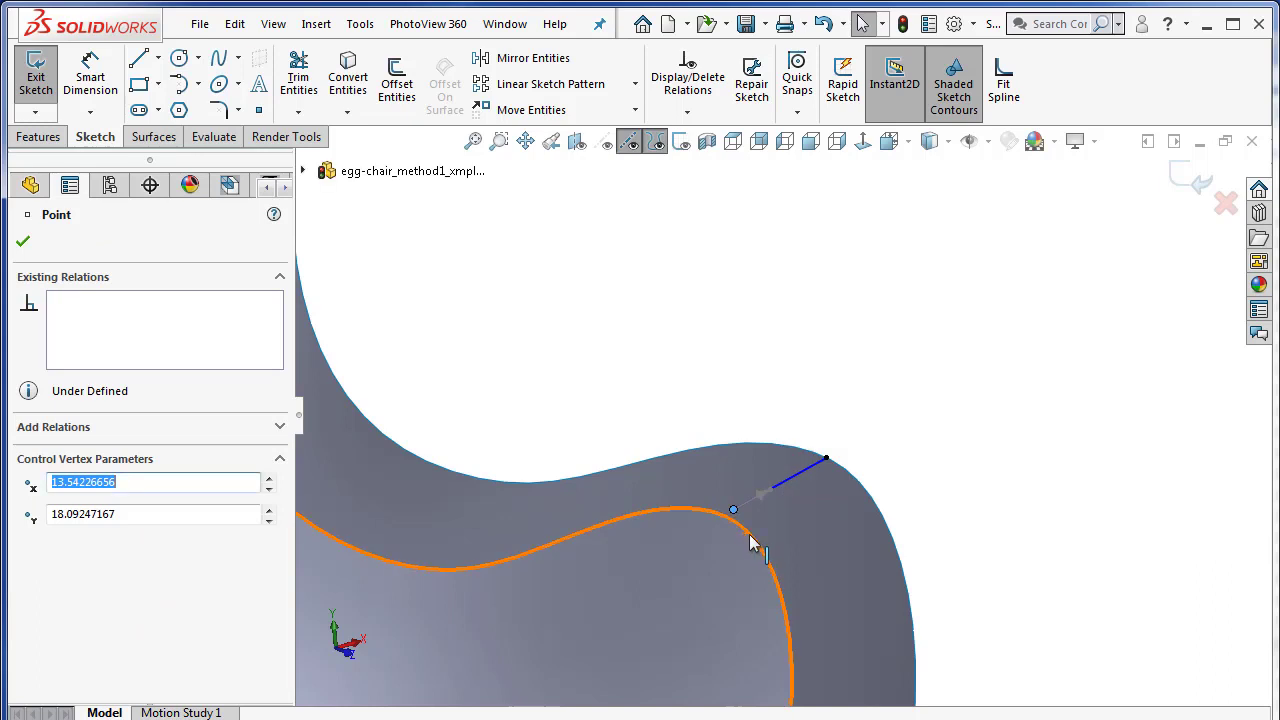
pyautogui.press('Escape')
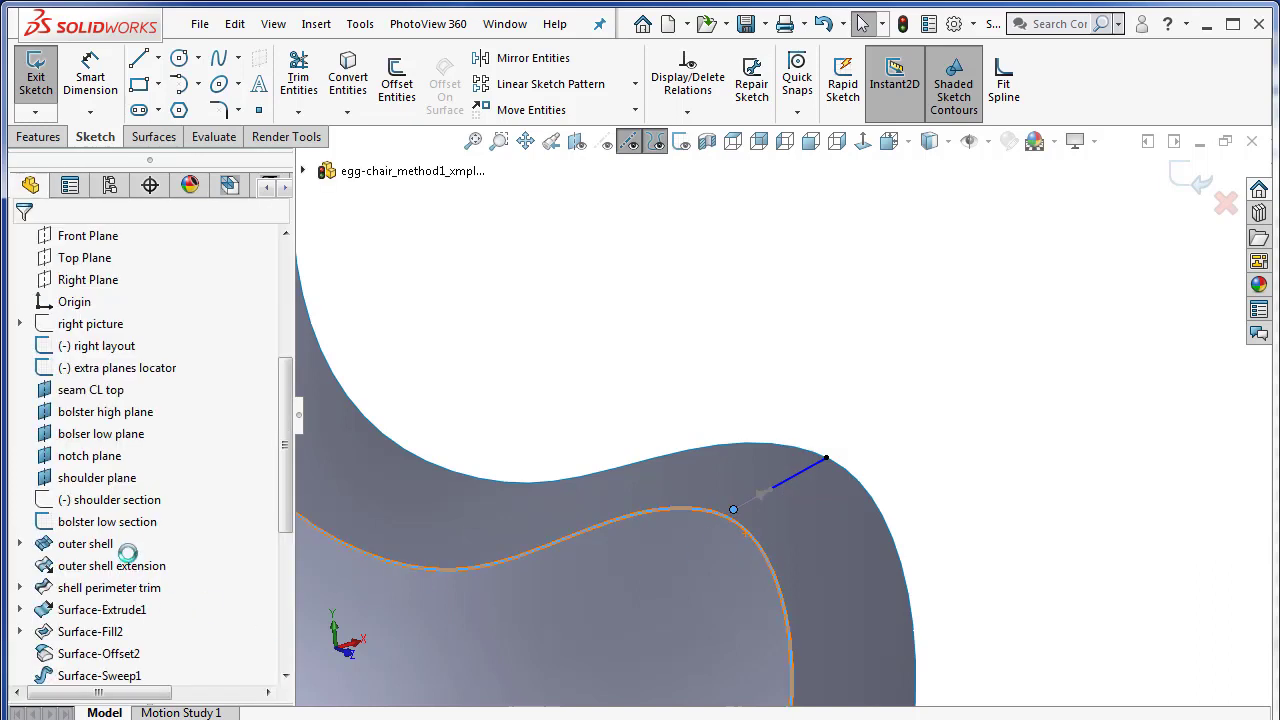
pyautogui.click(28, 566)
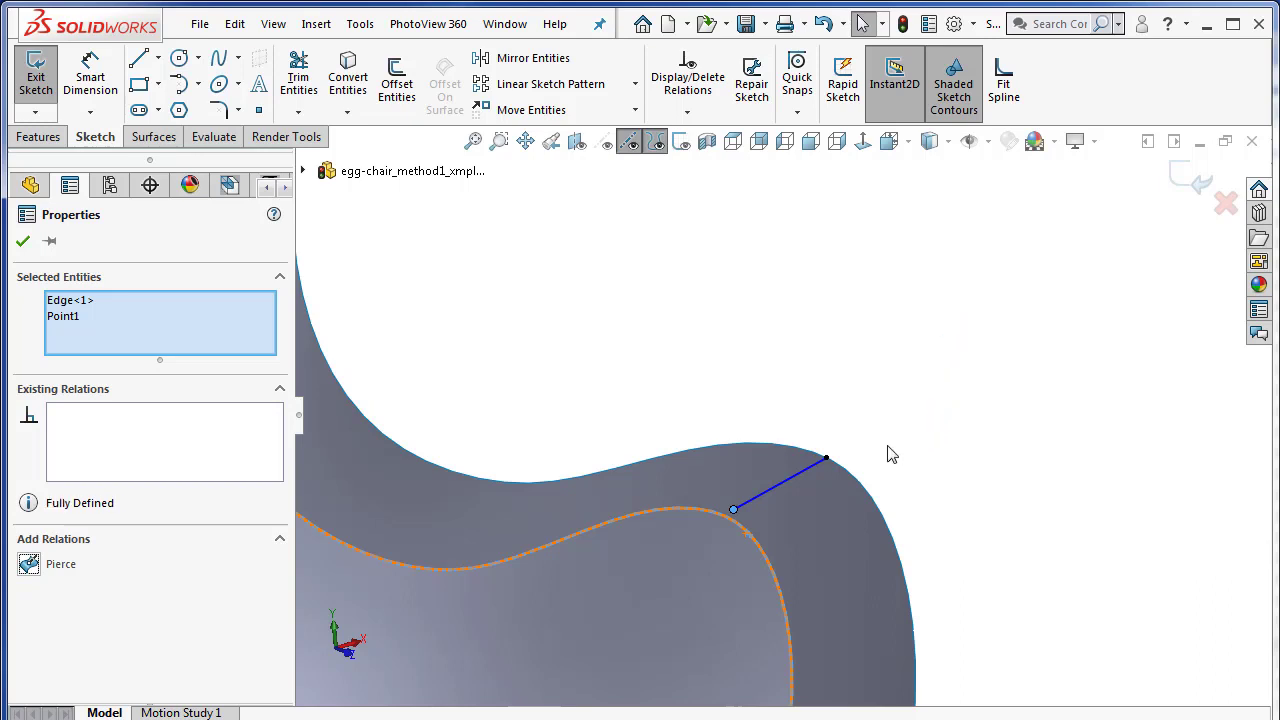
# Bow the spline upward into a rounded rim section by adjusting the tangent handles at both of its ends.
pyautogui.scroll(-2, 762, 490)
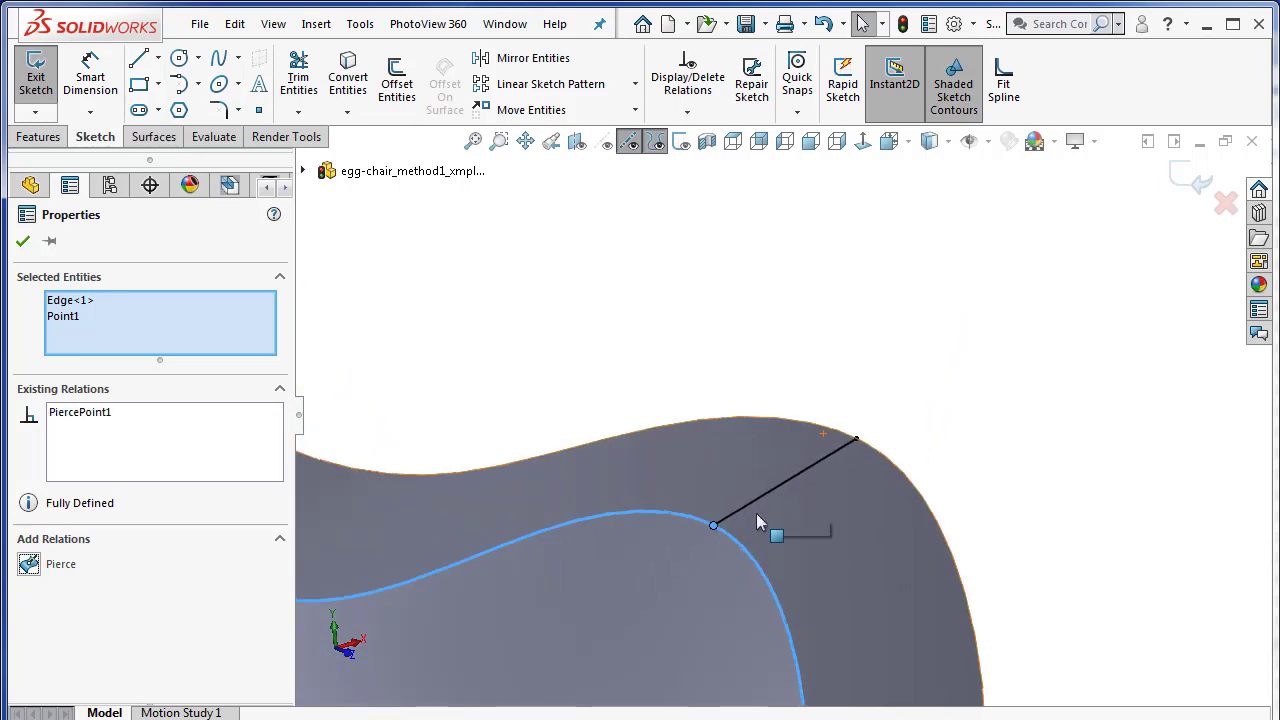
pyautogui.click(788, 520)
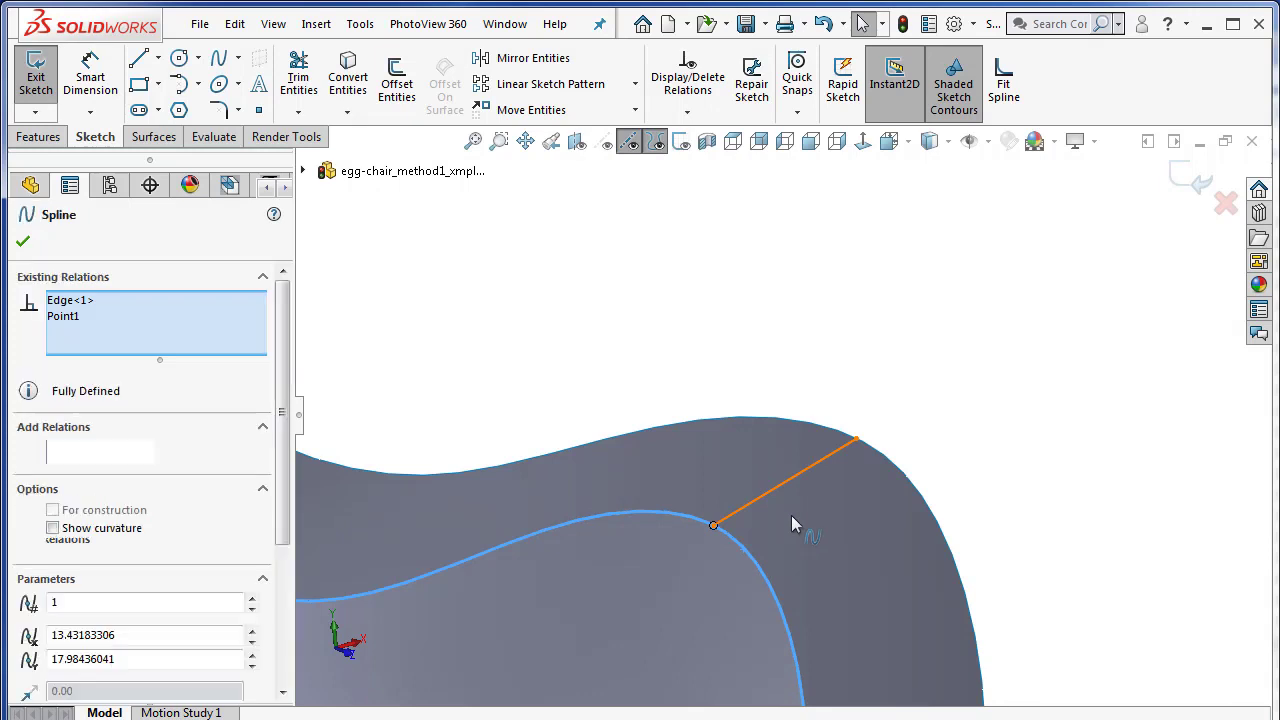
pyautogui.moveTo(769, 493); pyautogui.dragTo(751, 463)
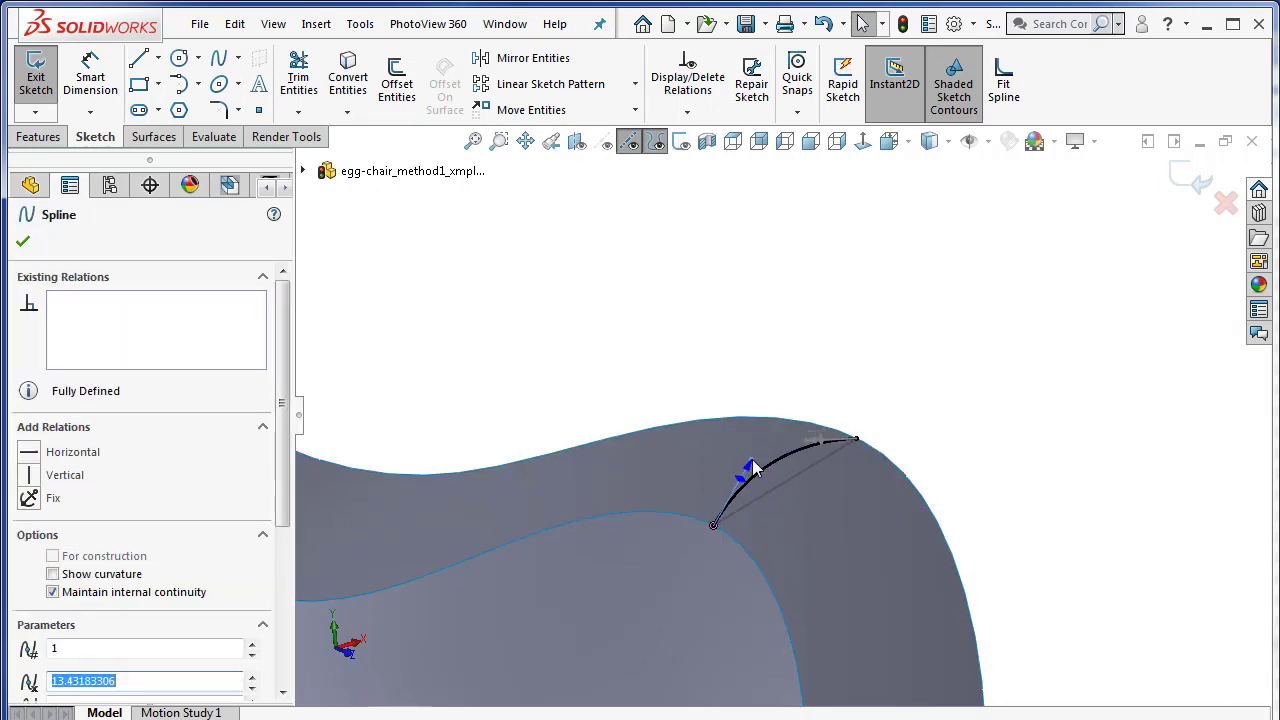
pyautogui.click(817, 441)
pyautogui.moveTo(814, 436); pyautogui.dragTo(807, 443)
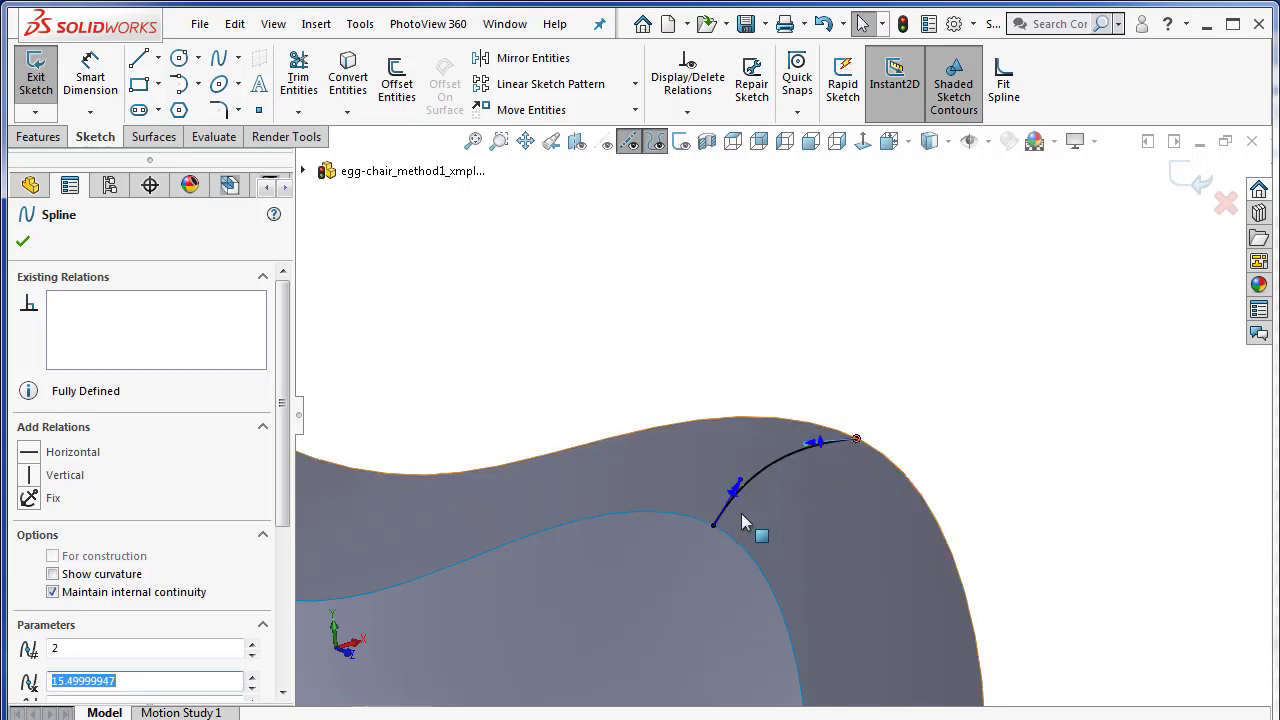
# Check the spline's shape across the gap from several angles and fine-tune the tangent handle at its inner end.
pyautogui.scroll(2, 741, 510)
pyautogui.moveTo(741, 517); pyautogui.dragTo(661, 519, button='middle')
pyautogui.moveTo(757, 495); pyautogui.dragTo(955, 554, button='middle')
pyautogui.scroll(-2, 1052, 612)
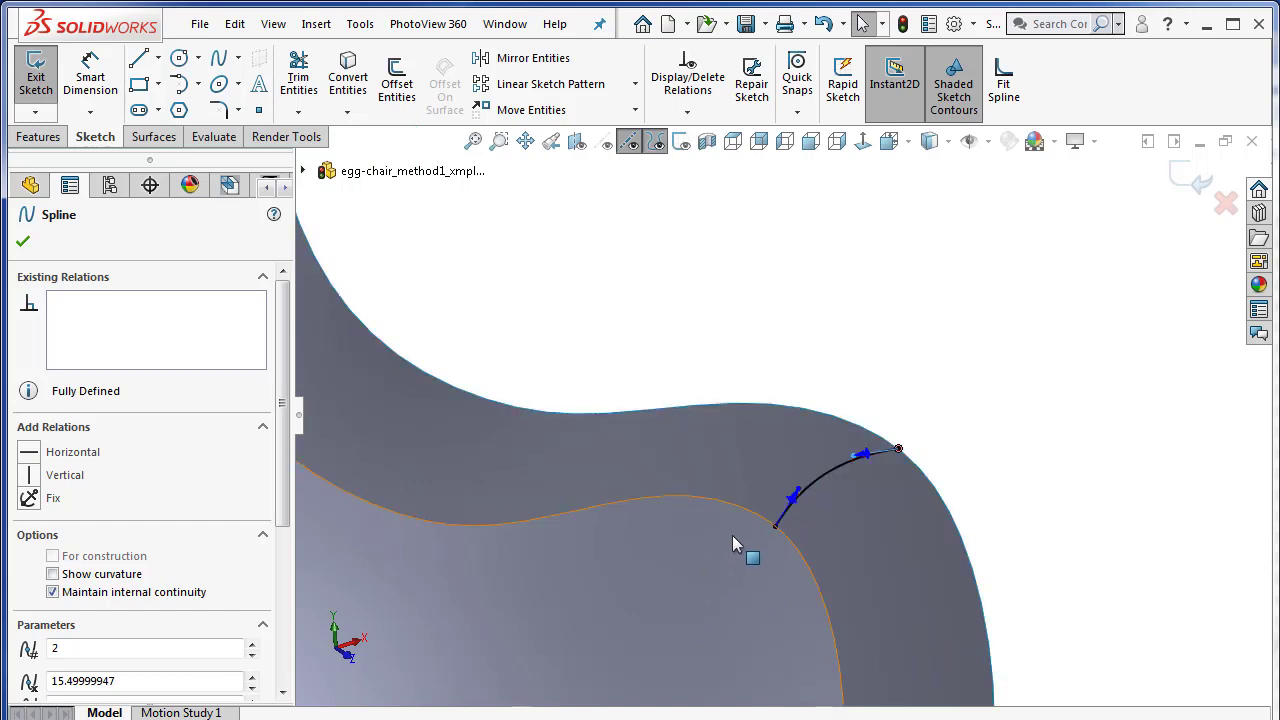
pyautogui.scroll(1, 705, 600)
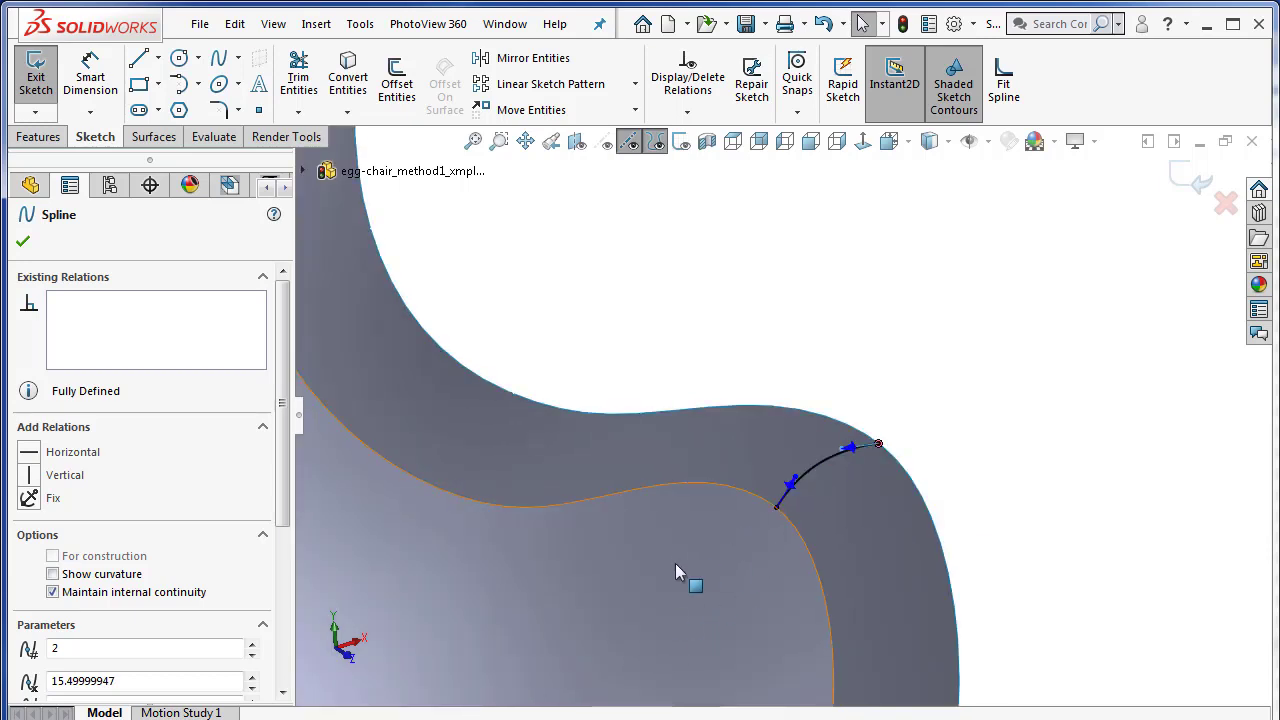
pyautogui.moveTo(663, 489); pyautogui.dragTo(680, 543, button='middle')
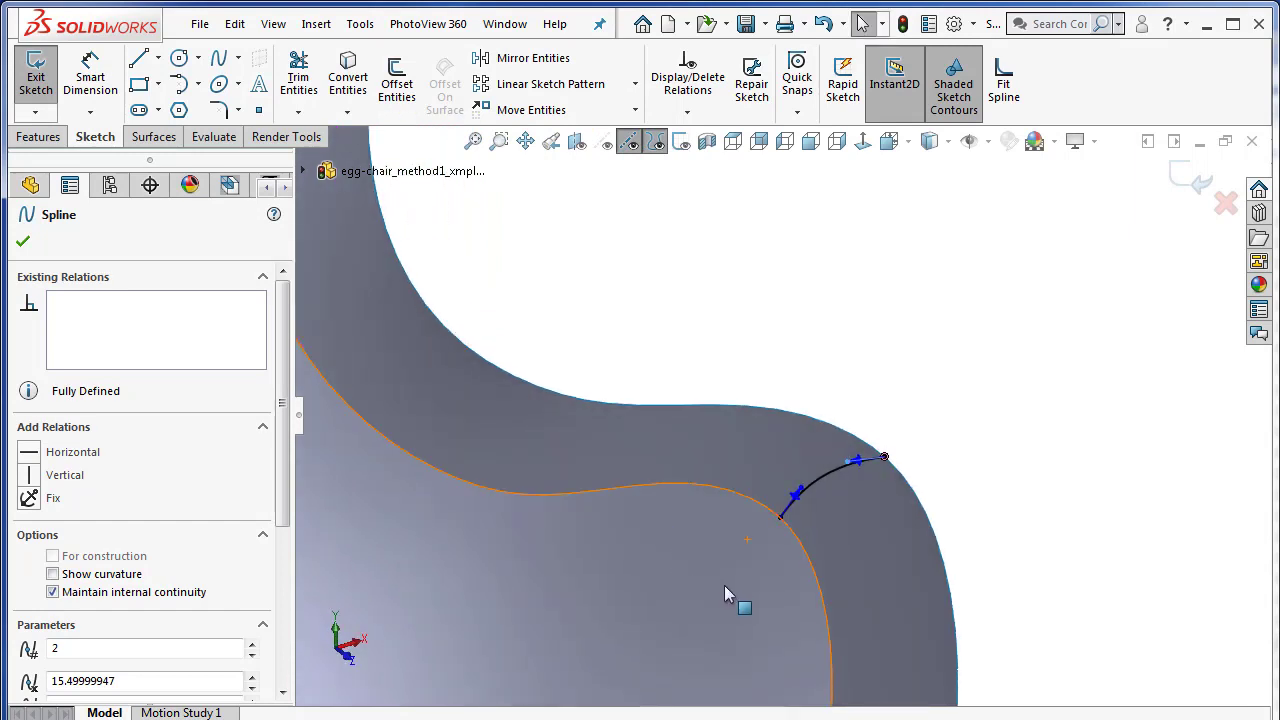
pyautogui.moveTo(763, 548)
pyautogui.mouseDown(button='middle')
pyautogui.moveTo(843, 574)
pyautogui.moveTo(730, 516)
pyautogui.moveTo(755, 566)
pyautogui.mouseUp(button='middle')
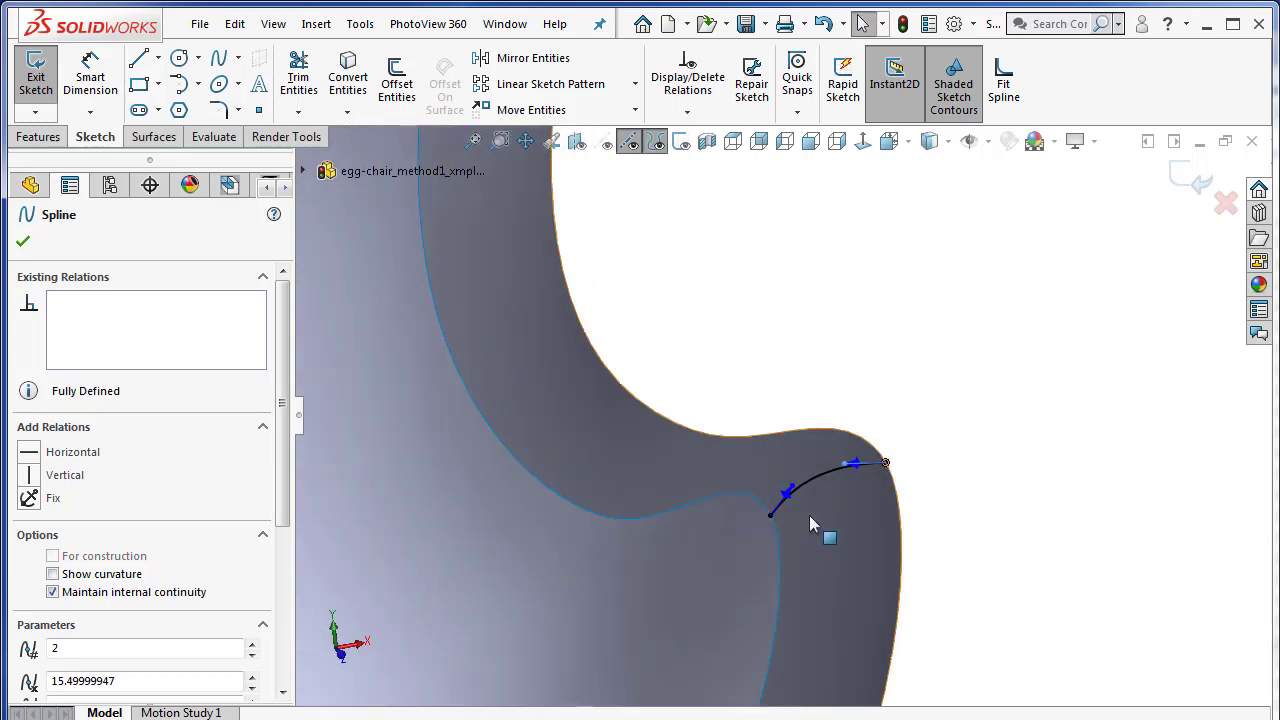
pyautogui.moveTo(809, 515); pyautogui.dragTo(801, 521, button='middle')
pyautogui.moveTo(790, 480)
pyautogui.mouseDown()
pyautogui.moveTo(768, 470)
pyautogui.moveTo(808, 503)
pyautogui.moveTo(786, 478)
pyautogui.mouseUp()
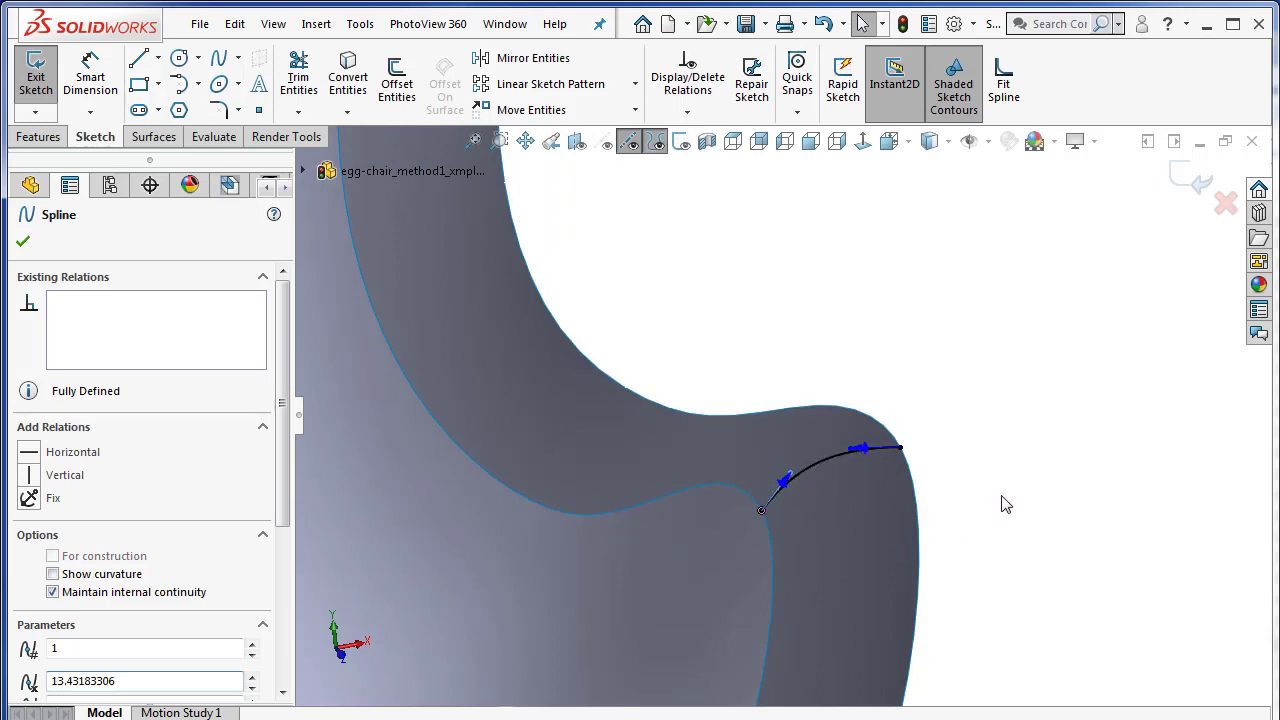
pyautogui.click(1002, 496)
# Create an intersection curve where the inner shell face crosses the bolster high sketch plane.
pyautogui.scroll(1, 822, 560)
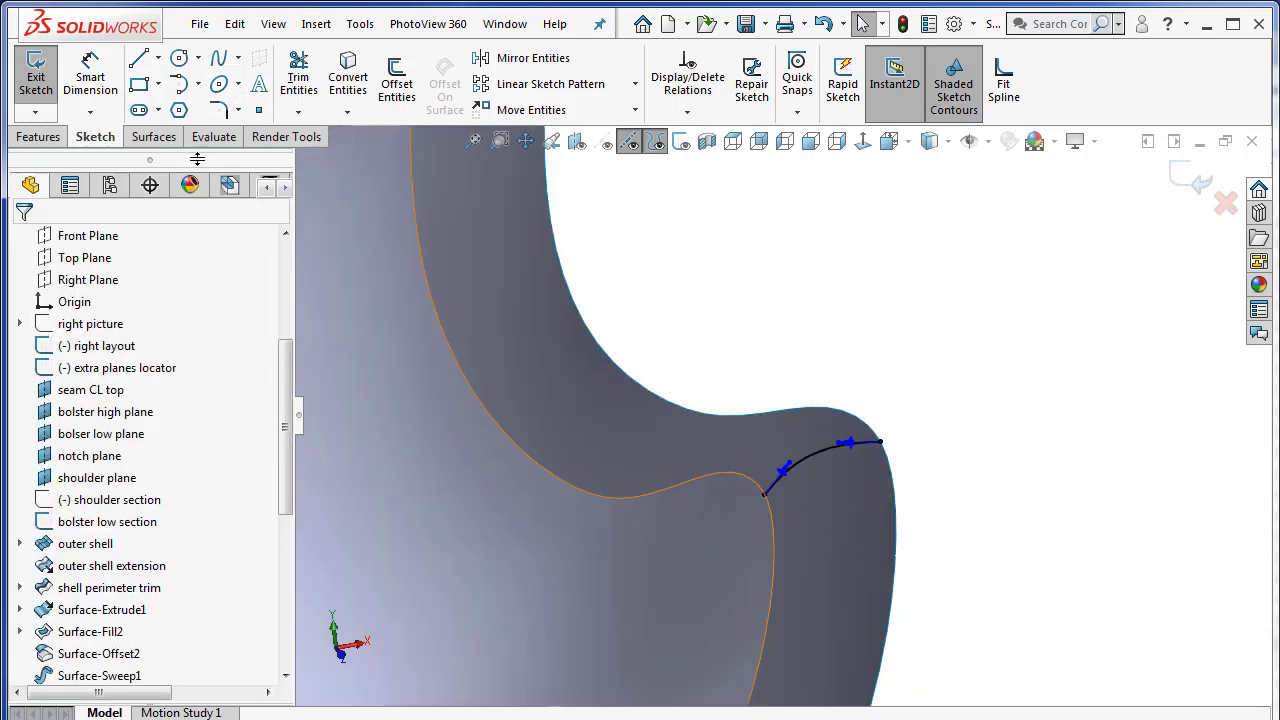
pyautogui.click(350, 112)
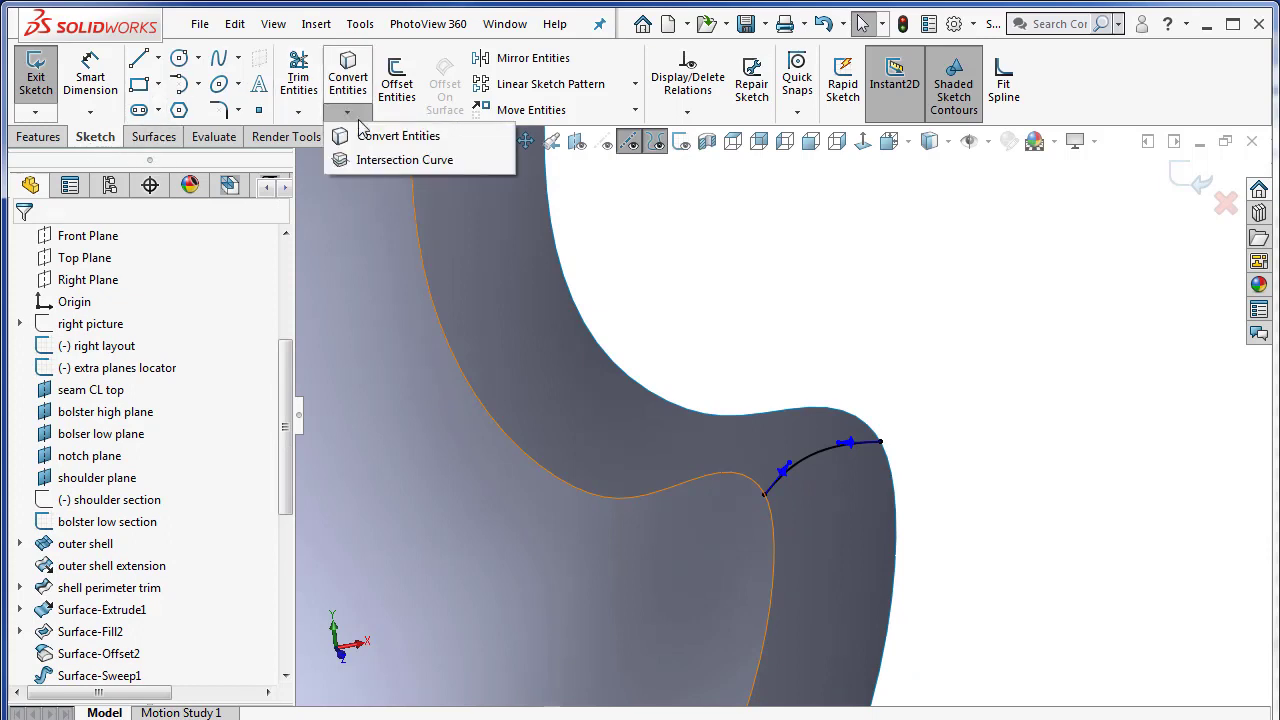
pyautogui.click(378, 167)
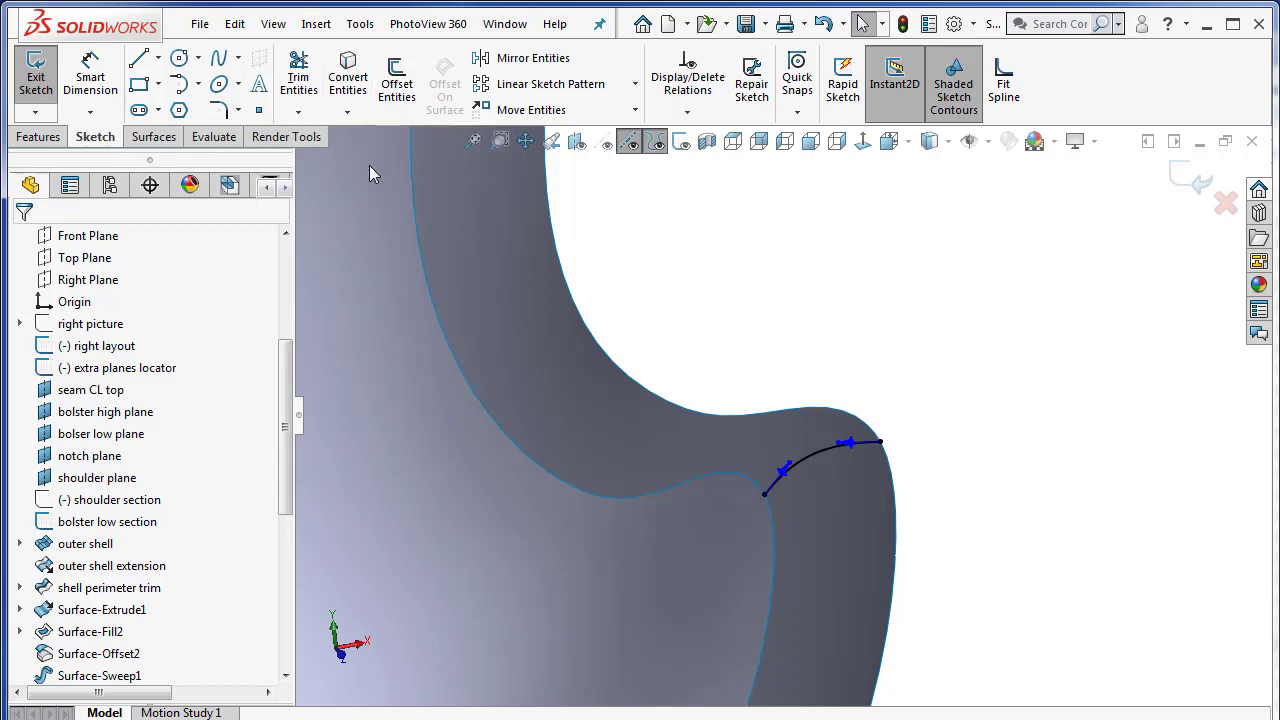
pyautogui.click(669, 522)
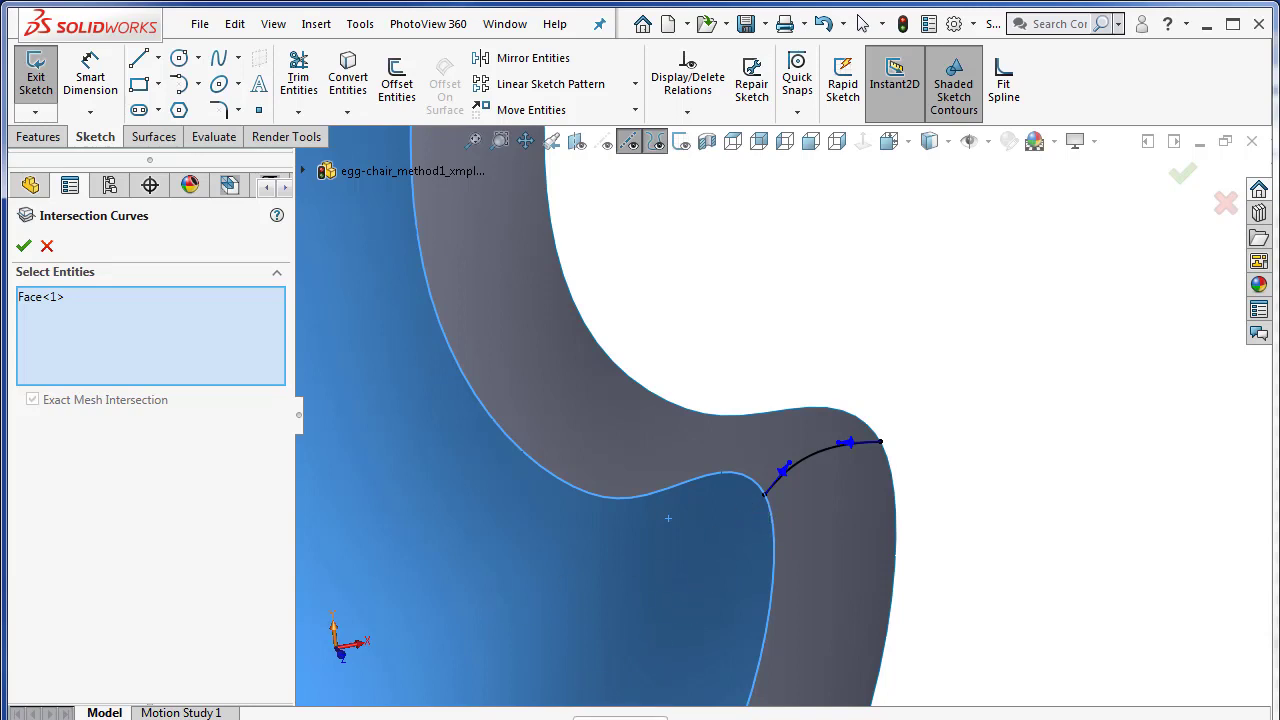
pyautogui.click(24, 246)
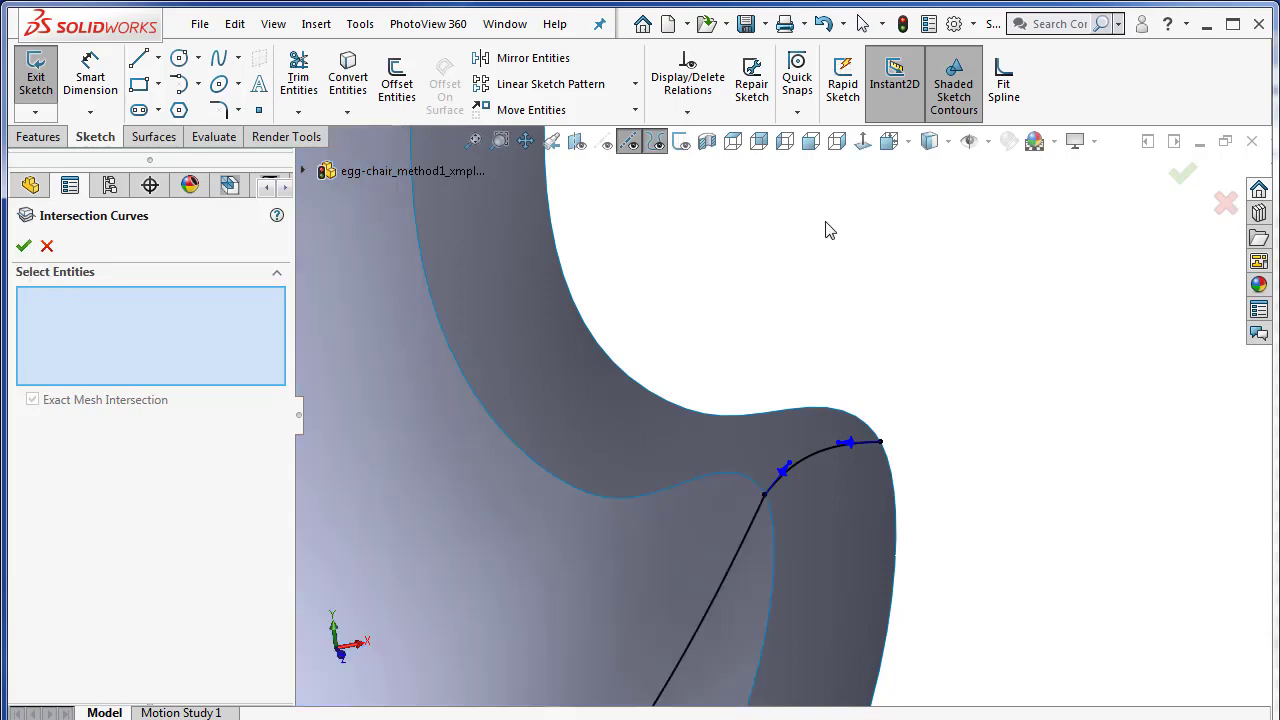
# Examine how the intersection curve meets the spline at the inner shell edge and leave the Intersection Curve command.
pyautogui.moveTo(852, 522); pyautogui.dragTo(697, 569, button='middle')
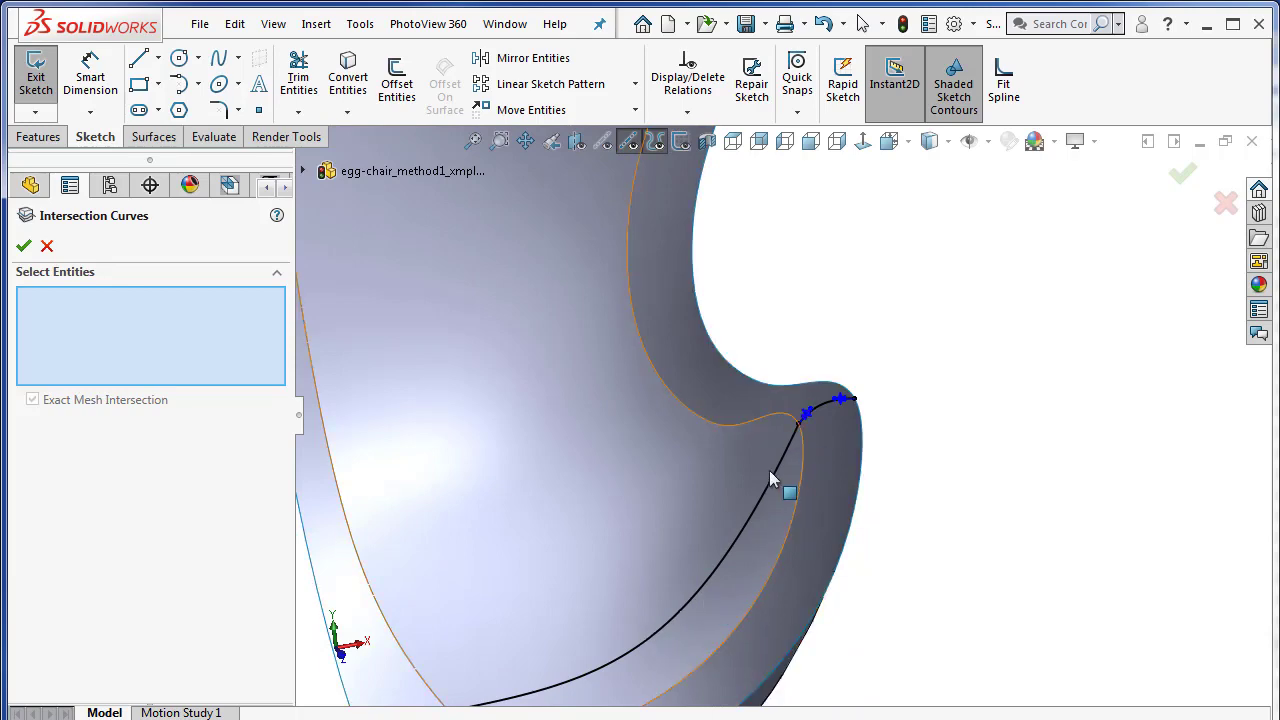
pyautogui.moveTo(772, 478); pyautogui.dragTo(786, 400, button='middle')
pyautogui.scroll(3, 831, 451)
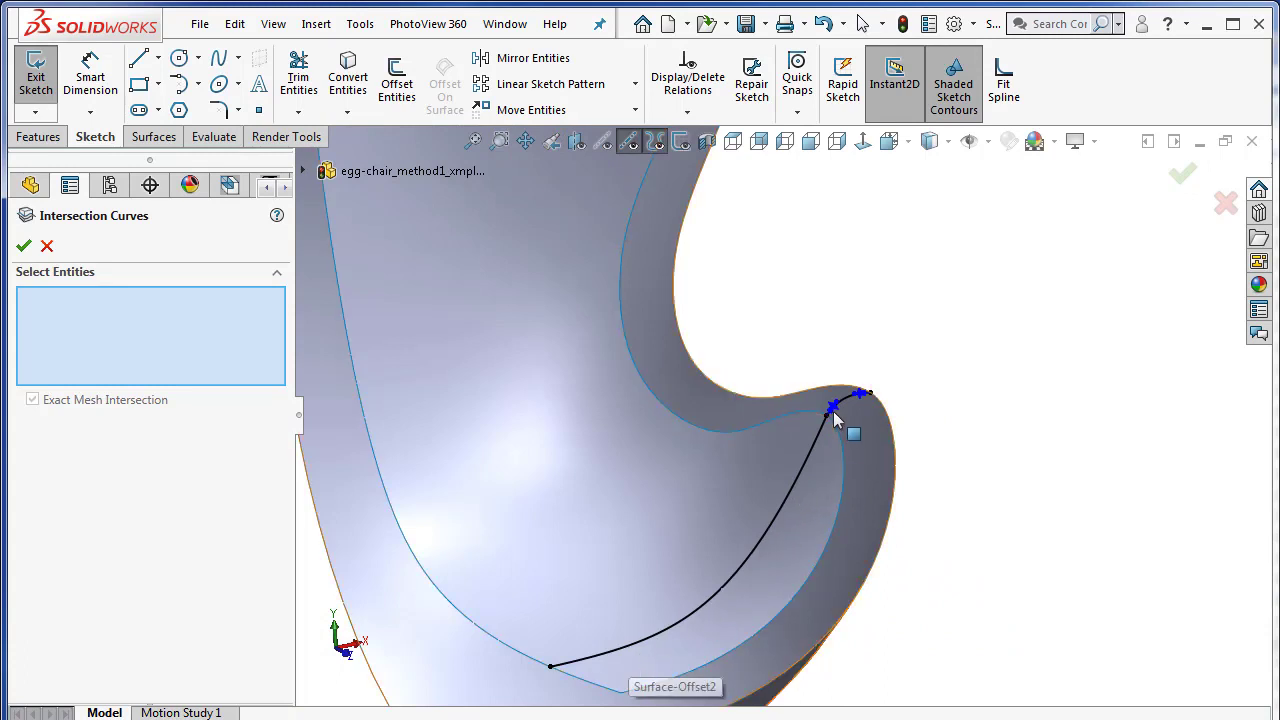
pyautogui.scroll(-2, 821, 414)
pyautogui.scroll(-5, 848, 404)
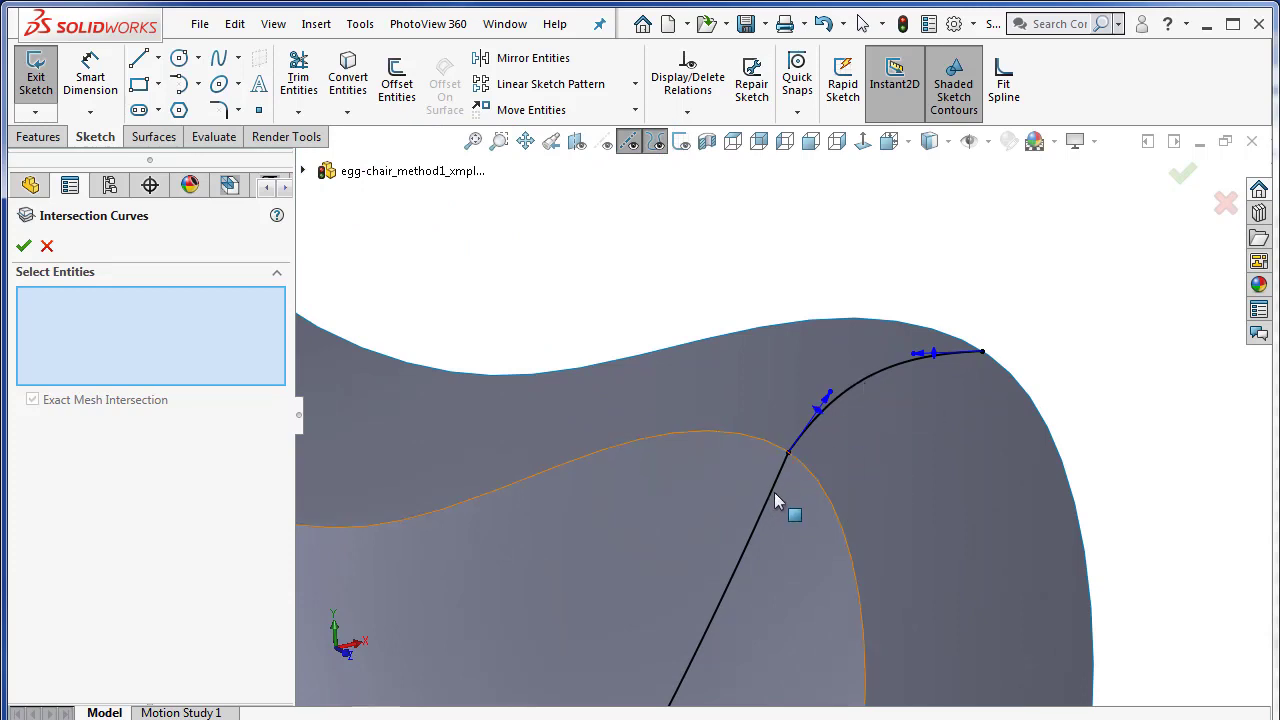
pyautogui.scroll(2, 795, 548)
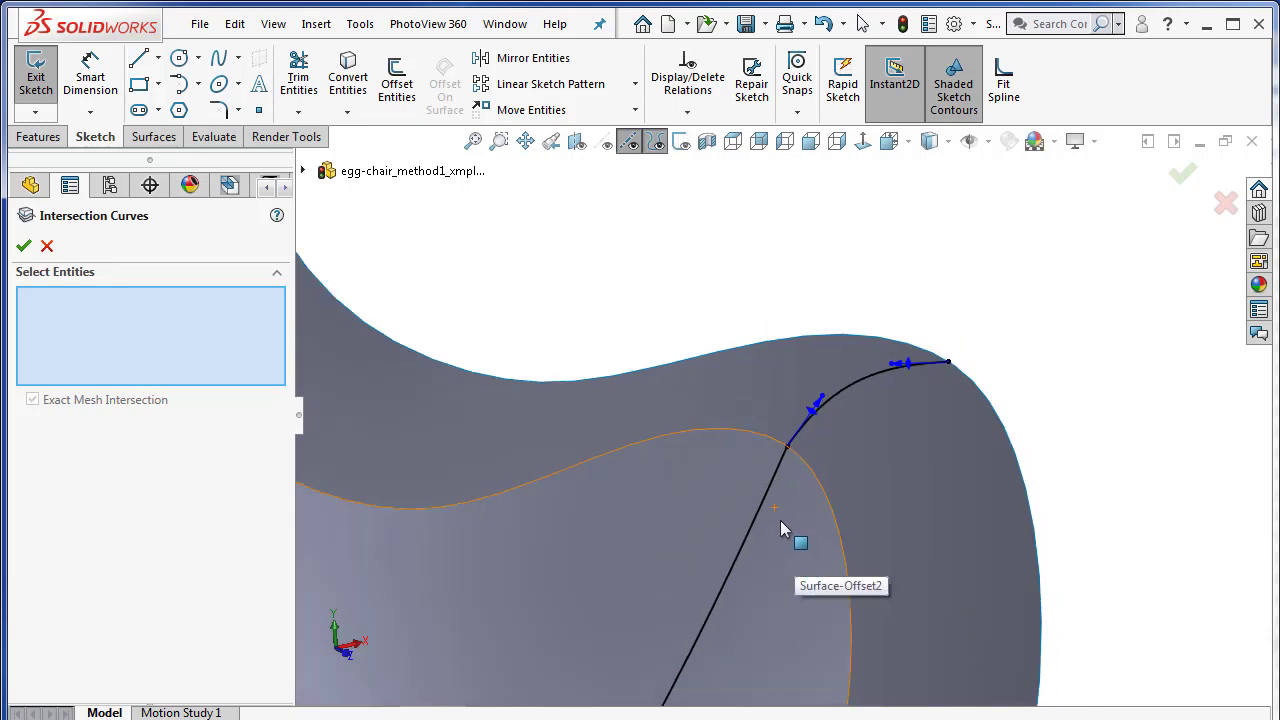
pyautogui.click(867, 388)
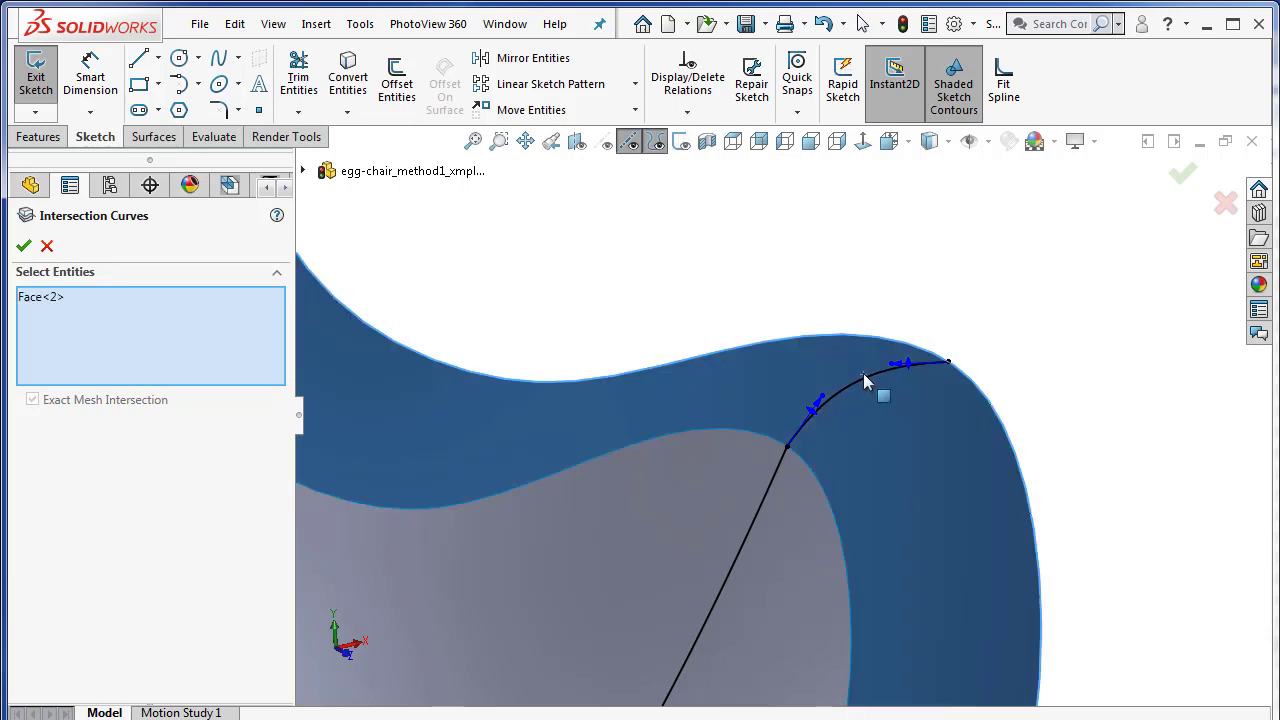
pyautogui.click(47, 246)
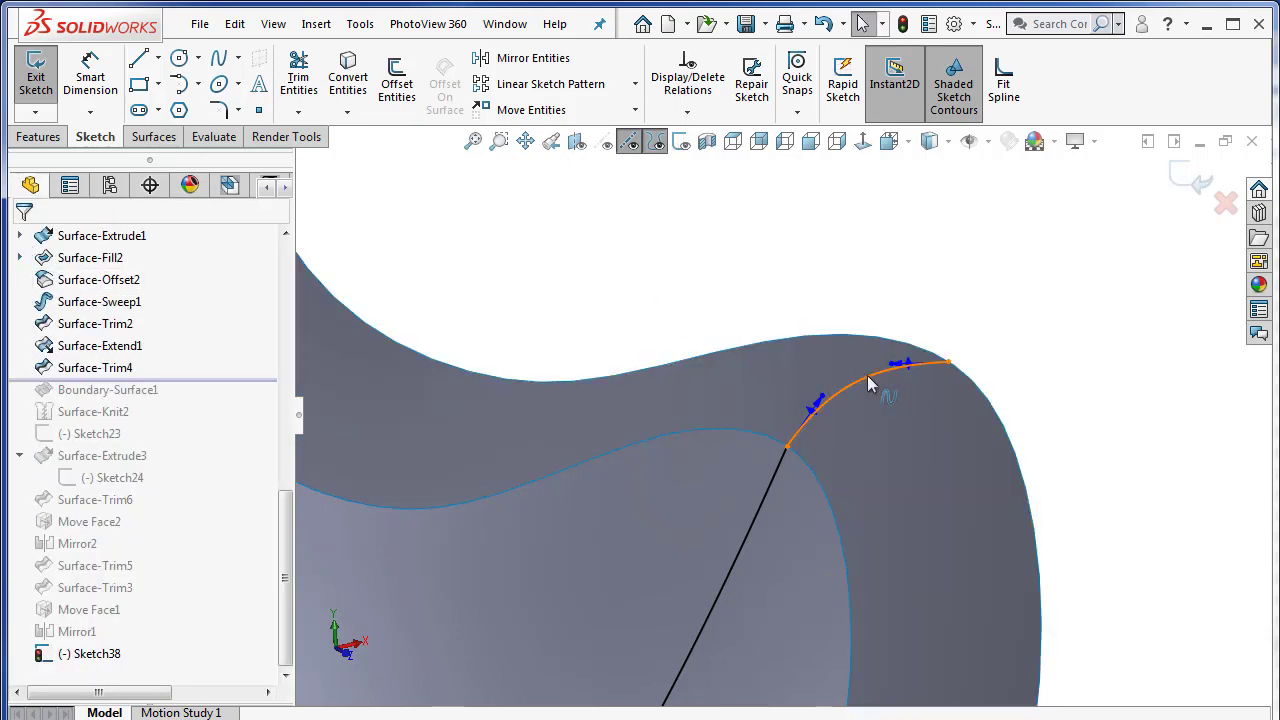
# Add an Equal Curvature relation between the rim spline and the inner shell's intersection curve.
pyautogui.click(867, 375)
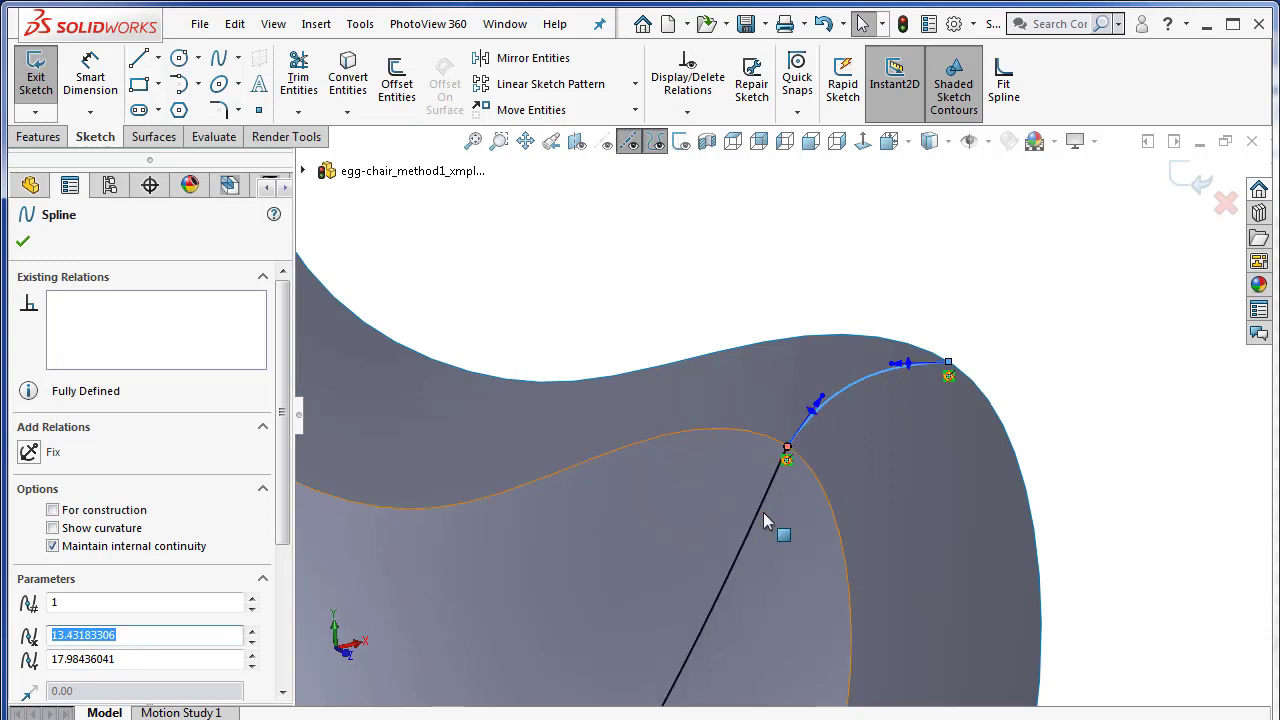
pyautogui.click(759, 513)
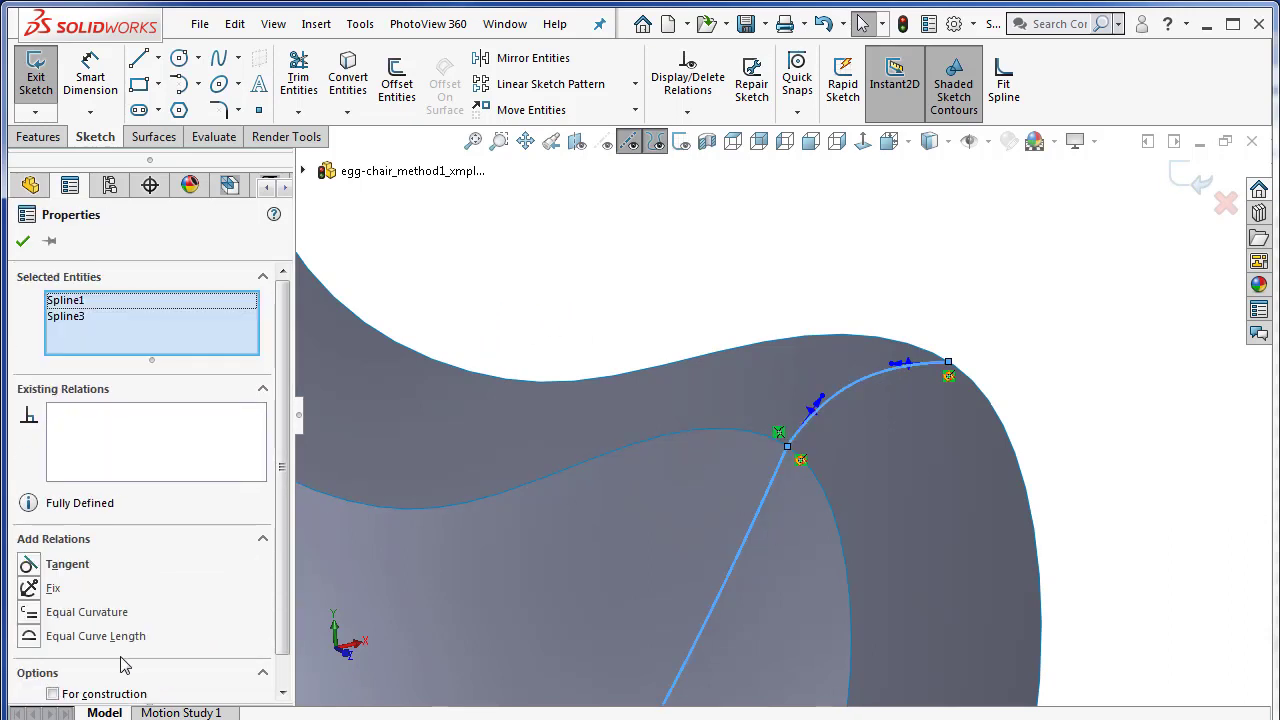
pyautogui.click(33, 620)
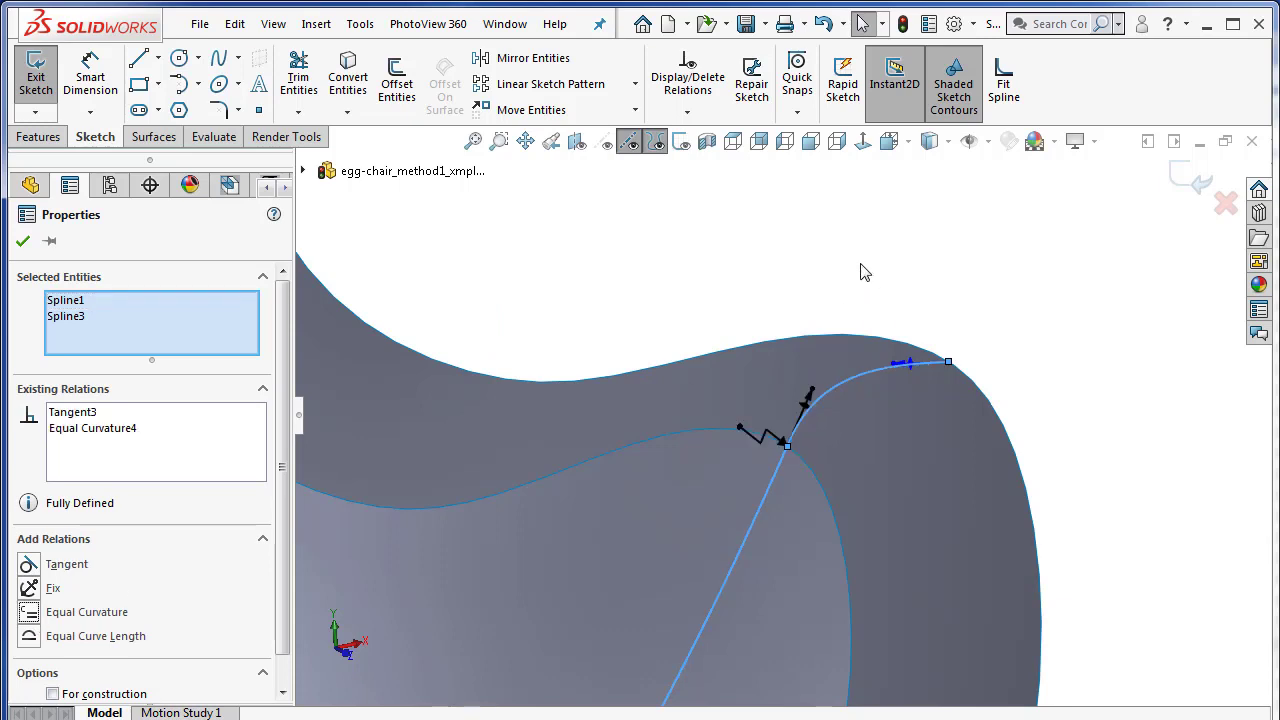
pyautogui.click(855, 272)
pyautogui.scroll(-1, 867, 352)
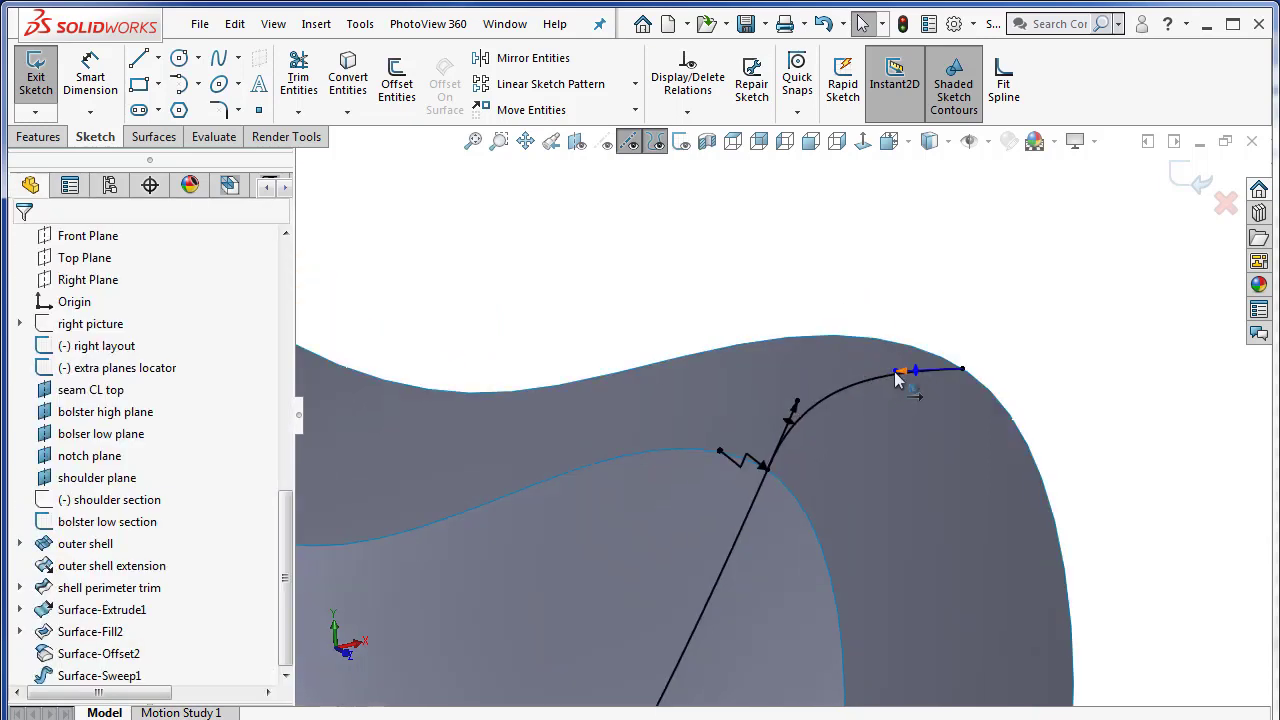
# Raise the tangent handle at the rim spline's outer end so the curve arches slightly higher near the outer shell edge.
pyautogui.moveTo(896, 371); pyautogui.dragTo(896, 354)
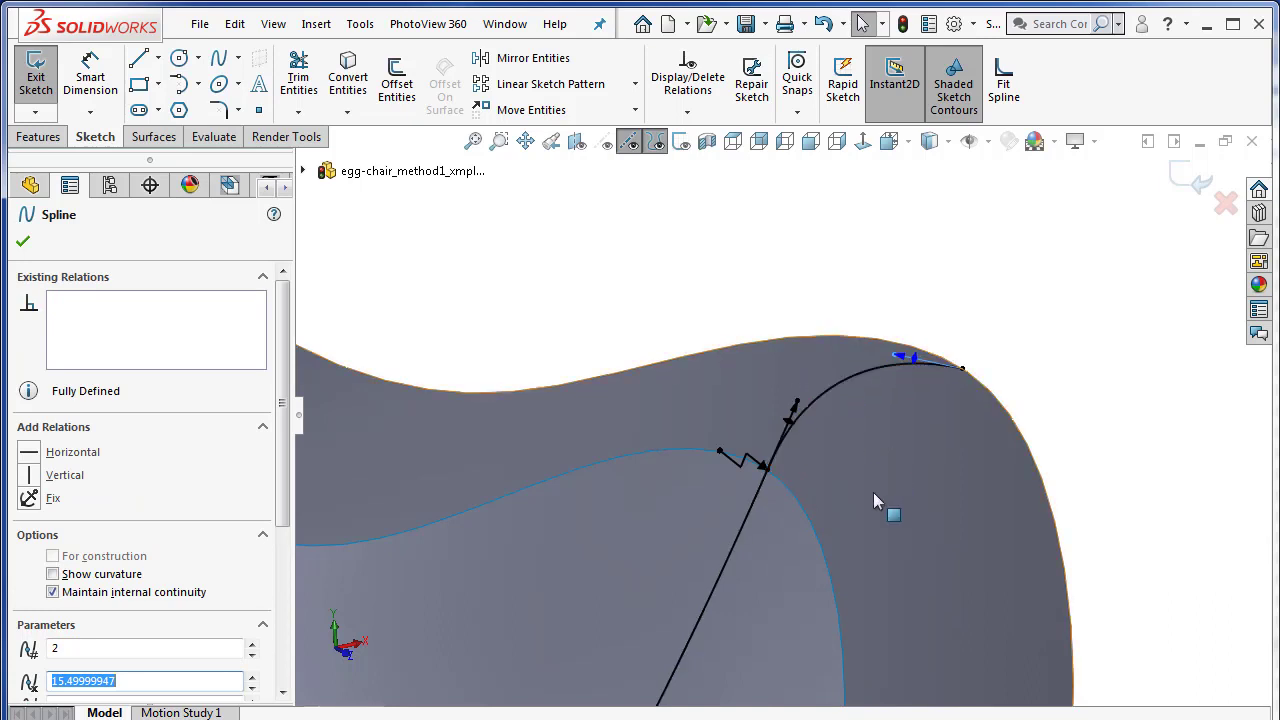
pyautogui.scroll(2, 873, 492)
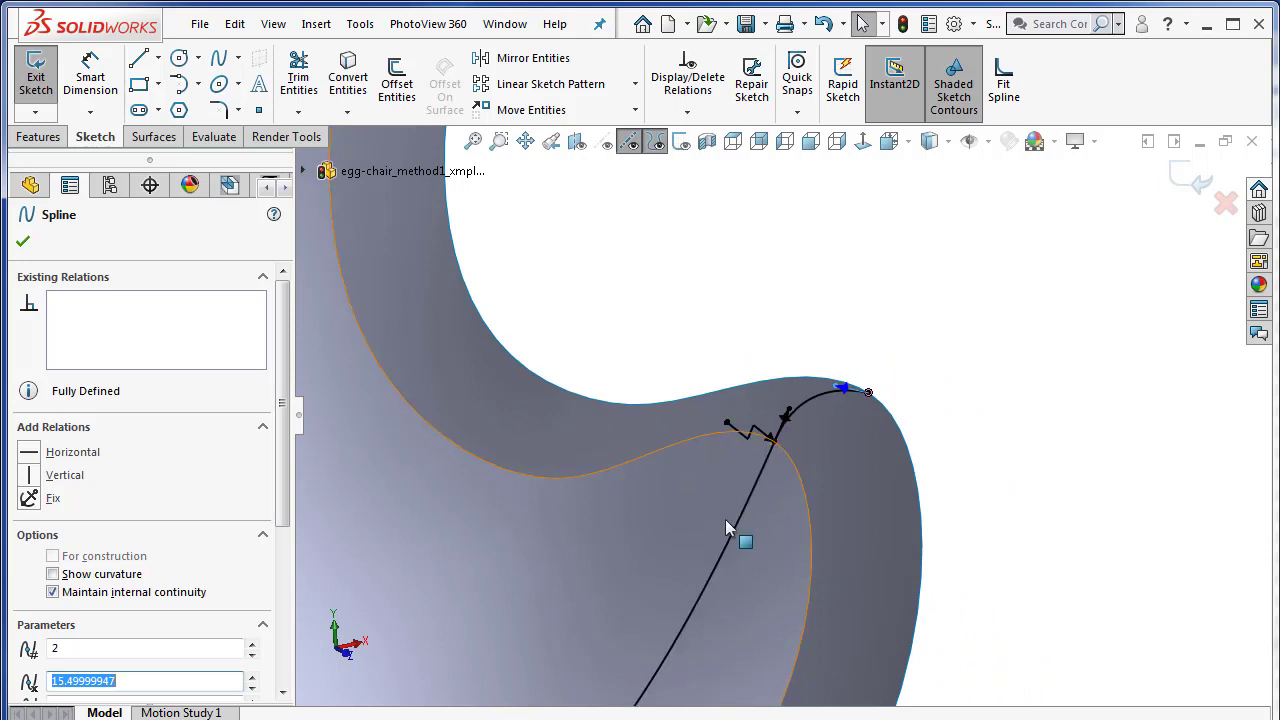
pyautogui.scroll(1, 736, 568)
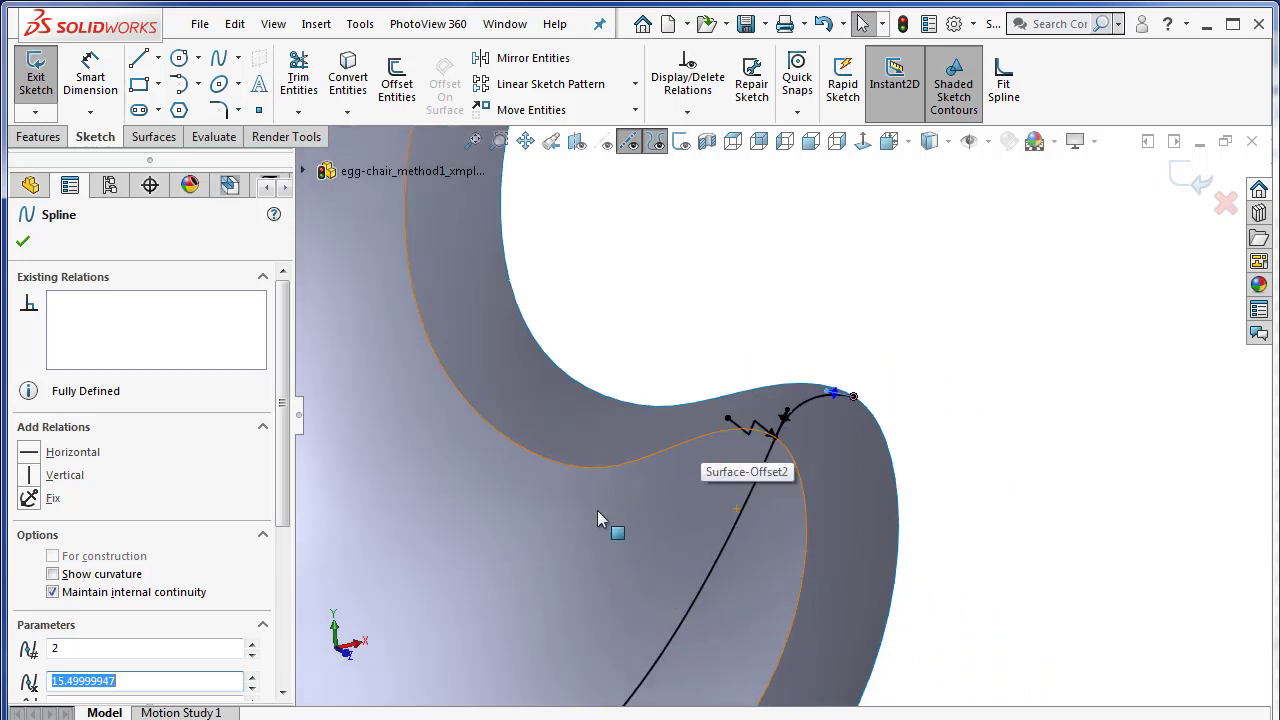
# Convert the inner shell's intersection curve on the bolster high plane to construction geometry.
pyautogui.click(743, 522)
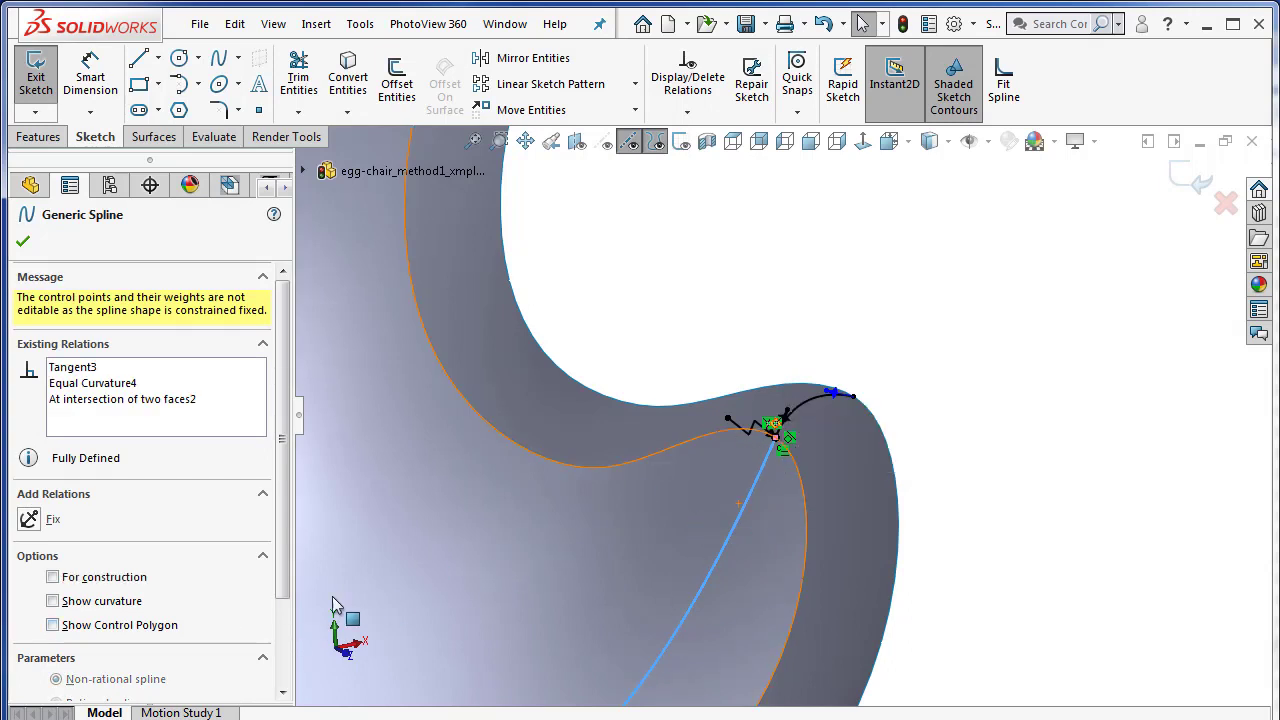
pyautogui.click(53, 578)
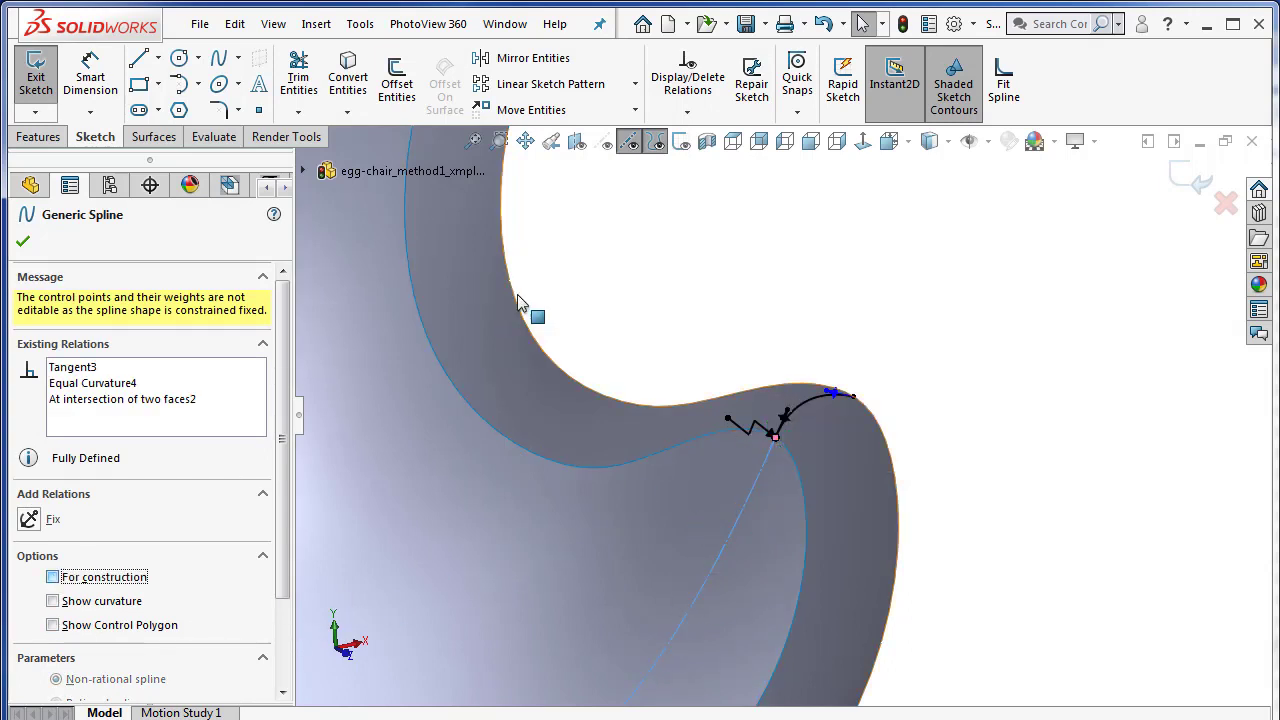
pyautogui.click(638, 252)
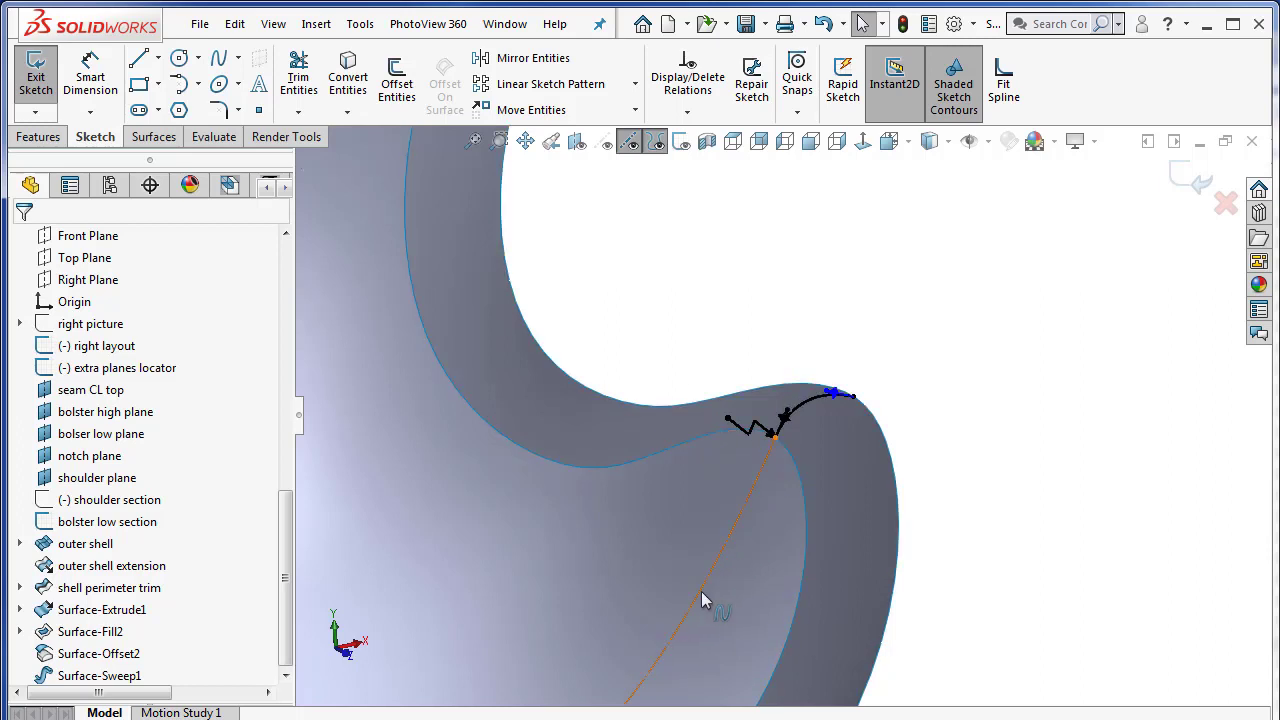
# Examine the rim spline at the bolster and the gap between the inner and outer shell edges around the whole chair.
pyautogui.scroll(5, 761, 452)
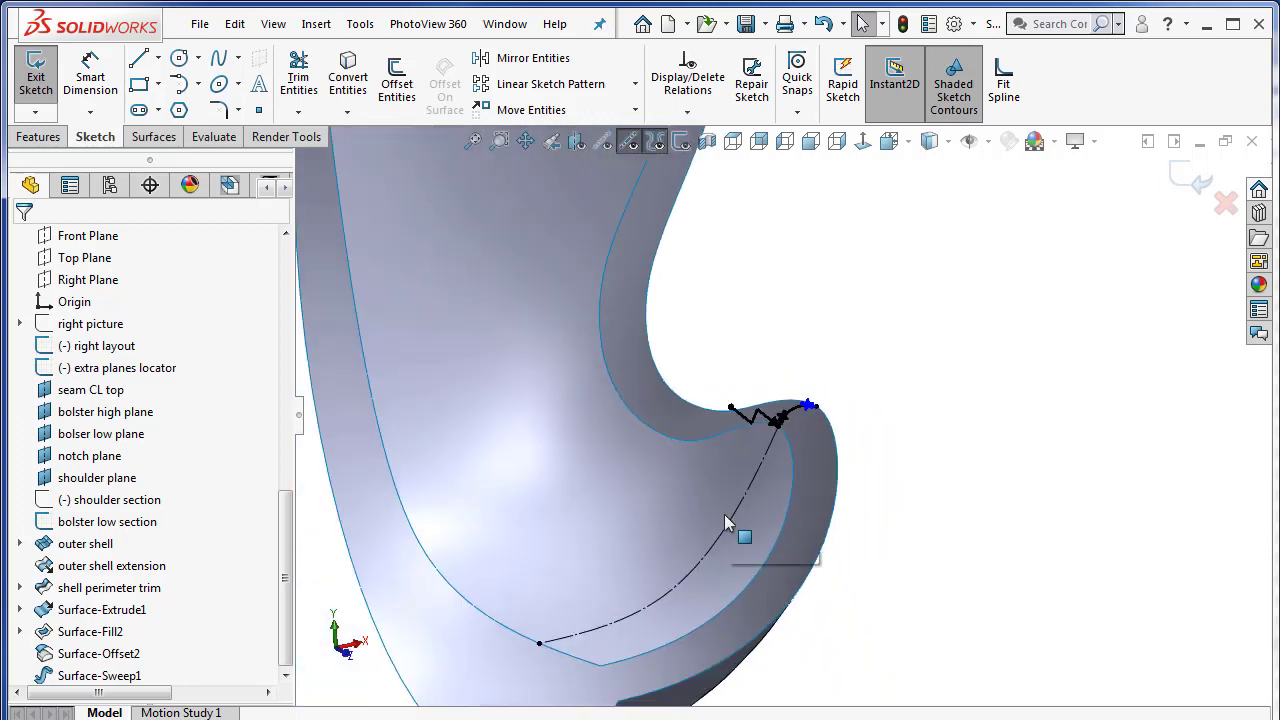
pyautogui.scroll(-1, 710, 205)
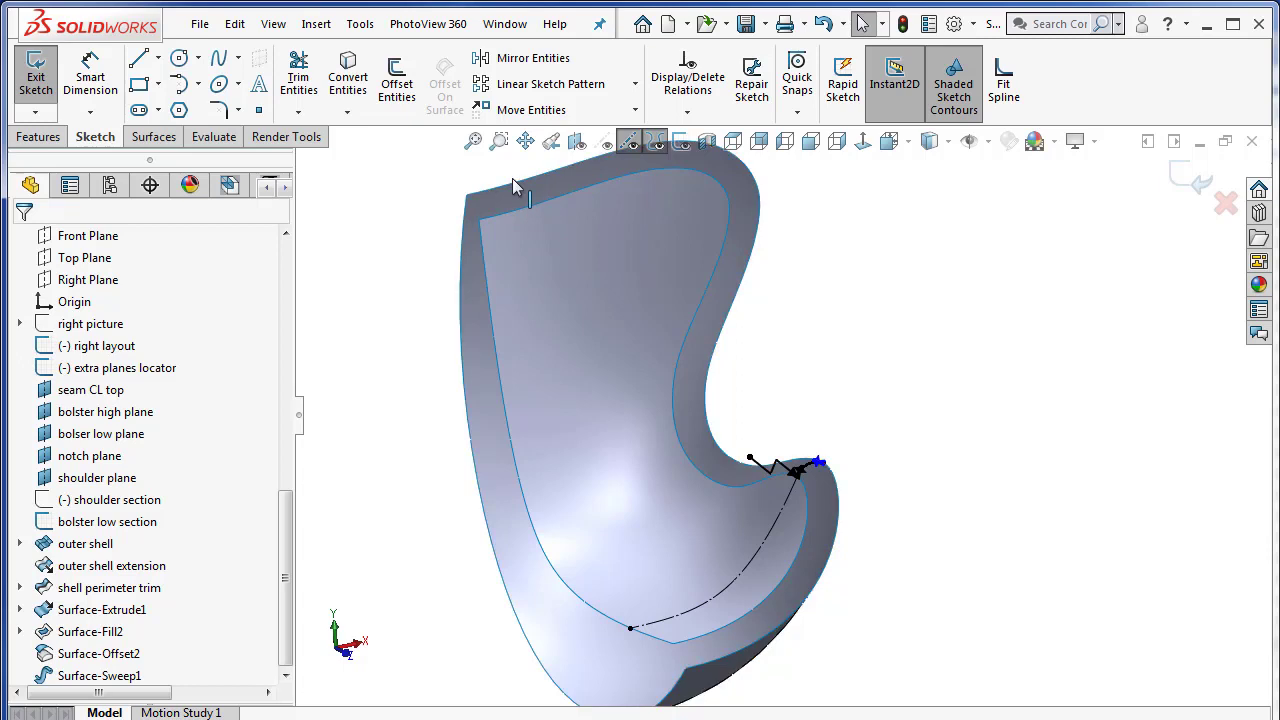
pyautogui.click(540, 231)
pyautogui.click(843, 272)
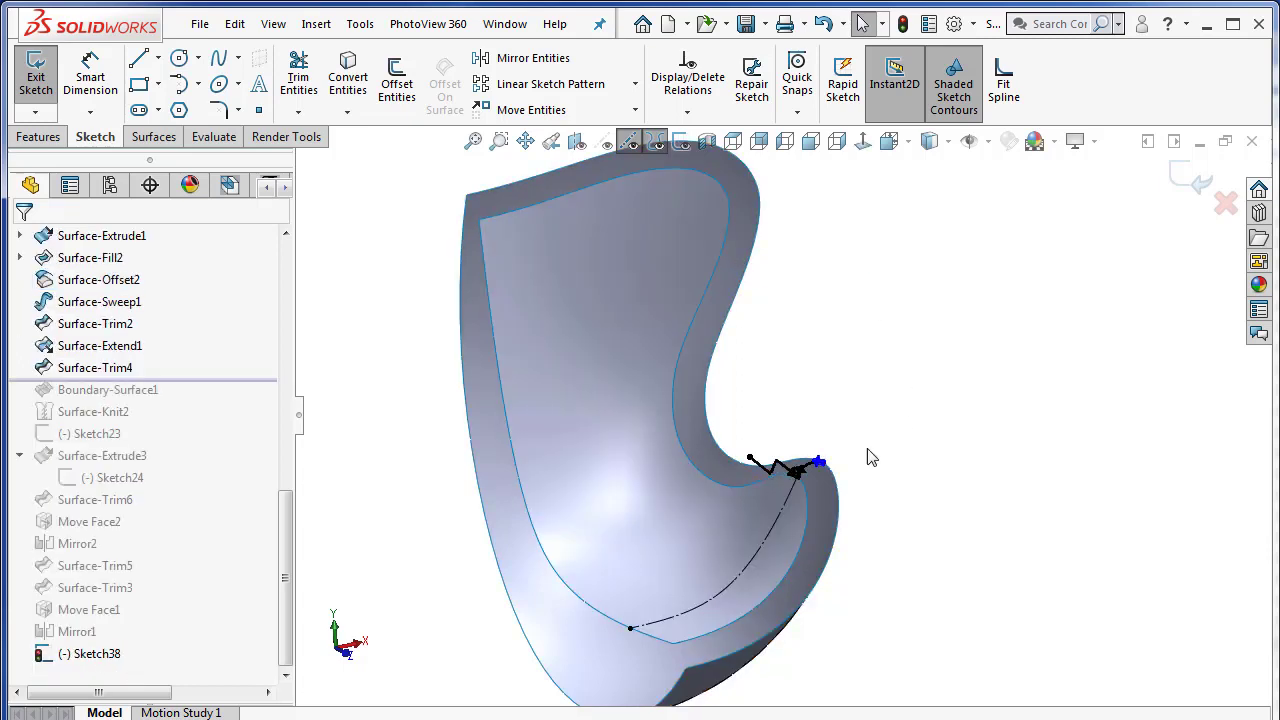
pyautogui.scroll(-5, 808, 495)
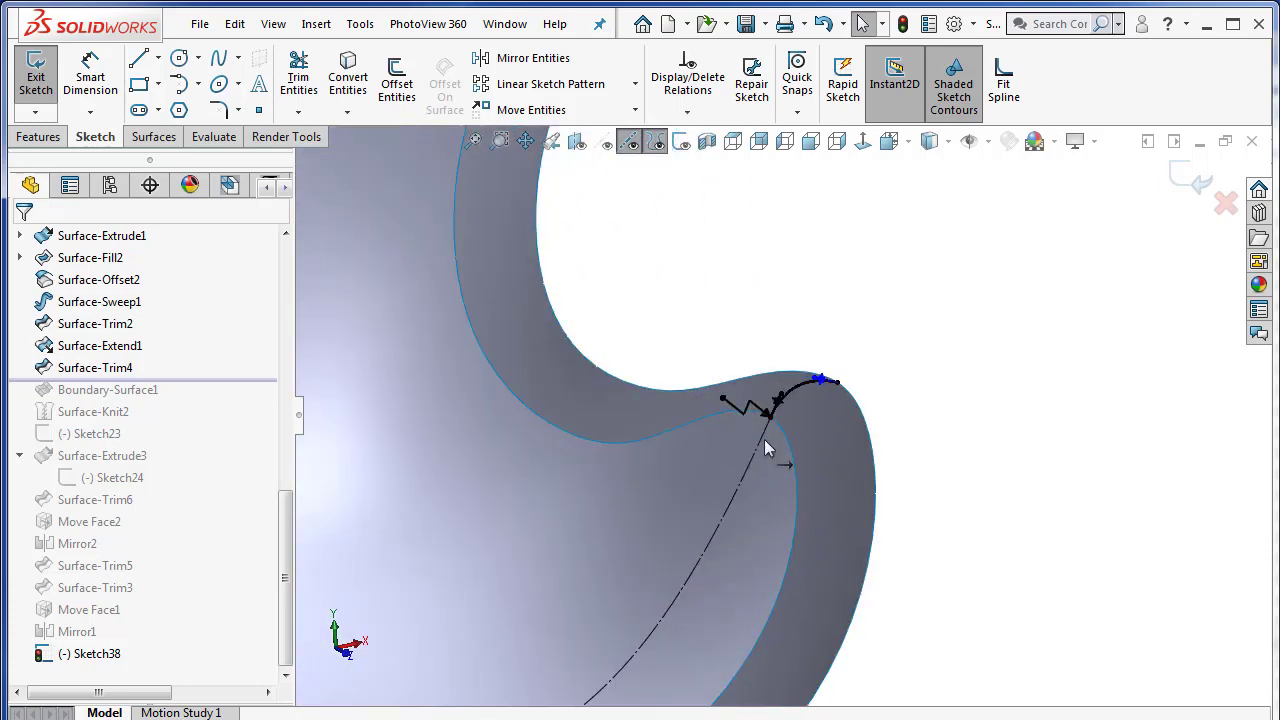
pyautogui.scroll(4, 764, 460)
pyautogui.scroll(1, 764, 470)
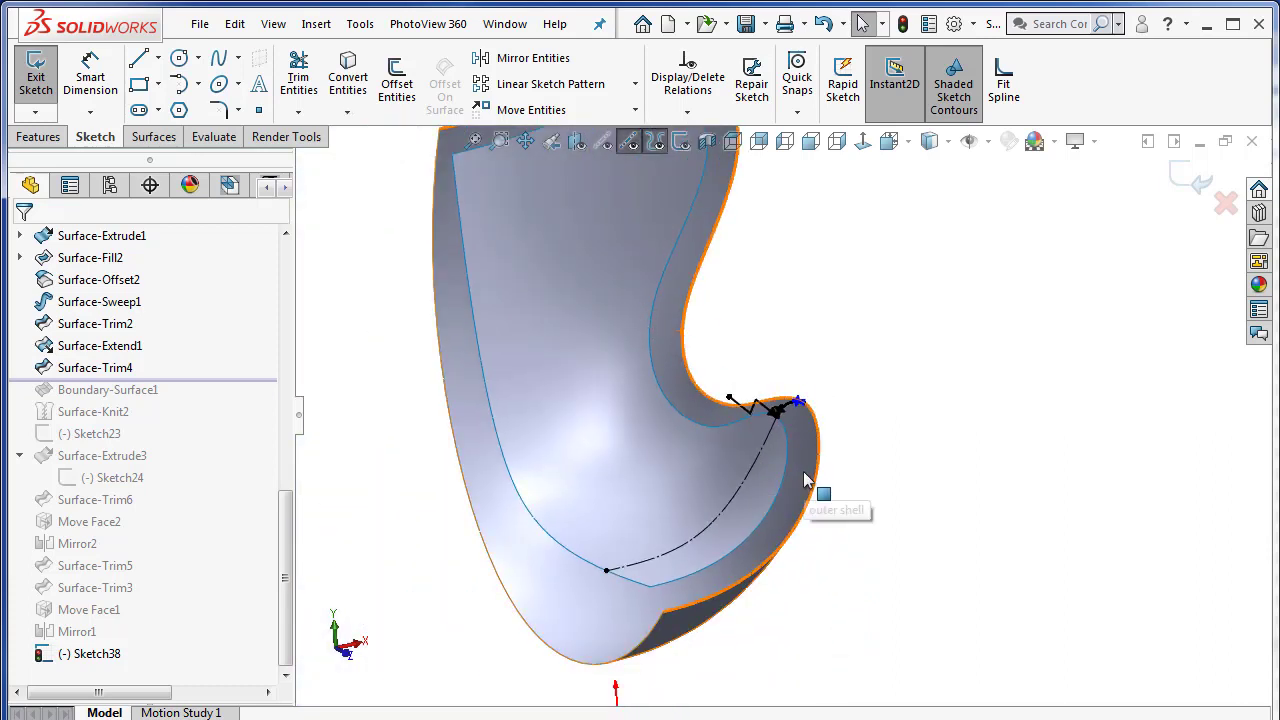
pyautogui.scroll(2, 742, 262)
pyautogui.scroll(-1, 699, 174)
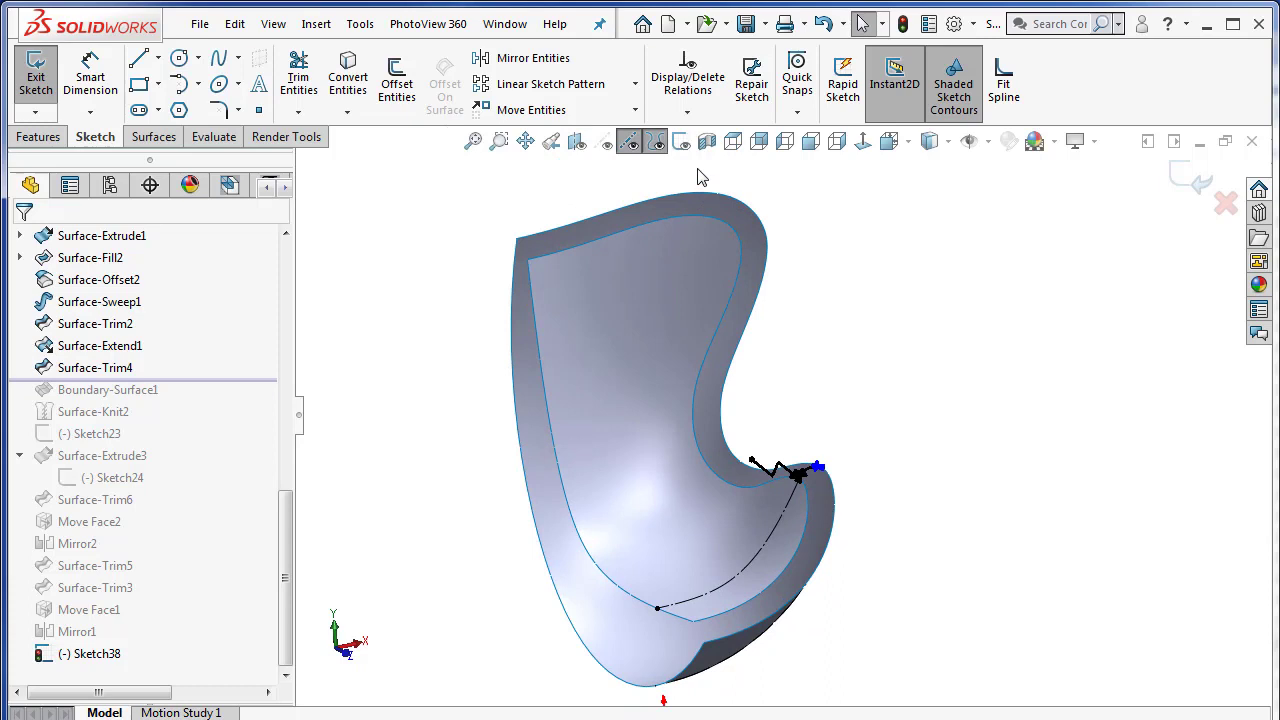